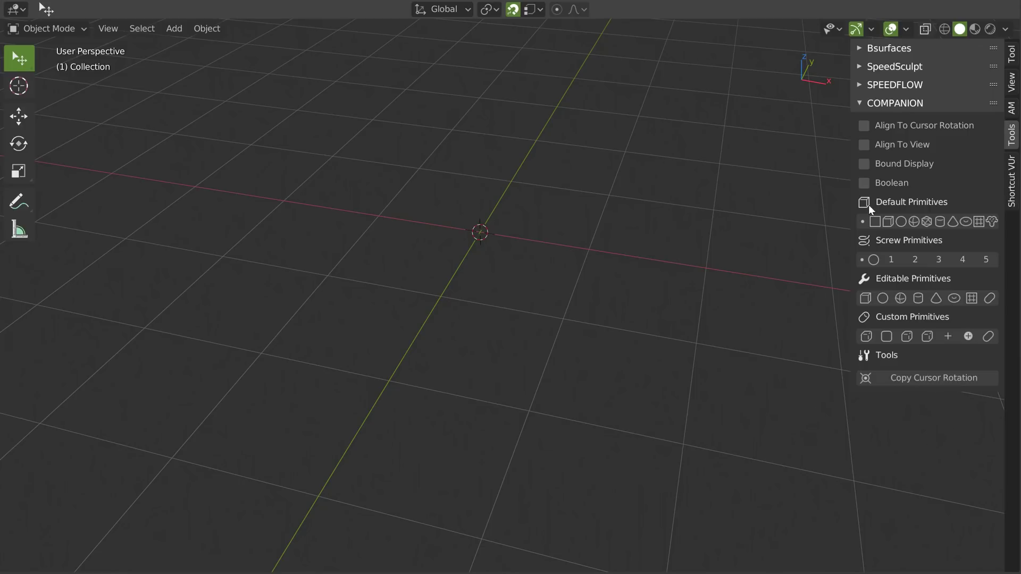
Add a default UV sphere at the world origin, set its rings to 38, and delete it.
{"action": "left_click", "coordinate": [914, 220]}
{"action": "mouse_move", "coordinate": [588, 217]}
{"action": "middle_mouse_down"}
{"action": "mouse_move", "coordinate": [528, 212]}
{"action": "mouse_move", "coordinate": [574, 212]}
{"action": "middle_mouse_up"}
{"action": "left_click_drag", "start_coordinate": [204, 408], "coordinate": [213, 407]}
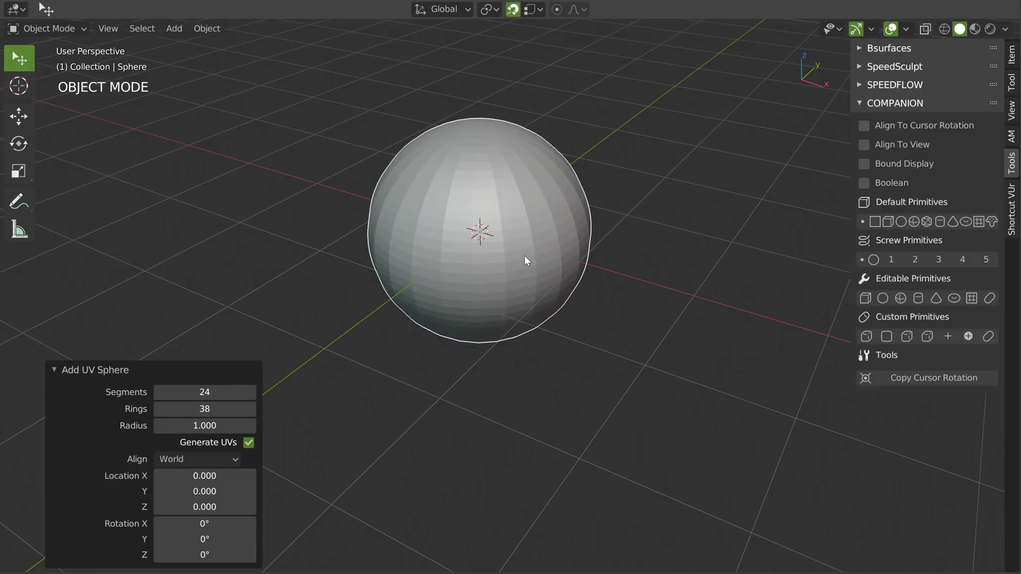
{"action": "key", "text": "Delete"}
Place the 3D cursor at about X 1.01, Y 1.67, Z 1.35, then add a default cube there and delete it.
{"action": "mouse_move", "coordinate": [601, 180]}
{"action": "middle_mouse_down", "text": "shift"}
{"action": "mouse_move", "coordinate": [563, 257]}
{"action": "mouse_move", "coordinate": [618, 168]}
{"action": "middle_mouse_up", "text": "shift"}
{"action": "left_click", "coordinate": [888, 223]}
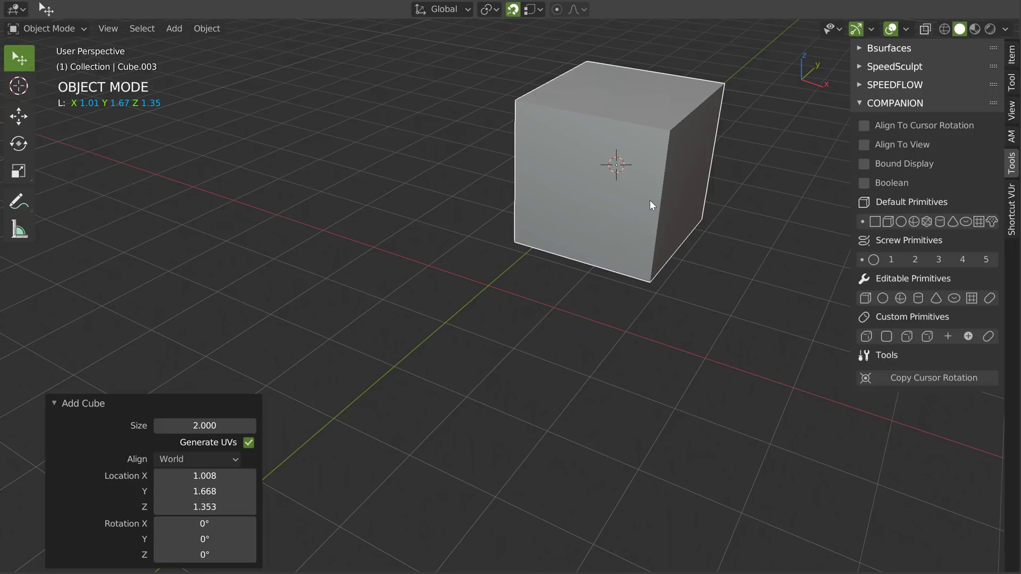
{"action": "key", "text": "x"}
{"action": "left_click", "coordinate": [625, 167]}
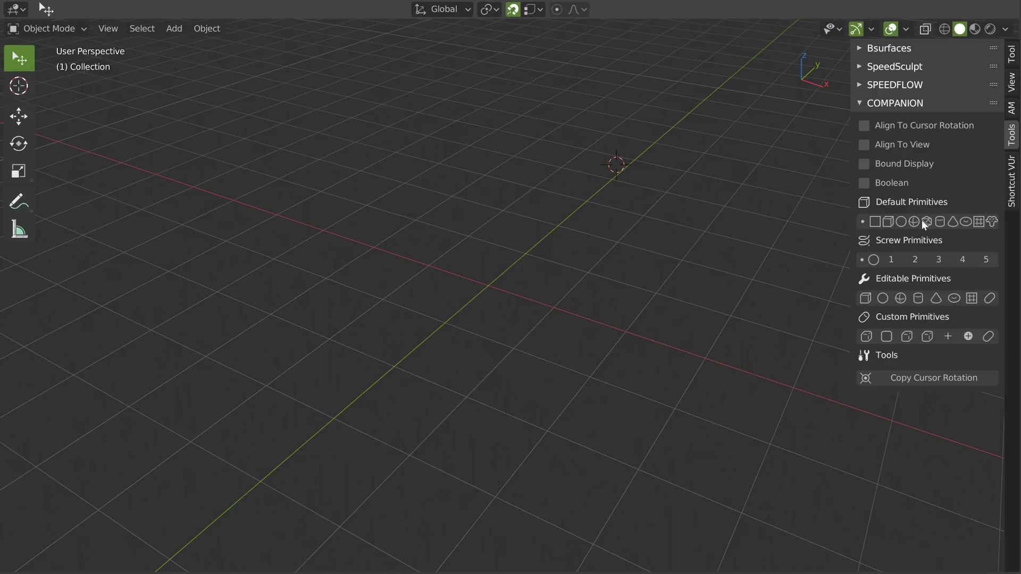
Add a default cube placed at about X -0.03, Y 0.64, Z 0.83, and delete it.
{"action": "left_click", "coordinate": [890, 223]}
{"action": "left_click", "coordinate": [512, 212]}
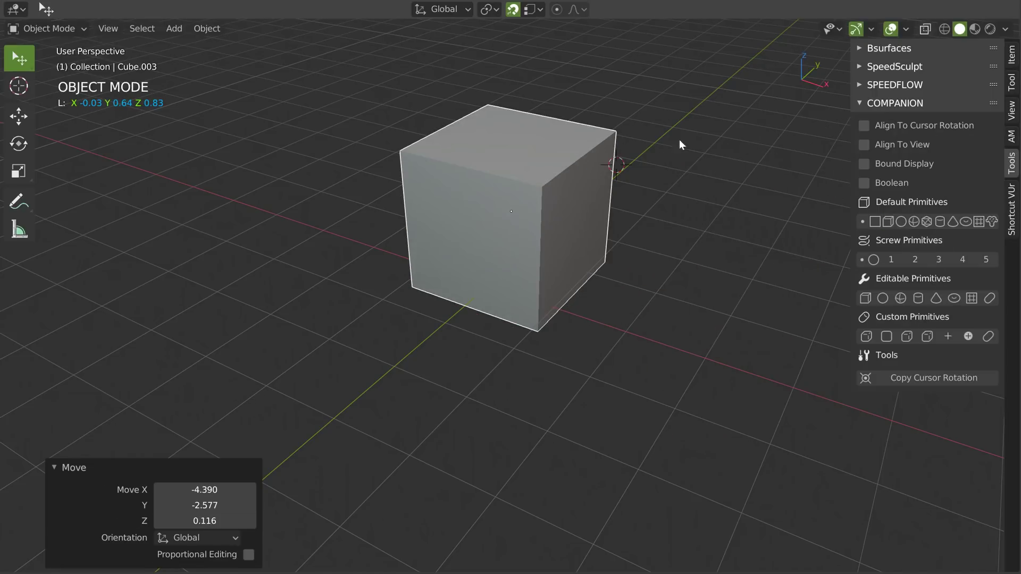
{"action": "middle_click_drag", "start_coordinate": [582, 207], "coordinate": [584, 196]}
{"action": "key", "text": "x"}
{"action": "left_click", "coordinate": [573, 191]}
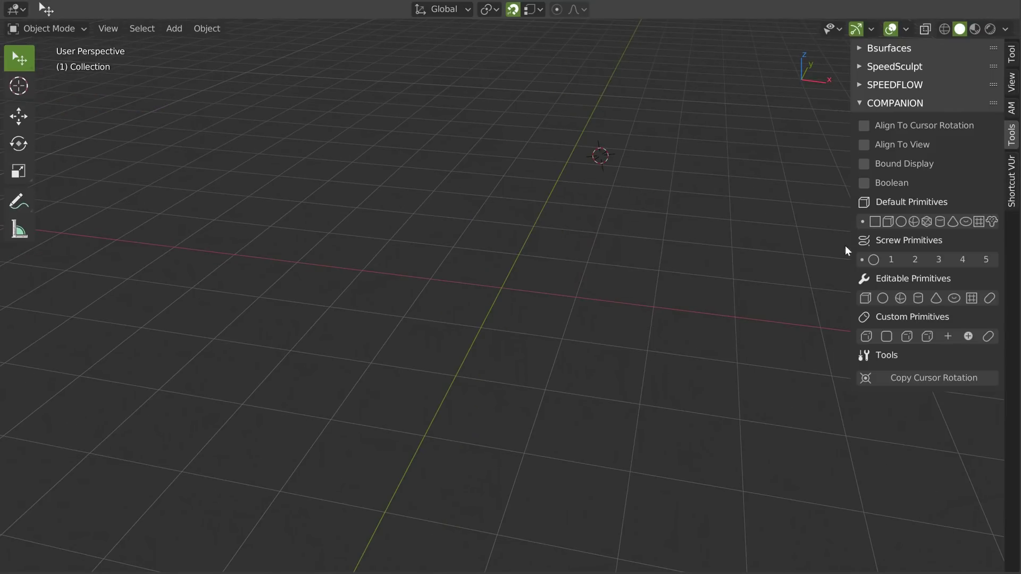
Add an editable cube primitive placed at about X 0.28, Y 0.7, Z 0.05, and delete it.
{"action": "left_click", "coordinate": [865, 299]}
{"action": "left_click", "coordinate": [534, 262]}
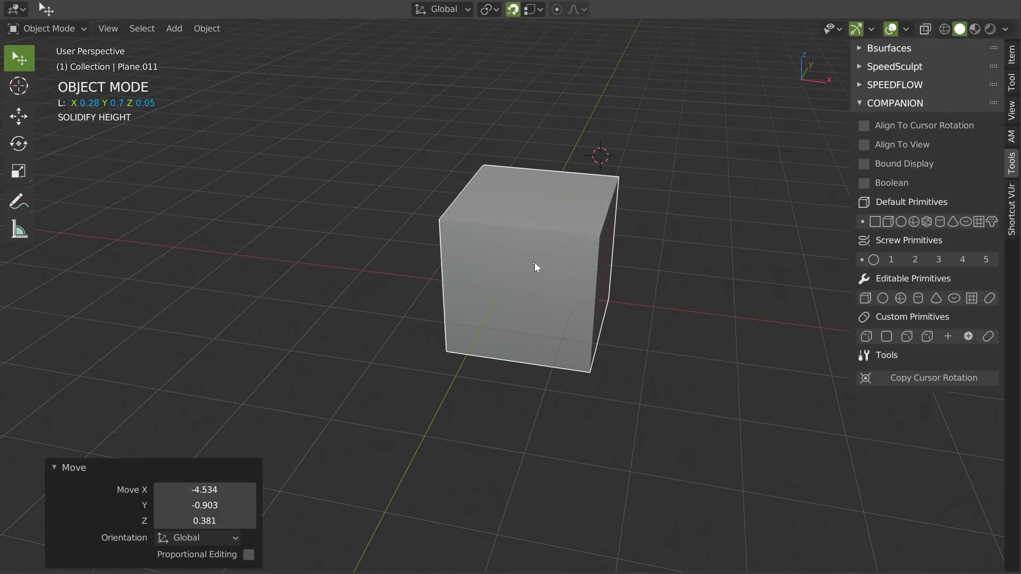
{"action": "key", "text": "Delete"}
Add the custom rounded-corner box at about X 0.4, Y 0.78, Z 0.13, and delete it.
{"action": "left_click", "coordinate": [887, 336]}
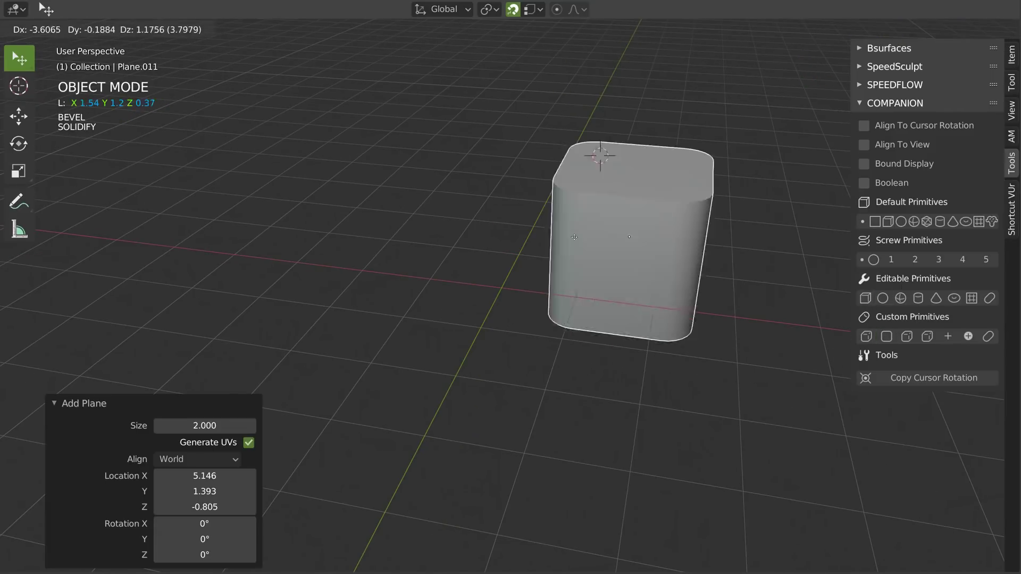
{"action": "left_click", "coordinate": [588, 272]}
{"action": "middle_click_drag", "start_coordinate": [679, 268], "coordinate": [643, 199]}
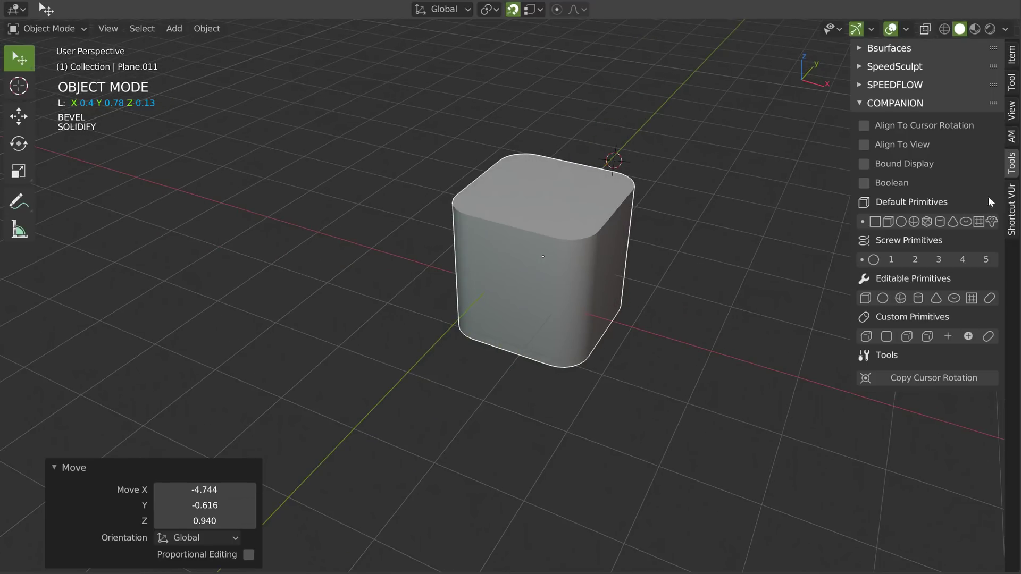
{"action": "key", "text": "Delete"}
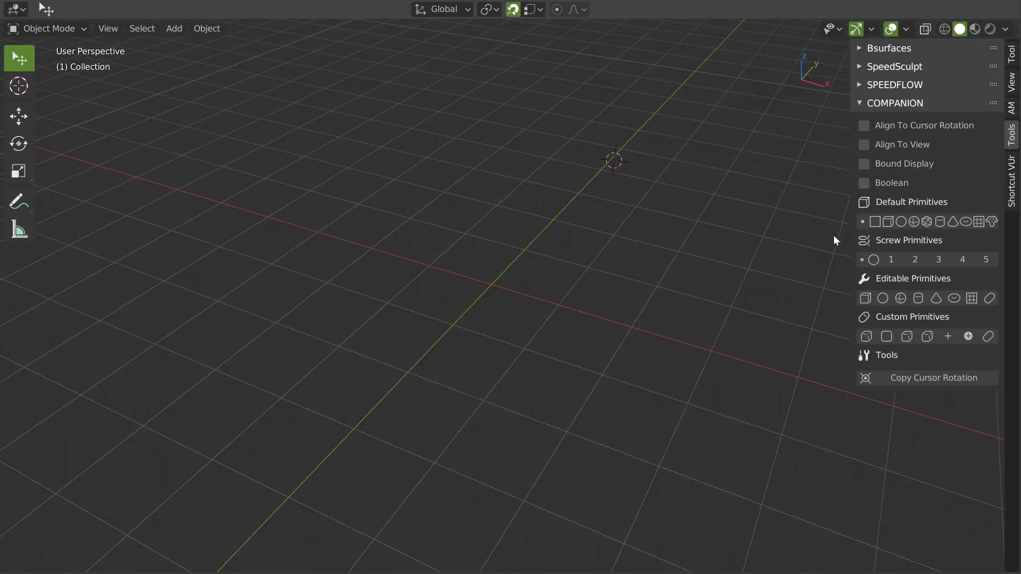
Add a default 24-vertex cylinder at the 3D cursor and scale it to about 0.18 along the global Y axis.
{"action": "left_click", "coordinate": [941, 221]}
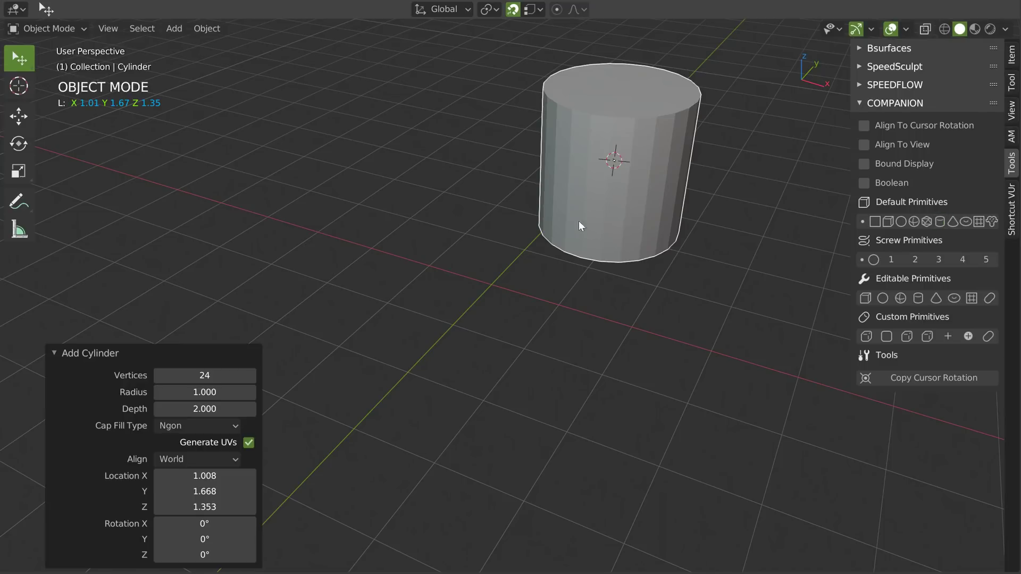
{"action": "middle_click_drag", "start_coordinate": [675, 192], "coordinate": [636, 193]}
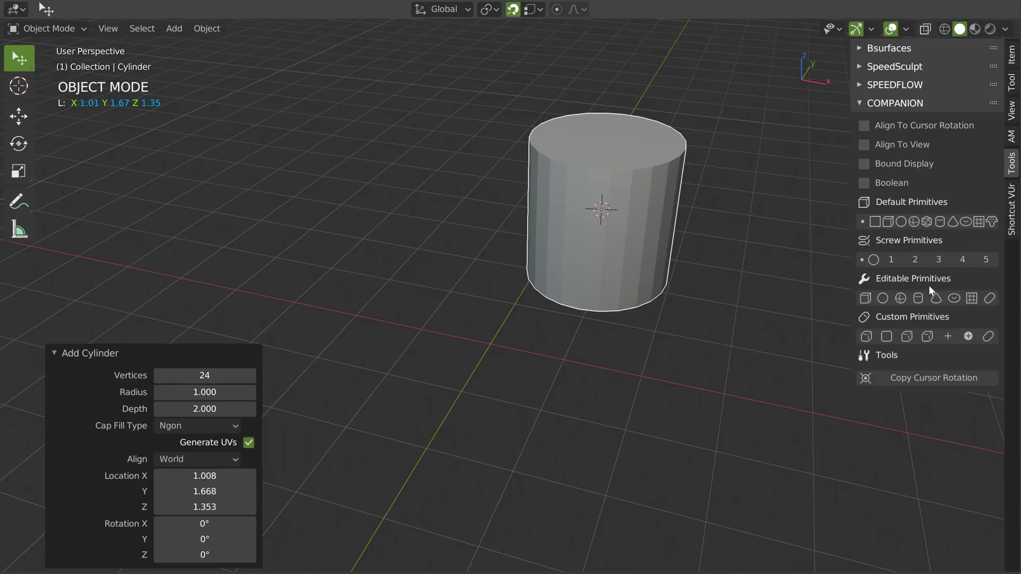
{"action": "middle_click_drag", "start_coordinate": [605, 203], "coordinate": [614, 198]}
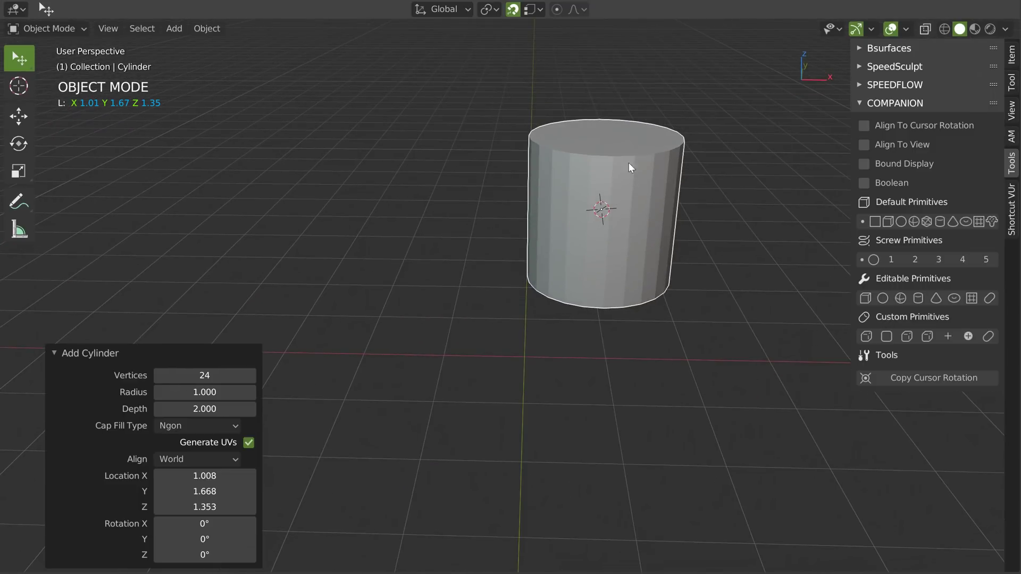
{"action": "key", "text": "s"}
{"action": "key", "text": "y"}
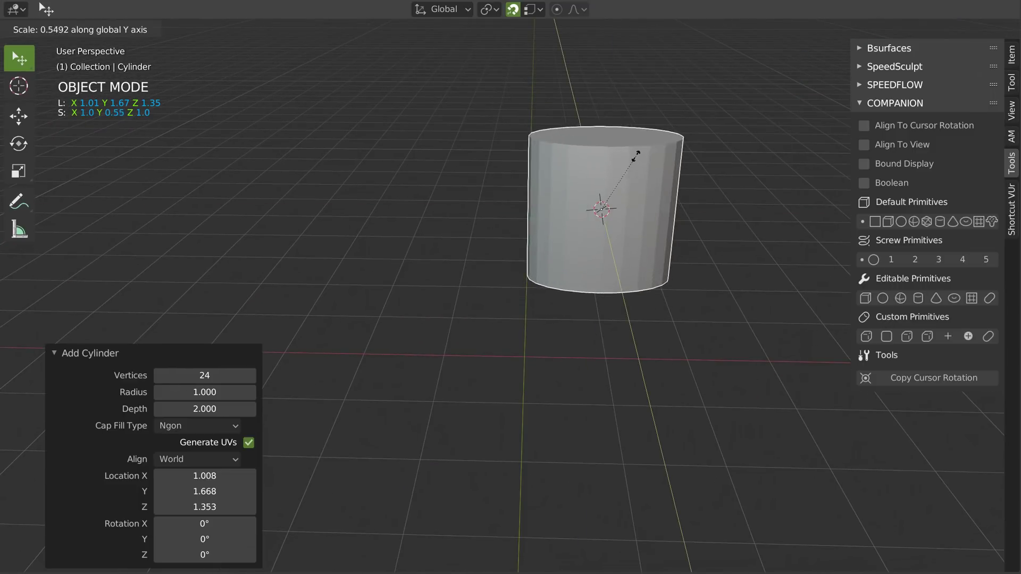
{"action": "left_click", "coordinate": [623, 206]}
{"action": "middle_click_drag", "start_coordinate": [623, 206], "coordinate": [669, 199]}
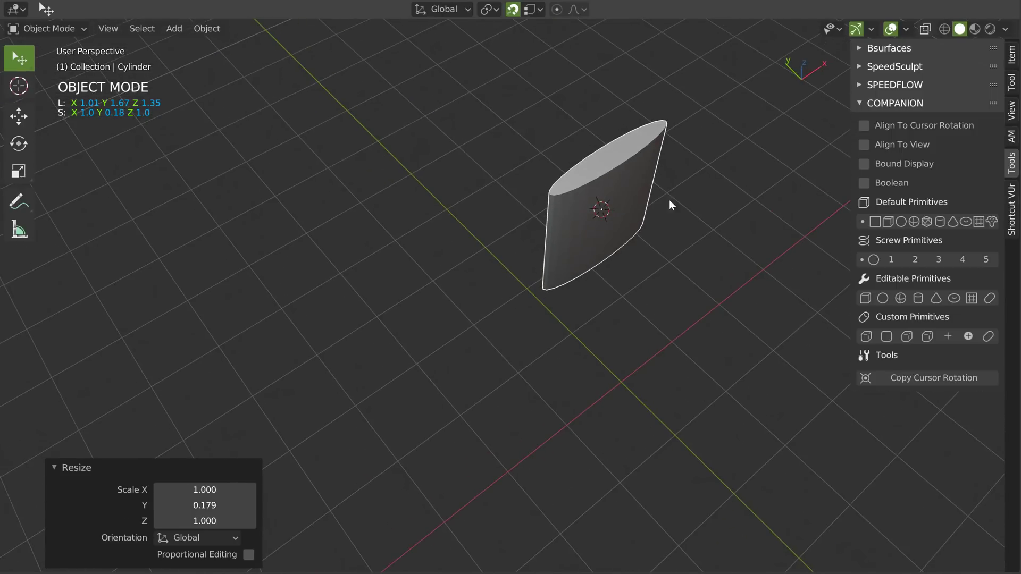
Tilt the flattened cylinder with a free trackball rotation of about -14.9° and -96.3°.
{"action": "key", "text": "r"}
{"action": "left_click", "coordinate": [628, 189]}
{"action": "middle_click_drag", "start_coordinate": [686, 250], "coordinate": [649, 199]}
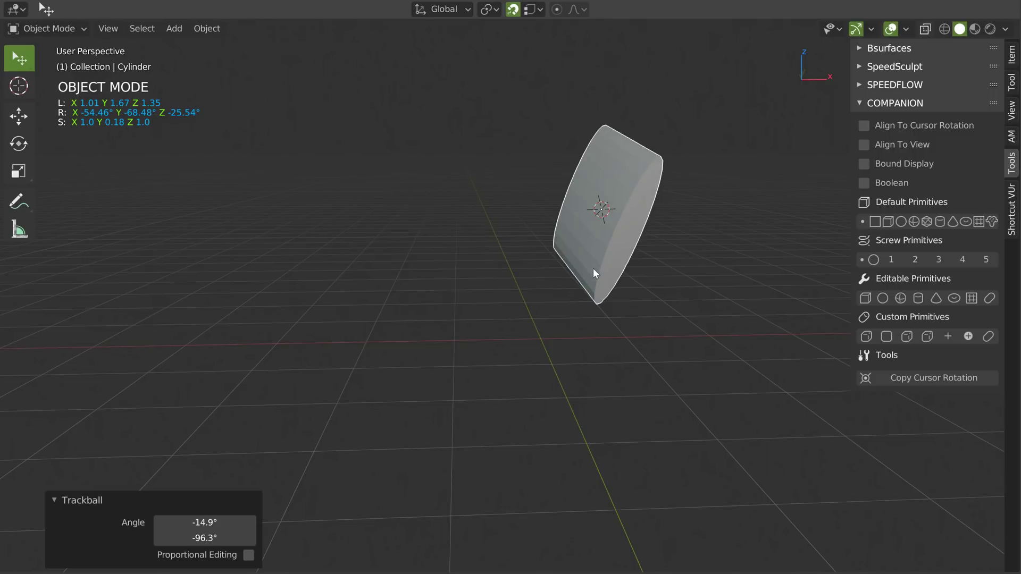
{"action": "mouse_move", "coordinate": [617, 227]}
{"action": "middle_mouse_down"}
{"action": "mouse_move", "coordinate": [601, 237]}
{"action": "mouse_move", "coordinate": [631, 235]}
{"action": "mouse_move", "coordinate": [623, 215]}
{"action": "middle_mouse_up"}
Move the tilted cylinder about -4.41 along the global X axis, away from the 3D cursor.
{"action": "key", "text": "g"}
{"action": "key", "text": "x"}
{"action": "left_click", "coordinate": [420, 240]}
{"action": "middle_click_drag", "start_coordinate": [420, 239], "coordinate": [507, 217]}
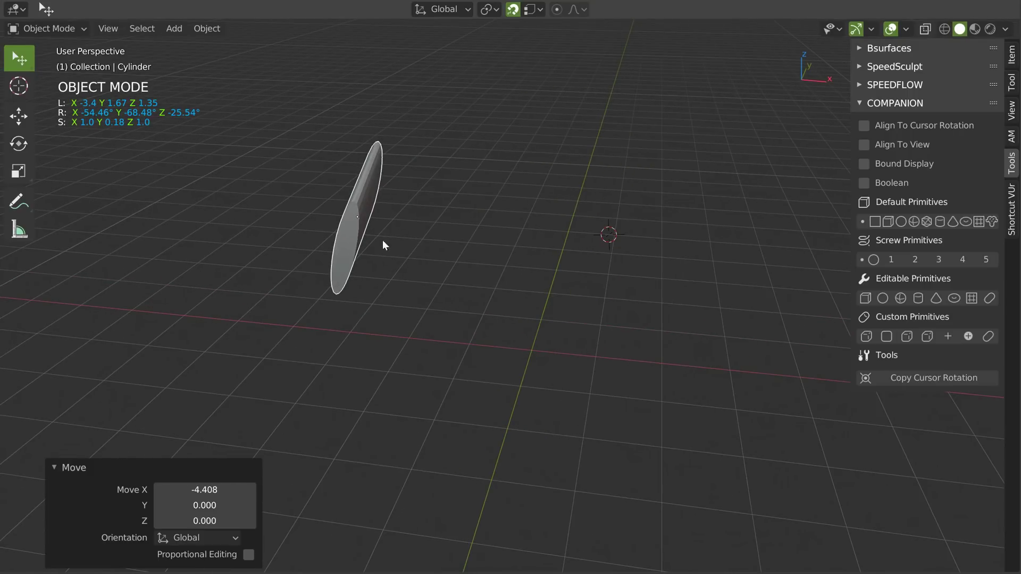
{"action": "middle_click_drag", "start_coordinate": [334, 243], "coordinate": [340, 243]}
Inset the end face of the tilted cylinder by about 0.215 in edit mode and return to object mode.
{"action": "key", "text": "Tab"}
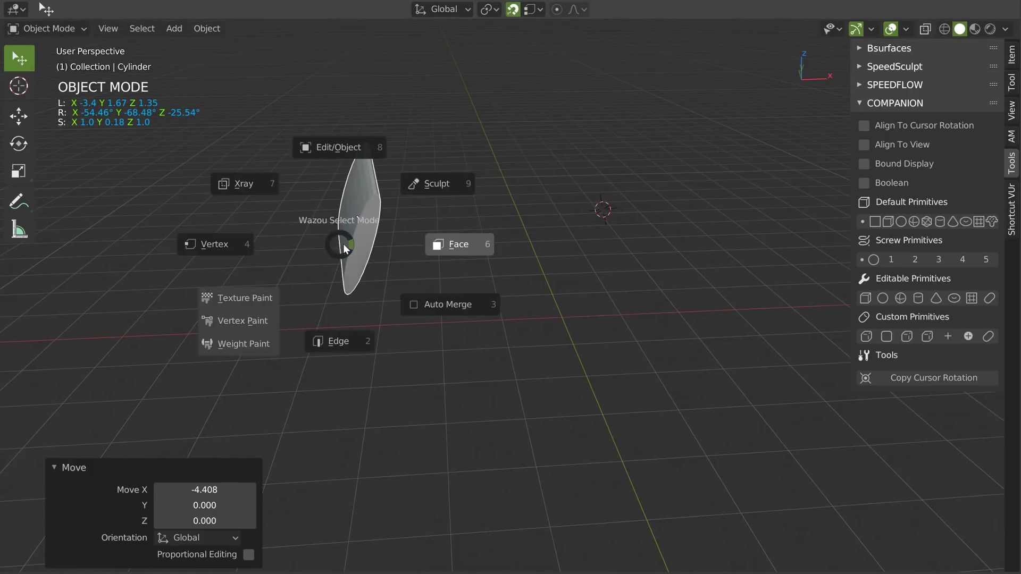
{"action": "left_click", "coordinate": [372, 241]}
{"action": "left_click", "coordinate": [372, 241]}
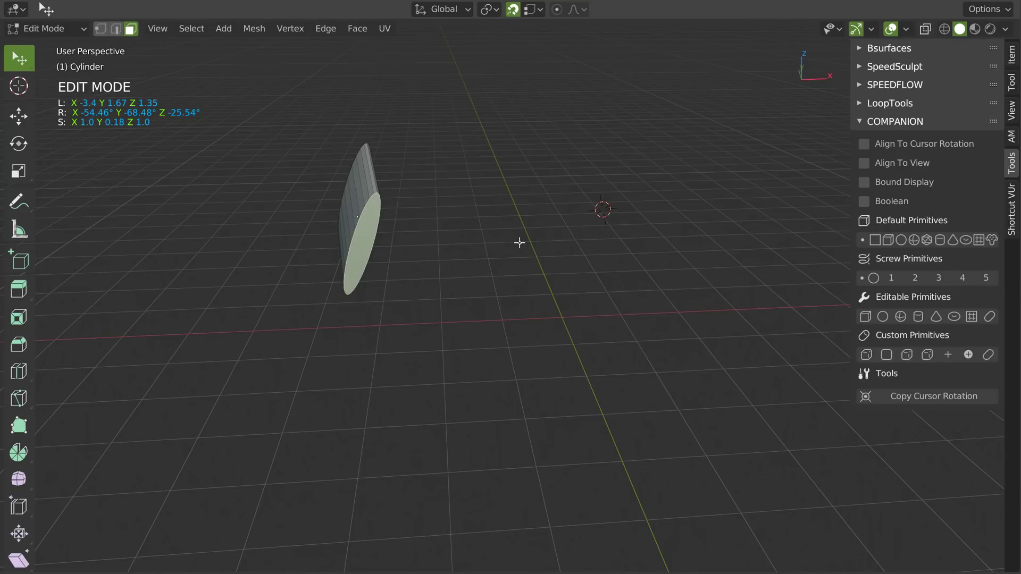
{"action": "key", "text": "i"}
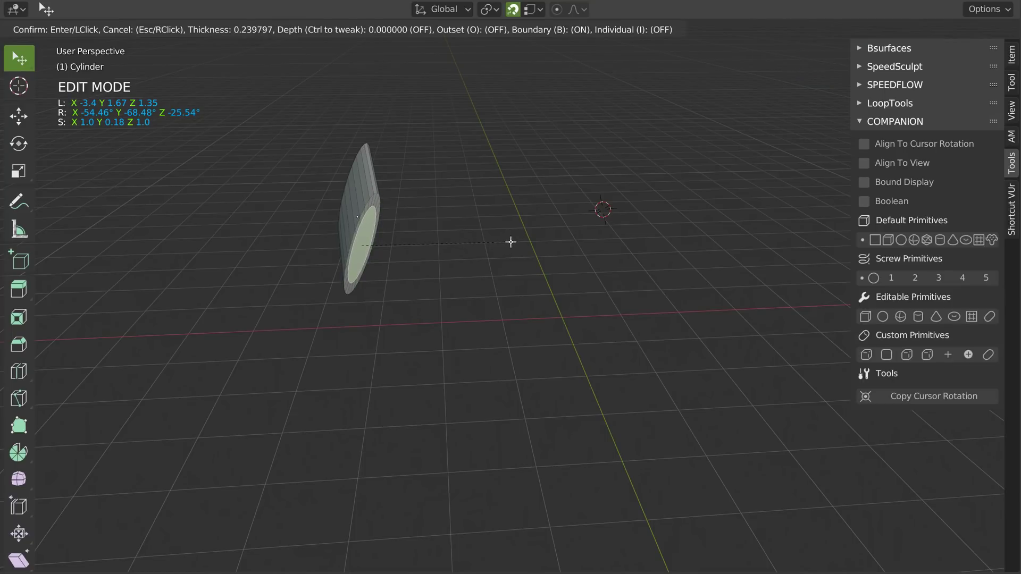
{"action": "left_click", "coordinate": [509, 242]}
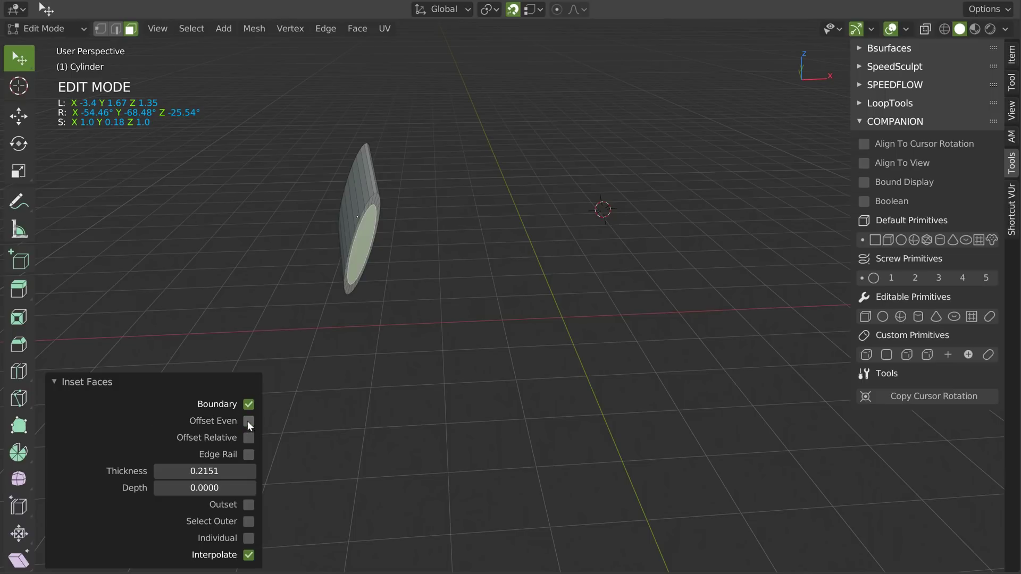
{"action": "key", "text": "Tab"}
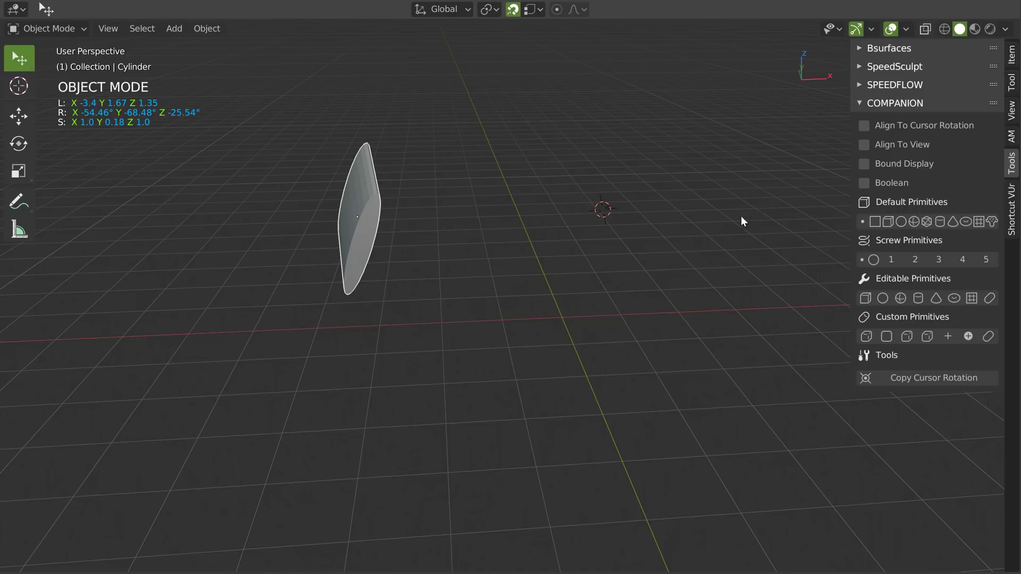
Add an editable cylinder primitive near the 3D cursor and set its Screw modifier to 33 steps.
{"action": "left_click", "coordinate": [918, 299]}
{"action": "middle_click_drag", "start_coordinate": [674, 125], "coordinate": [604, 198]}
{"action": "key", "text": "space"}
{"action": "left_click", "coordinate": [510, 255]}
{"action": "key", "text": "s"}
{"action": "left_click", "coordinate": [635, 215]}
Enlarge the editable cylinder's radius through its Displace modifier and set its Solidify thickness to 3.25.
{"action": "key", "text": "space"}
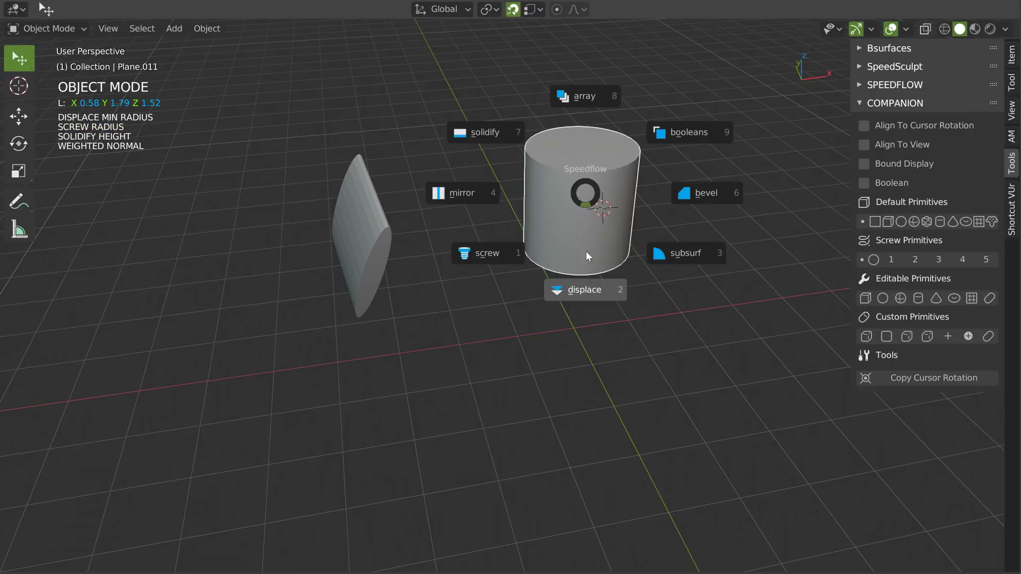
{"action": "left_click", "coordinate": [585, 266]}
{"action": "left_click", "coordinate": [669, 250]}
{"action": "key", "text": "space"}
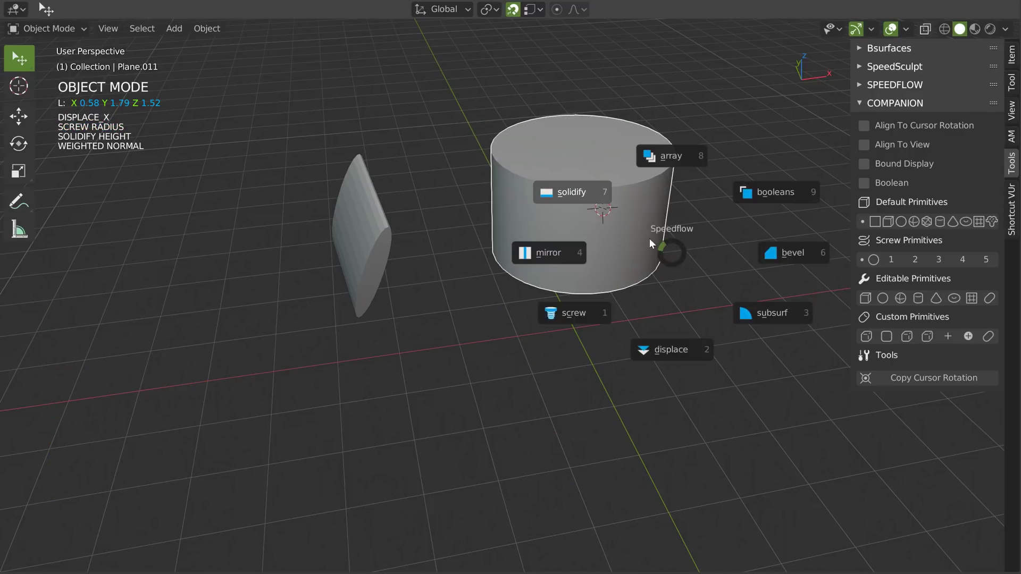
{"action": "left_click", "coordinate": [565, 192]}
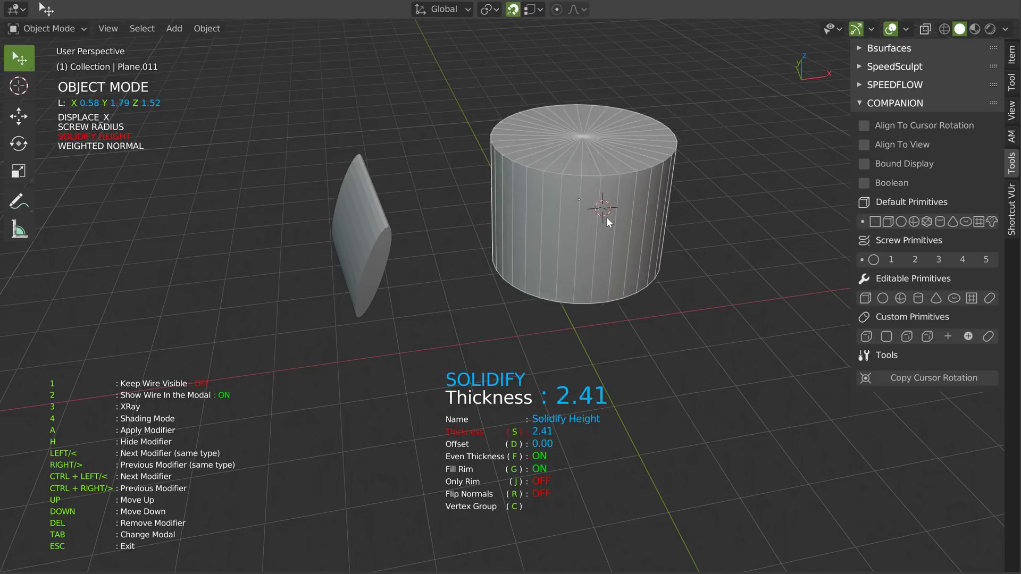
{"action": "left_click", "coordinate": [659, 218]}
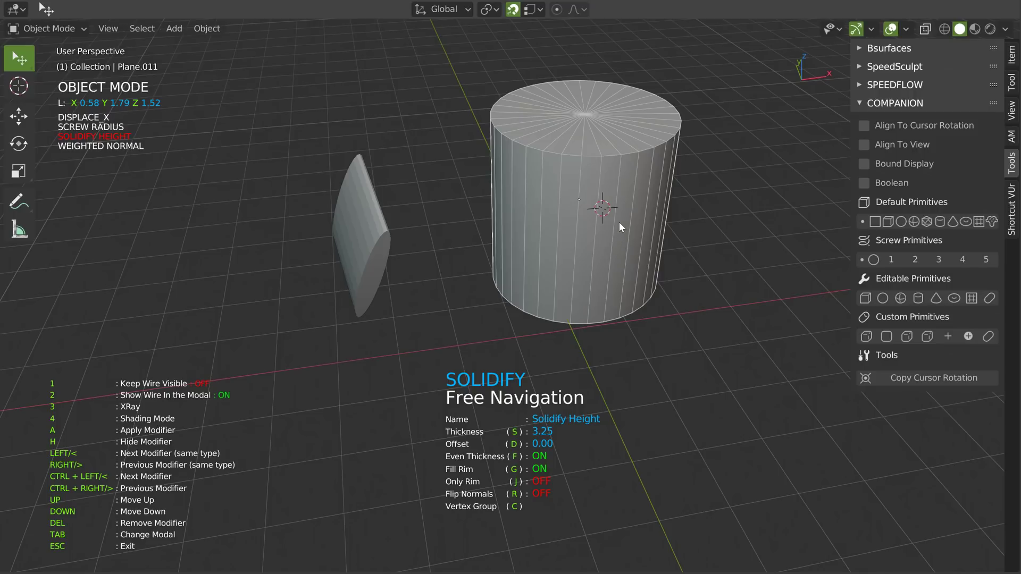
Reduce the Screw angle of the editable cylinder to open a wedge-shaped section along its full height.
{"action": "key", "text": "space"}
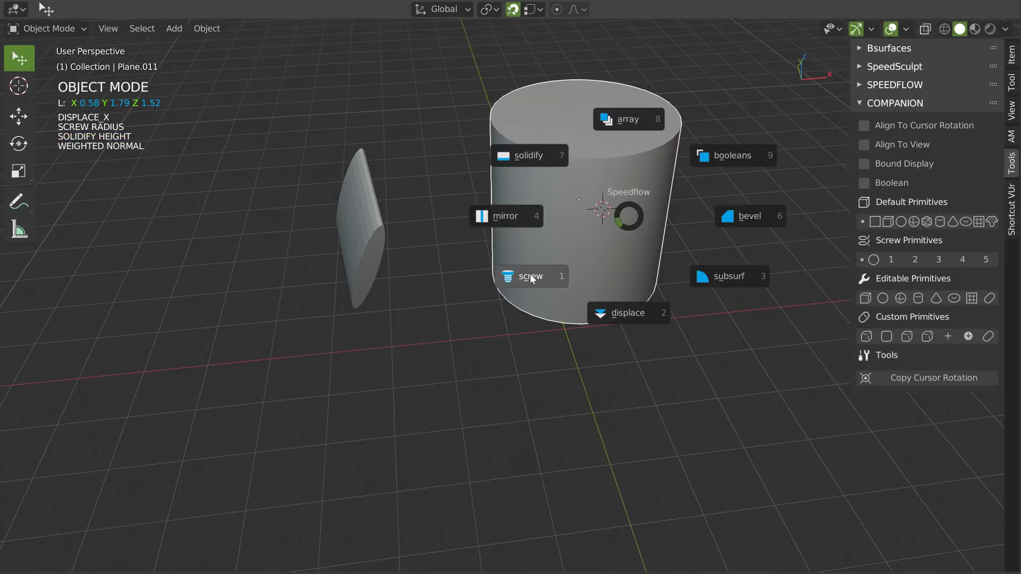
{"action": "left_click", "coordinate": [690, 250]}
{"action": "key", "text": "g"}
{"action": "left_click", "coordinate": [371, 228]}
{"action": "key", "text": "g"}
{"action": "left_click", "coordinate": [612, 218]}
{"action": "middle_click_drag", "start_coordinate": [617, 218], "coordinate": [590, 211]}
{"action": "key", "text": "g"}
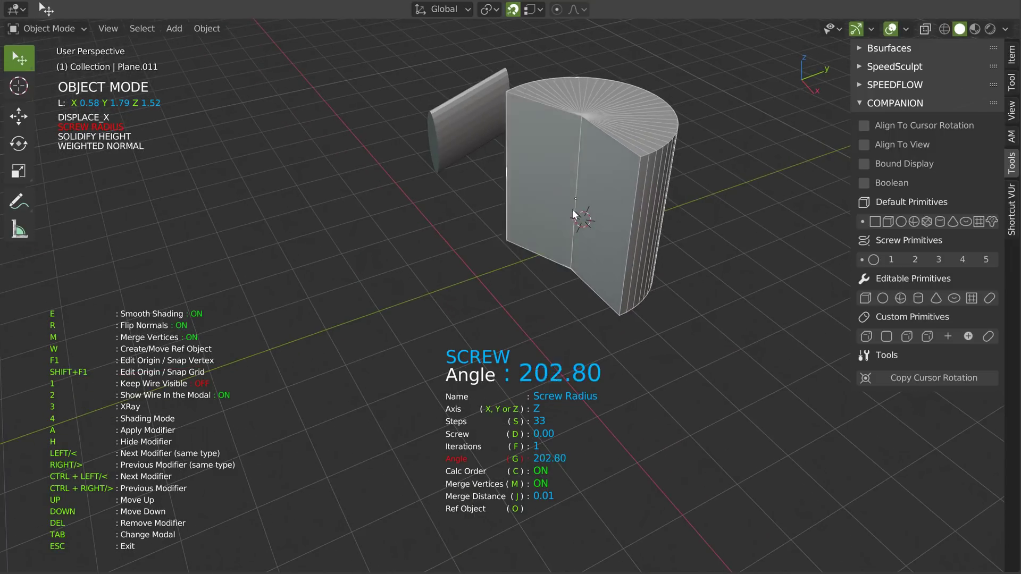
{"action": "left_click", "coordinate": [837, 209]}
Add an angle-limited Bevel modifier with width 0.04 and 4 segments to the opened cylinder and check its edges.
{"action": "middle_click_drag", "start_coordinate": [838, 209], "coordinate": [582, 199]}
{"action": "key", "text": "shift+w"}
{"action": "left_click", "coordinate": [694, 204]}
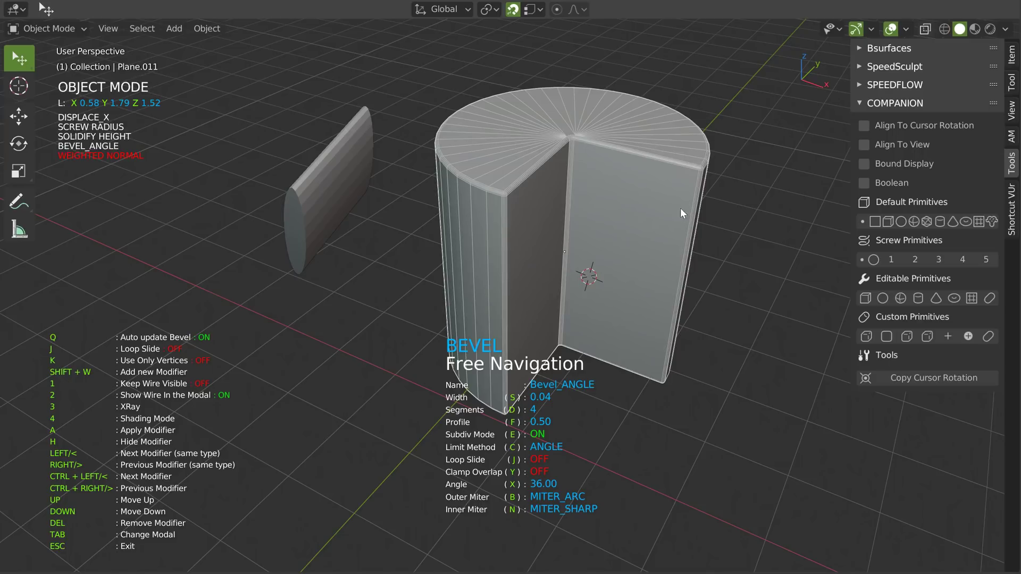
{"action": "middle_click_drag", "start_coordinate": [642, 199], "coordinate": [511, 219]}
{"action": "scroll", "coordinate": [612, 133], "scroll_direction": "up", "scroll_amount": 5}
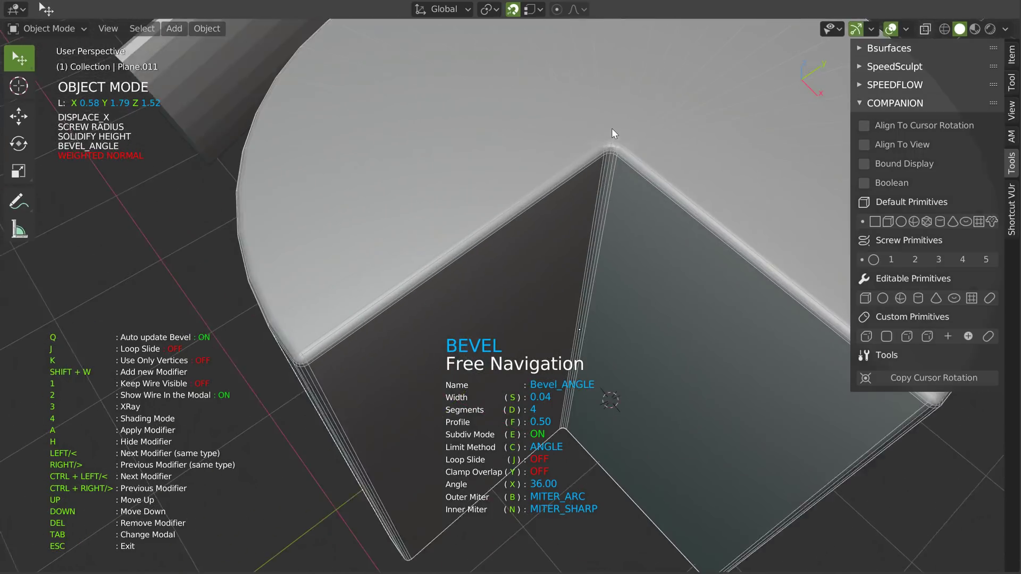
{"action": "middle_click_drag", "start_coordinate": [618, 144], "coordinate": [617, 153]}
{"action": "scroll", "coordinate": [616, 154], "scroll_direction": "down", "scroll_amount": 7}
{"action": "middle_click_drag", "start_coordinate": [582, 223], "coordinate": [598, 179]}
{"action": "key", "text": "Escape"}
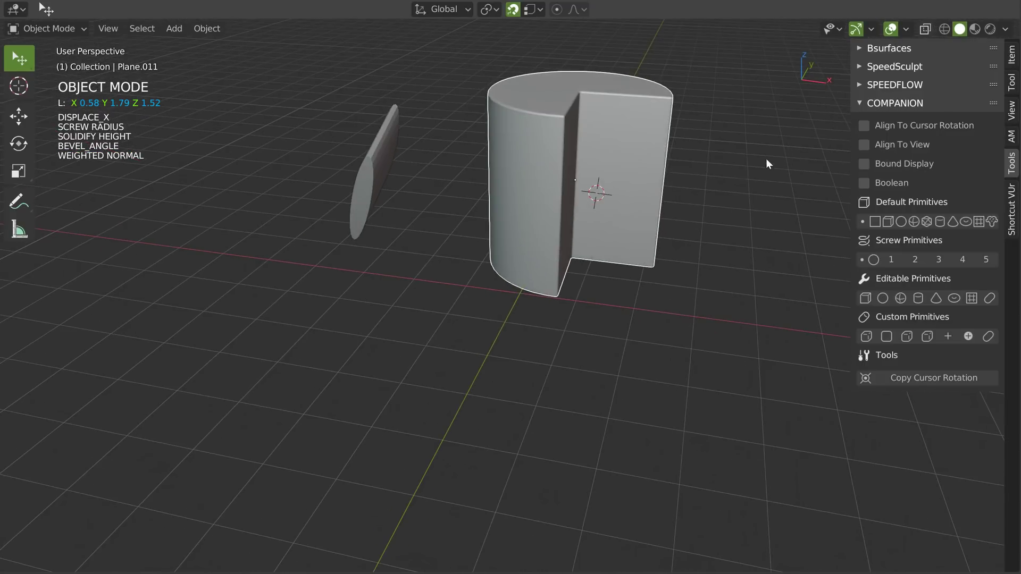
Flatten the opened editable cylinder by scaling it to about 0.17 along the global Y axis.
{"action": "middle_click_drag", "start_coordinate": [765, 158], "coordinate": [713, 170]}
{"action": "key", "text": "s"}
{"action": "key", "text": "y"}
{"action": "left_click", "coordinate": [593, 184]}
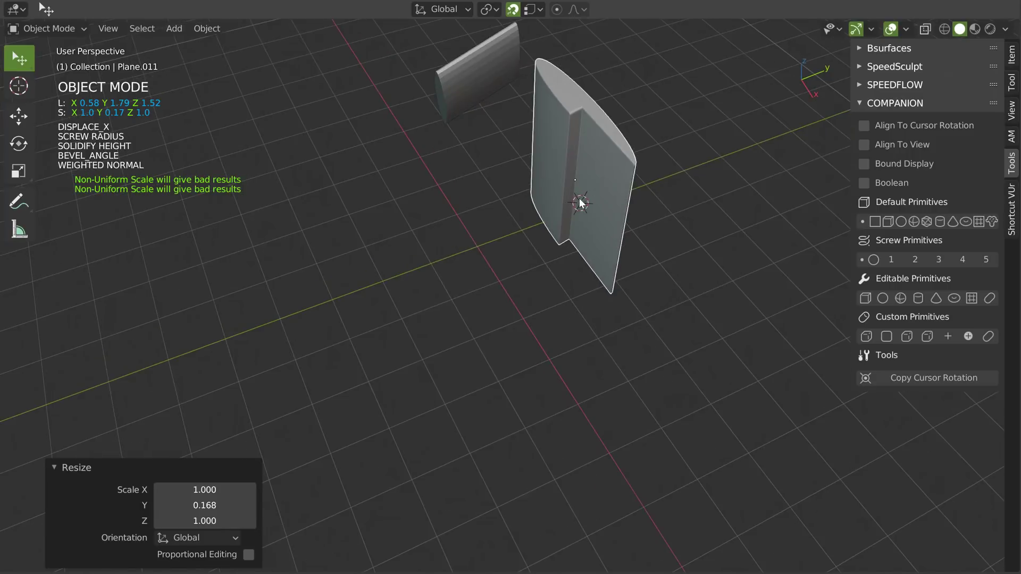
{"action": "scroll", "coordinate": [592, 184], "scroll_direction": "up", "scroll_amount": 1}
{"action": "middle_click_drag", "start_coordinate": [592, 184], "coordinate": [598, 210], "text": "shift"}
Set the flattened cylinder's Screw modifier to 39 steps and an angle of about 271.29°.
{"action": "key", "text": "space"}
{"action": "left_click", "coordinate": [504, 260]}
{"action": "key", "text": "s"}
{"action": "left_click", "coordinate": [681, 219]}
{"action": "key", "text": "g"}
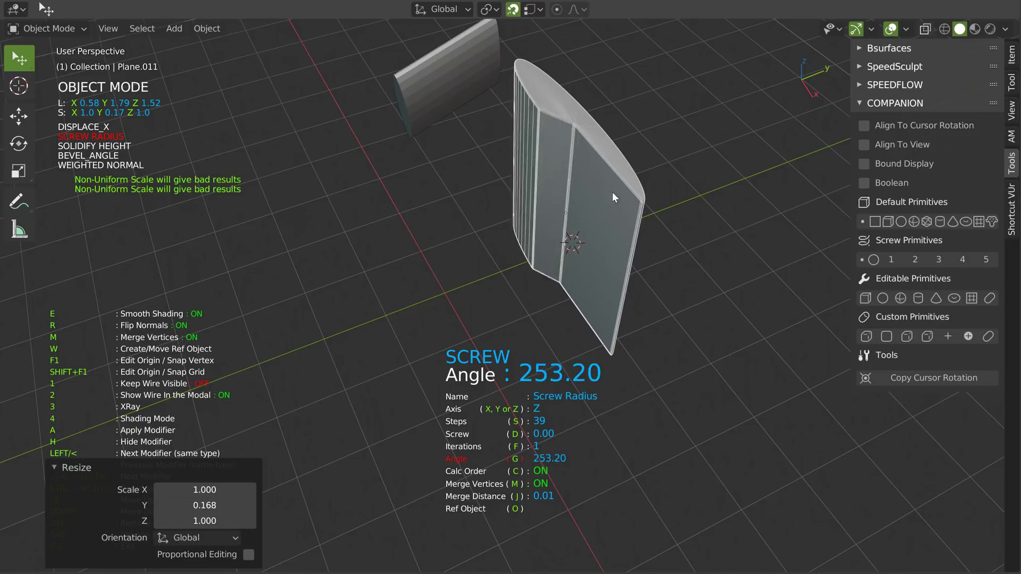
{"action": "left_click", "coordinate": [674, 193]}
{"action": "mouse_move", "coordinate": [675, 194]}
{"action": "middle_mouse_down"}
{"action": "mouse_move", "coordinate": [671, 168]}
{"action": "mouse_move", "coordinate": [586, 173]}
{"action": "mouse_move", "coordinate": [656, 199]}
{"action": "middle_mouse_up"}
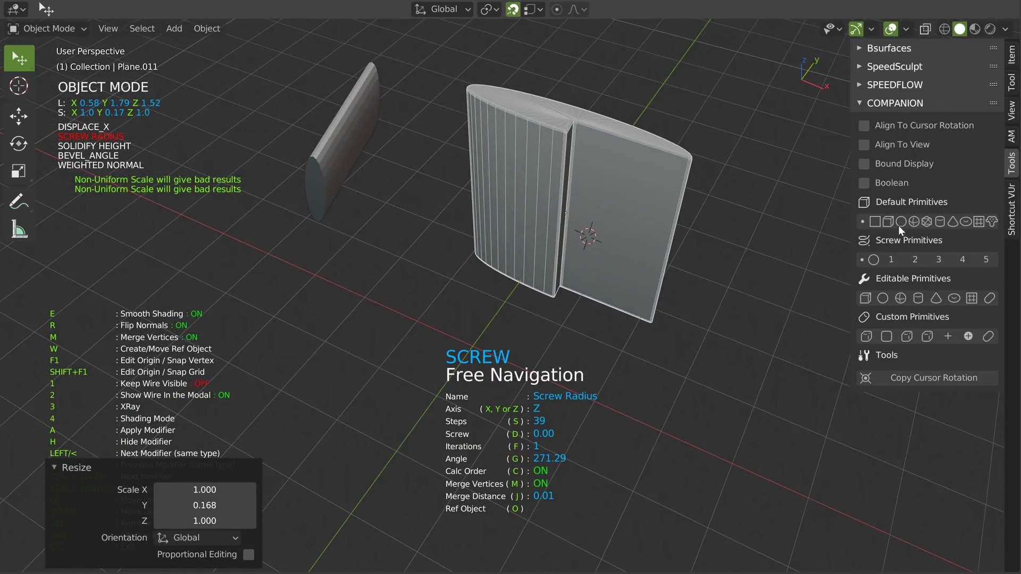
{"action": "middle_click_drag", "start_coordinate": [603, 266], "coordinate": [638, 187]}
{"action": "left_click", "coordinate": [653, 245]}
Apply all modifiers of the flattened editable cylinder and inspect its mesh in edit mode.
{"action": "key", "text": "space"}
{"action": "left_click", "coordinate": [525, 246]}
{"action": "key", "text": "Tab"}
{"action": "mouse_move", "coordinate": [605, 104]}
{"action": "middle_mouse_down"}
{"action": "mouse_move", "coordinate": [572, 108]}
{"action": "mouse_move", "coordinate": [611, 96]}
{"action": "middle_mouse_up"}
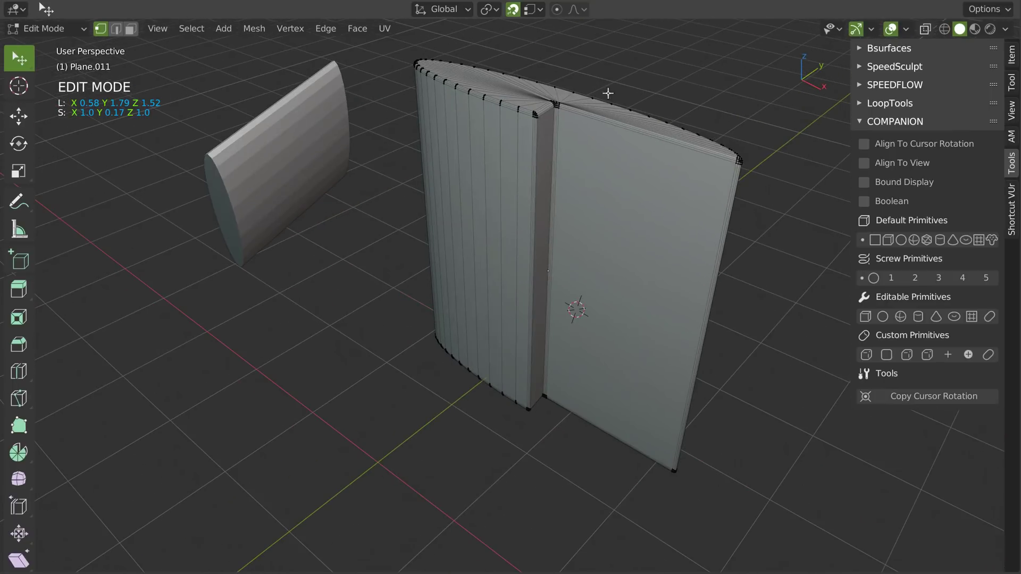
{"action": "key", "text": "Tab"}
{"action": "middle_click_drag", "start_coordinate": [594, 218], "coordinate": [576, 205]}
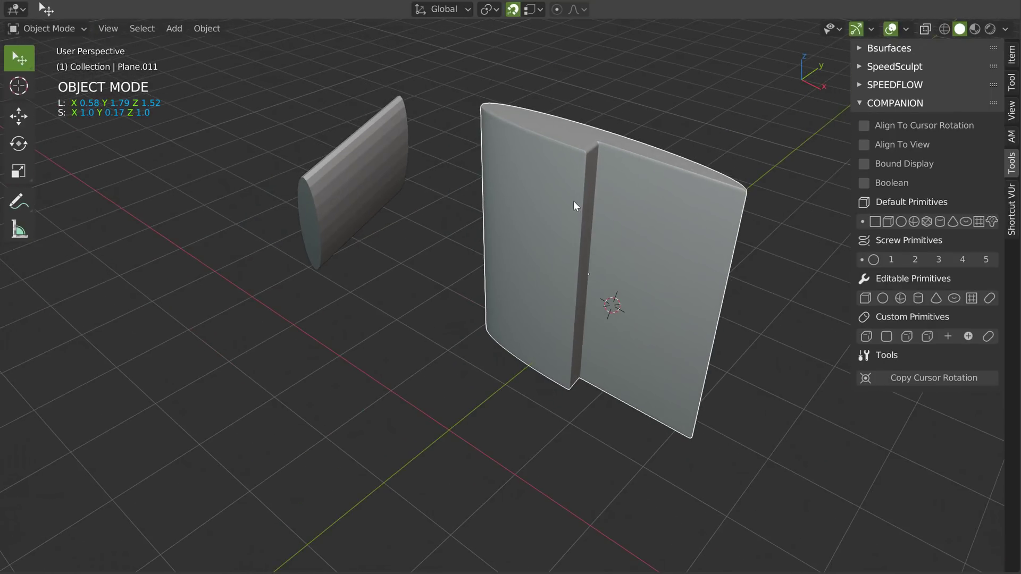
Delete both flattened cylinder objects from the scene.
{"action": "key", "text": "x"}
{"action": "left_click", "coordinate": [575, 201]}
{"action": "left_click", "coordinate": [377, 187]}
{"action": "key", "text": "x"}
{"action": "left_click", "coordinate": [376, 186]}
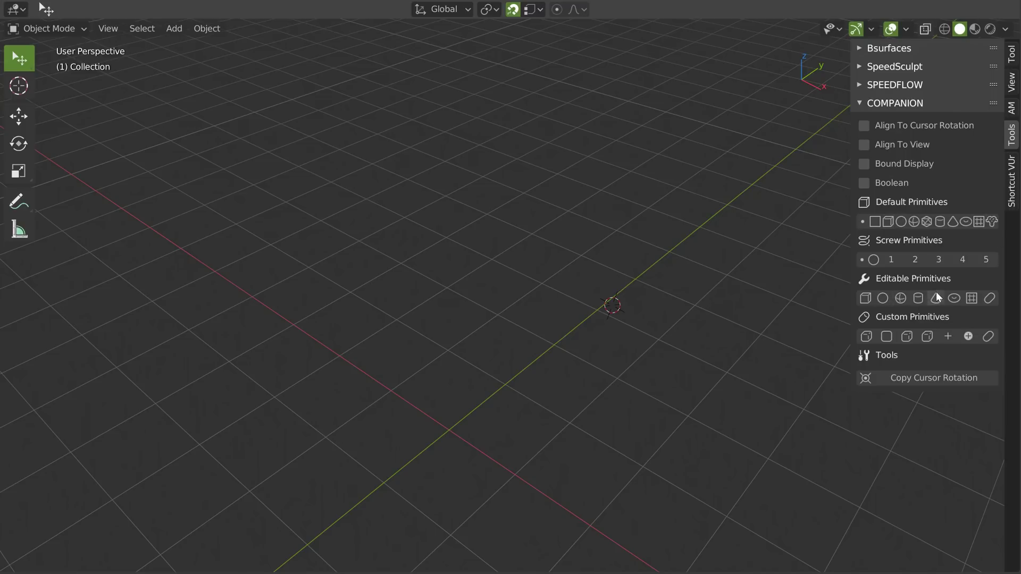
Clear the 3D cursor's location and rotation so it sits at the world origin.
{"action": "middle_click_drag", "start_coordinate": [738, 283], "coordinate": [664, 210]}
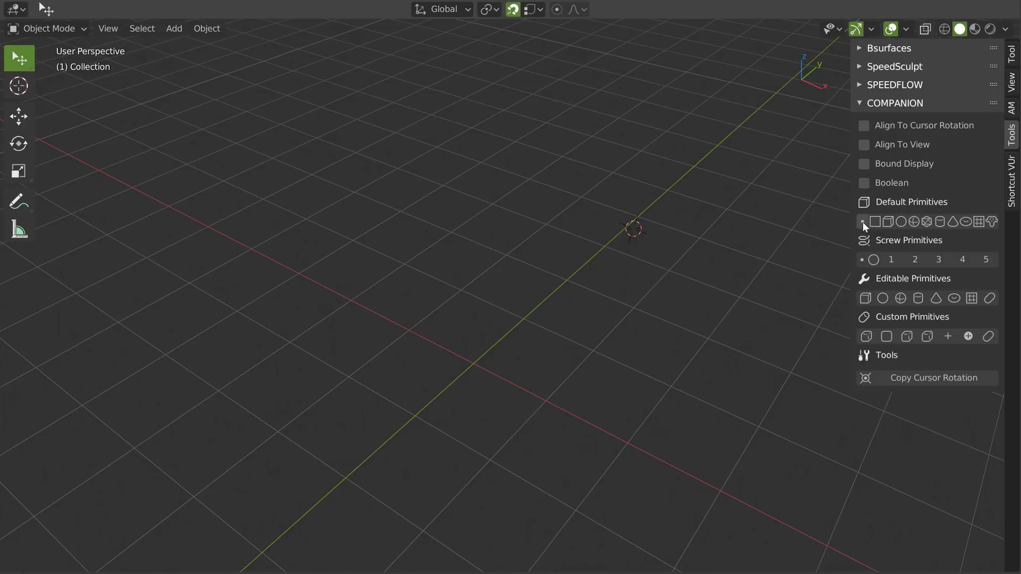
{"action": "middle_click_drag", "start_coordinate": [620, 286], "coordinate": [636, 254], "text": "shift"}
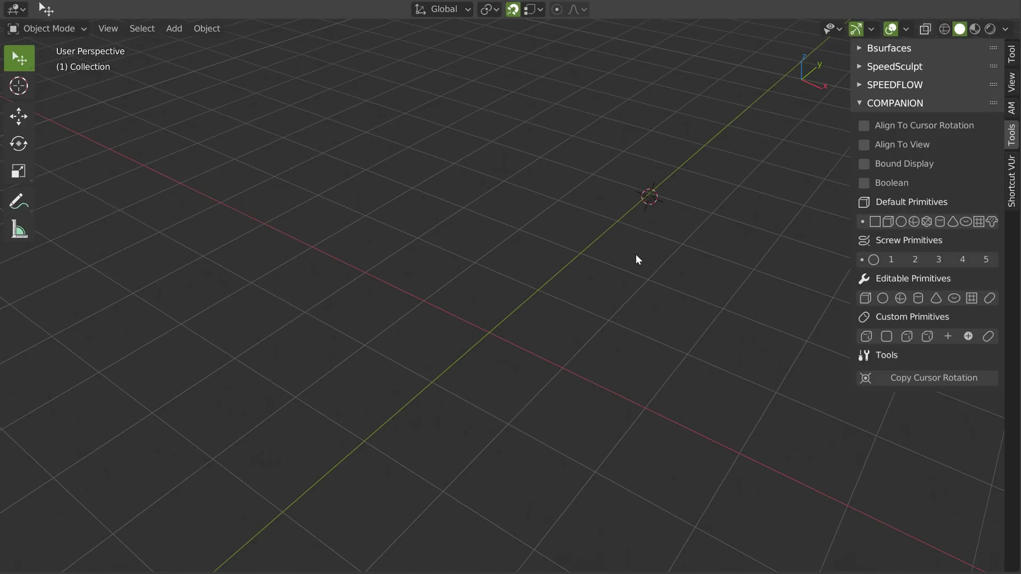
{"action": "key", "text": "alt+x"}
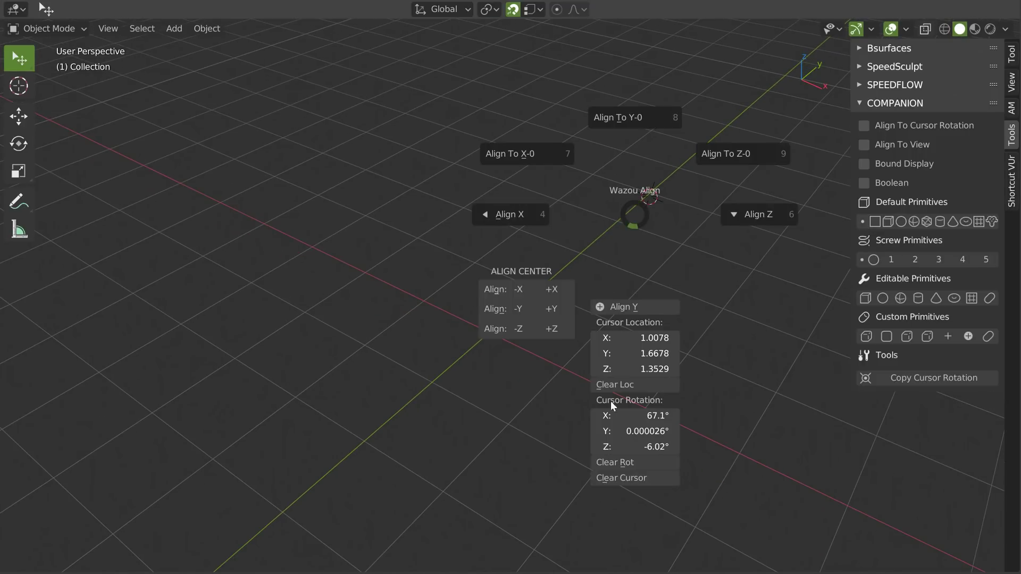
{"action": "left_click", "coordinate": [624, 479]}
{"action": "middle_click_drag", "start_coordinate": [540, 308], "coordinate": [610, 258]}
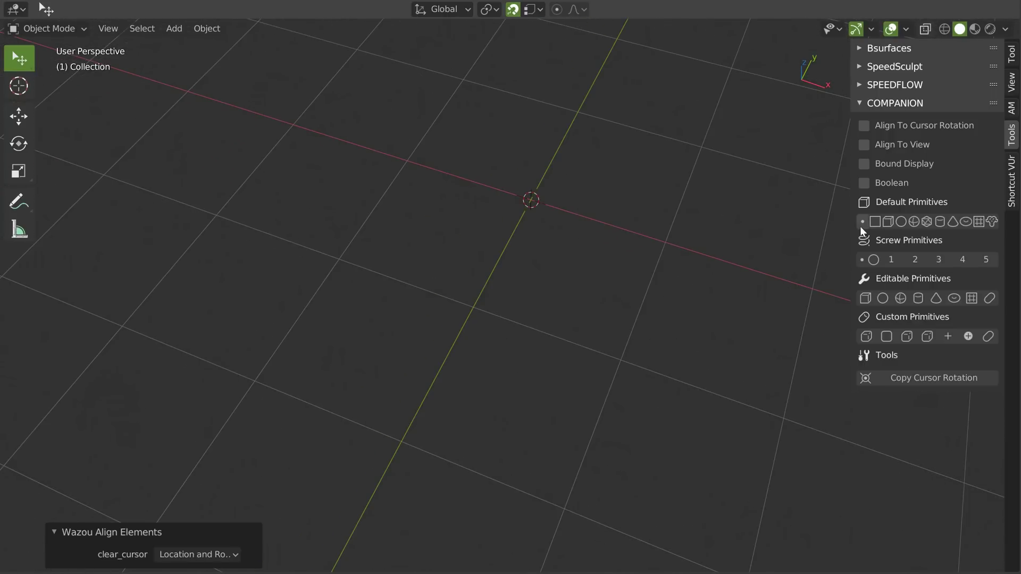
Add a single-vertex primitive at the 3D cursor and extrude it along X and up along Z.
{"action": "left_click", "coordinate": [862, 224]}
{"action": "middle_click_drag", "start_coordinate": [566, 218], "coordinate": [560, 232], "text": "shift"}
{"action": "key", "text": "e"}
{"action": "key", "text": "x"}
{"action": "left_click", "coordinate": [601, 247]}
{"action": "middle_click_drag", "start_coordinate": [631, 276], "coordinate": [625, 230]}
{"action": "key", "text": "e"}
{"action": "key", "text": "z"}
{"action": "left_click", "coordinate": [622, 161]}
Extend the profile with a further extrusion along X and one of about 0.698 along Z to form a step.
{"action": "middle_click_drag", "start_coordinate": [627, 161], "coordinate": [567, 222]}
{"action": "key", "text": "e"}
{"action": "key", "text": "x"}
{"action": "left_click", "coordinate": [680, 218]}
{"action": "middle_click_drag", "start_coordinate": [671, 233], "coordinate": [694, 178]}
{"action": "key", "text": "e"}
{"action": "key", "text": "z"}
{"action": "left_click", "coordinate": [694, 127]}
{"action": "middle_click_drag", "start_coordinate": [693, 133], "coordinate": [650, 173]}
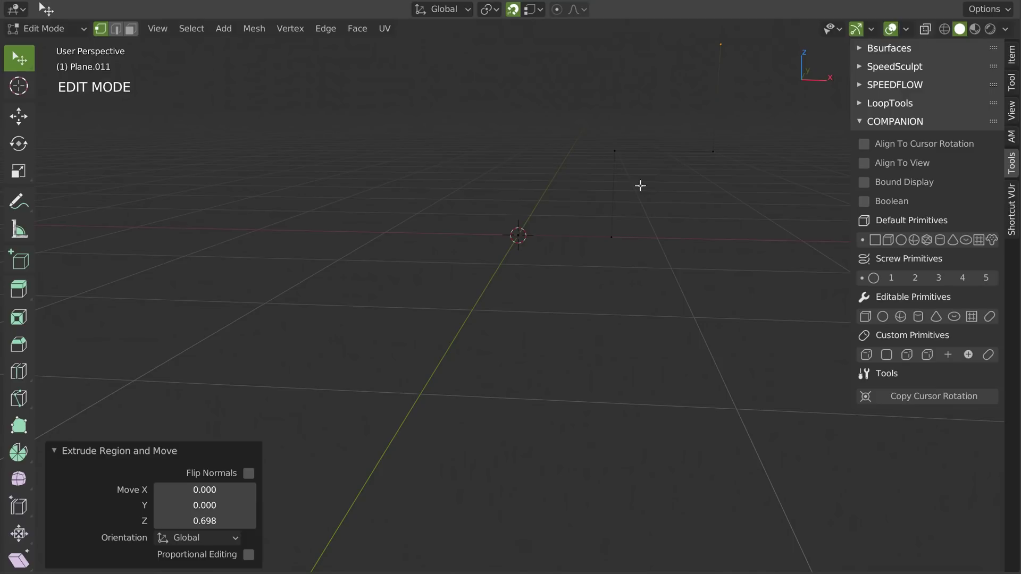
Revolve the stepped vertex profile into a solid of revolution with a Screw modifier.
{"action": "key", "text": "shift+space"}
{"action": "left_click", "coordinate": [551, 236]}
{"action": "middle_click_drag", "start_coordinate": [764, 228], "coordinate": [592, 263]}
{"action": "key", "text": "Escape"}
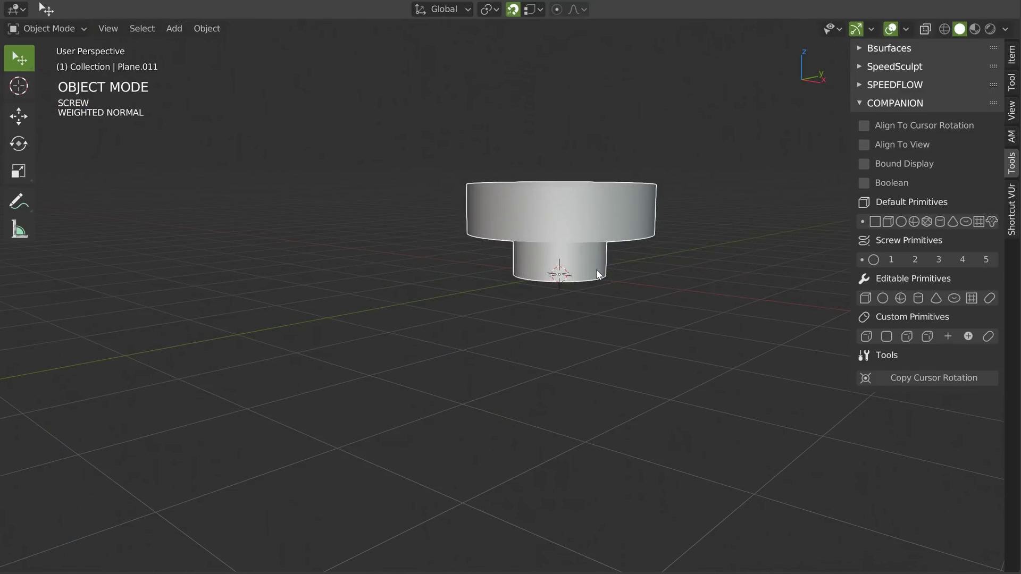
Delete the revolved object and set snapping to Increment in the top view.
{"action": "key", "text": "x"}
{"action": "left_click", "coordinate": [595, 264]}
{"action": "key", "text": "KP_7"}
{"action": "middle_click_drag", "start_coordinate": [615, 179], "coordinate": [571, 267], "text": "shift"}
{"action": "scroll", "coordinate": [596, 239], "scroll_direction": "up", "scroll_amount": 3}
{"action": "middle_click_drag", "start_coordinate": [607, 228], "coordinate": [603, 247], "text": "shift"}
{"action": "key", "text": "ctrl+shift+Tab"}
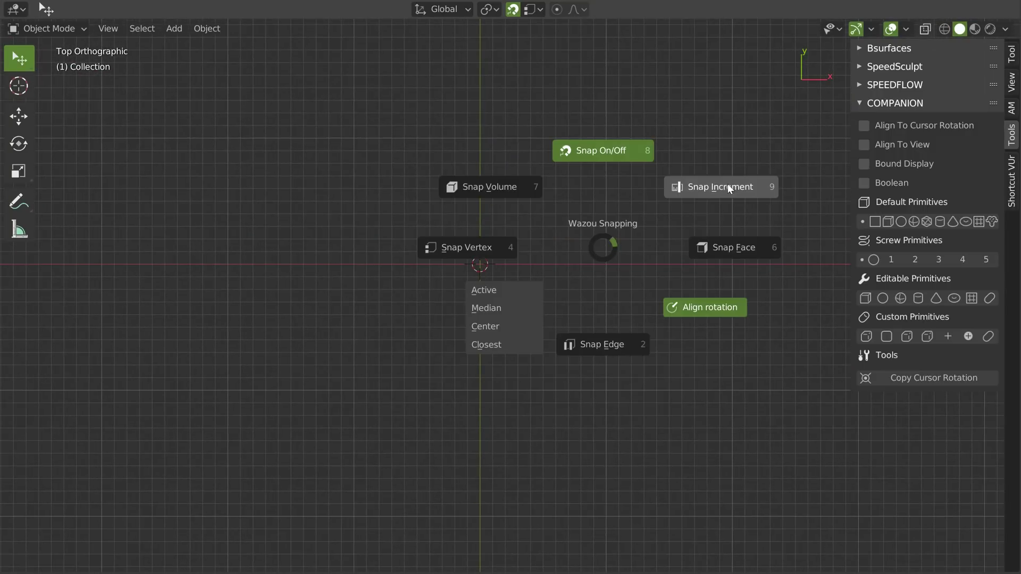
{"action": "left_click", "coordinate": [718, 186]}
{"action": "scroll", "coordinate": [791, 242], "scroll_direction": "up", "scroll_amount": 1}
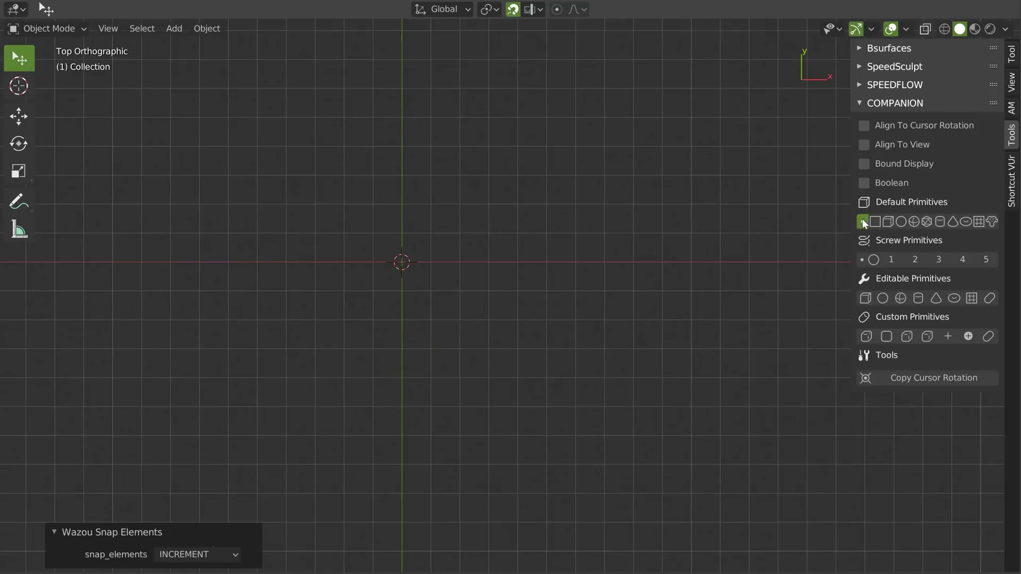
Add a single vertex one grid increment along X from the origin and extrude it along Y, plus diagonally by 0.2 in X and Y.
{"action": "left_click", "coordinate": [862, 220]}
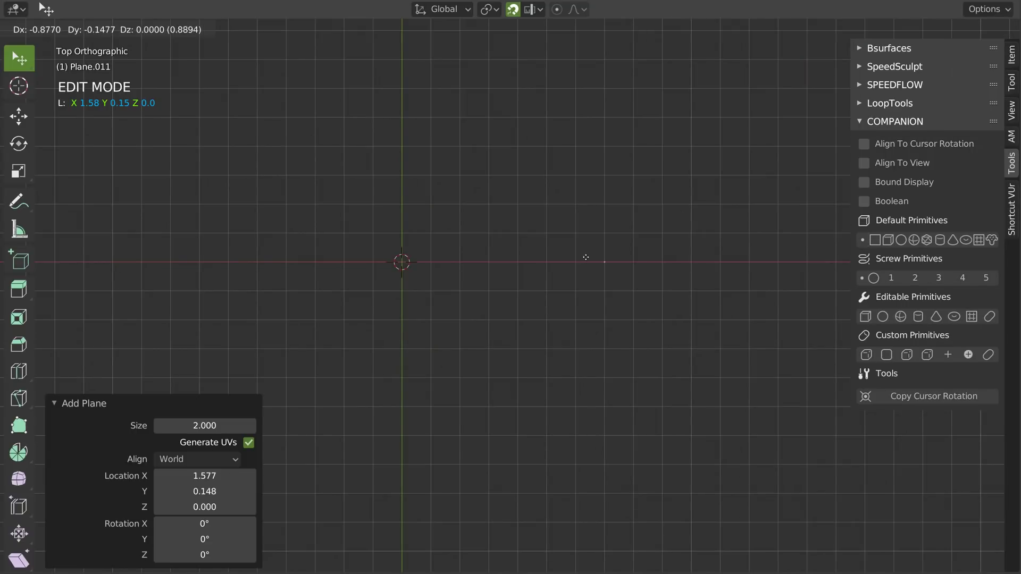
{"action": "left_click", "coordinate": [430, 261]}
{"action": "key", "text": "e"}
{"action": "key", "text": "y"}
{"action": "left_click", "coordinate": [440, 178]}
{"action": "key", "text": "e"}
{"action": "left_click", "coordinate": [495, 119]}
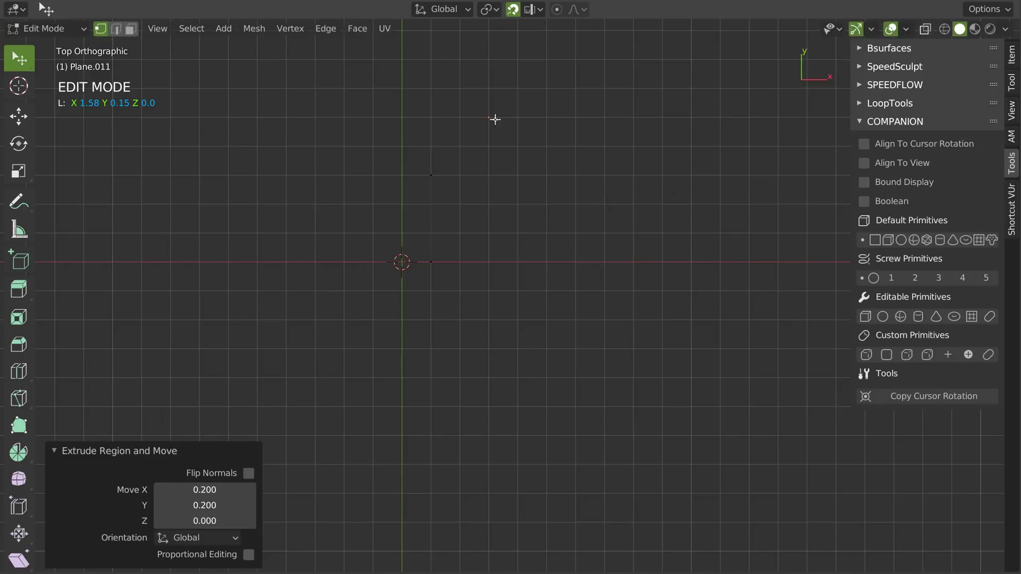
Extrude the remaining corners along the grid down to the X axis to complete the angled profile outline.
{"action": "key", "text": "e"}
{"action": "left_click", "coordinate": [553, 116]}
{"action": "key", "text": "e"}
{"action": "key", "text": "e"}
{"action": "left_click", "coordinate": [484, 178]}
{"action": "key", "text": "e"}
{"action": "left_click", "coordinate": [488, 260]}
{"action": "middle_click_drag", "start_coordinate": [489, 259], "coordinate": [490, 221]}
Give the angled profile height with a Solidify modifier of about 0.49 thickness.
{"action": "key", "text": "space"}
{"action": "left_click", "coordinate": [481, 181]}
{"action": "key", "text": "s"}
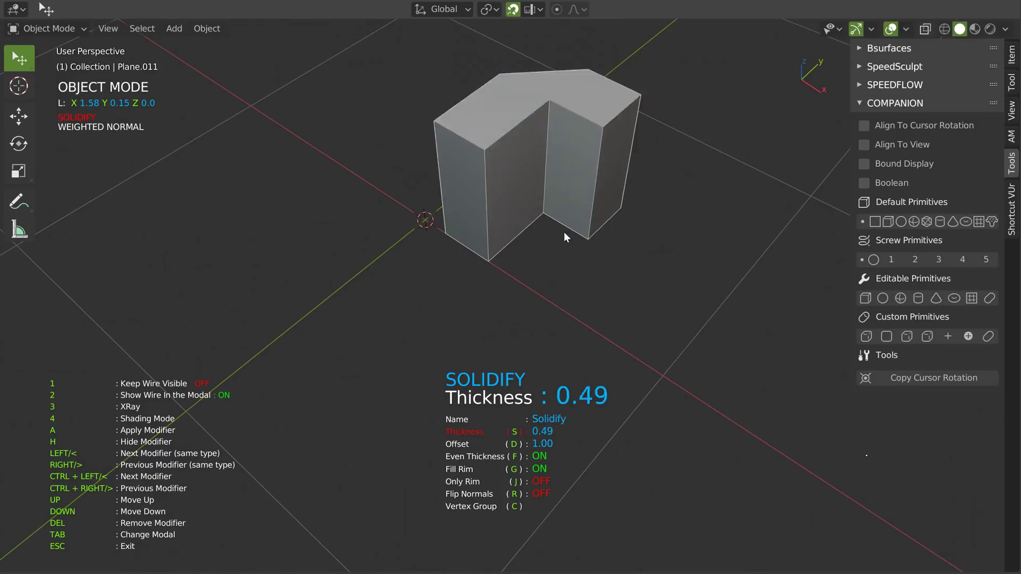
{"action": "left_click", "coordinate": [558, 237]}
{"action": "mouse_move", "coordinate": [558, 233]}
{"action": "middle_mouse_down"}
{"action": "mouse_move", "coordinate": [689, 187]}
{"action": "mouse_move", "coordinate": [614, 184]}
{"action": "mouse_move", "coordinate": [547, 226]}
{"action": "middle_mouse_up"}
Add a Bevel modifier to the solidified profile and adjust its settings.
{"action": "key", "text": "Tab"}
{"action": "left_click", "coordinate": [549, 210]}
{"action": "key", "text": "space"}
{"action": "left_click", "coordinate": [695, 234]}
{"action": "left_click", "coordinate": [710, 238]}
{"action": "key", "text": "d"}
{"action": "left_click", "coordinate": [656, 230]}
{"action": "middle_click_drag", "start_coordinate": [655, 229], "coordinate": [761, 242]}
Finish the modifier editing on the solidified profile and delete the object.
{"action": "key", "text": "shift+w"}
{"action": "left_click", "coordinate": [575, 214]}
{"action": "key", "text": "Escape"}
{"action": "key", "text": "Delete"}
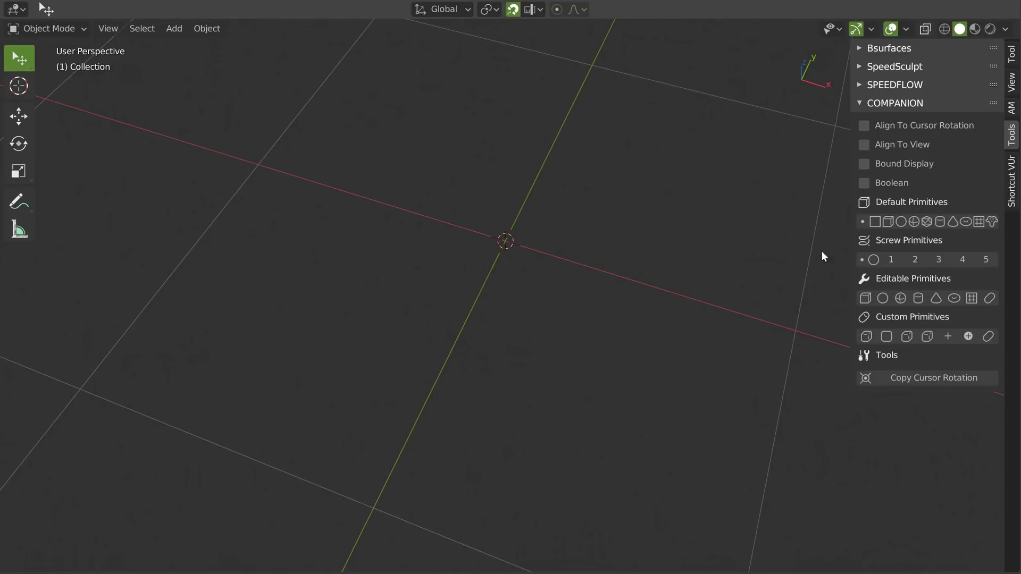
Add a standard mesh plane and merge its vertices at center in edit mode.
{"action": "key", "text": "shift+a"}
{"action": "mouse_move", "coordinate": [538, 242]}
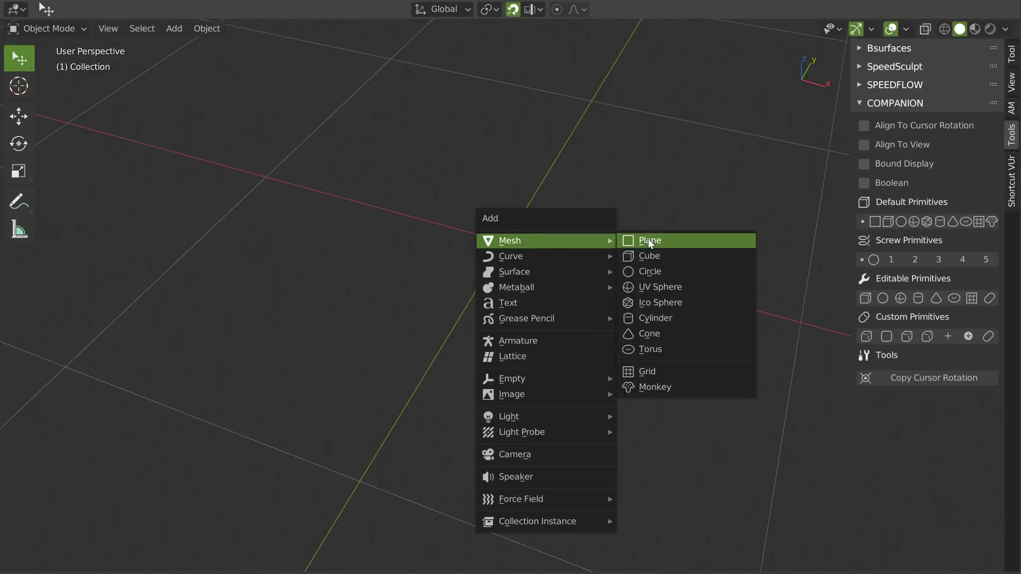
{"action": "left_click", "coordinate": [649, 238]}
{"action": "key", "text": "Tab"}
{"action": "right_click", "coordinate": [579, 264]}
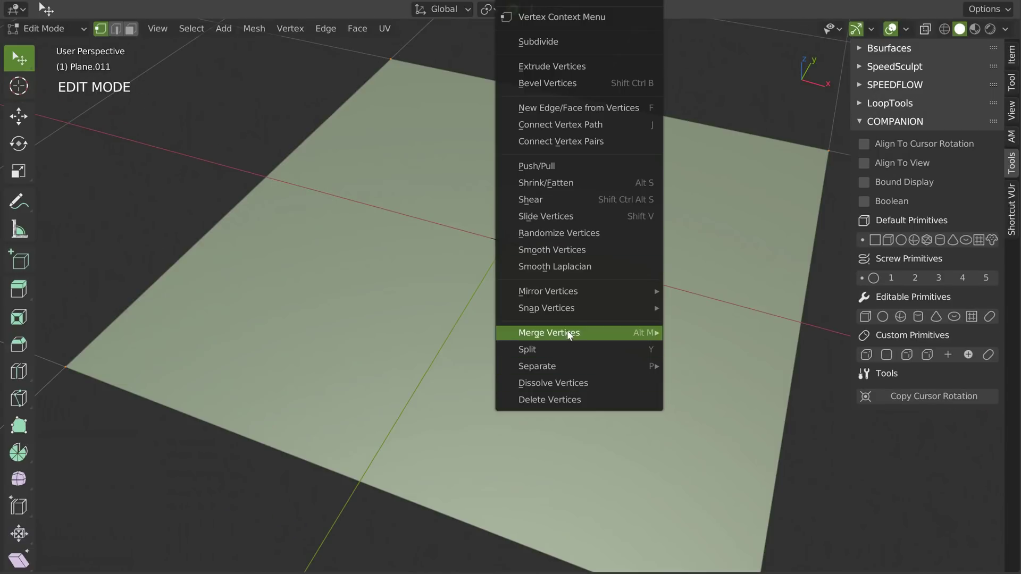
{"action": "mouse_move", "coordinate": [569, 333]}
{"action": "left_click", "coordinate": [686, 332]}
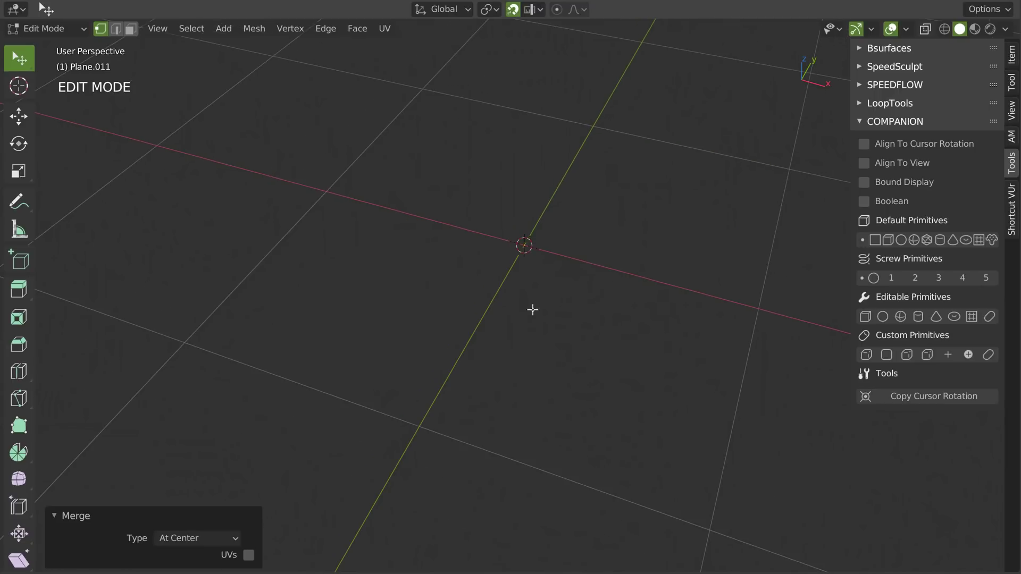
Delete the merged plane object and add Companion's single-vertex primitive instead.
{"action": "key", "text": "Tab"}
{"action": "key", "text": "Delete"}
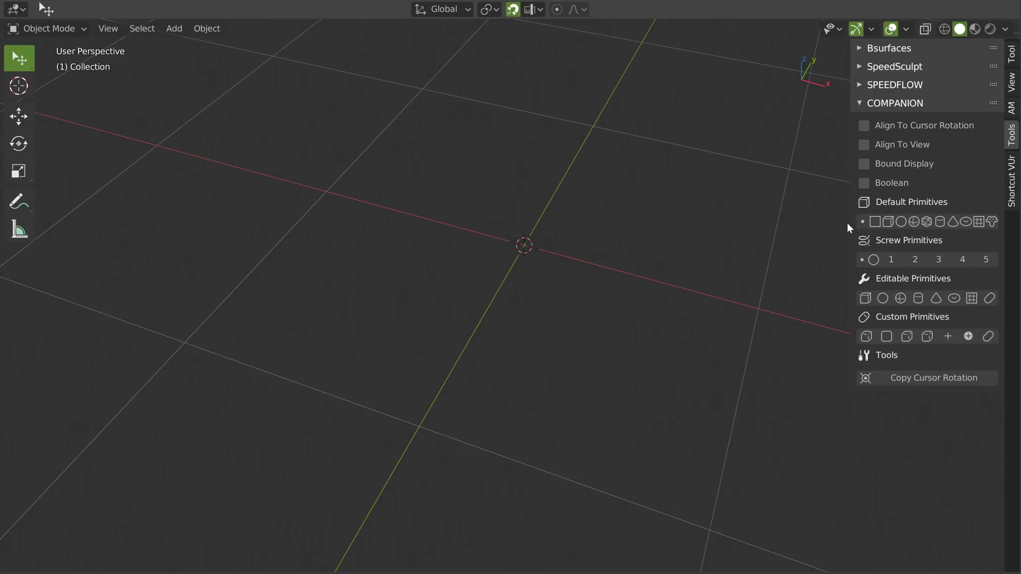
{"action": "left_click", "coordinate": [863, 222]}
{"action": "key", "text": "Tab"}
Delete the vertex object and add the editable cube primitive.
{"action": "key", "text": "x"}
{"action": "left_click", "coordinate": [525, 261]}
{"action": "left_click", "coordinate": [863, 298]}
{"action": "scroll", "coordinate": [558, 261], "scroll_direction": "down", "scroll_amount": 5}
Lower the editable cube's height through its Solidify Height modifier's thickness.
{"action": "key", "text": "alt+shift+s"}
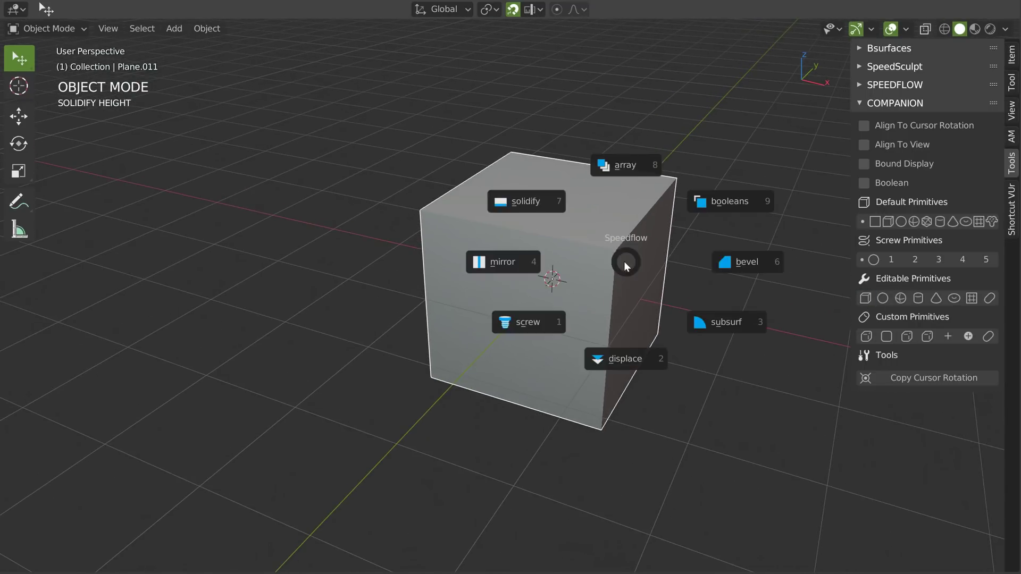
{"action": "left_click", "coordinate": [553, 203]}
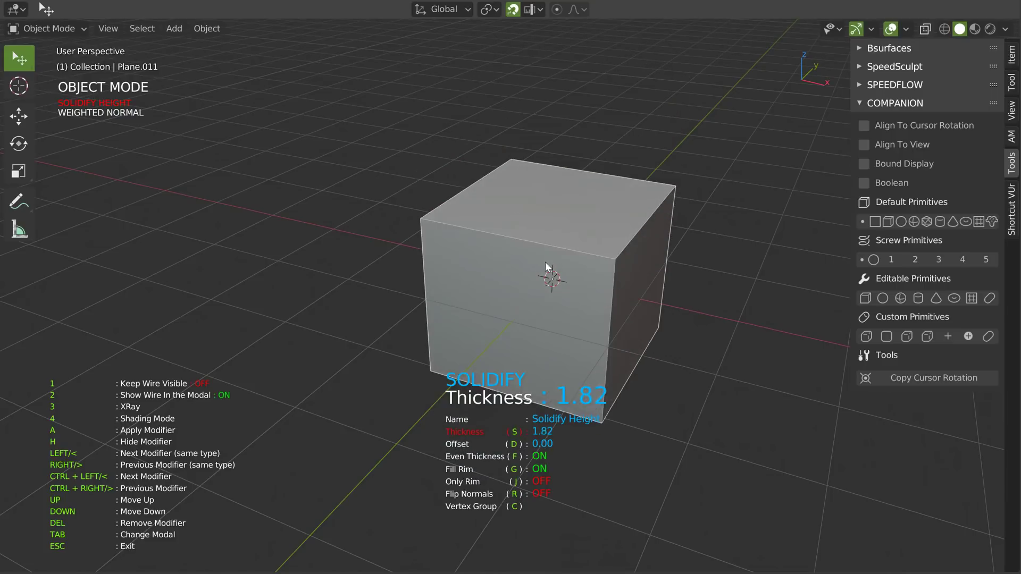
{"action": "left_click", "coordinate": [604, 291]}
Delete the editable cube and add the editable sphere primitive.
{"action": "key", "text": "x"}
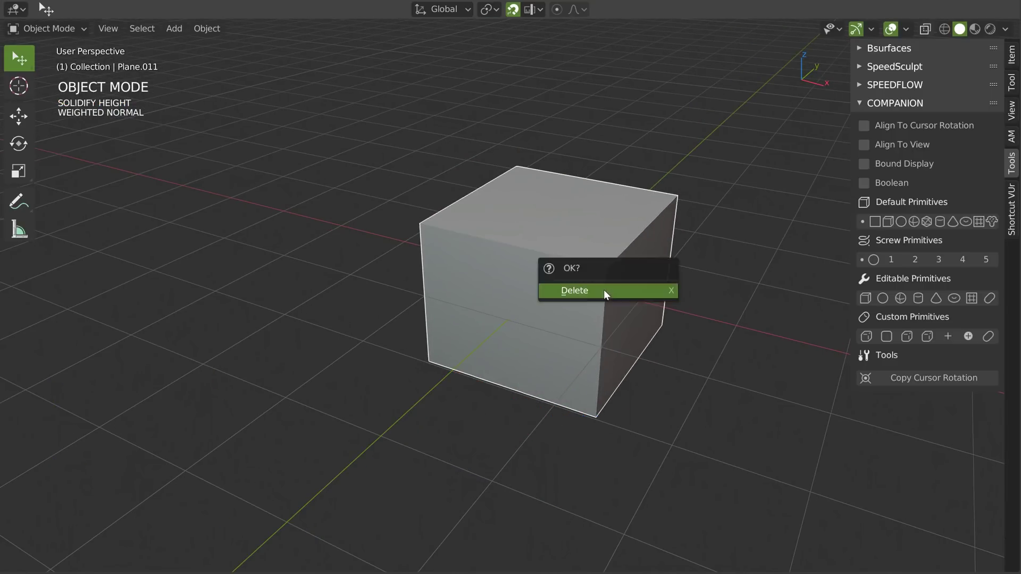
{"action": "left_click", "coordinate": [604, 290]}
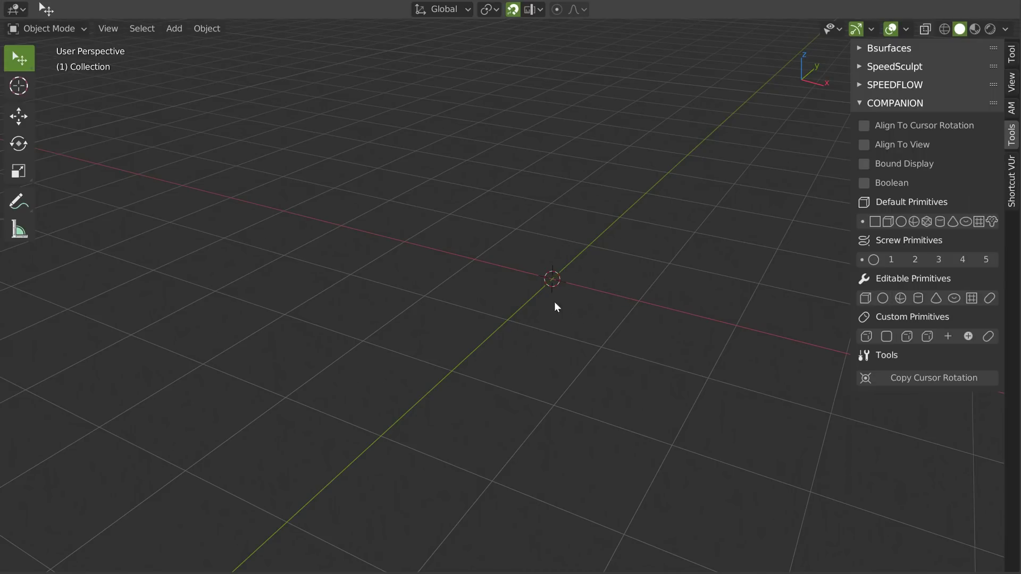
{"action": "left_click", "coordinate": [901, 299]}
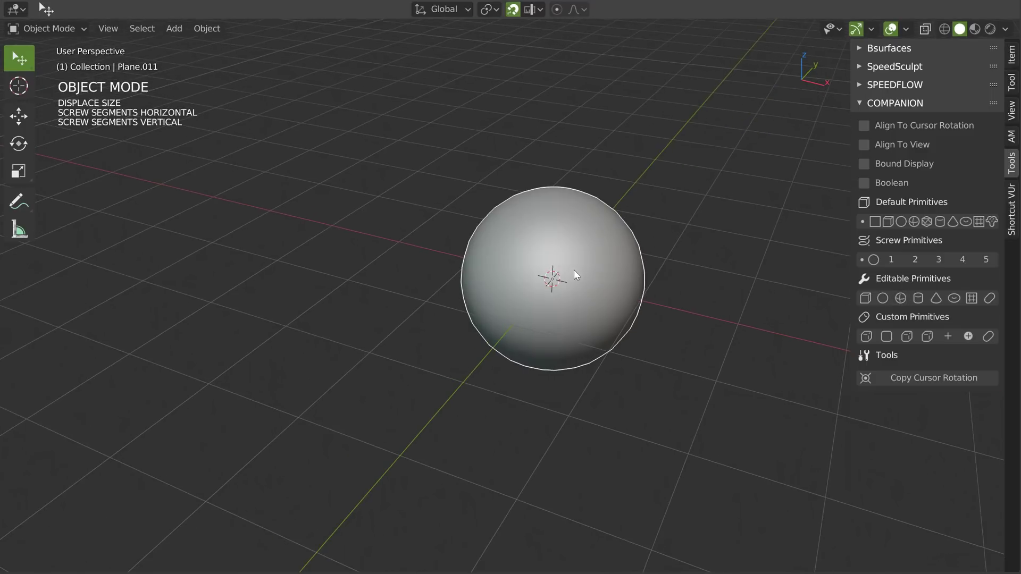
Set the editable sphere's Screw Segments Vertical modifier to 37 steps and Screw Segments Horizontal to 19 steps.
{"action": "key", "text": "space"}
{"action": "left_click", "coordinate": [464, 305]}
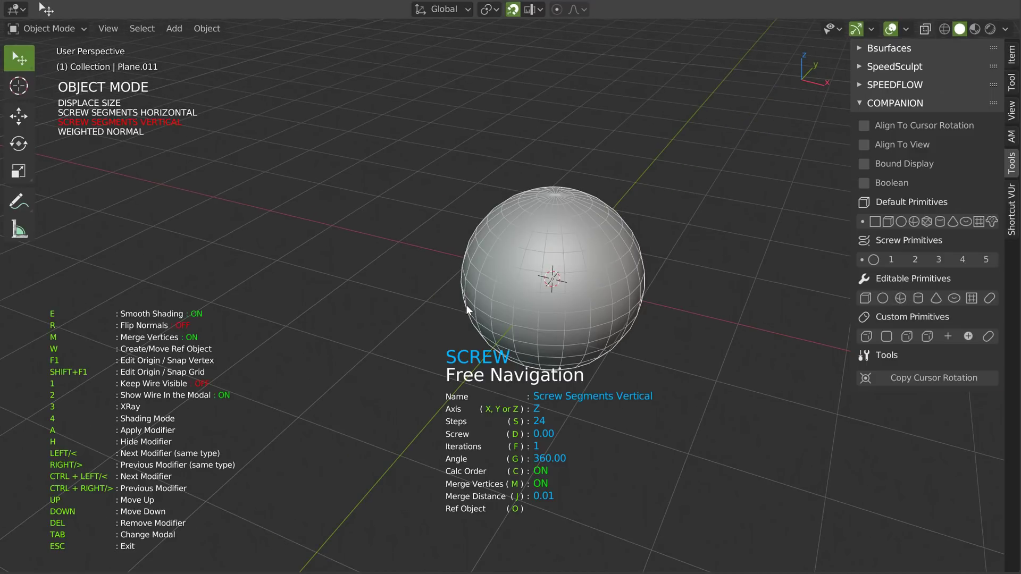
{"action": "key", "text": "s"}
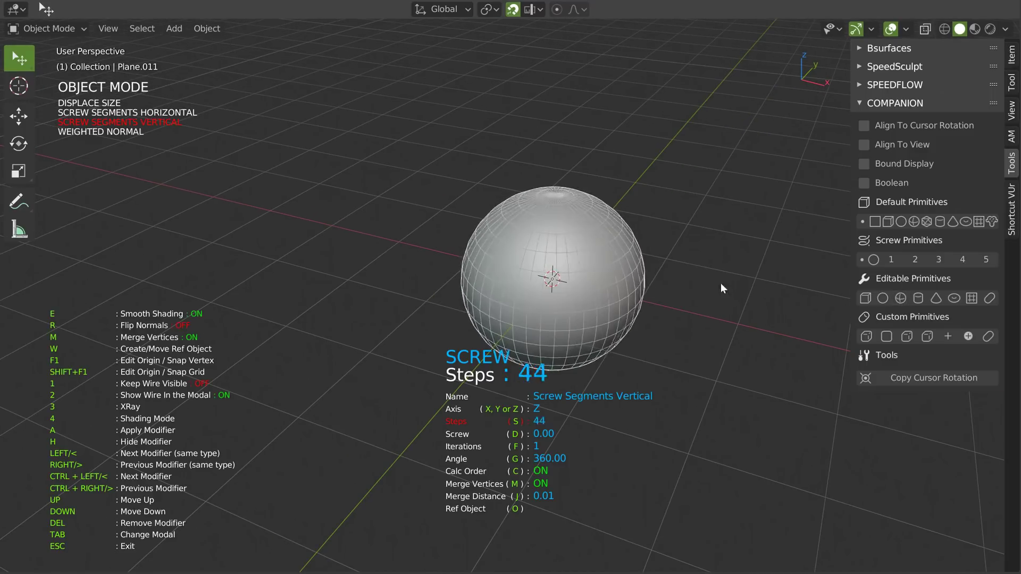
{"action": "left_click", "coordinate": [643, 297]}
{"action": "key", "text": "Left"}
{"action": "key", "text": "s"}
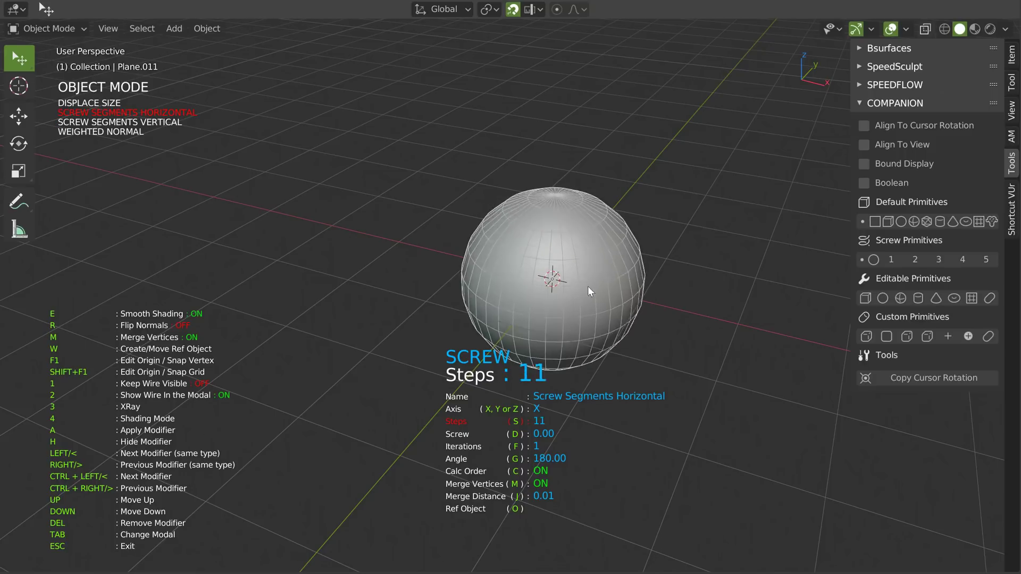
{"action": "left_click", "coordinate": [563, 327]}
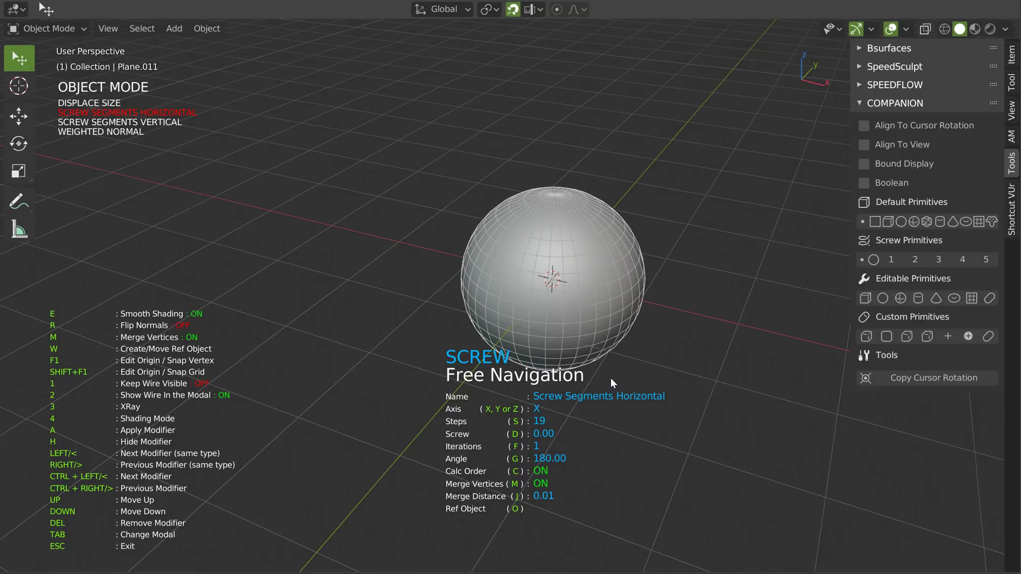
Cycle between the sphere's two Screw modifiers and set Screw Segments Horizontal to 22 steps.
{"action": "key", "text": "Right"}
{"action": "key", "text": "Left"}
{"action": "key", "text": "Right"}
{"action": "key", "text": "Left"}
{"action": "key", "text": "s"}
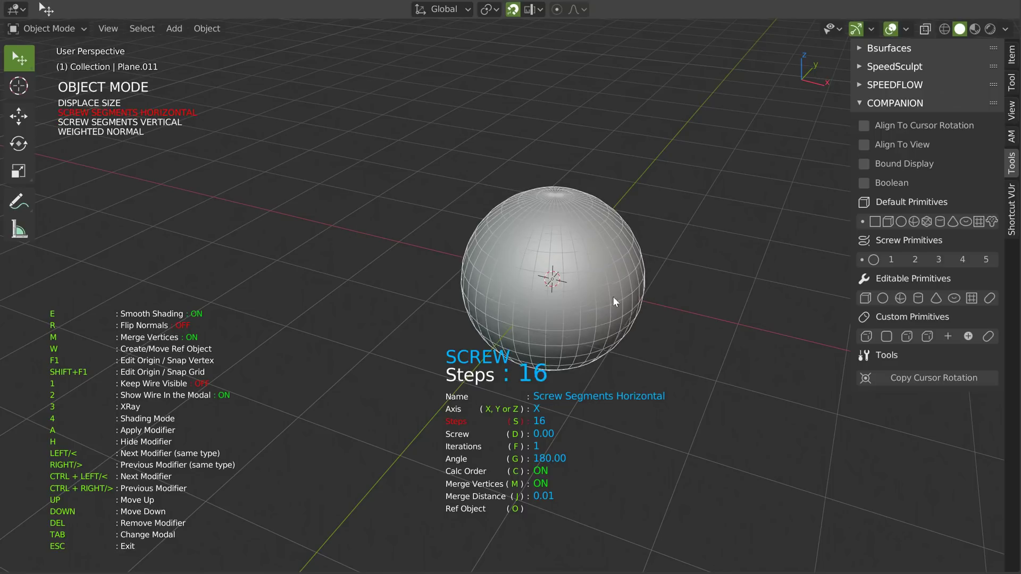
{"action": "left_click", "coordinate": [695, 300]}
Open up the sphere by setting the Screw Segments Vertical angle to about 260.23°.
{"action": "key", "text": "Right"}
{"action": "key", "text": "g"}
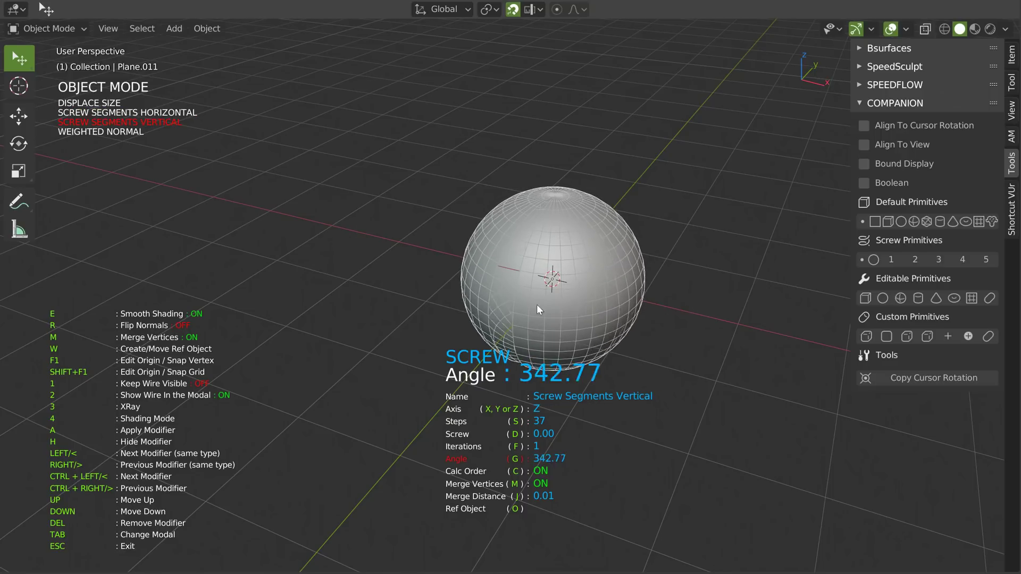
{"action": "left_click", "coordinate": [392, 300]}
{"action": "middle_click_drag", "start_coordinate": [391, 300], "coordinate": [478, 305]}
{"action": "key", "text": "g"}
{"action": "left_click", "coordinate": [276, 307]}
{"action": "middle_click_drag", "start_coordinate": [276, 308], "coordinate": [615, 330]}
{"action": "key", "text": "g"}
{"action": "left_click", "coordinate": [707, 322]}
{"action": "middle_click_drag", "start_coordinate": [707, 321], "coordinate": [634, 286]}
Add a Solidify modifier to the opened sphere and adjust its offset.
{"action": "key", "text": "Tab"}
{"action": "left_click", "coordinate": [558, 231]}
{"action": "key", "text": "d"}
{"action": "left_click", "coordinate": [455, 251]}
{"action": "middle_click_drag", "start_coordinate": [455, 251], "coordinate": [460, 270]}
{"action": "scroll", "coordinate": [607, 216], "scroll_direction": "up", "scroll_amount": 1}
{"action": "scroll", "coordinate": [607, 216], "scroll_direction": "up", "scroll_amount": 2}
Add an angle-limited Bevel modifier with width of about 0.01 and 4 segments to the opened sphere and check its edges.
{"action": "key", "text": "shift+w"}
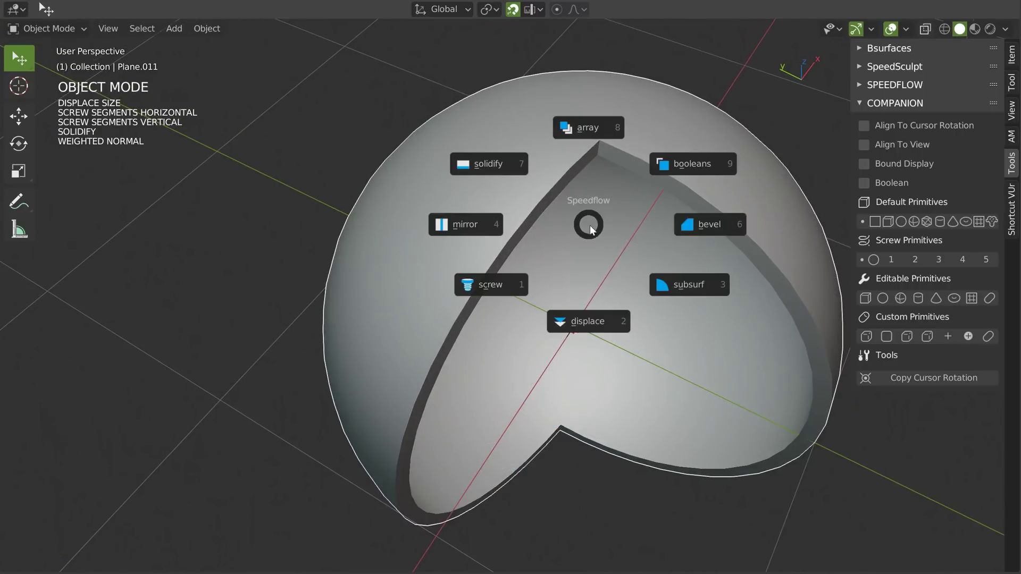
{"action": "left_click", "coordinate": [710, 228]}
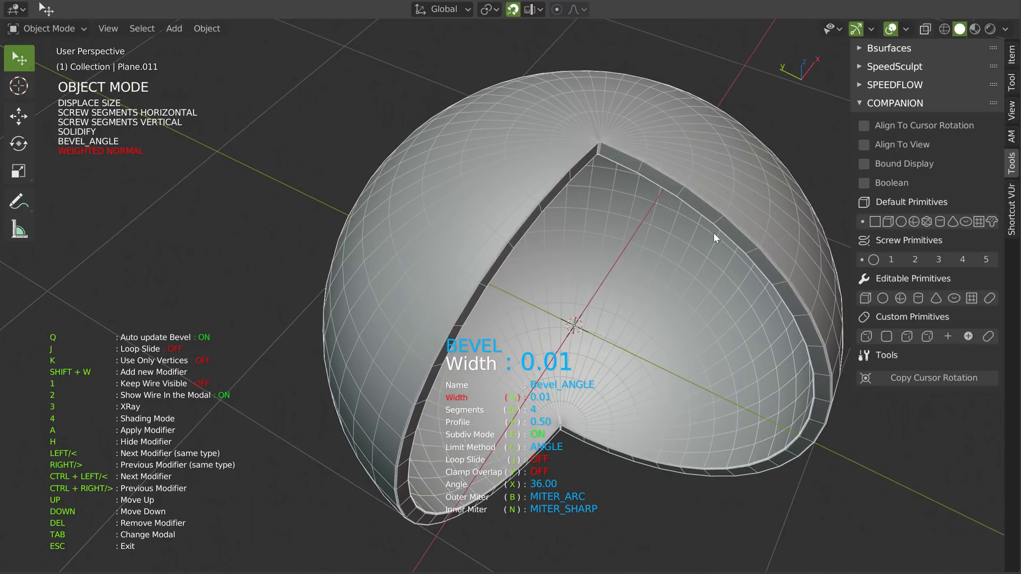
{"action": "left_click", "coordinate": [717, 232]}
{"action": "middle_click_drag", "start_coordinate": [716, 231], "coordinate": [634, 263]}
{"action": "scroll", "coordinate": [668, 228], "scroll_direction": "down", "scroll_amount": 6}
{"action": "scroll", "coordinate": [668, 230], "scroll_direction": "up", "scroll_amount": 1}
{"action": "key", "text": "Escape"}
{"action": "middle_click_drag", "start_coordinate": [653, 316], "coordinate": [646, 273]}
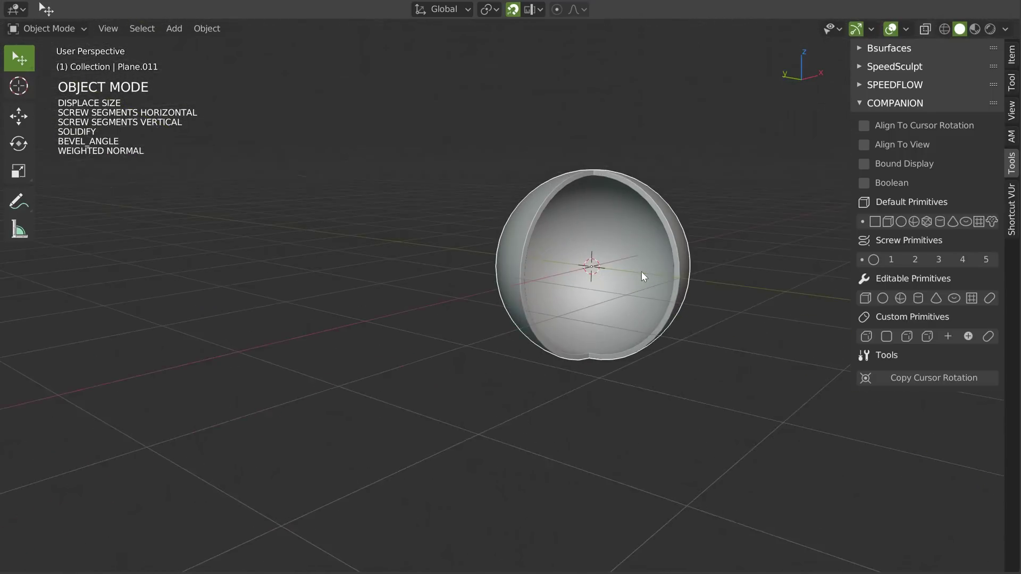
Flatten the opened sphere by scaling it to about 0.403 along the global Z axis.
{"action": "key", "text": "s"}
{"action": "key", "text": "z"}
{"action": "left_click", "coordinate": [600, 195]}
{"action": "middle_click_drag", "start_coordinate": [600, 198], "coordinate": [595, 265]}
{"action": "scroll", "coordinate": [601, 265], "scroll_direction": "up", "scroll_amount": 3}
Set the flattened sphere's Screw Segments Vertical modifier to 23 steps and readjust its angle.
{"action": "key", "text": "space"}
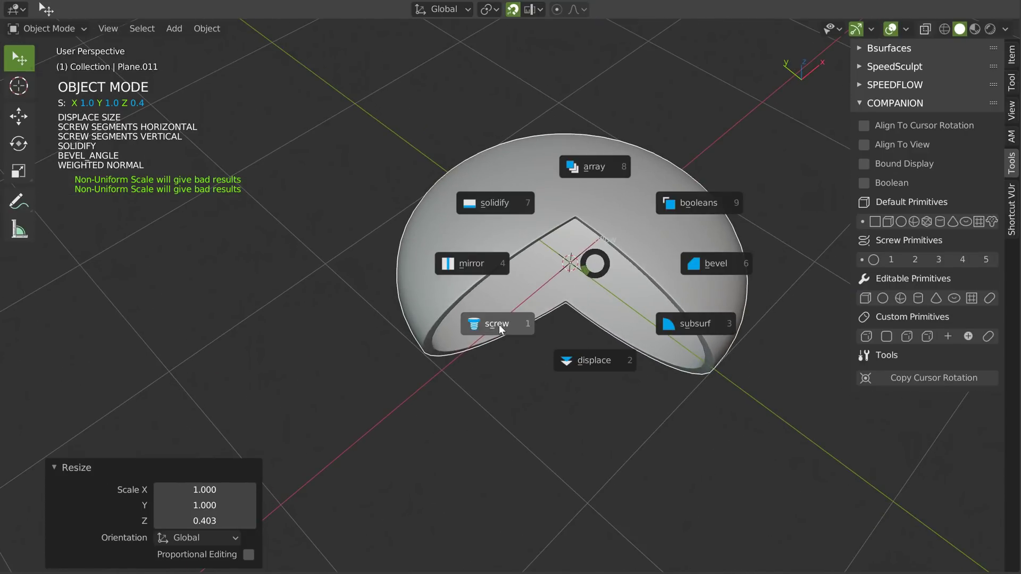
{"action": "left_click", "coordinate": [500, 327]}
{"action": "key", "text": "s"}
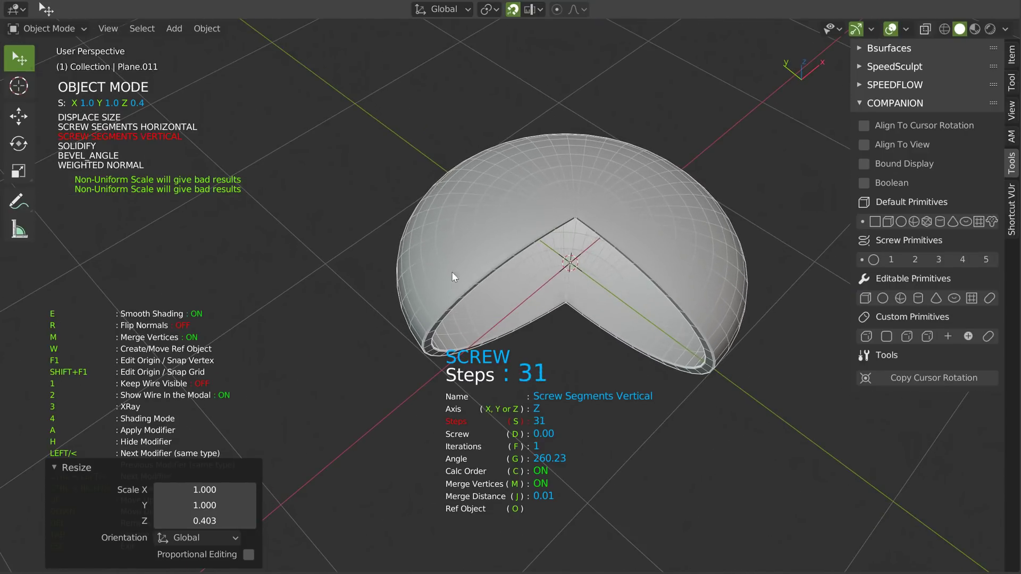
{"action": "left_click", "coordinate": [326, 295]}
{"action": "middle_click_drag", "start_coordinate": [553, 293], "coordinate": [570, 268]}
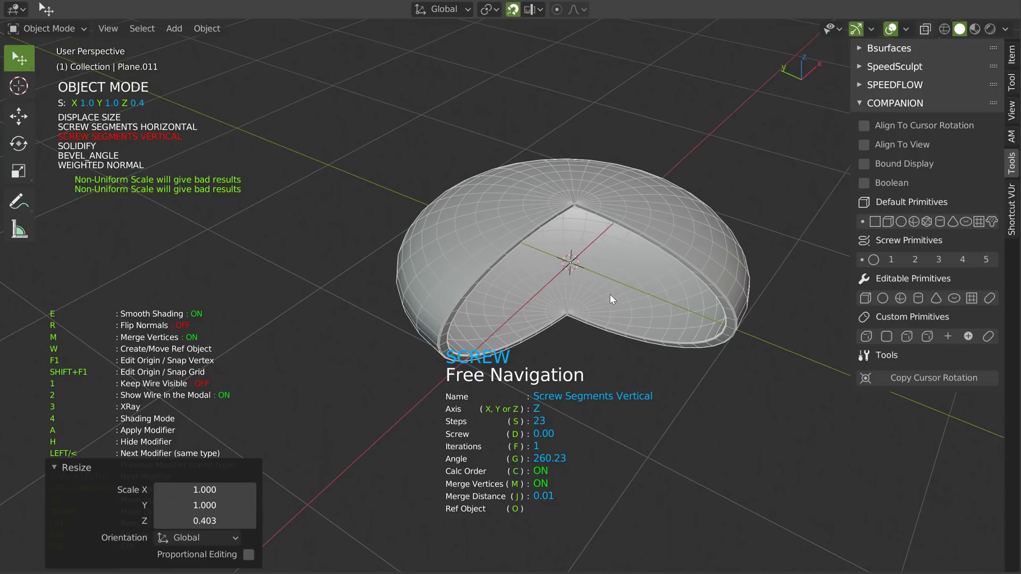
{"action": "key", "text": "g"}
{"action": "left_click", "coordinate": [625, 295]}
{"action": "key", "text": "Left"}
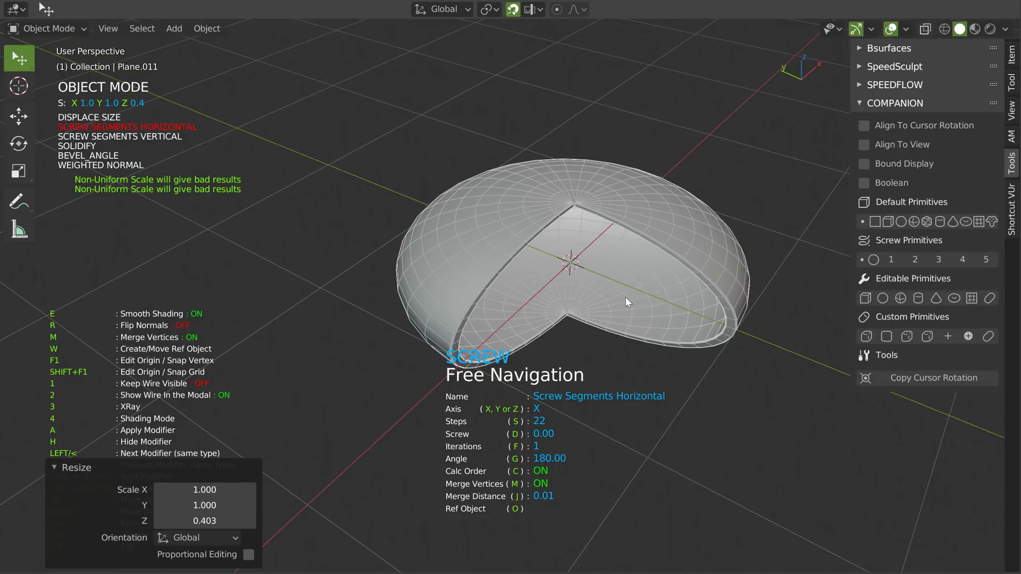
Set the flattened sphere's Screw Segments Horizontal modifier to an angle of about 132.09 and about 11 steps.
{"action": "key", "text": "g"}
{"action": "left_click", "coordinate": [405, 288]}
{"action": "middle_click_drag", "start_coordinate": [559, 293], "coordinate": [523, 254]}
{"action": "key", "text": "s"}
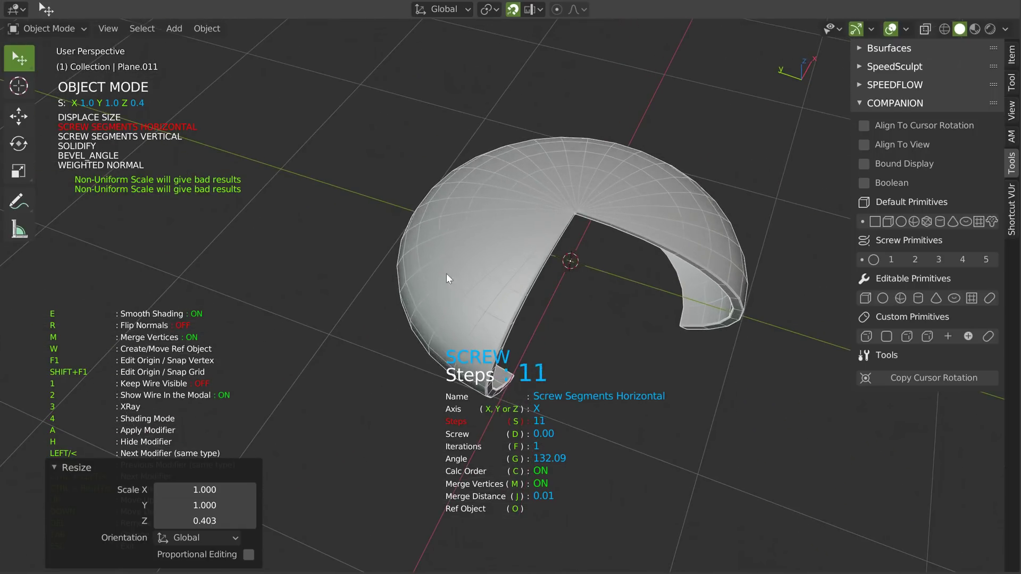
Set the flattened sphere's Screw Segments Vertical modifier to 27 steps.
{"action": "key", "text": "Left"}
{"action": "key", "text": "s"}
{"action": "left_click", "coordinate": [678, 269]}
{"action": "middle_click_drag", "start_coordinate": [678, 270], "coordinate": [667, 258]}
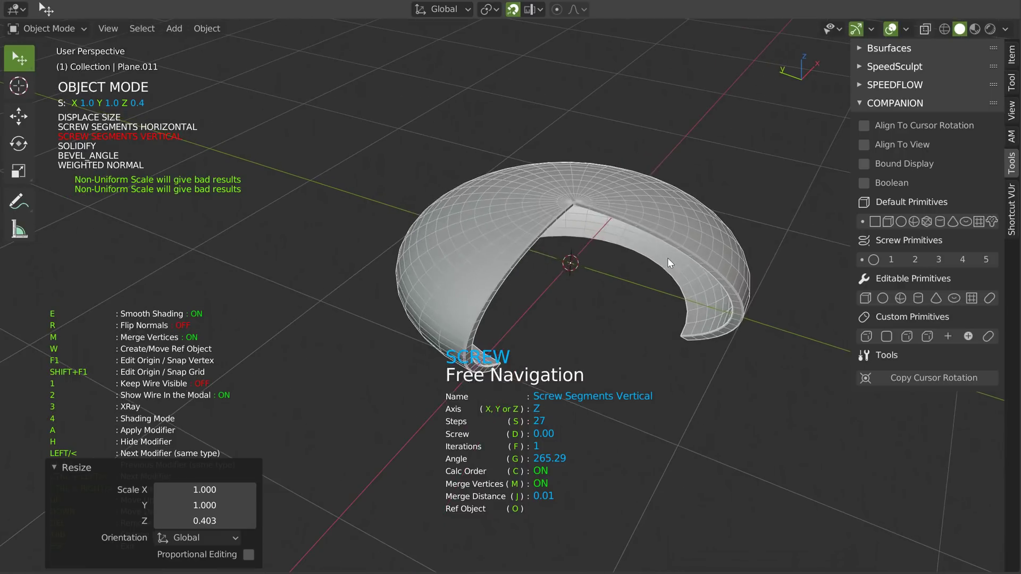
Thicken the shell by adjusting its Solidify modifier's thickness to about 0.25.
{"action": "key", "text": "space"}
{"action": "left_click", "coordinate": [580, 205]}
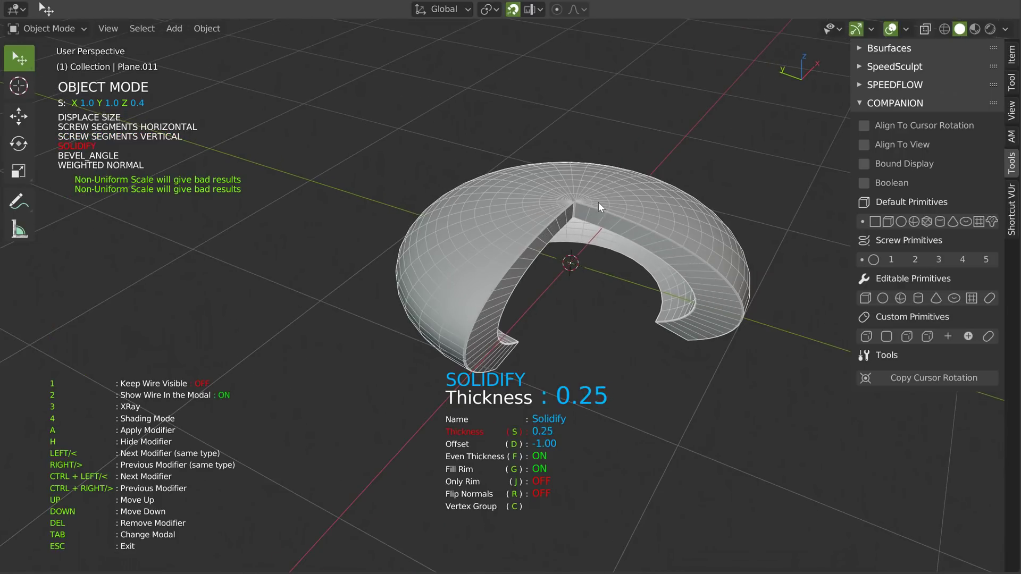
{"action": "left_click", "coordinate": [596, 202]}
{"action": "middle_click_drag", "start_coordinate": [594, 204], "coordinate": [611, 267]}
Leave the modifier adjustment and delete the flattened sphere.
{"action": "key", "text": "Escape"}
{"action": "key", "text": "x"}
{"action": "left_click", "coordinate": [611, 253]}
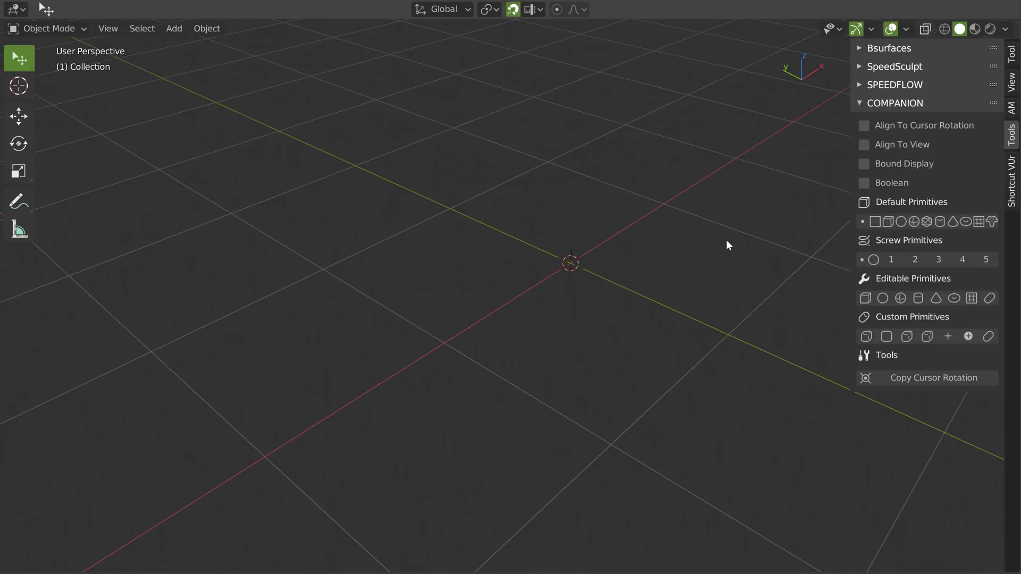
Add an editable cylinder and reduce its Screw Radius modifier's angle to open a wedge.
{"action": "left_click", "coordinate": [919, 298]}
{"action": "scroll", "coordinate": [562, 253], "scroll_direction": "down", "scroll_amount": 3}
{"action": "key", "text": "space"}
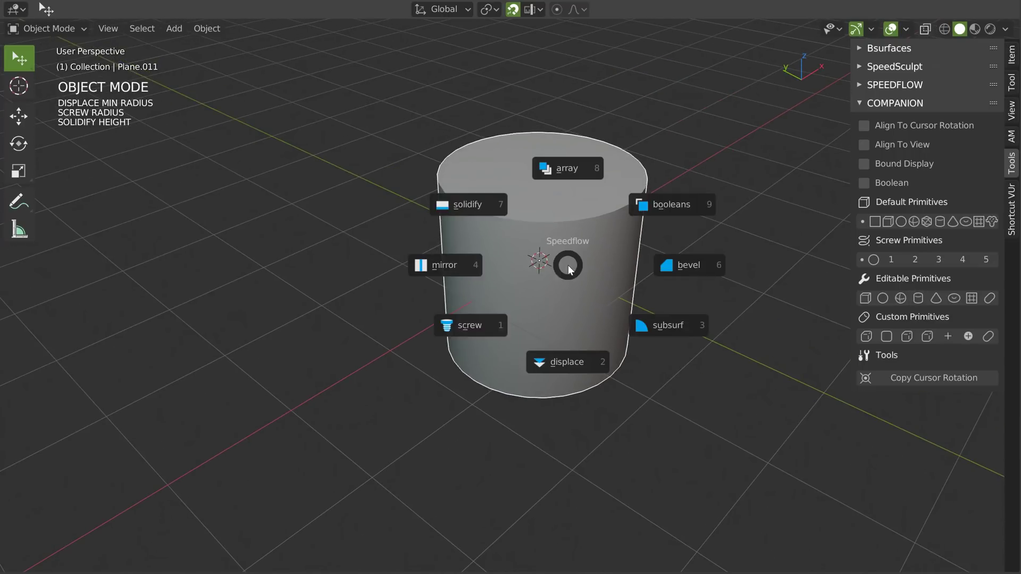
{"action": "left_click", "coordinate": [477, 326]}
{"action": "key", "text": "g"}
{"action": "left_click", "coordinate": [260, 298]}
Set the cylinder's Screw Radius angle to 360 to close the wedge.
{"action": "middle_click_drag", "start_coordinate": [708, 277], "coordinate": [579, 292]}
{"action": "type", "text": "g360"}
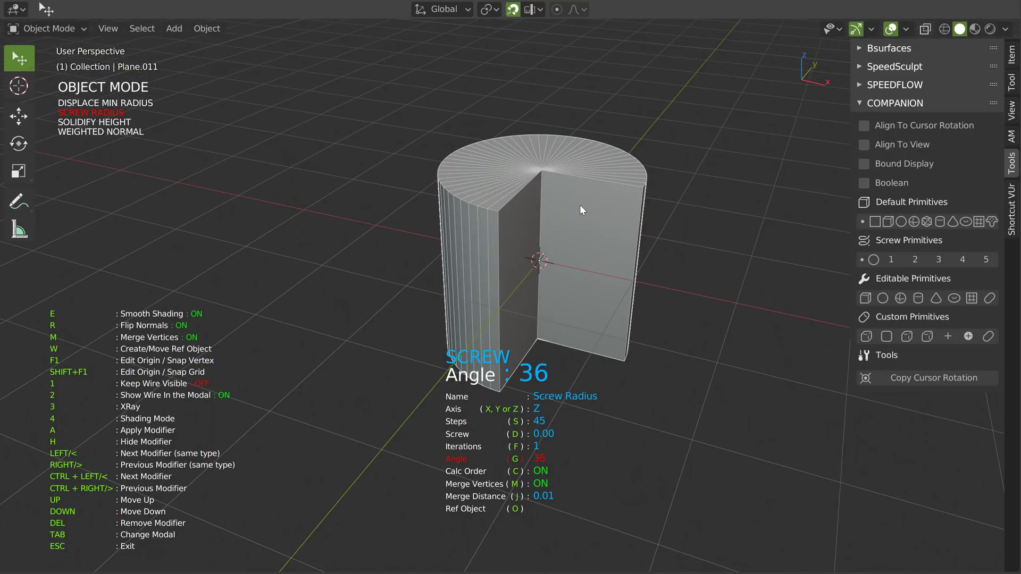
{"action": "key", "text": "Return"}
Widen the cylinder by setting its Displace modifier's strength along X to about 1.12.
{"action": "key", "text": "shift+w"}
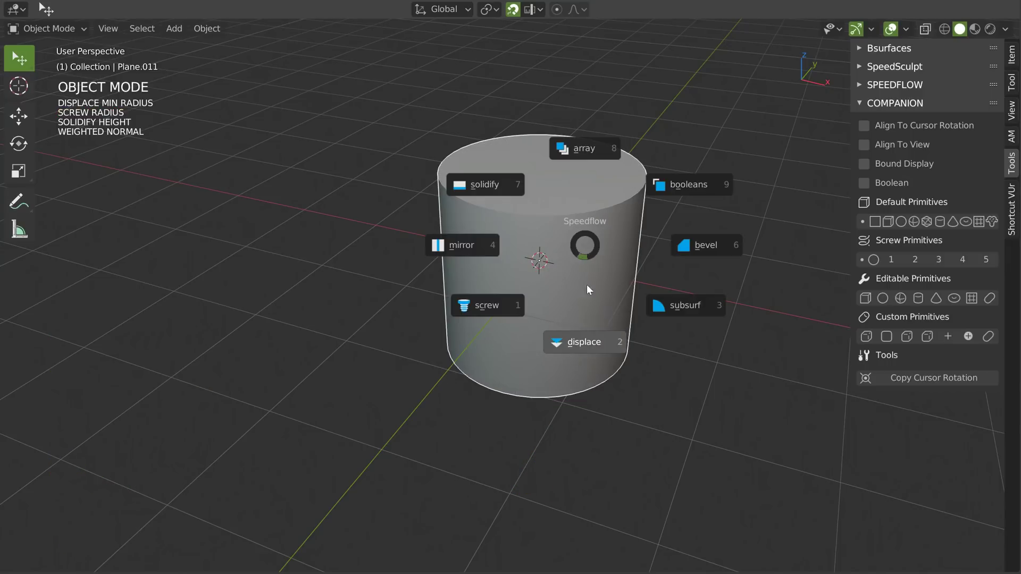
{"action": "left_click", "coordinate": [578, 342]}
{"action": "key", "text": "s"}
{"action": "left_click", "coordinate": [666, 304]}
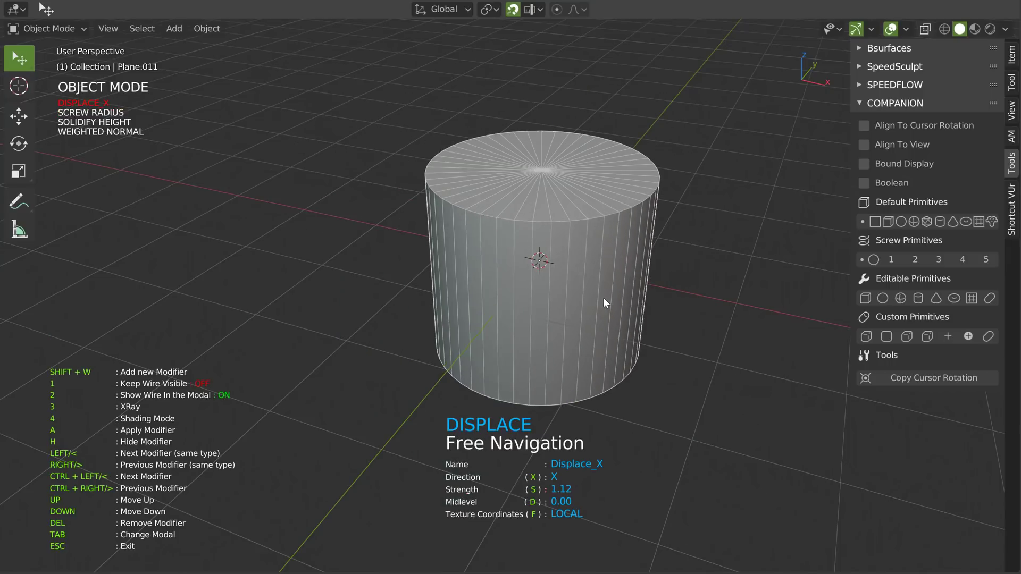
Make the cylinder taller by increasing its Solidify Height thickness.
{"action": "key", "text": "shift+w"}
{"action": "left_click", "coordinate": [507, 237]}
{"action": "key", "text": "s"}
{"action": "left_click", "coordinate": [587, 253]}
Add an angle-limited Bevel modifier to the cylinder with width of about 0.05, 1 segment and a 36-degree angle.
{"action": "key", "text": "shift+w"}
{"action": "left_click", "coordinate": [685, 251]}
{"action": "left_click", "coordinate": [691, 253]}
{"action": "key", "text": "d"}
{"action": "left_click", "coordinate": [603, 256]}
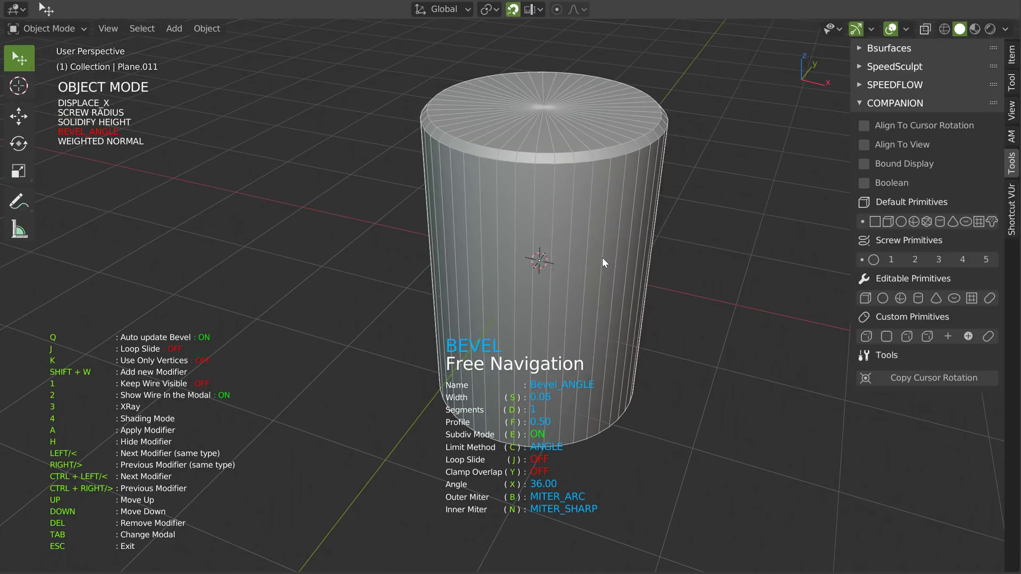
Add a second angle-limited Bevel to the cylinder with width of about 0.01, 4 segments and an angle of 28.41.
{"action": "key", "text": "shift+w"}
{"action": "left_click", "coordinate": [590, 259]}
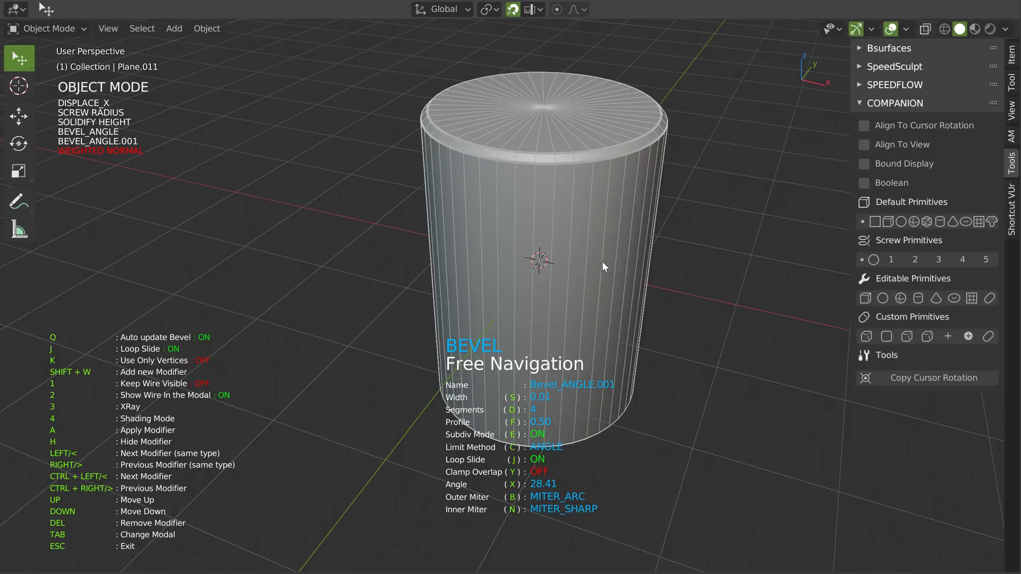
{"action": "middle_click_drag", "start_coordinate": [603, 262], "coordinate": [625, 205]}
{"action": "middle_click_drag", "start_coordinate": [626, 204], "coordinate": [417, 353], "text": "ctrl"}
{"action": "middle_click_drag", "start_coordinate": [670, 213], "coordinate": [625, 276], "text": "shift"}
Lengthen the bevelled cylinder by setting its Solidify Height thickness to about 8.25.
{"action": "key", "text": "Tab"}
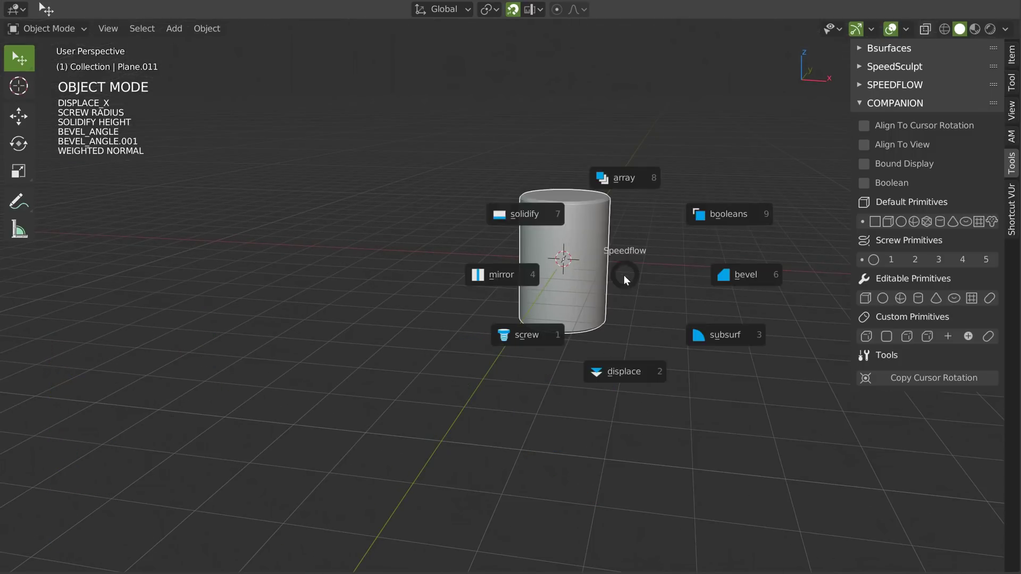
{"action": "left_click", "coordinate": [541, 215]}
{"action": "left_click", "coordinate": [885, 285]}
{"action": "middle_click_drag", "start_coordinate": [613, 230], "coordinate": [610, 275]}
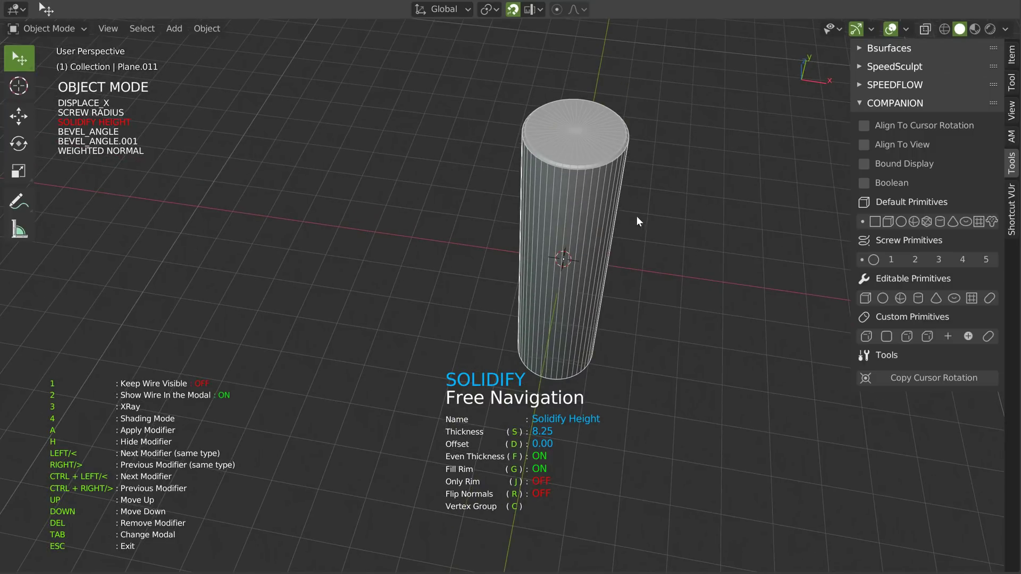
{"action": "key", "text": "Escape"}
{"action": "mouse_move", "coordinate": [589, 227]}
{"action": "middle_mouse_down"}
{"action": "mouse_move", "coordinate": [607, 151]}
{"action": "mouse_move", "coordinate": [637, 138]}
{"action": "mouse_move", "coordinate": [668, 276]}
{"action": "mouse_move", "coordinate": [633, 255]}
{"action": "mouse_move", "coordinate": [647, 242]}
{"action": "mouse_move", "coordinate": [589, 220]}
{"action": "middle_mouse_up"}
{"action": "scroll", "coordinate": [589, 220], "scroll_direction": "up", "scroll_amount": 1}
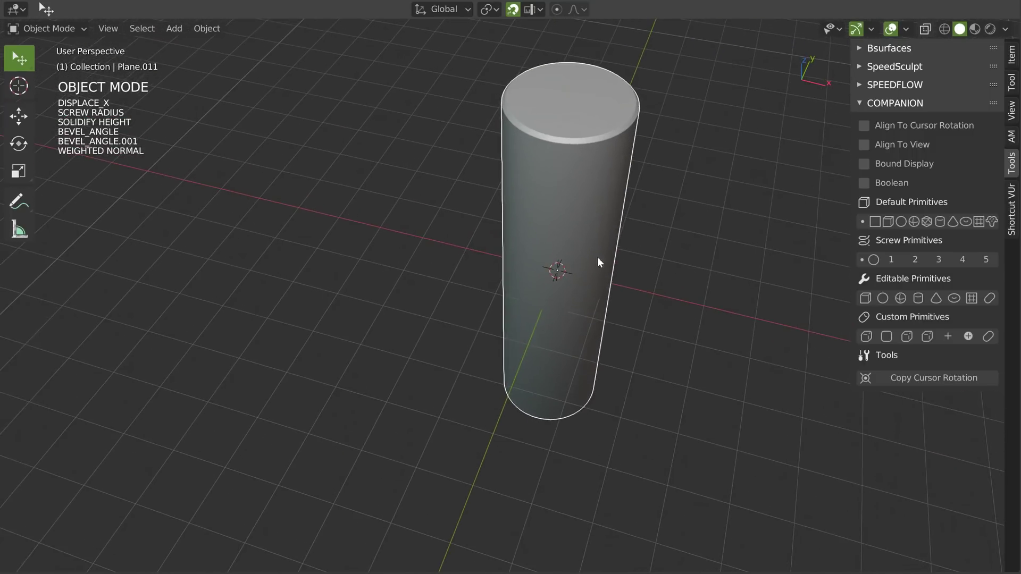
Hollow the cylinder by selecting its centre vertex and adding a vertex-group Displace modifier along X with strength of about 0.81.
{"action": "key", "text": "Tab"}
{"action": "left_click", "coordinate": [590, 165]}
{"action": "key", "text": "Tab"}
{"action": "left_click", "coordinate": [537, 239]}
{"action": "scroll", "coordinate": [578, 259], "scroll_direction": "up", "scroll_amount": 2}
{"action": "scroll", "coordinate": [593, 190], "scroll_direction": "down", "scroll_amount": 2}
{"action": "scroll", "coordinate": [578, 278], "scroll_direction": "up", "scroll_amount": 1}
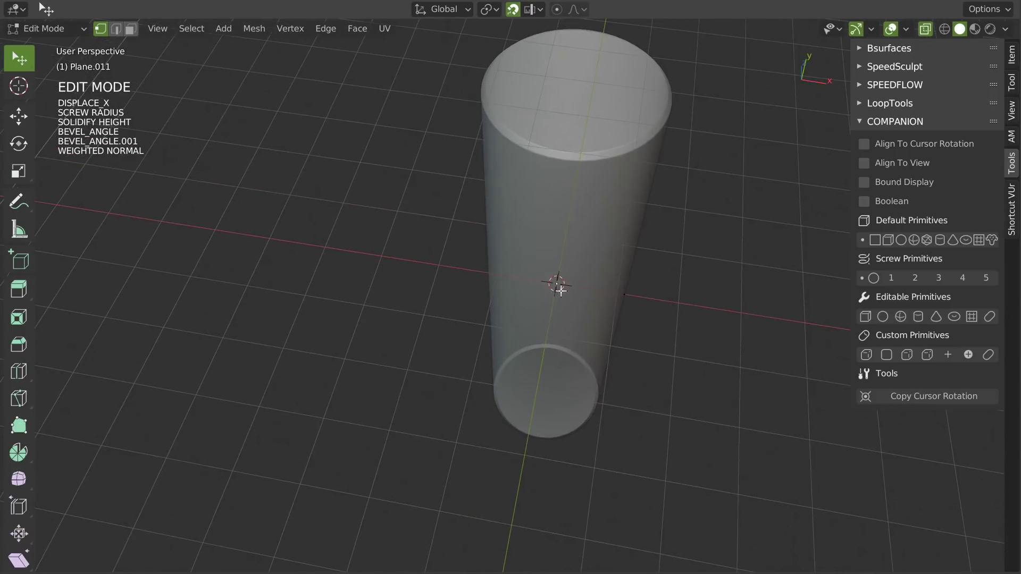
{"action": "key", "text": "shift+w"}
{"action": "left_click", "coordinate": [556, 387]}
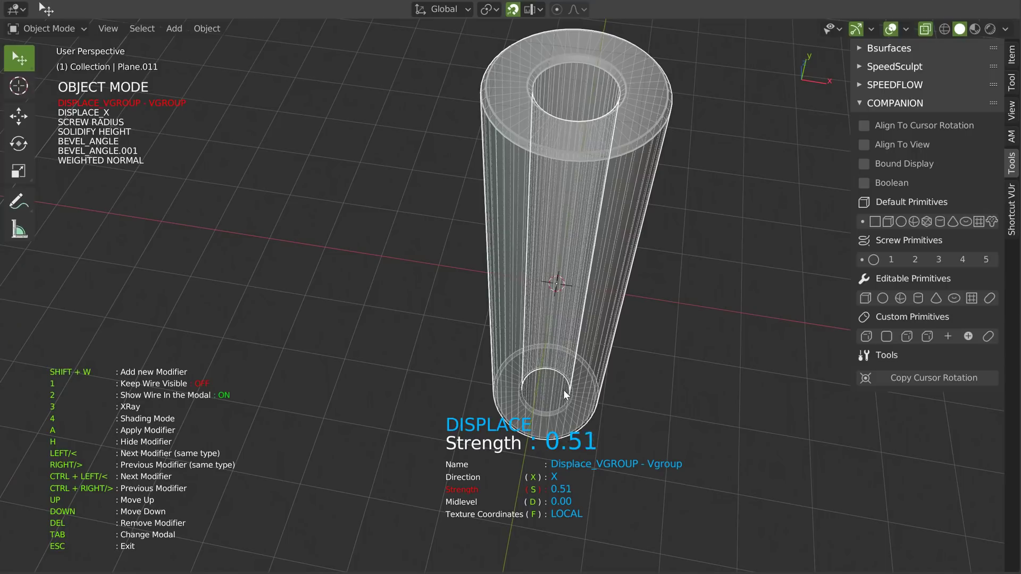
{"action": "left_click", "coordinate": [605, 388]}
Turn off X-ray and the wireframe display and set the tube's vertex-group Displace strength to about 0.70.
{"action": "key", "text": "3"}
{"action": "middle_click_drag", "start_coordinate": [604, 241], "coordinate": [587, 210]}
{"action": "middle_click_drag", "start_coordinate": [591, 196], "coordinate": [554, 321], "text": "shift"}
{"action": "scroll", "coordinate": [590, 240], "scroll_direction": "up", "scroll_amount": 2}
{"action": "middle_click_drag", "start_coordinate": [613, 174], "coordinate": [656, 303]}
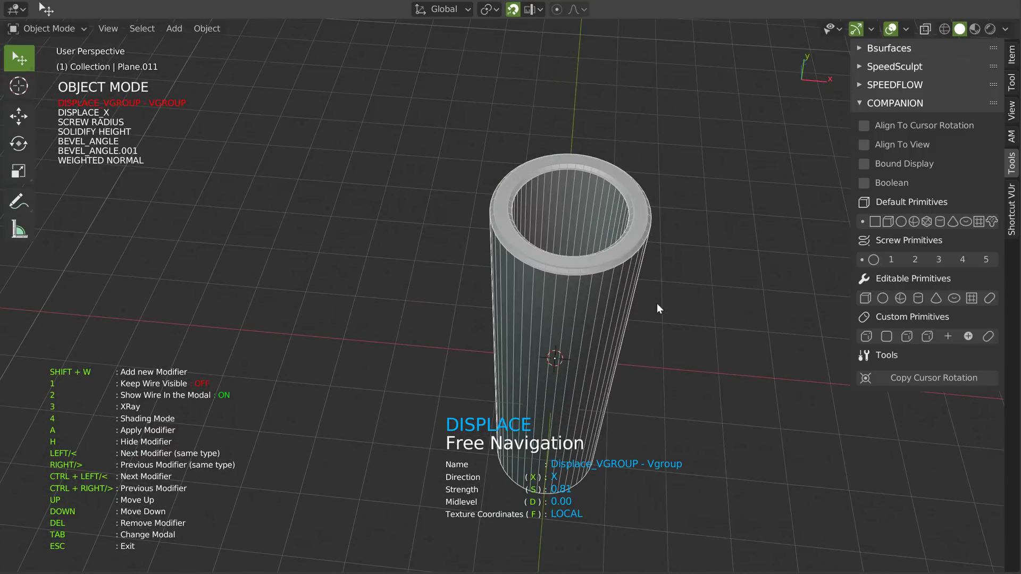
{"action": "key", "text": "s"}
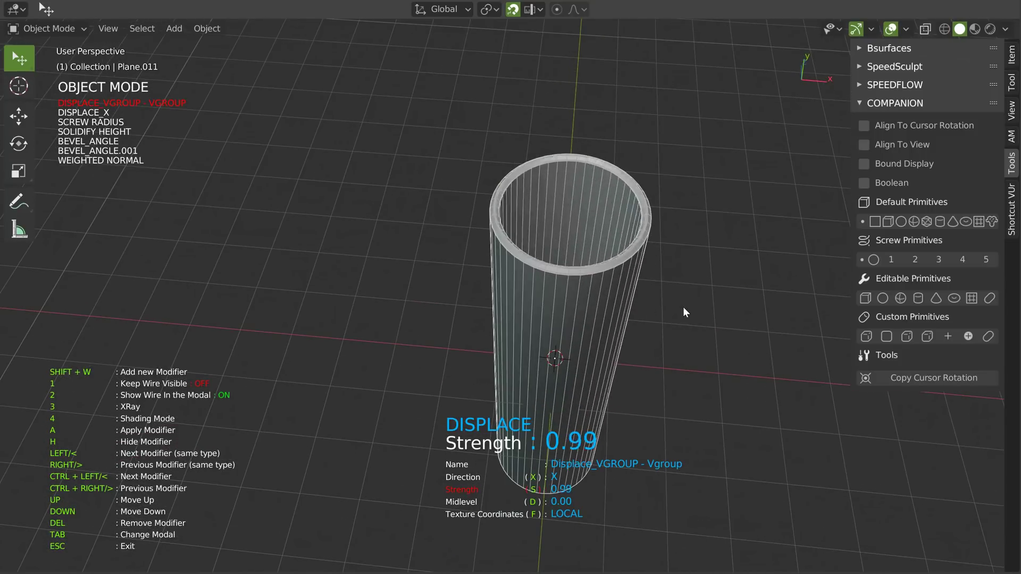
{"action": "left_click", "coordinate": [642, 306]}
{"action": "middle_click_drag", "start_coordinate": [643, 305], "coordinate": [646, 277]}
{"action": "key", "text": "2"}
{"action": "key", "text": "s"}
{"action": "left_click", "coordinate": [644, 280]}
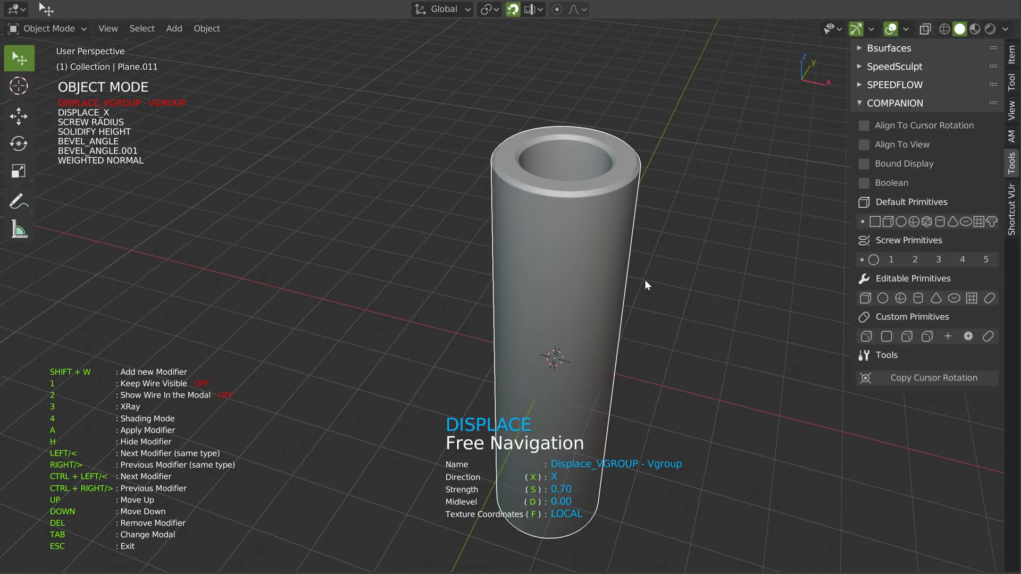
Check the tube's face orientation and examine its walls with X-ray toggled on and off.
{"action": "key", "text": "shift+alt+z"}
{"action": "key", "text": "shift+alt+z"}
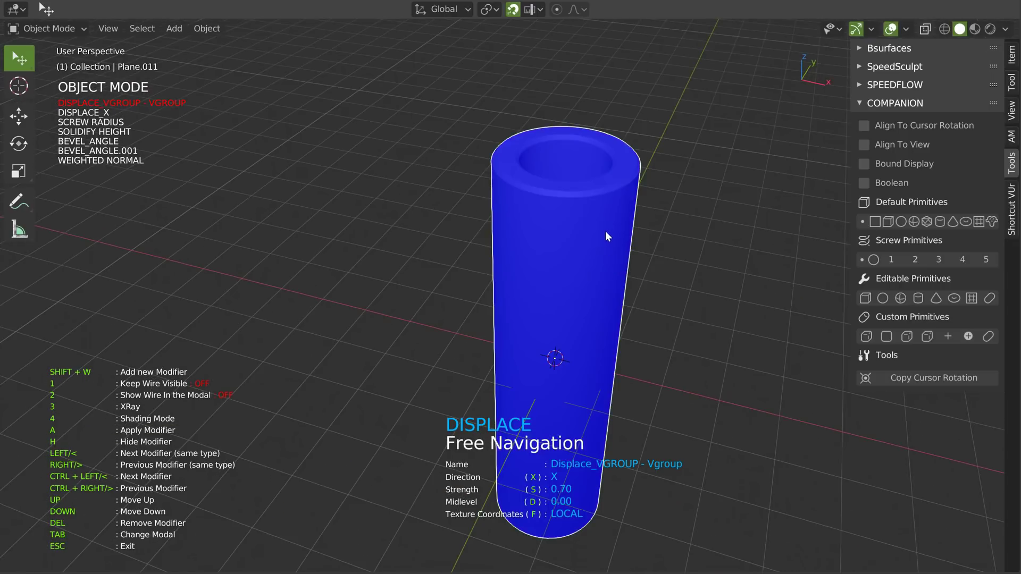
{"action": "key", "text": "3"}
{"action": "middle_click_drag", "start_coordinate": [595, 206], "coordinate": [467, 239]}
{"action": "key", "text": "3"}
{"action": "key", "text": "3"}
{"action": "key", "text": "3"}
{"action": "middle_click_drag", "start_coordinate": [592, 221], "coordinate": [608, 186]}
{"action": "scroll", "coordinate": [608, 186], "scroll_direction": "down", "scroll_amount": 3}
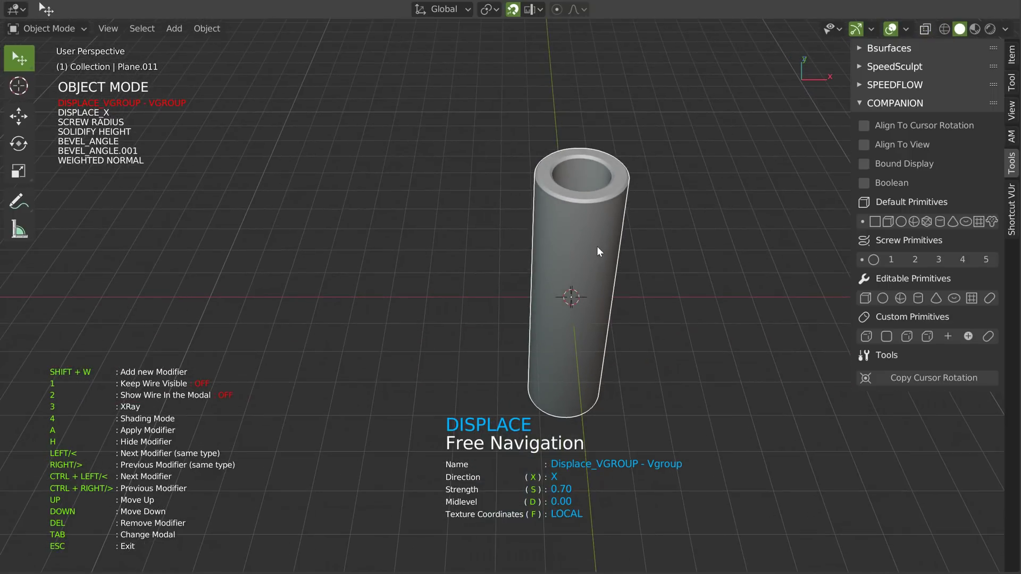
Turn the tube into a pentagonal profile by setting its Screw Radius modifier to 5 steps.
{"action": "key", "text": "shift+w"}
{"action": "left_click", "coordinate": [542, 334]}
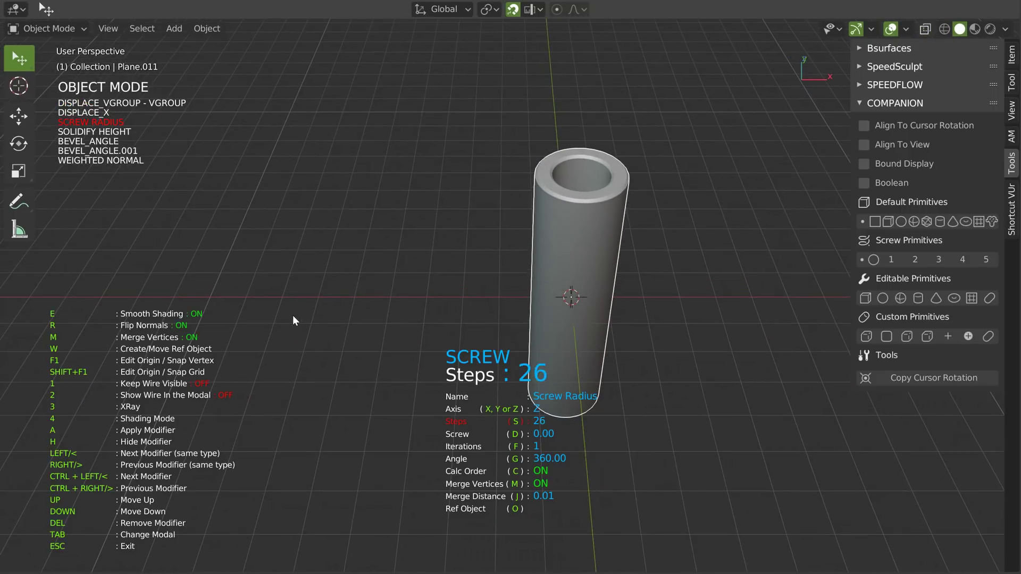
{"action": "key", "text": "s"}
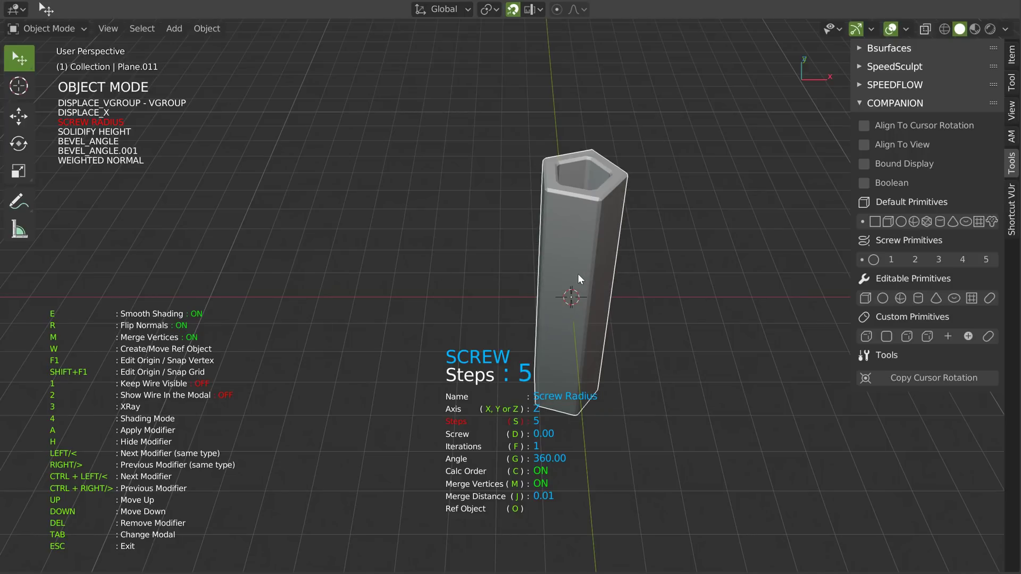
{"action": "left_click", "coordinate": [580, 275]}
{"action": "middle_click_drag", "start_coordinate": [588, 261], "coordinate": [570, 290]}
{"action": "scroll", "coordinate": [552, 238], "scroll_direction": "up", "scroll_amount": 3}
Set the angle of the pentagonal tube's second Bevel modifier to about 56.78.
{"action": "key", "text": "Tab"}
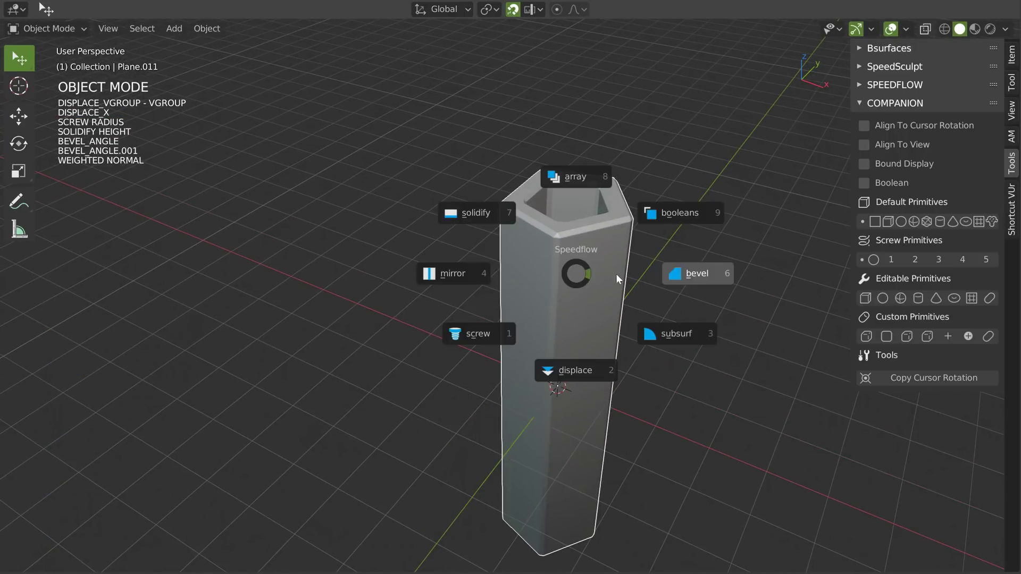
{"action": "left_click", "coordinate": [616, 273]}
{"action": "key", "text": "x"}
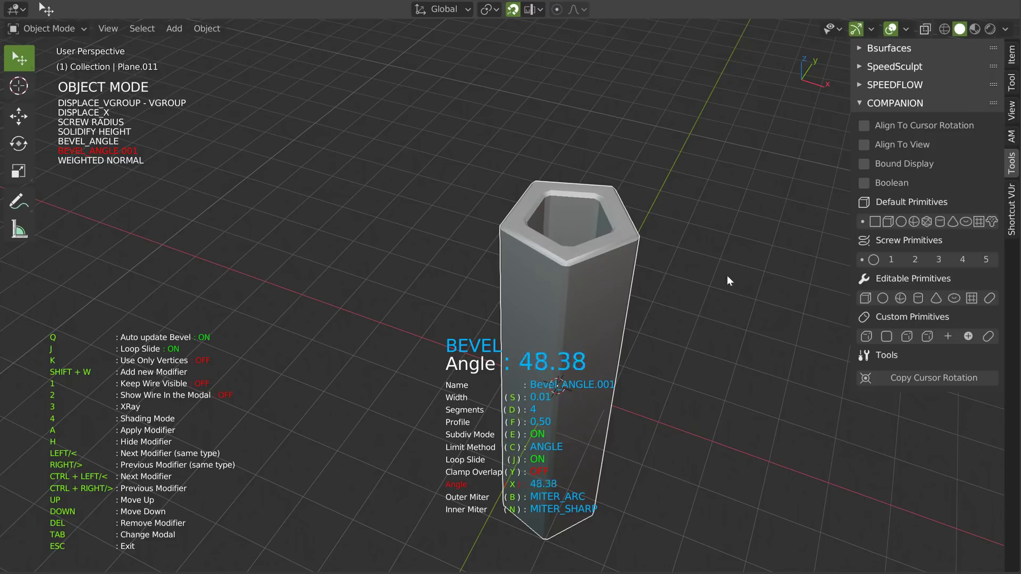
{"action": "left_click", "coordinate": [745, 268]}
{"action": "scroll", "coordinate": [643, 229], "scroll_direction": "up", "scroll_amount": 5}
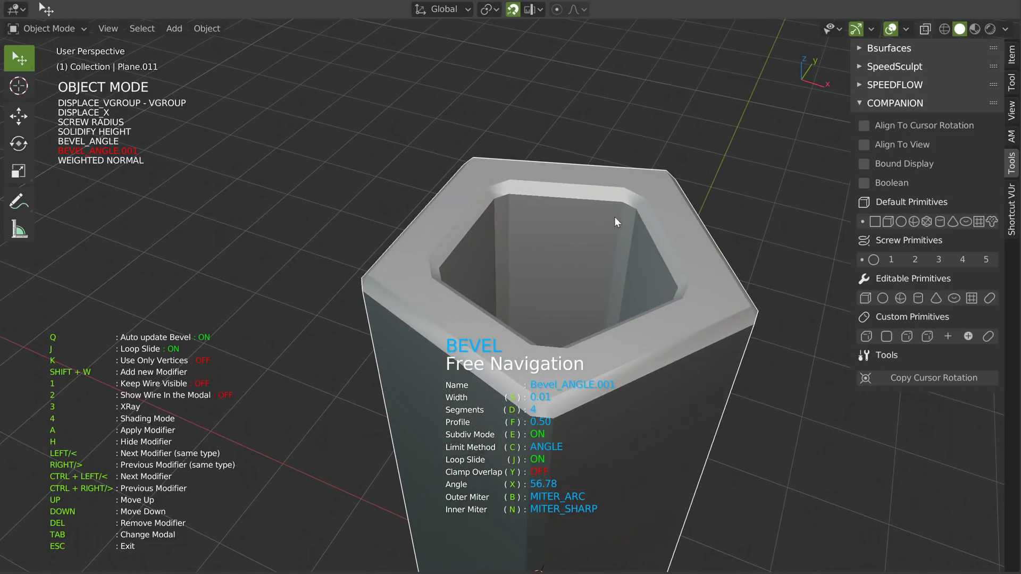
Add a third Bevel modifier to the pentagonal tube with width of about 0.01, 4 segments and an angle of about 26.13.
{"action": "key", "text": "shift+w"}
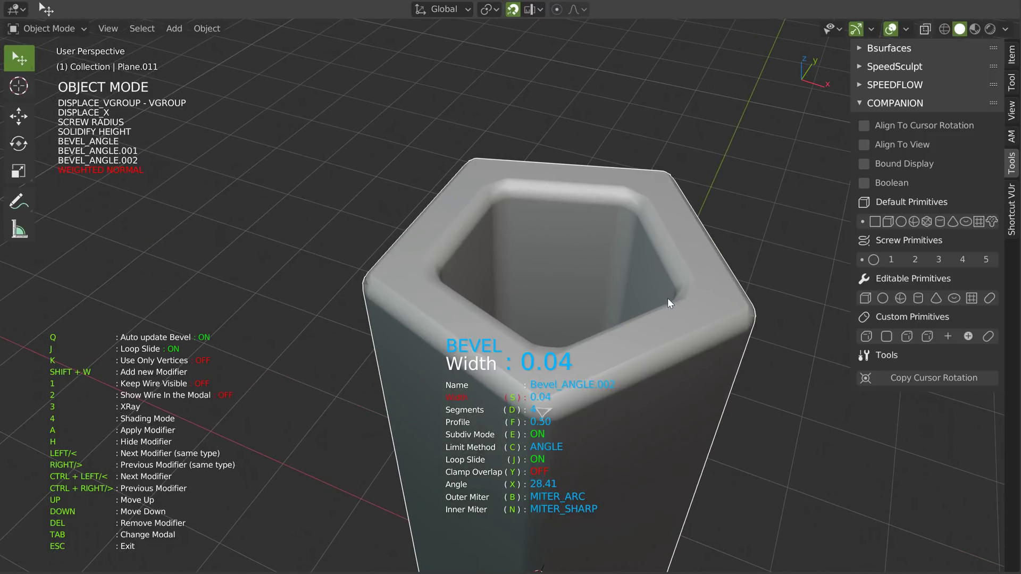
{"action": "left_click", "coordinate": [634, 295]}
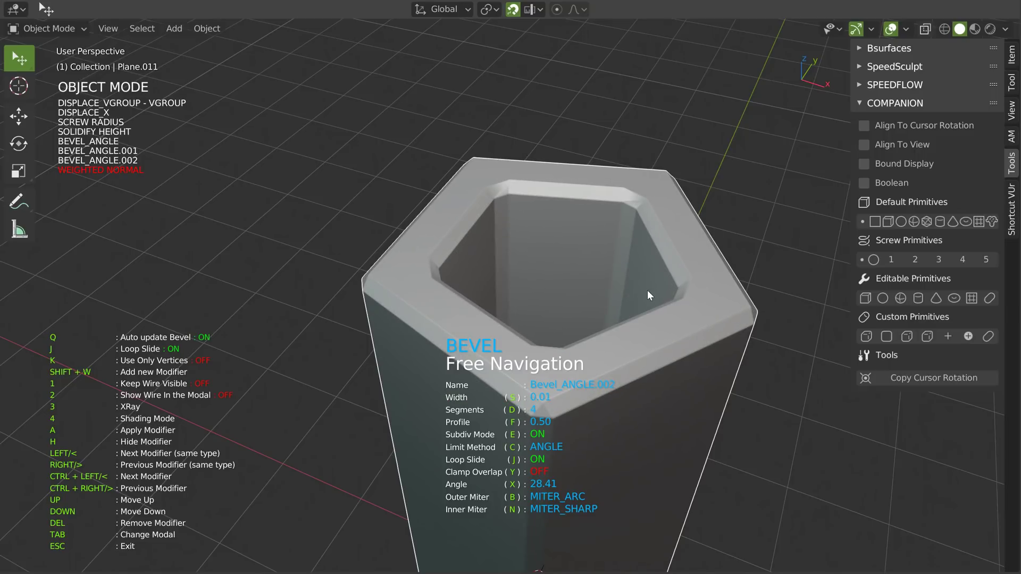
{"action": "key", "text": "x"}
{"action": "left_click", "coordinate": [563, 279]}
{"action": "middle_click_drag", "start_coordinate": [563, 279], "coordinate": [735, 205]}
{"action": "scroll", "coordinate": [557, 261], "scroll_direction": "down", "scroll_amount": 5}
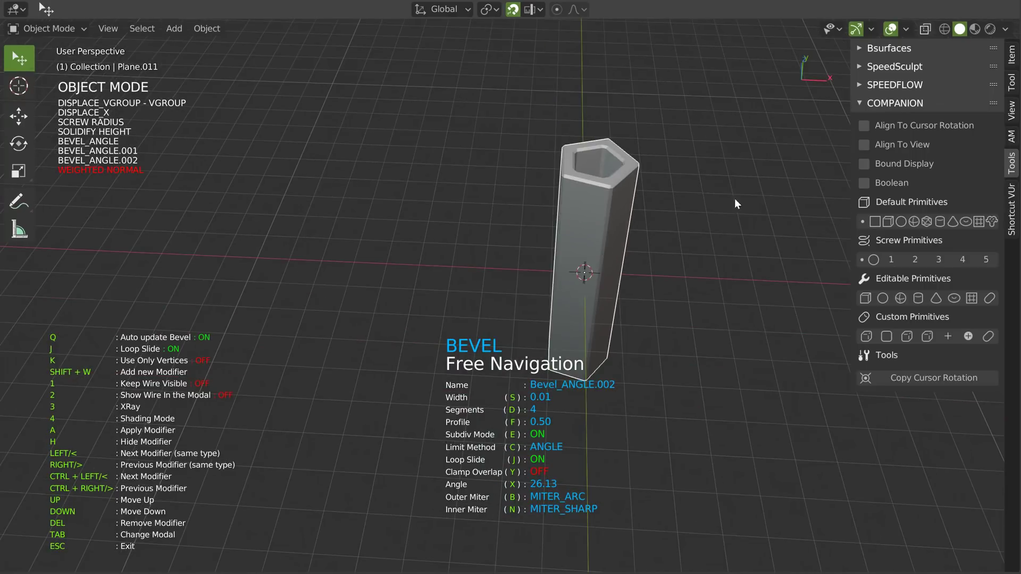
Leave the modifier adjustment and delete the pentagonal tube.
{"action": "key", "text": "Escape"}
{"action": "key", "text": "x"}
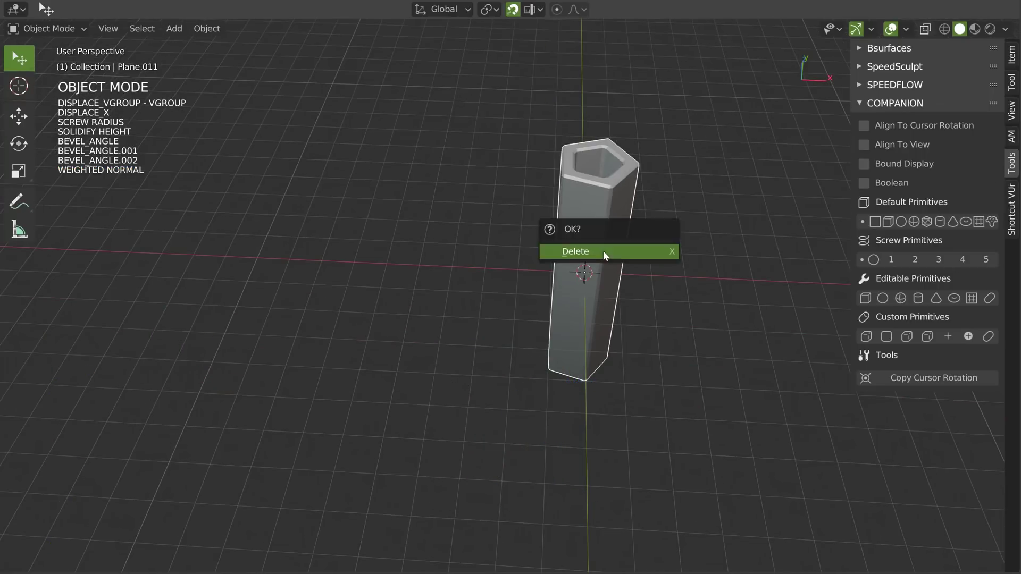
{"action": "left_click", "coordinate": [603, 250]}
Add an editable cone and adjust the strength of its Displace modifiers.
{"action": "middle_click_drag", "start_coordinate": [659, 269], "coordinate": [662, 237]}
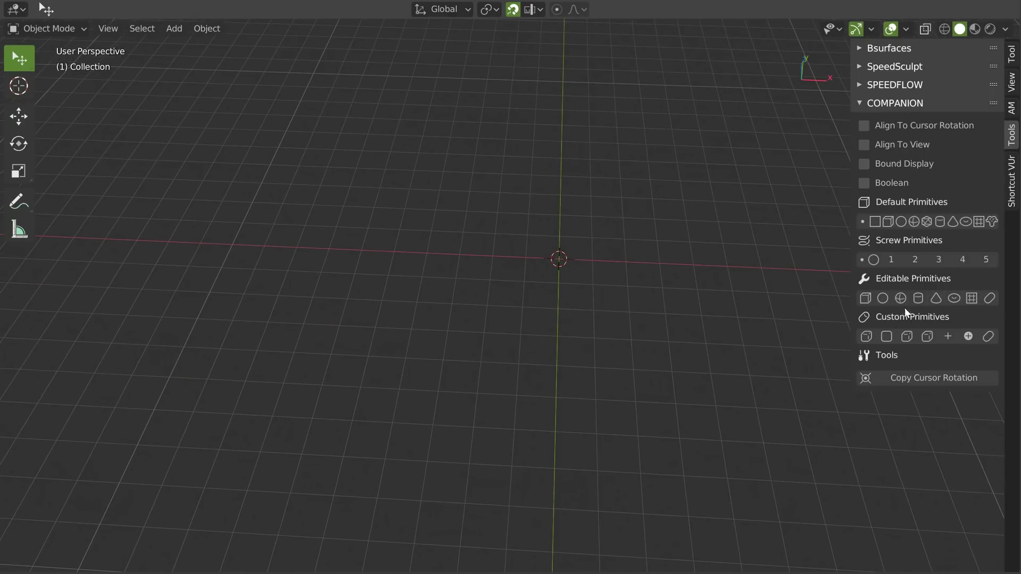
{"action": "left_click", "coordinate": [936, 298]}
{"action": "middle_click_drag", "start_coordinate": [638, 239], "coordinate": [584, 249]}
{"action": "key", "text": "space"}
{"action": "left_click", "coordinate": [569, 346]}
{"action": "key", "text": "s"}
{"action": "left_click", "coordinate": [592, 320]}
{"action": "key", "text": "s"}
{"action": "left_click", "coordinate": [667, 311]}
Set the cone's Screw Radius modifier to 38 steps.
{"action": "key", "text": "space"}
{"action": "left_click", "coordinate": [611, 355]}
{"action": "key", "text": "s"}
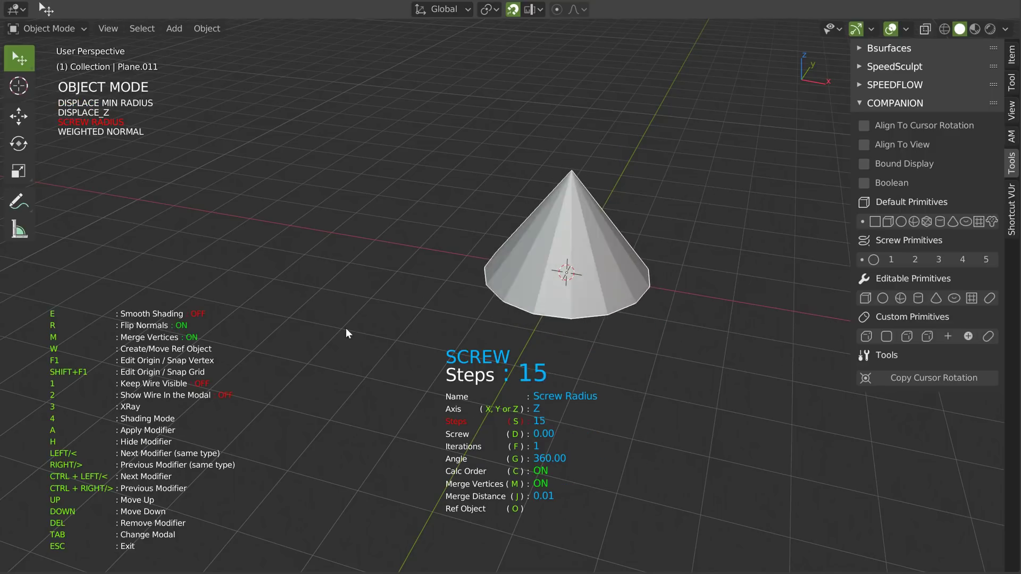
{"action": "left_click", "coordinate": [766, 324]}
{"action": "middle_click_drag", "start_coordinate": [767, 324], "coordinate": [613, 280]}
Edit the cone's mesh and extrude a base vertex along X to form a smaller disc underneath.
{"action": "key", "text": "Tab"}
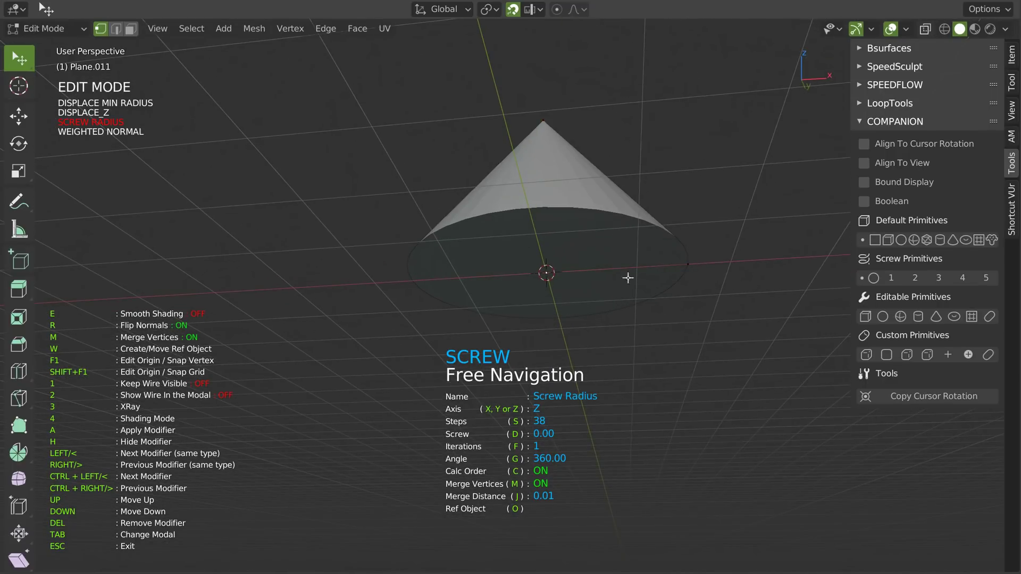
{"action": "left_click", "coordinate": [565, 278]}
{"action": "key", "text": "e"}
{"action": "key", "text": "x"}
{"action": "middle_click_drag", "start_coordinate": [612, 280], "coordinate": [646, 170]}
{"action": "middle_click_drag", "start_coordinate": [630, 299], "coordinate": [606, 260]}
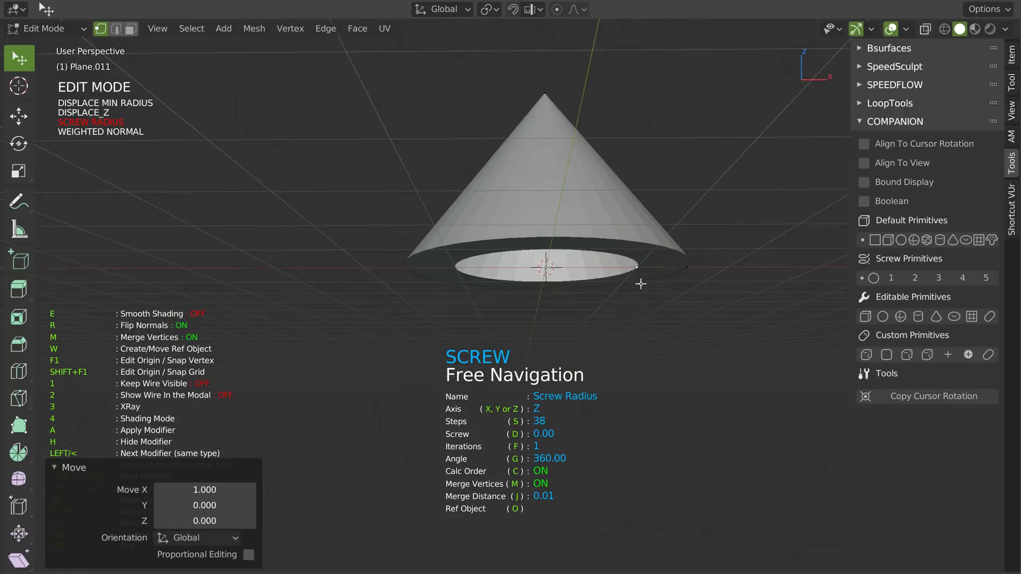
Extrude the disc's edge vertex downward to form a cylindrical stem below the cone.
{"action": "key", "text": "e"}
{"action": "left_click", "coordinate": [548, 271]}
{"action": "middle_click_drag", "start_coordinate": [547, 272], "coordinate": [614, 325]}
Bevel the vertex where the stem meets the cone's underside with a vertex-group bevel of width 0.29 and 13 segments.
{"action": "left_click", "coordinate": [680, 248]}
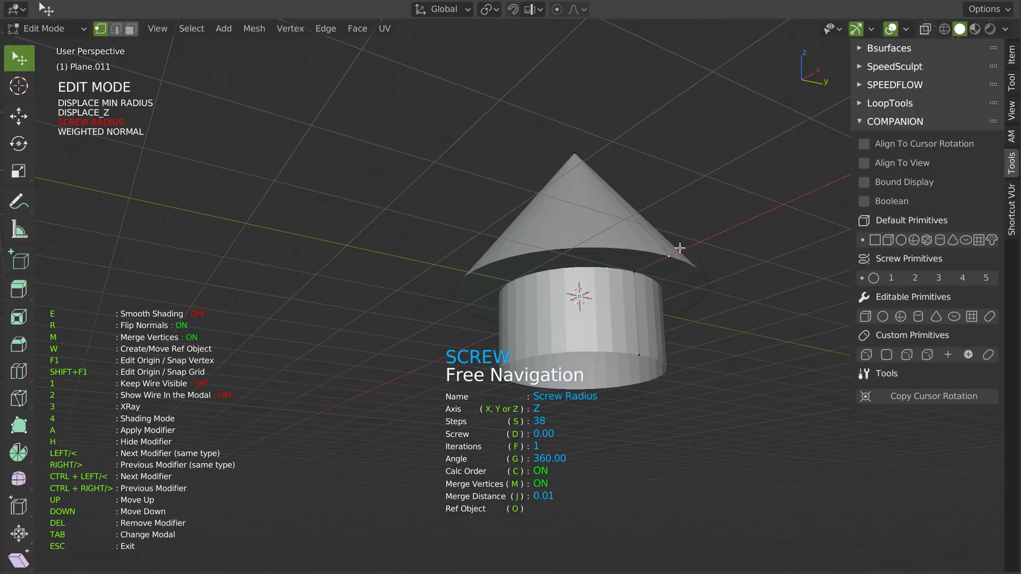
{"action": "key", "text": "Tab"}
{"action": "left_click", "coordinate": [749, 290]}
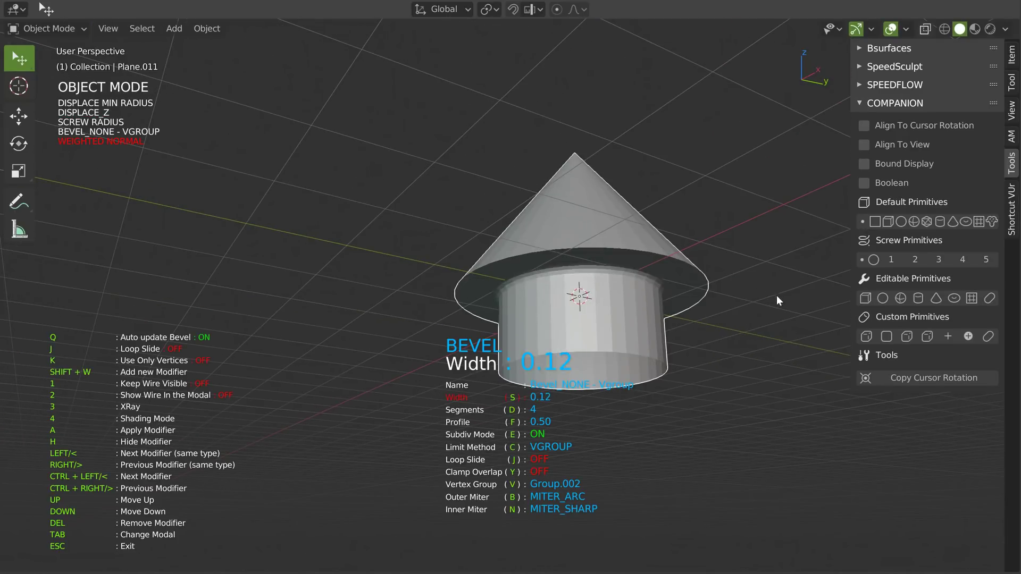
{"action": "left_click", "coordinate": [718, 300]}
{"action": "key", "text": "d"}
{"action": "left_click", "coordinate": [743, 297]}
Bevel the cone's rim with a second vertex-group bevel, width 0.12 and 4 segments, placed above the first bevel in the modifier stack.
{"action": "key", "text": "Tab"}
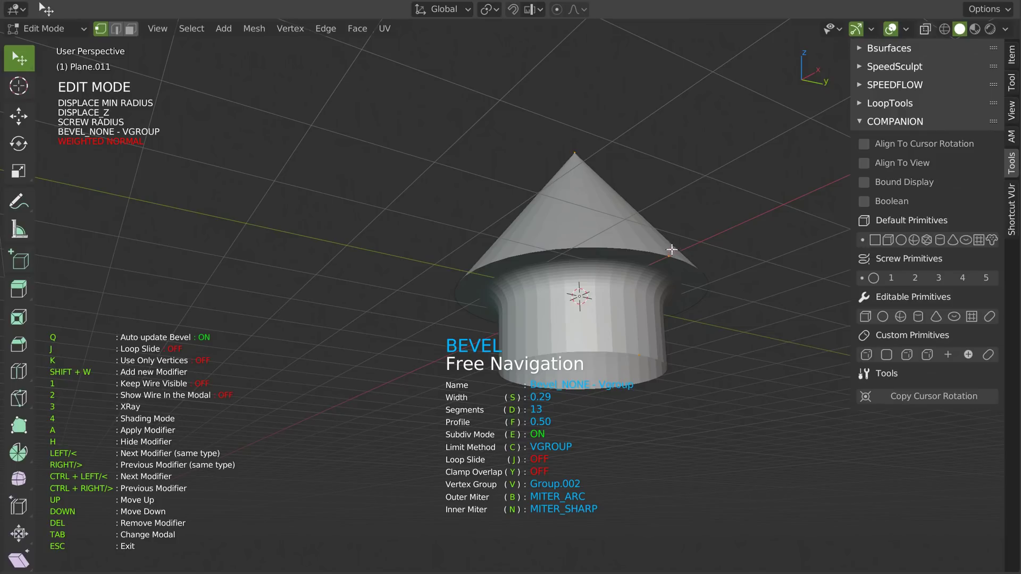
{"action": "key", "text": "Tab"}
{"action": "left_click", "coordinate": [831, 271]}
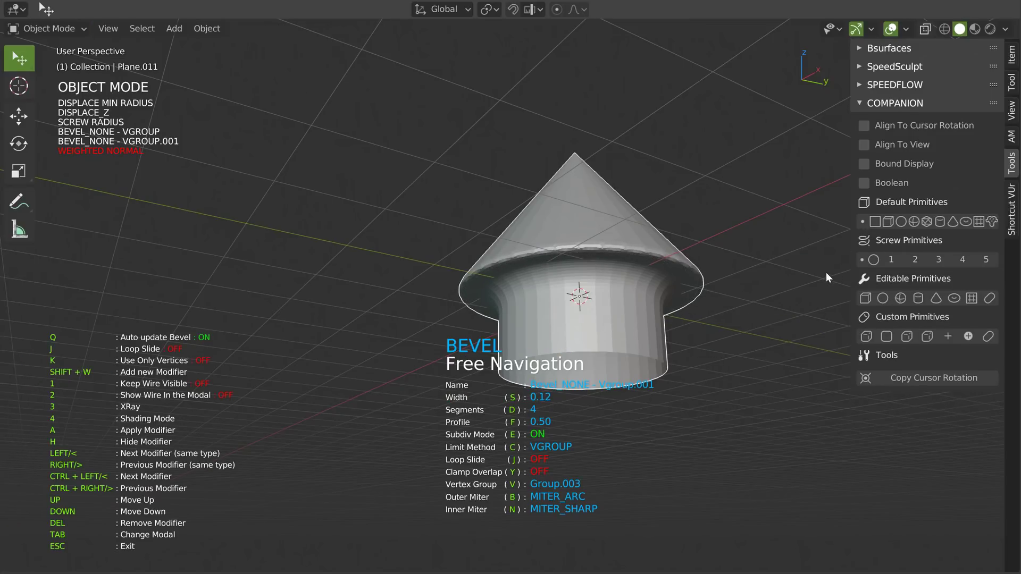
{"action": "scroll", "coordinate": [617, 266], "scroll_direction": "up", "scroll_amount": 2}
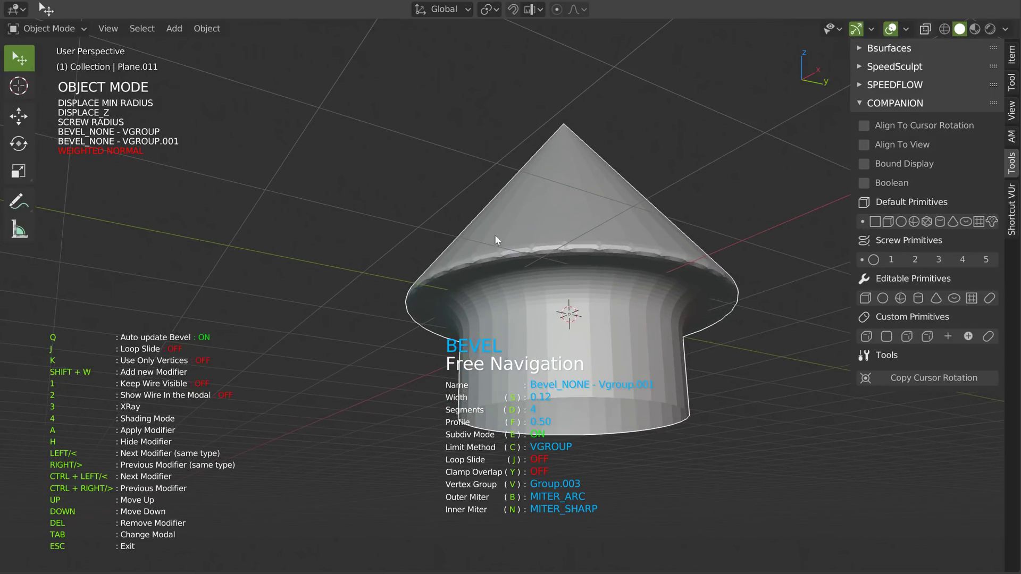
{"action": "key", "text": "Up"}
{"action": "middle_click_drag", "start_coordinate": [592, 248], "coordinate": [653, 302]}
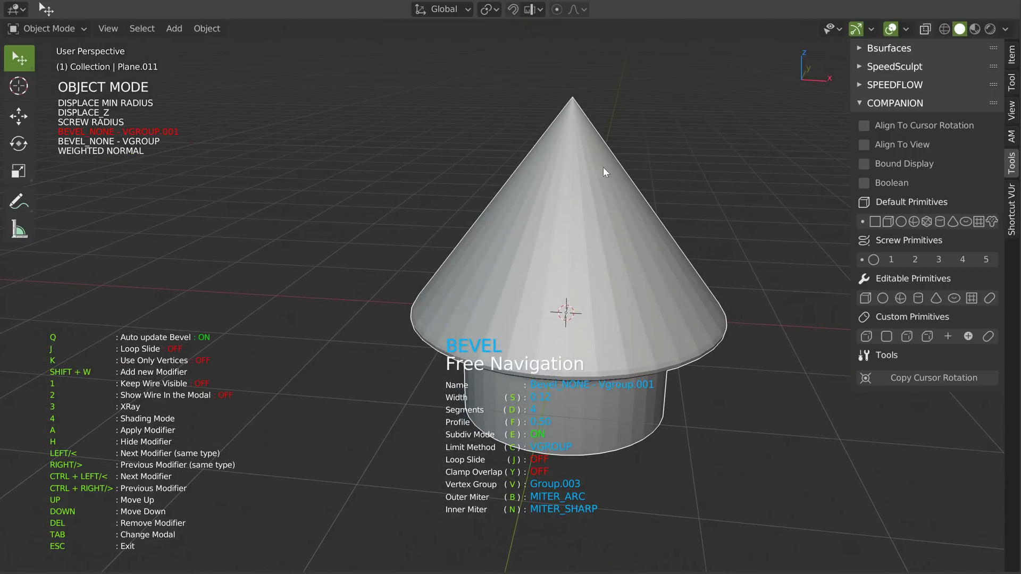
Try a vertex-group bevel on the cone's tip at different positions in the modifier stack, and remove it.
{"action": "key", "text": "Tab"}
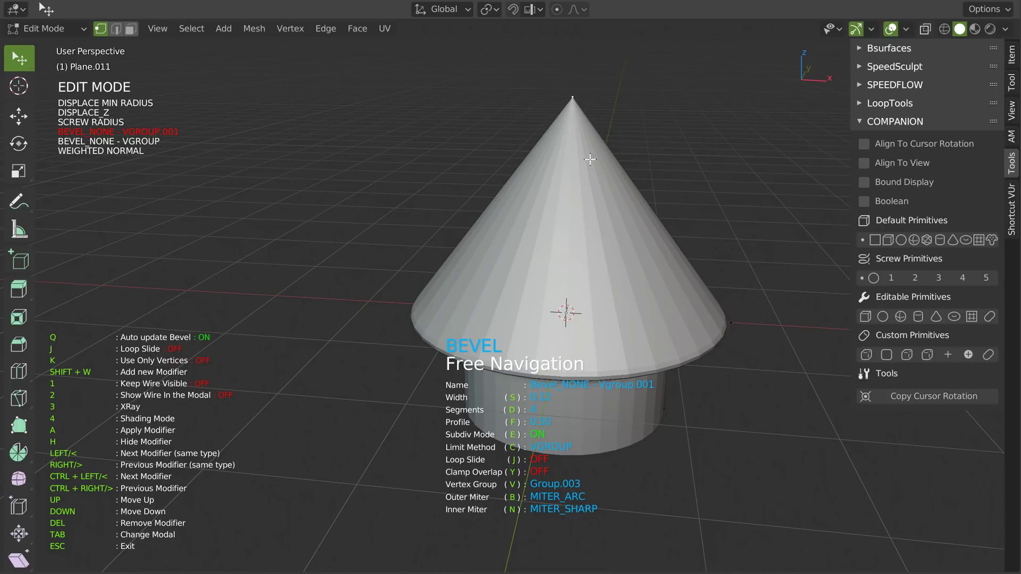
{"action": "key", "text": "alt+shift+s"}
{"action": "left_click", "coordinate": [704, 154]}
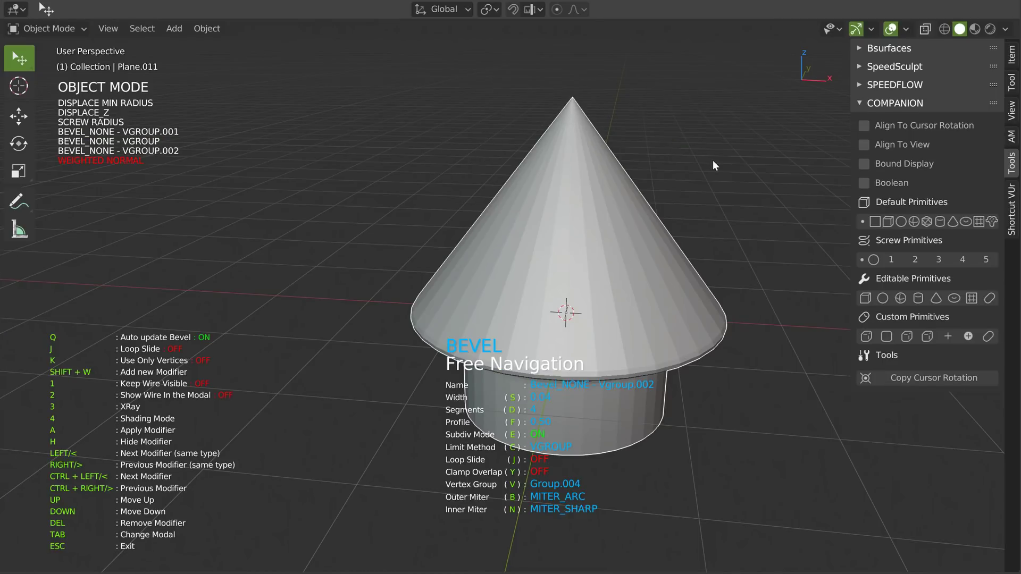
{"action": "left_click", "coordinate": [770, 179]}
{"action": "key", "text": "Up"}
{"action": "key", "text": "Up"}
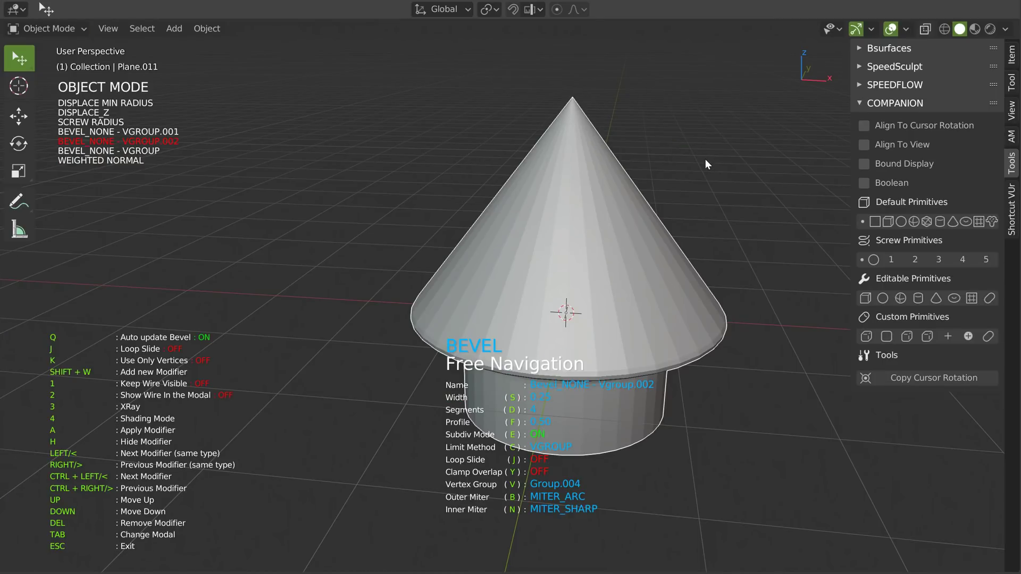
{"action": "key", "text": "Up"}
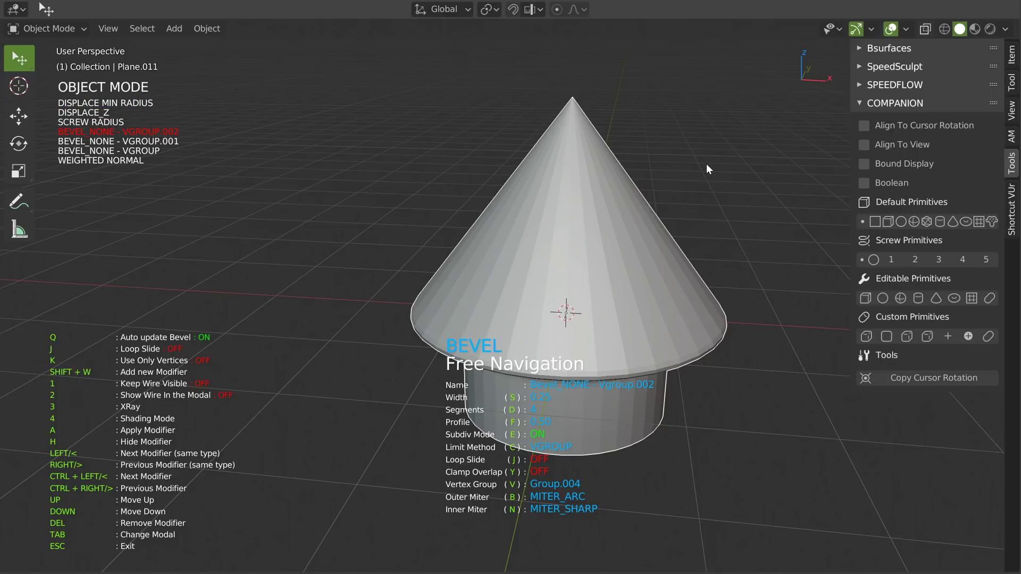
{"action": "key", "text": "Down"}
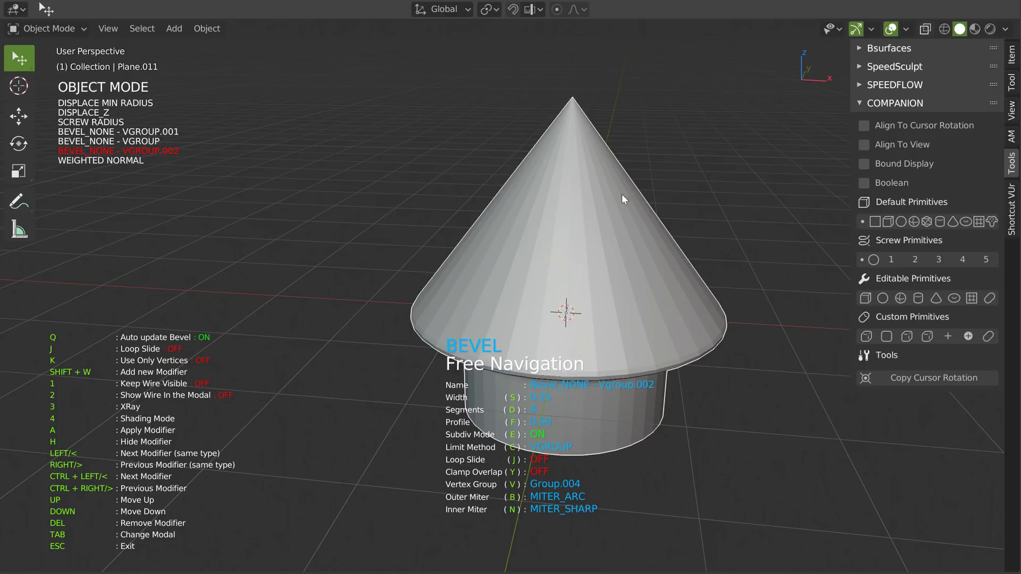
{"action": "key", "text": "Delete"}
{"action": "key", "text": "Escape"}
Replace the beveled cone with a plain editable cone.
{"action": "middle_click_drag", "start_coordinate": [612, 206], "coordinate": [594, 274]}
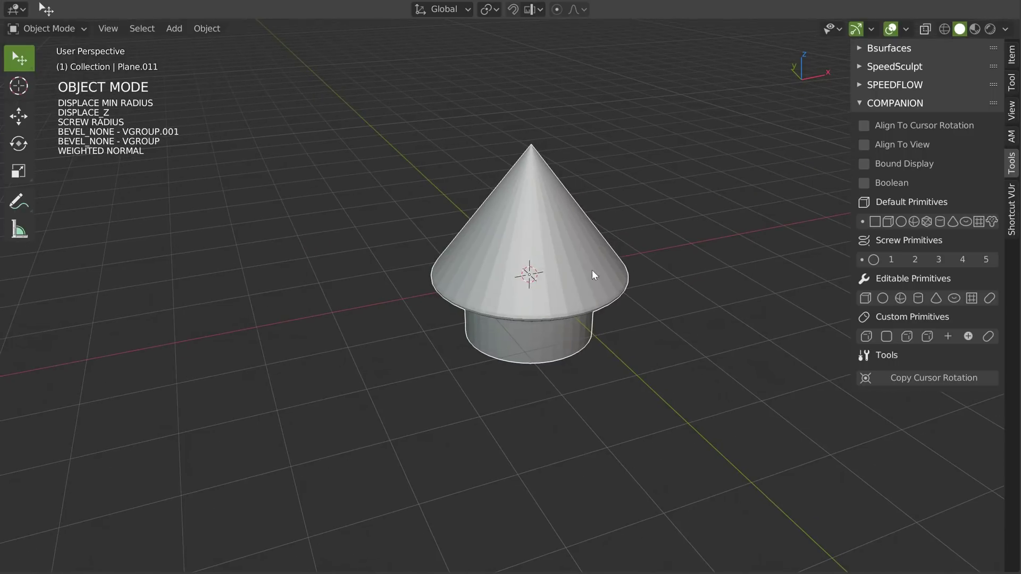
{"action": "key", "text": "Delete"}
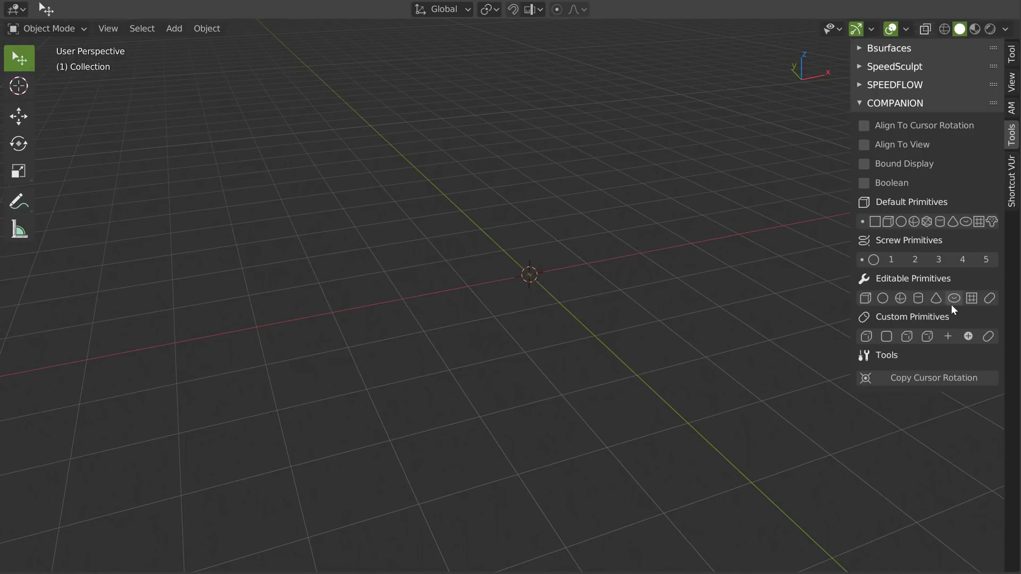
{"action": "key", "text": "ctrl+z"}
Set the plain cone's Screw Radius modifier to 7 steps to turn it into a faceted pyramid.
{"action": "key", "text": "shift+q"}
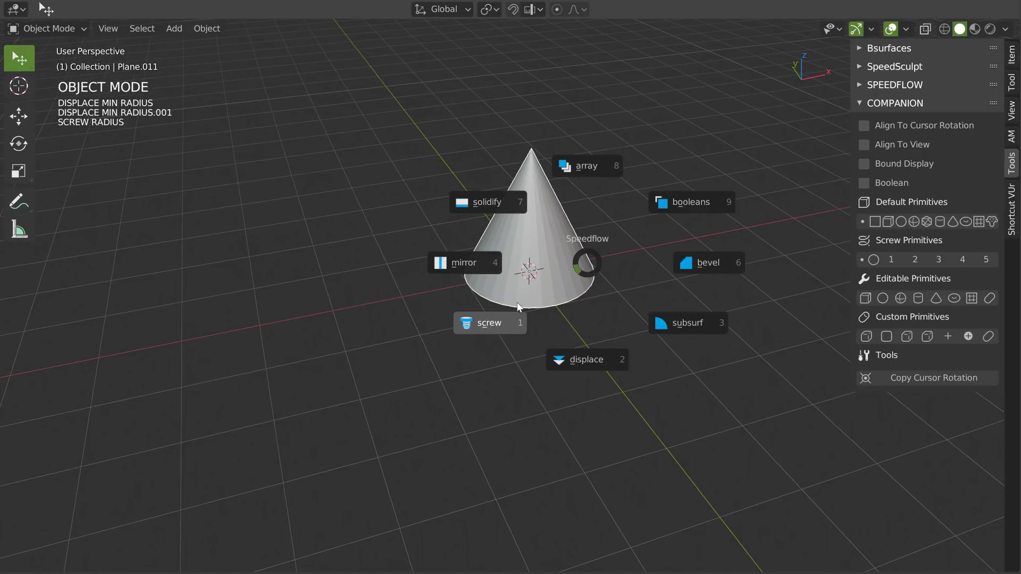
{"action": "key", "text": "Escape"}
{"action": "key", "text": "shift+q"}
{"action": "left_click", "coordinate": [475, 346]}
{"action": "key", "text": "s"}
{"action": "middle_click_drag", "start_coordinate": [452, 295], "coordinate": [601, 210]}
{"action": "key", "text": "s"}
{"action": "key", "text": "s"}
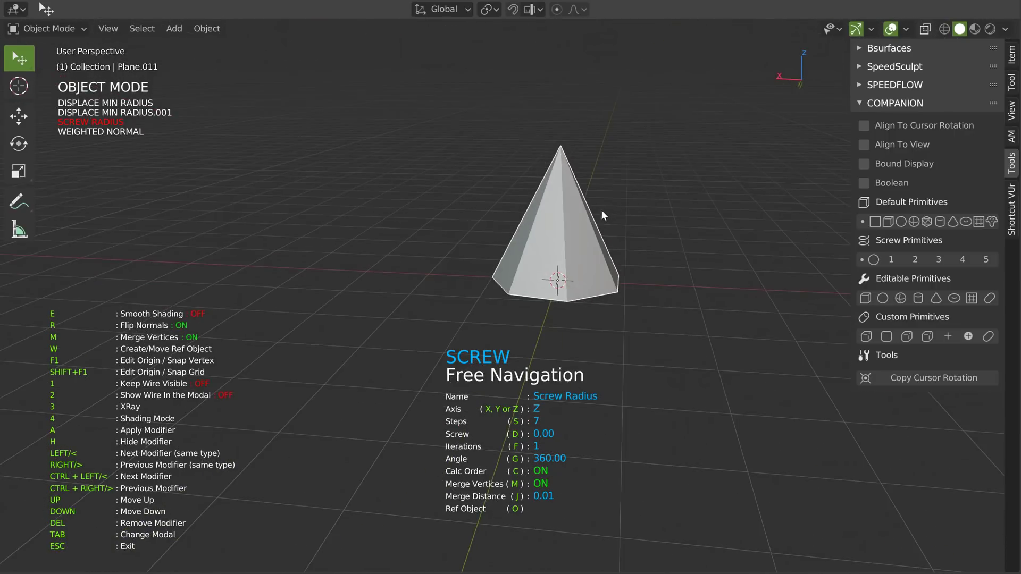
{"action": "key", "text": "Tab"}
{"action": "left_click", "coordinate": [630, 345]}
{"action": "middle_click_drag", "start_coordinate": [429, 349], "coordinate": [649, 250]}
{"action": "key", "text": "Escape"}
Delete the faceted cone and add an editable torus.
{"action": "middle_click_drag", "start_coordinate": [596, 274], "coordinate": [575, 235]}
{"action": "key", "text": "Delete"}
{"action": "left_click", "coordinate": [955, 298]}
{"action": "scroll", "coordinate": [585, 289], "scroll_direction": "up", "scroll_amount": 2}
{"action": "scroll", "coordinate": [581, 205], "scroll_direction": "up", "scroll_amount": 2}
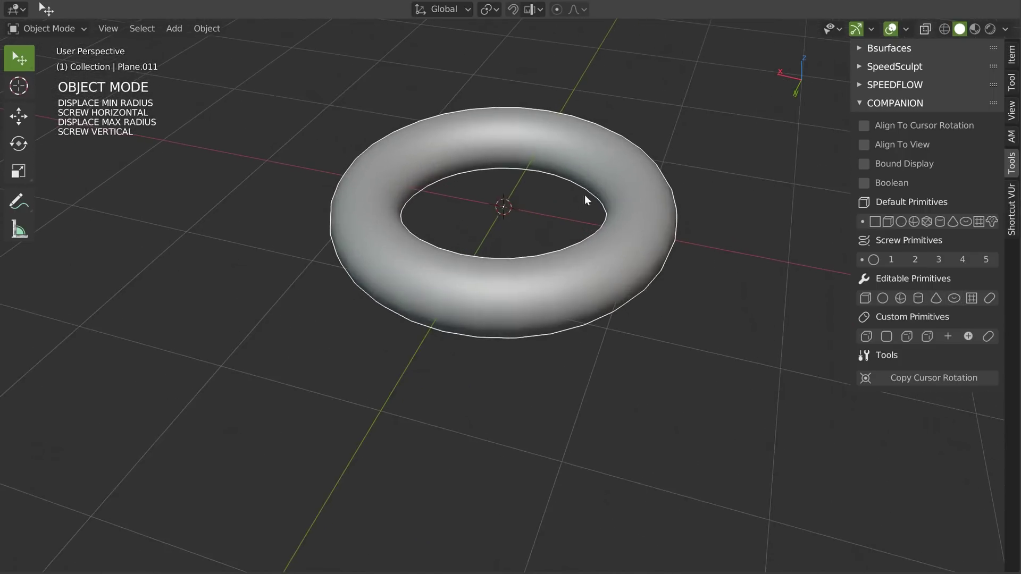
Show the wireframe during modifier editing and set the torus's Screw Vertical modifier to 32 steps.
{"action": "middle_click_drag", "start_coordinate": [585, 195], "coordinate": [583, 212], "text": "shift"}
{"action": "key", "text": "space"}
{"action": "left_click", "coordinate": [470, 288]}
{"action": "key", "text": "s"}
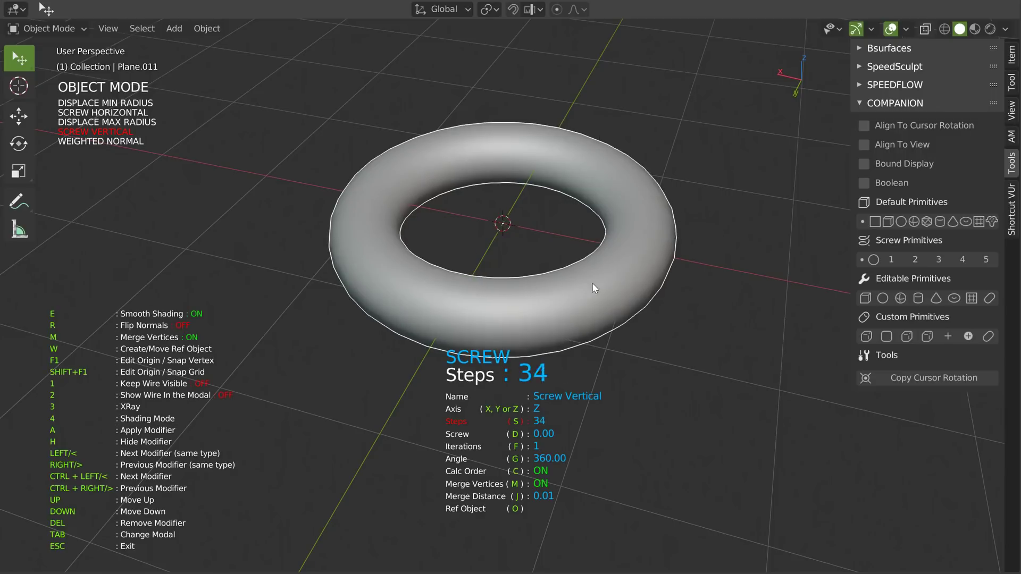
{"action": "left_click", "coordinate": [574, 272]}
{"action": "key", "text": "2"}
{"action": "key", "text": "s"}
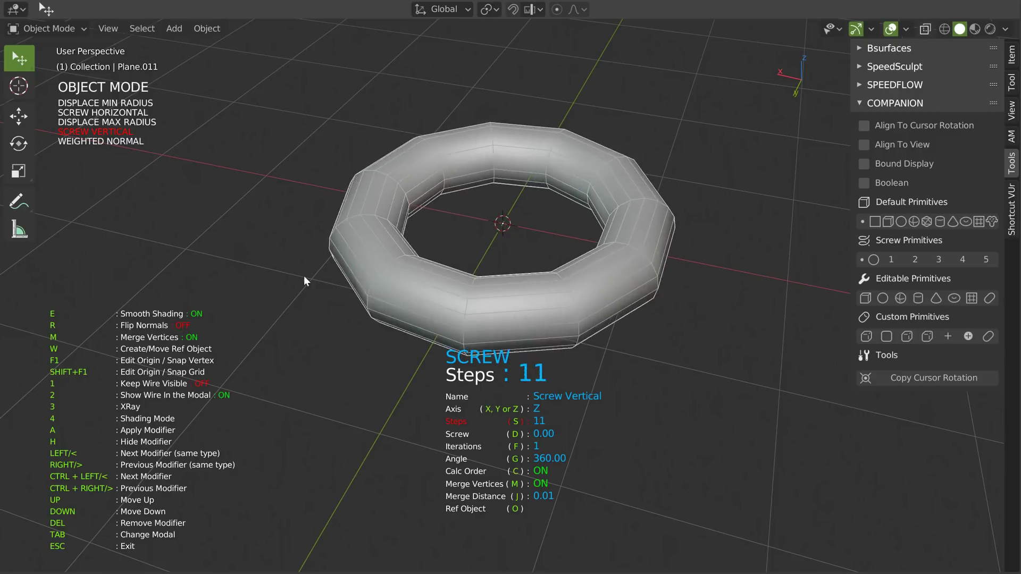
{"action": "left_click", "coordinate": [583, 265]}
Set the torus's Screw Horizontal modifier to 20 steps.
{"action": "key", "text": "Left"}
{"action": "key", "text": "s"}
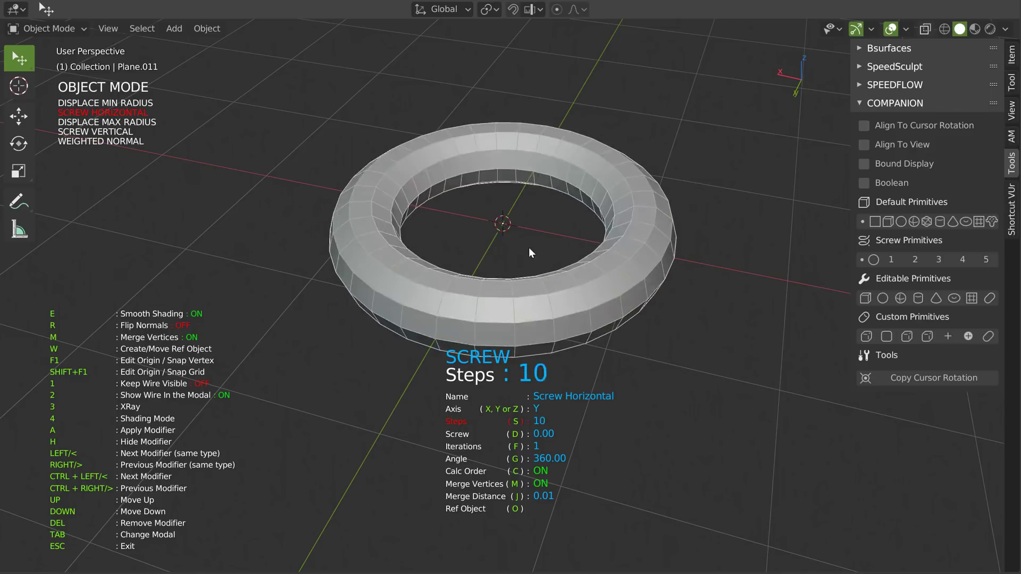
{"action": "left_click", "coordinate": [664, 252]}
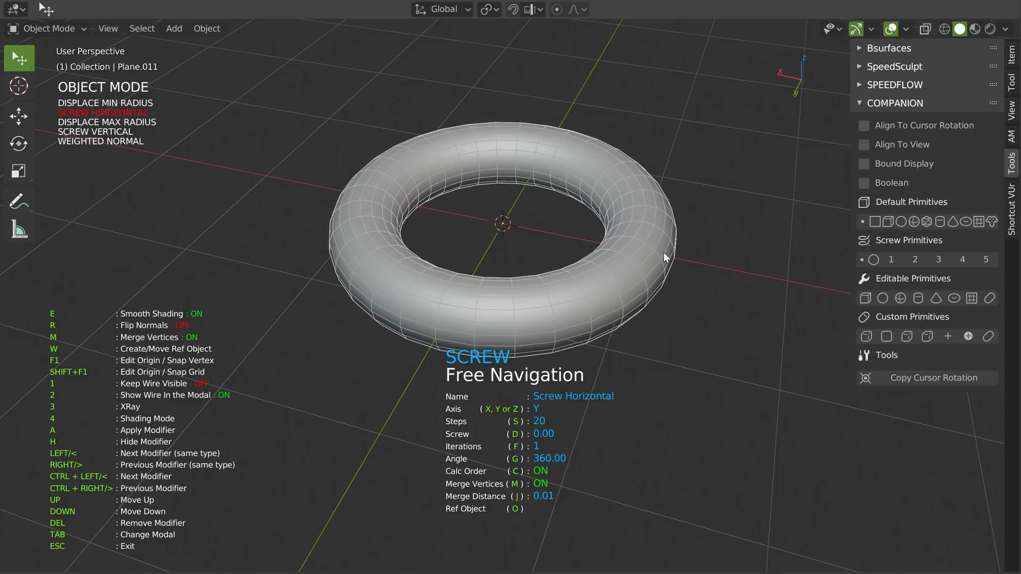
Open the torus into a partial arc by setting the Screw Vertical modifier's angle to 107.49.
{"action": "key", "text": "Left"}
{"action": "key", "text": "g"}
{"action": "left_click", "coordinate": [319, 282]}
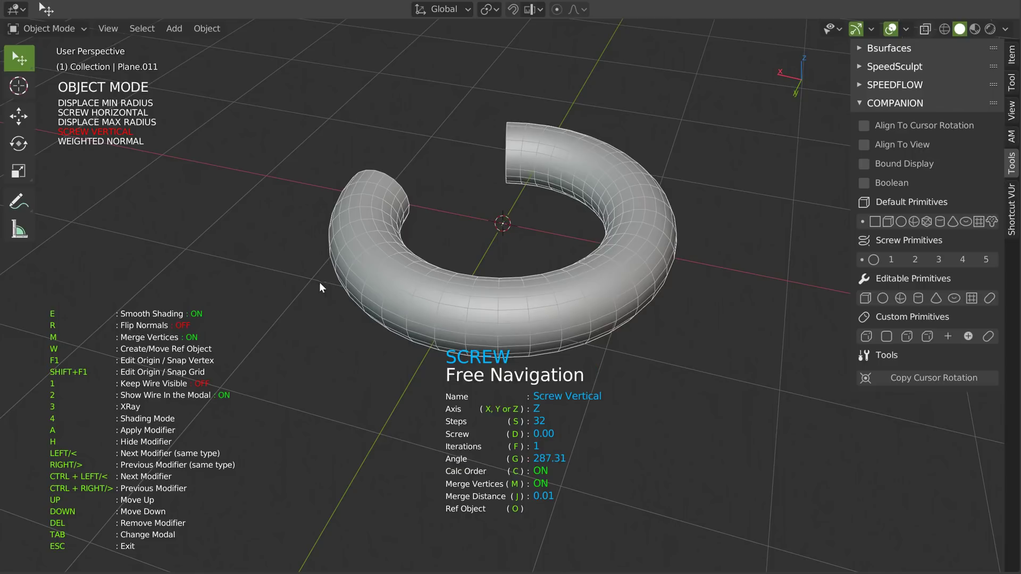
{"action": "key", "text": "g"}
{"action": "left_click", "coordinate": [333, 284]}
Turn the arc into a coil with the Screw Vertical modifier: 27 steps, screw 0.23 and 17 iterations.
{"action": "middle_click_drag", "start_coordinate": [334, 284], "coordinate": [509, 273]}
{"action": "key", "text": "d"}
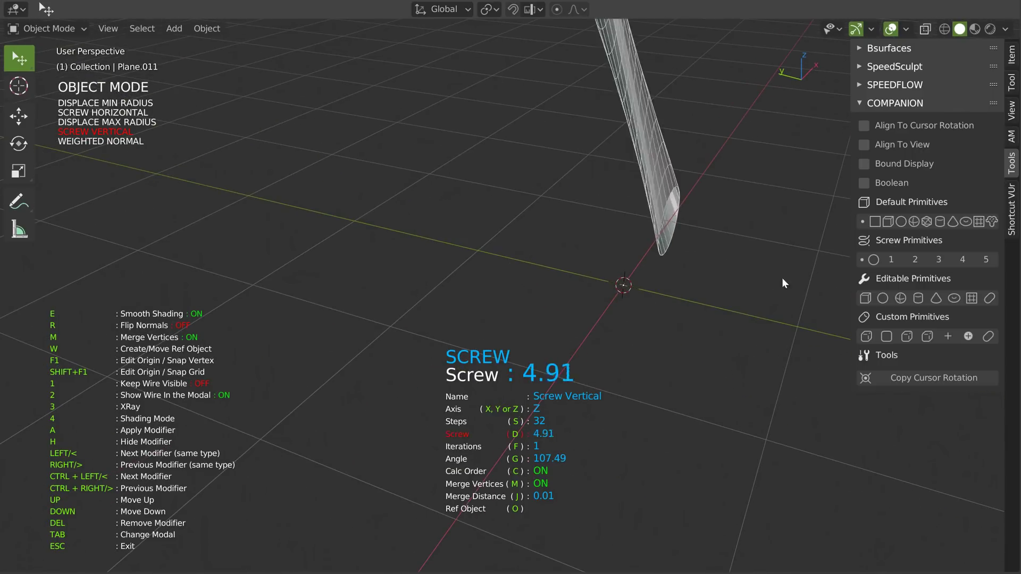
{"action": "left_click", "coordinate": [530, 300]}
{"action": "key", "text": "f"}
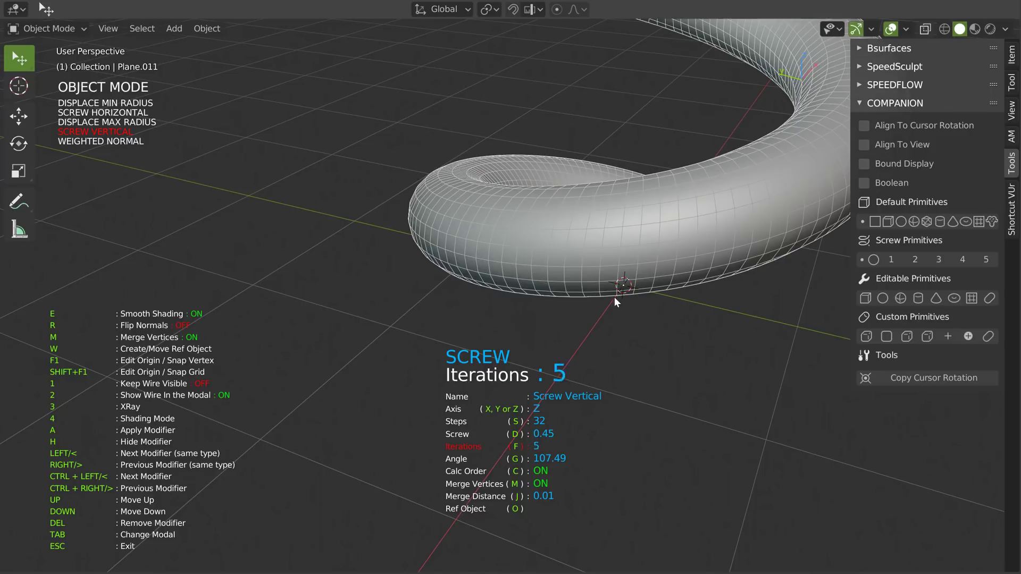
{"action": "left_click", "coordinate": [657, 298]}
{"action": "mouse_move", "coordinate": [657, 297]}
{"action": "middle_mouse_down"}
{"action": "mouse_move", "coordinate": [653, 219]}
{"action": "mouse_move", "coordinate": [653, 282]}
{"action": "middle_mouse_up"}
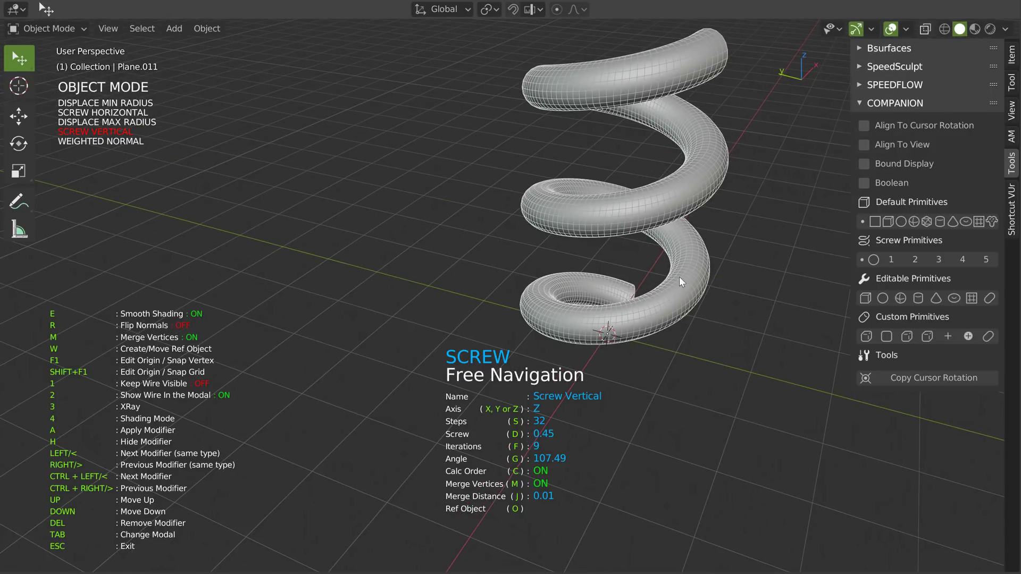
{"action": "key", "text": "s"}
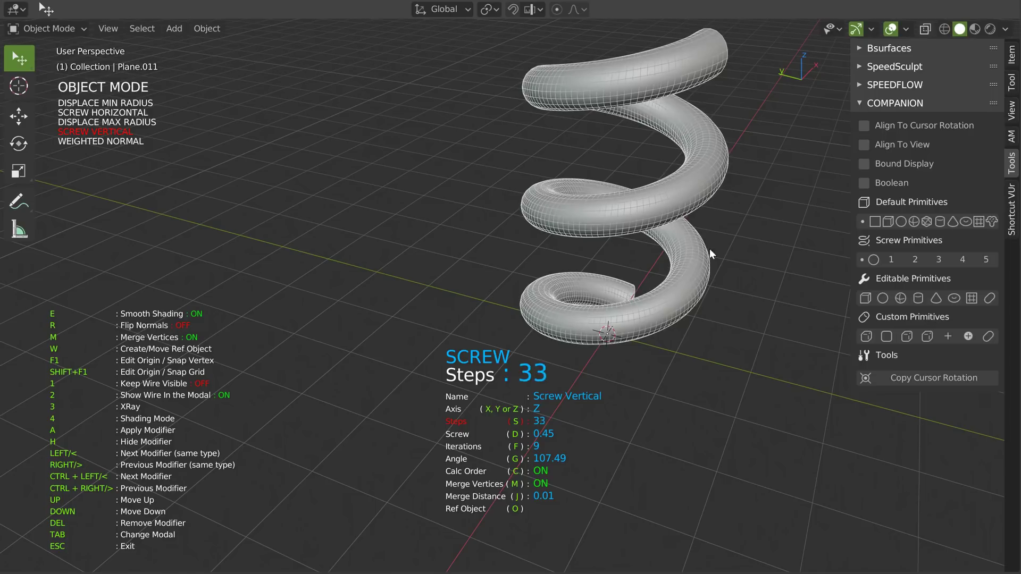
{"action": "left_click", "coordinate": [639, 251]}
{"action": "key", "text": "d"}
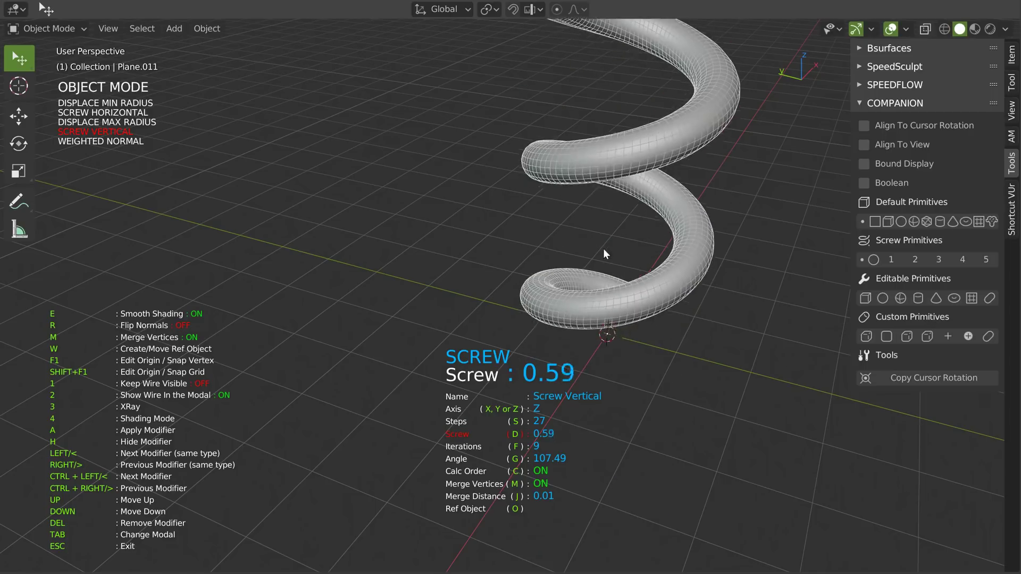
{"action": "key", "text": "f"}
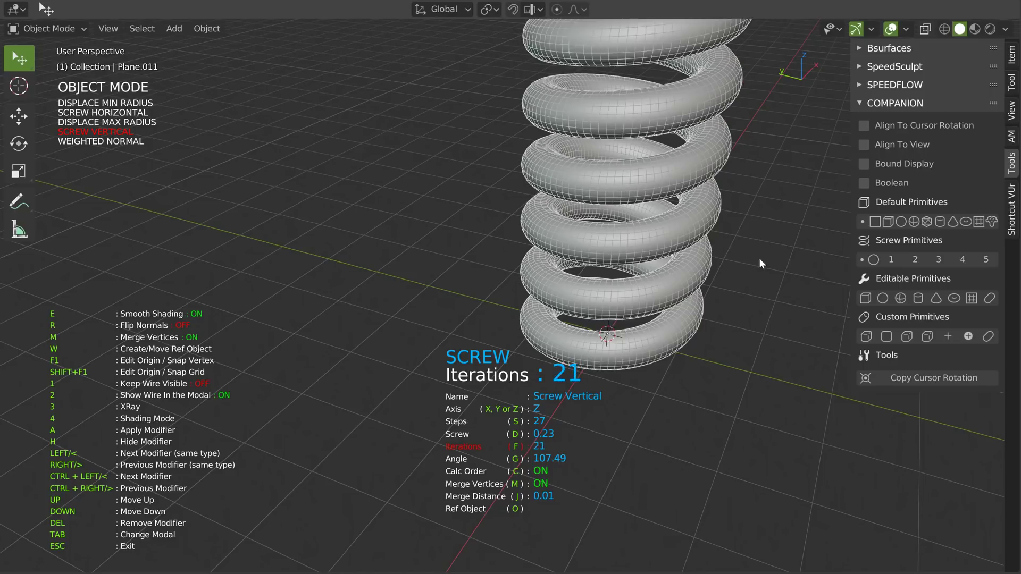
{"action": "left_click", "coordinate": [703, 266]}
{"action": "middle_click_drag", "start_coordinate": [702, 265], "coordinate": [604, 270]}
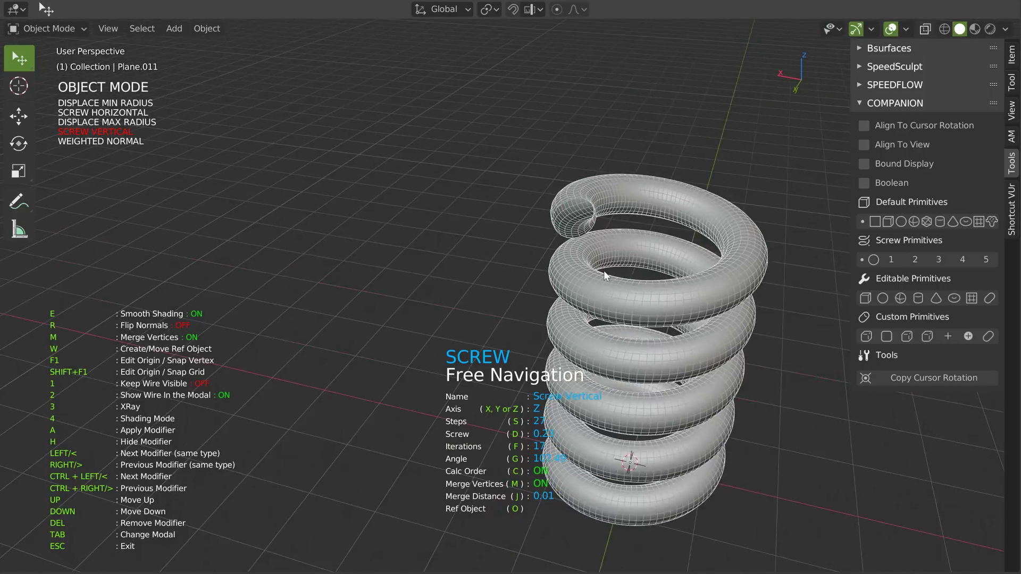
Add a Solidify modifier to the coil, adjusting its thickness and offset and turning Only Rim on.
{"action": "scroll", "coordinate": [611, 256], "scroll_direction": "up", "scroll_amount": 4}
{"action": "key", "text": "Tab"}
{"action": "left_click", "coordinate": [550, 175]}
{"action": "key", "text": "s"}
{"action": "key", "text": "d"}
{"action": "left_click", "coordinate": [468, 212]}
{"action": "middle_click_drag", "start_coordinate": [466, 213], "coordinate": [594, 228]}
{"action": "key", "text": "j"}
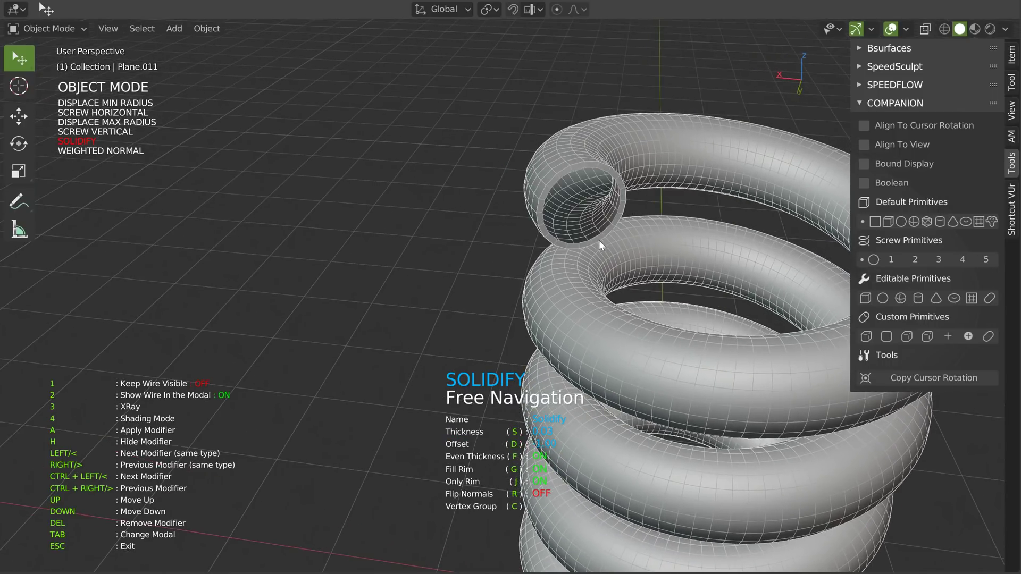
Set the coil's Solidify thickness to 0.10 to form a wide rim at the open end.
{"action": "scroll", "coordinate": [606, 197], "scroll_direction": "up", "scroll_amount": 2}
{"action": "key", "text": "s"}
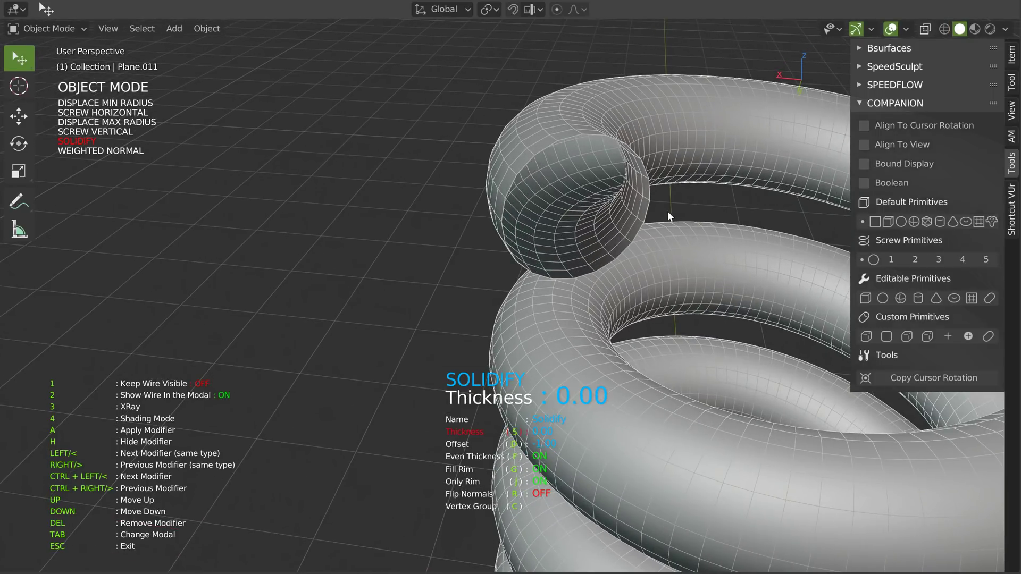
{"action": "left_click", "coordinate": [678, 209]}
{"action": "middle_click_drag", "start_coordinate": [649, 216], "coordinate": [610, 254]}
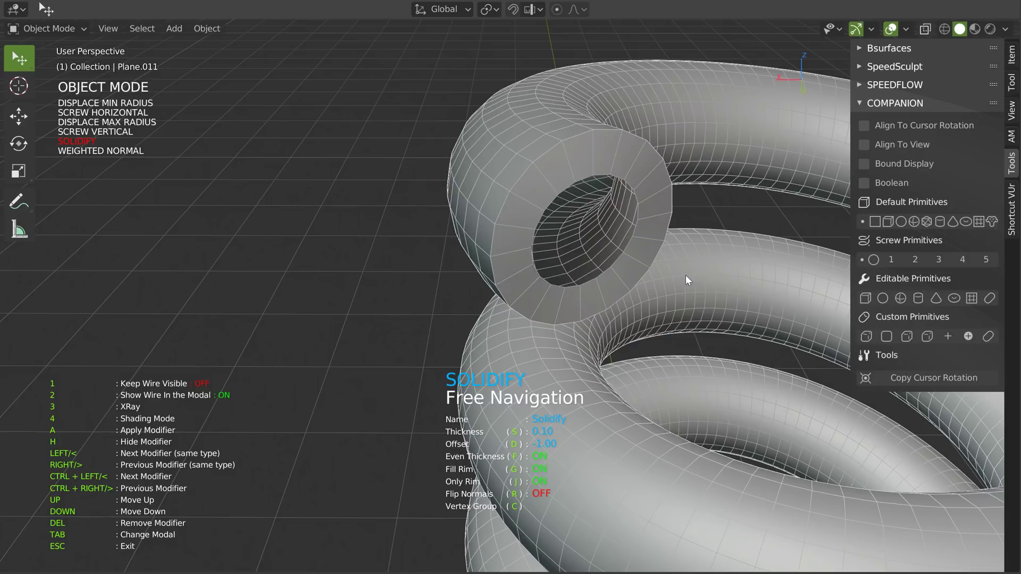
Duplicate the coil's Solidify modifier and adjust the copy's thickness to about 0.10 with an offset of -1.00.
{"action": "key", "text": "shift+d"}
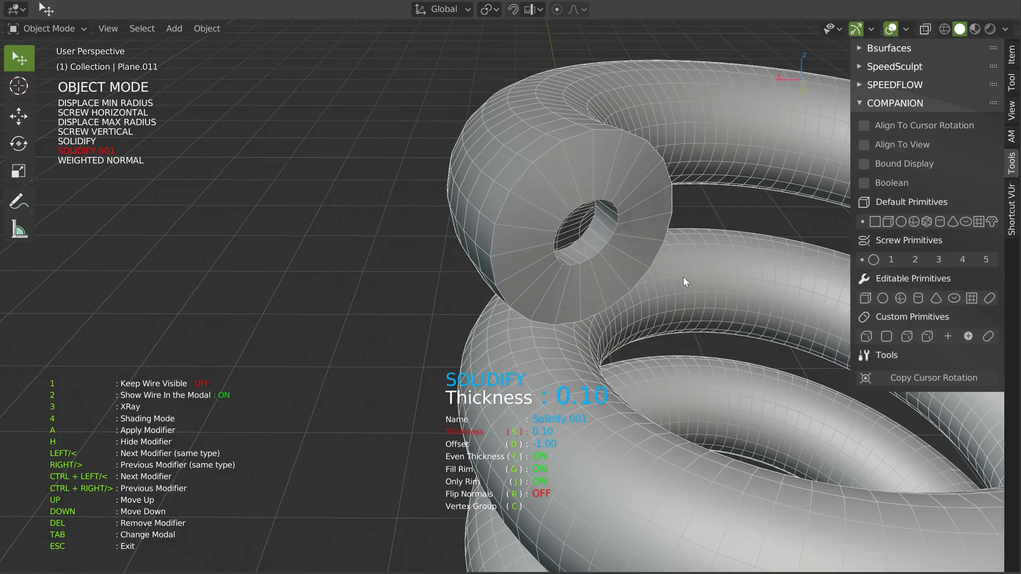
{"action": "left_click", "coordinate": [678, 282]}
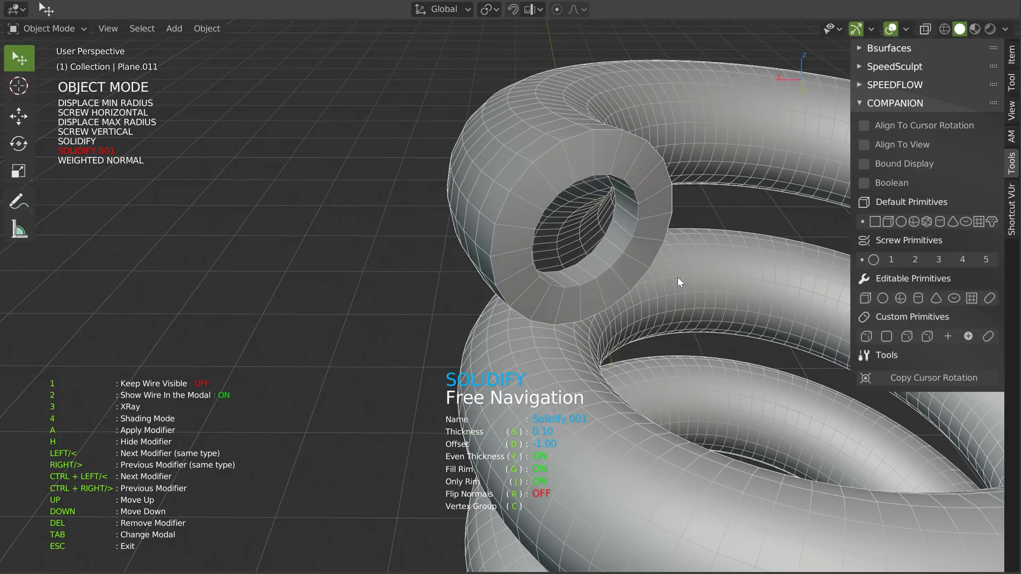
{"action": "key", "text": "s"}
{"action": "left_click", "coordinate": [654, 253]}
{"action": "key", "text": "d"}
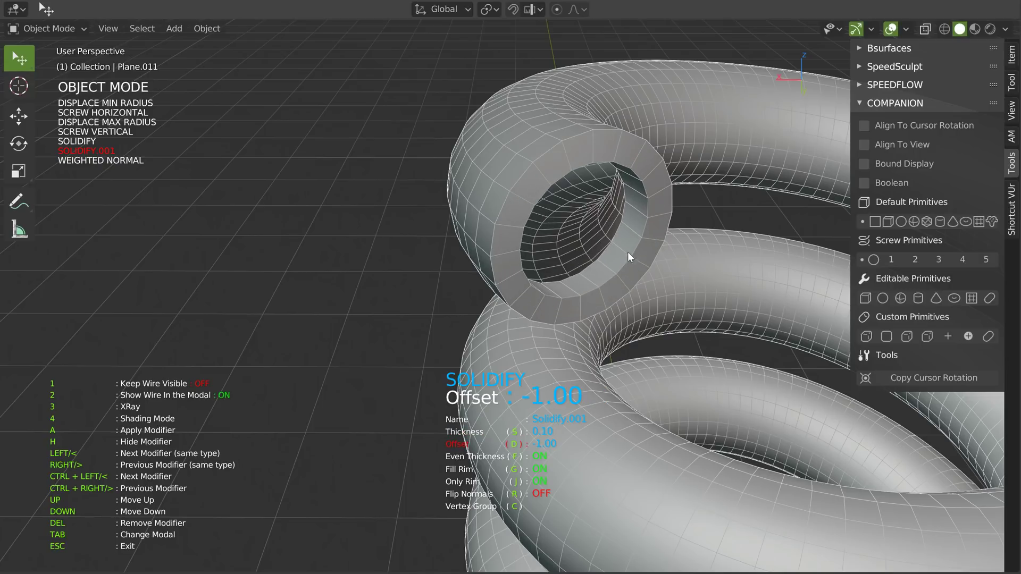
{"action": "left_click", "coordinate": [446, 259]}
{"action": "key", "text": "s"}
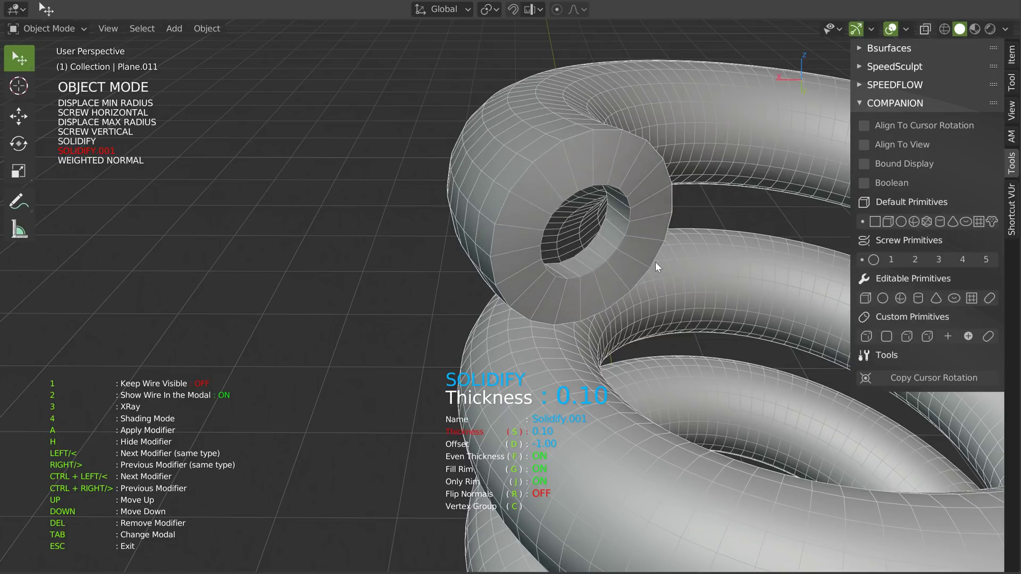
{"action": "left_click", "coordinate": [652, 263]}
Add a Bevel modifier to the coil's rim with a width of 0.02 and 1 segment.
{"action": "middle_click_drag", "start_coordinate": [642, 243], "coordinate": [645, 219]}
{"action": "key", "text": "Tab"}
{"action": "left_click", "coordinate": [758, 223]}
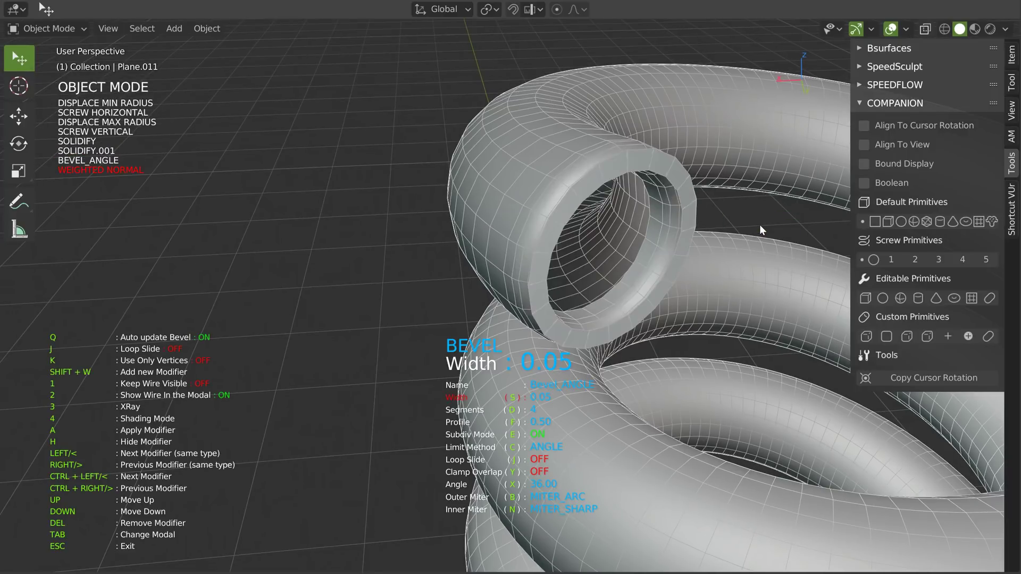
{"action": "key", "text": "d"}
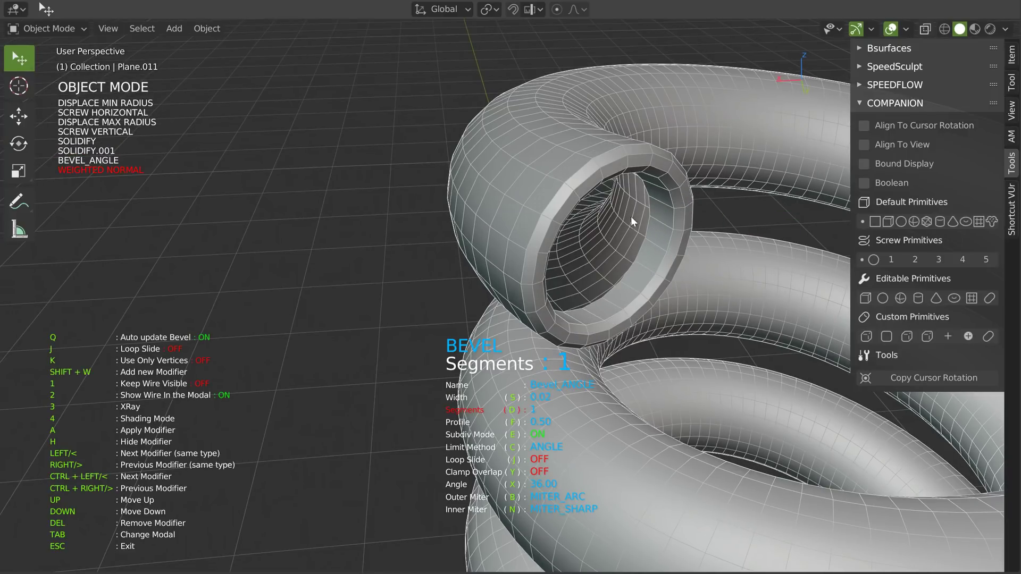
{"action": "left_click", "coordinate": [630, 227]}
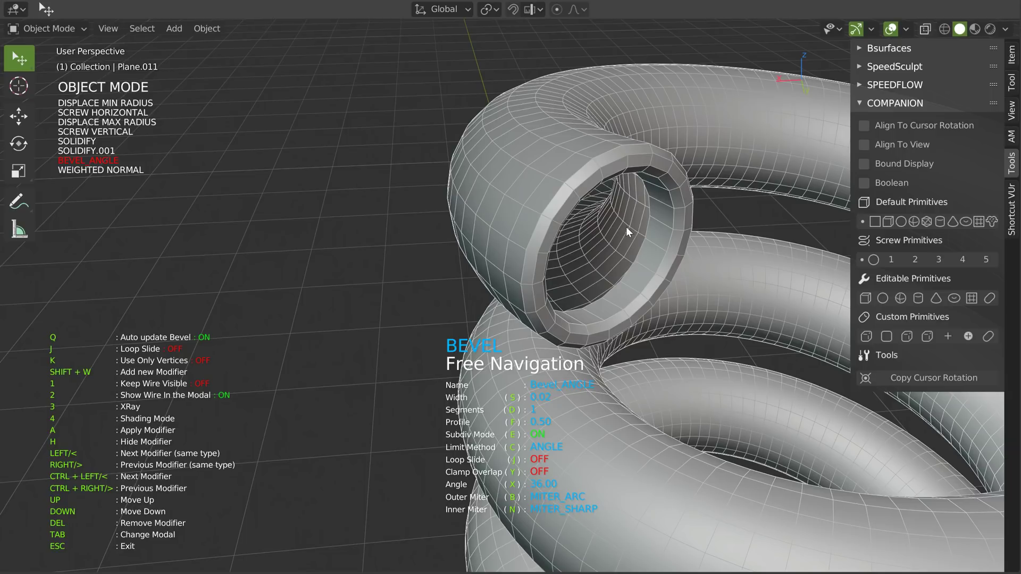
Add a second, very narrow Bevel modifier with 4 segments to the coil's rim edges.
{"action": "key", "text": "shift+w"}
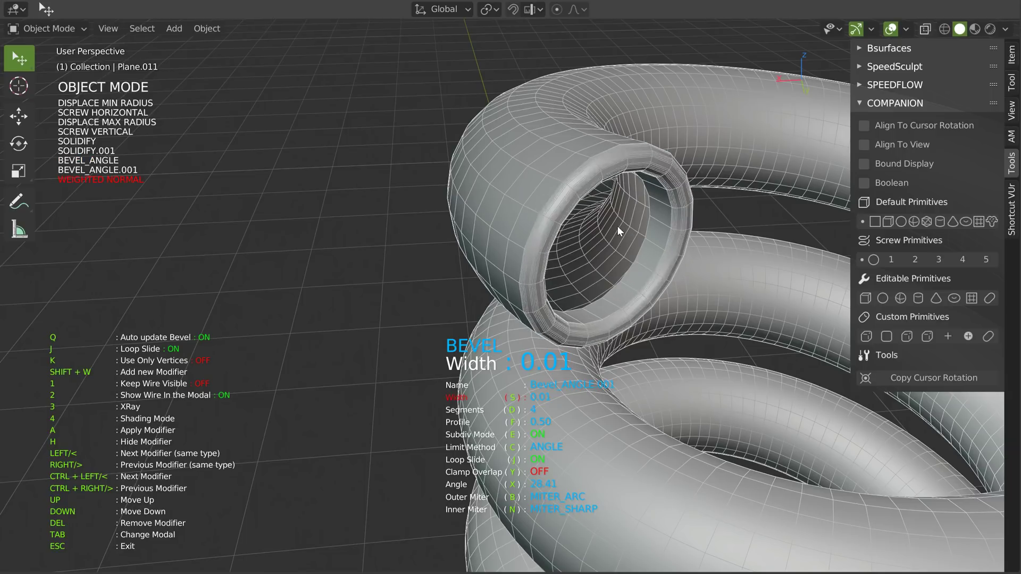
{"action": "left_click", "coordinate": [615, 225]}
{"action": "middle_click_drag", "start_coordinate": [615, 225], "coordinate": [681, 202]}
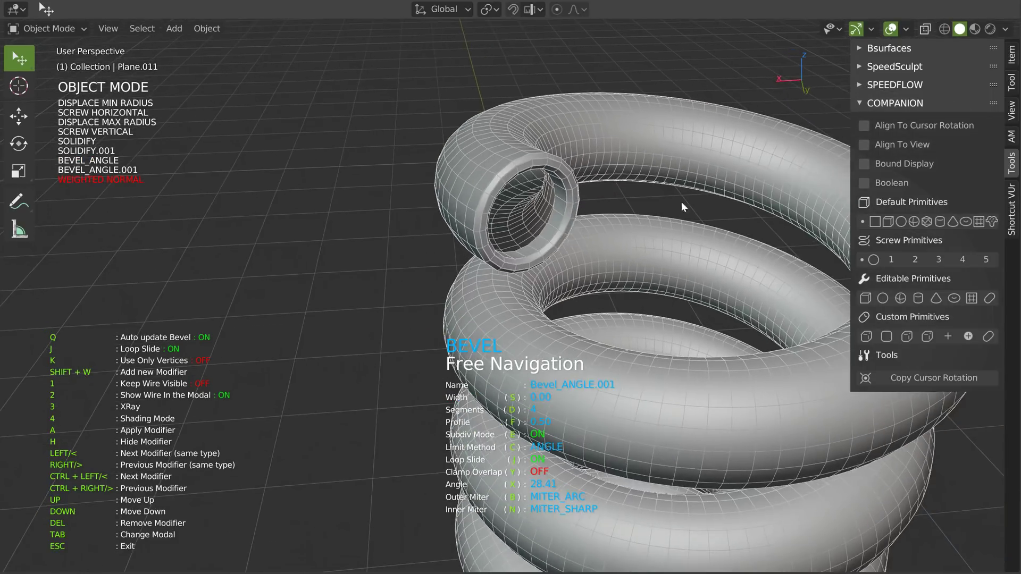
Set the coil's Screw Vertical modifier to 25 steps.
{"action": "scroll", "coordinate": [597, 174], "scroll_direction": "down", "scroll_amount": 6}
{"action": "key", "text": "Tab"}
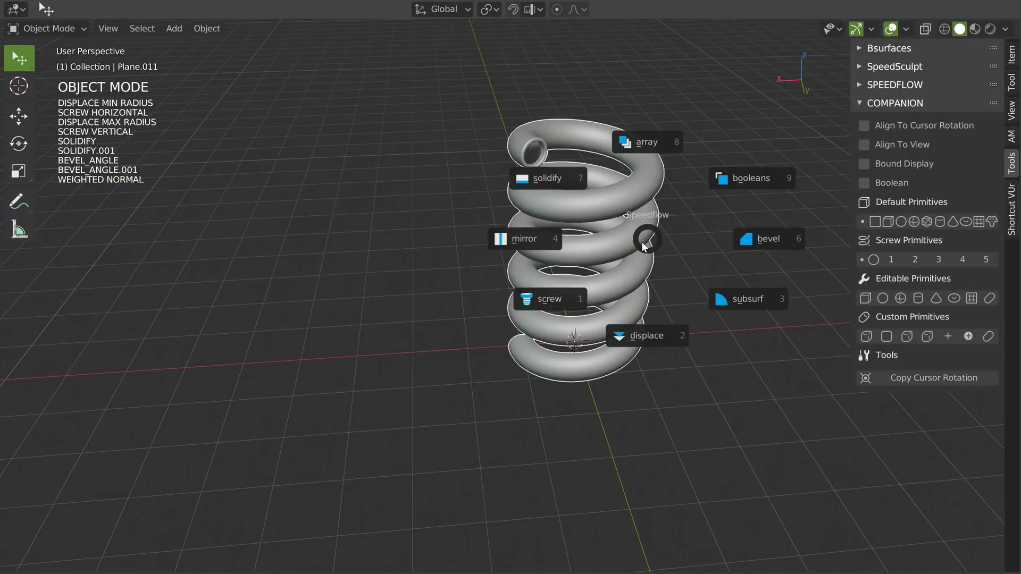
{"action": "left_click", "coordinate": [548, 302]}
{"action": "key", "text": "s"}
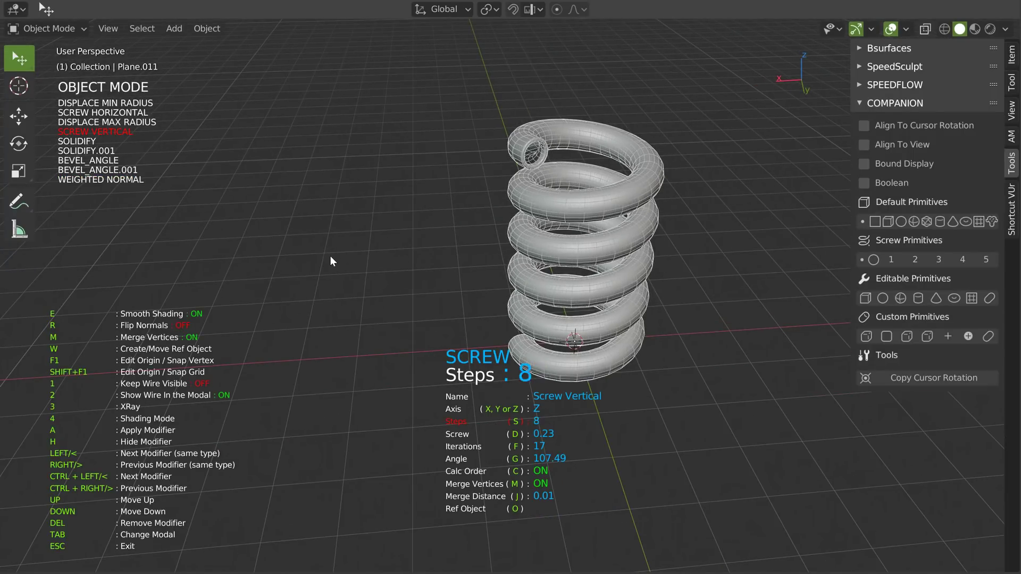
{"action": "left_click", "coordinate": [581, 233]}
{"action": "scroll", "coordinate": [581, 234], "scroll_direction": "up", "scroll_amount": 3}
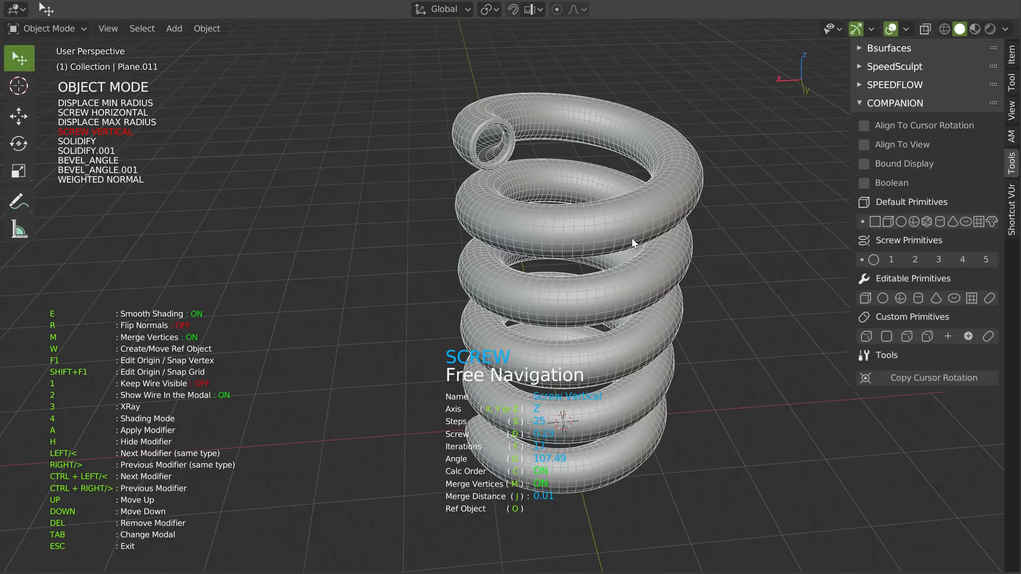
Tighten the coil with the Screw Vertical modifier: angle 128.14 and screw 0.21.
{"action": "key", "text": "g"}
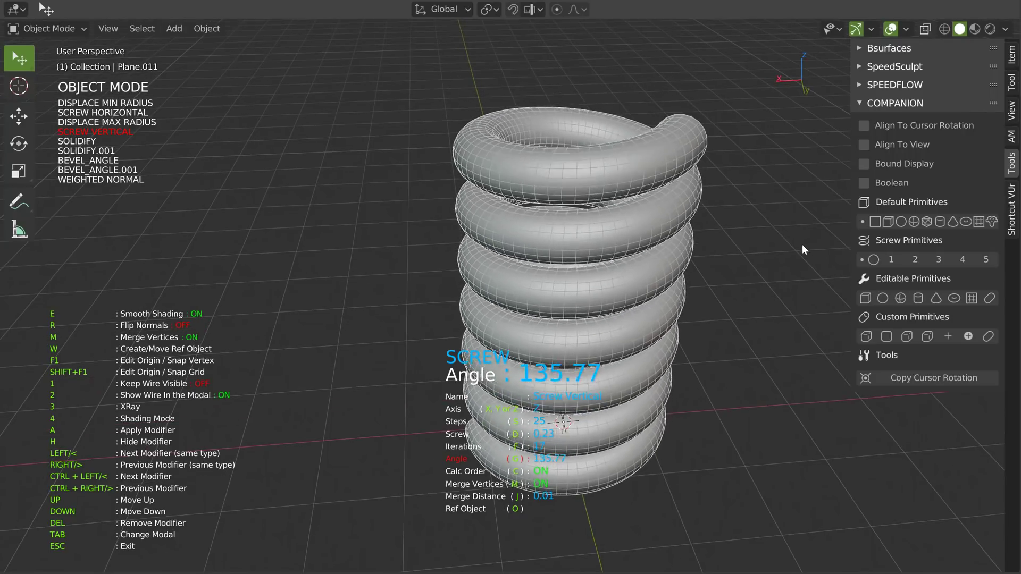
{"action": "left_click", "coordinate": [726, 254]}
{"action": "key", "text": "d"}
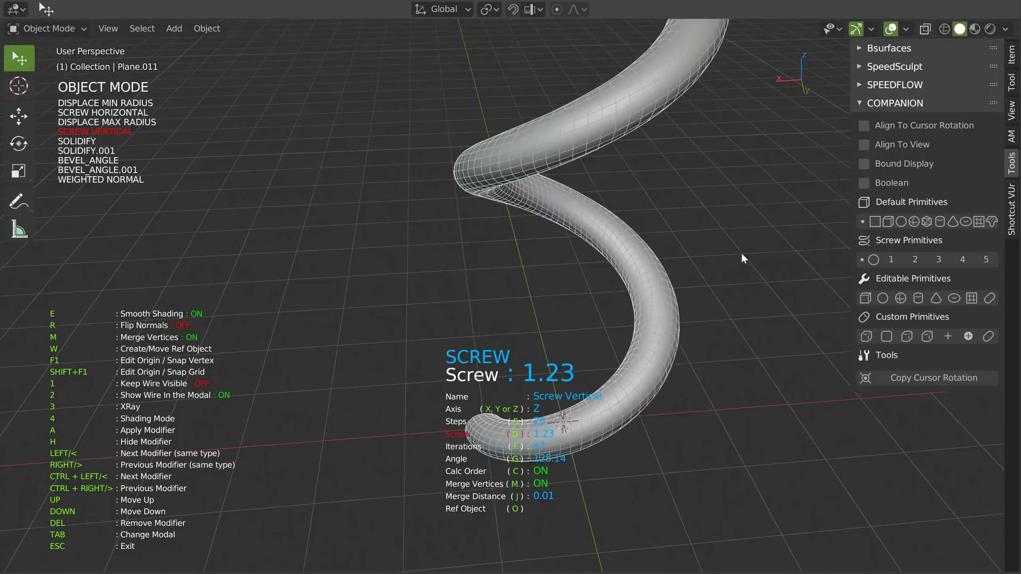
{"action": "left_click", "coordinate": [694, 262]}
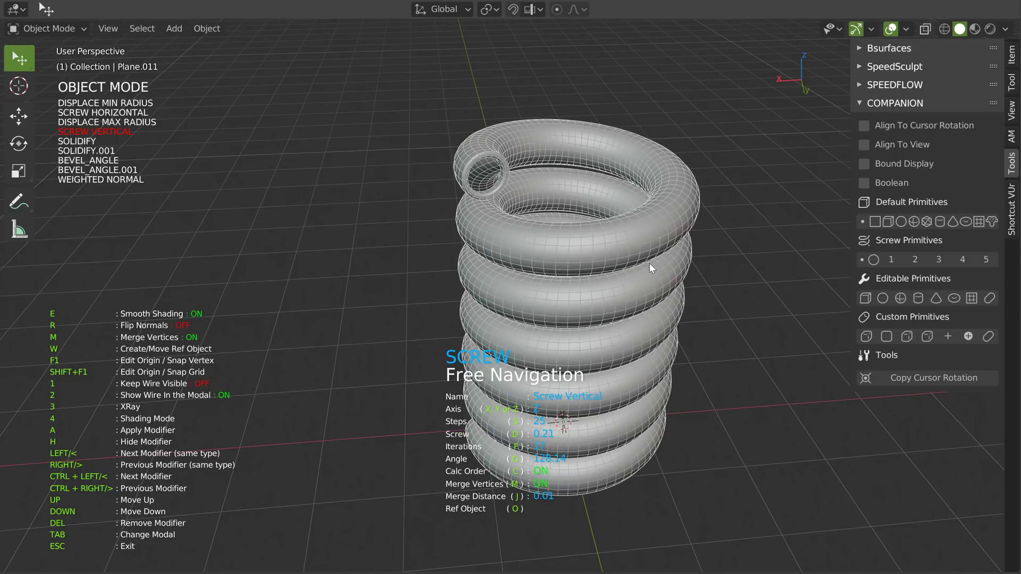
Cut the coil's tube open along its length by lowering the Screw Horizontal modifier's angle below 360.
{"action": "key", "text": "g"}
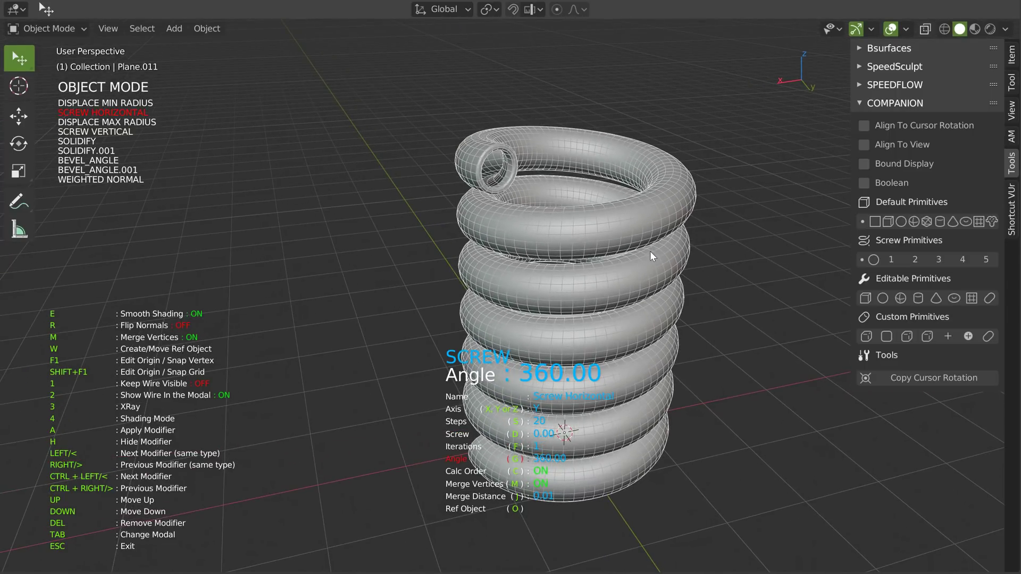
{"action": "left_click", "coordinate": [314, 259]}
{"action": "middle_click_drag", "start_coordinate": [314, 258], "coordinate": [427, 120]}
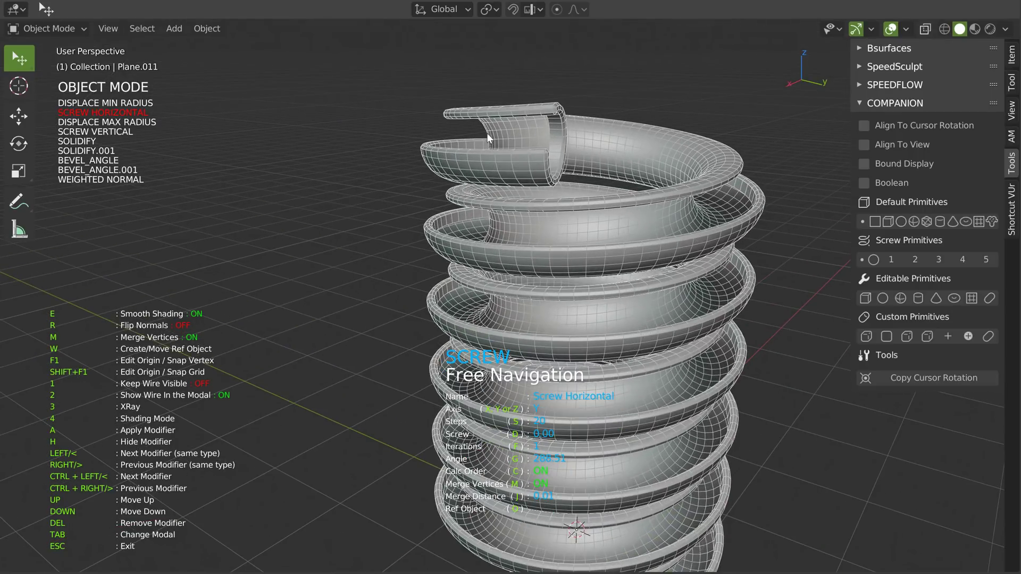
{"action": "middle_click_drag", "start_coordinate": [675, 194], "coordinate": [559, 180]}
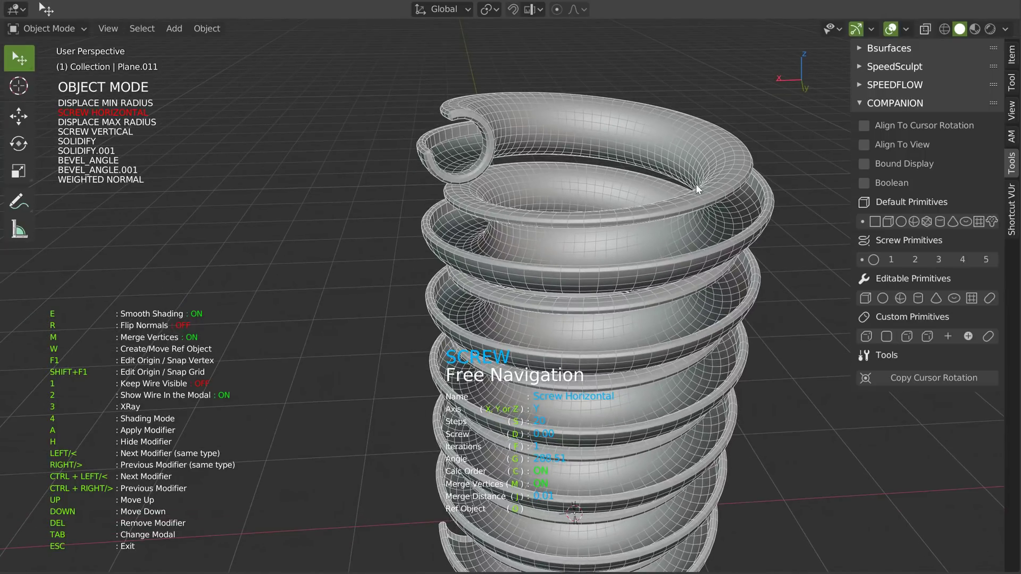
{"action": "scroll", "coordinate": [695, 184], "scroll_direction": "down", "scroll_amount": 4}
{"action": "middle_click_drag", "start_coordinate": [633, 198], "coordinate": [551, 263]}
Delete the coil and add an editable grid primitive.
{"action": "key", "text": "Escape"}
{"action": "key", "text": "x"}
{"action": "left_click", "coordinate": [537, 245]}
{"action": "left_click", "coordinate": [971, 304]}
Set the grid's Subsurf modifier to 4 levels.
{"action": "scroll", "coordinate": [468, 282], "scroll_direction": "up", "scroll_amount": 3}
{"action": "key", "text": "space"}
{"action": "left_click", "coordinate": [639, 325]}
{"action": "key", "text": "s"}
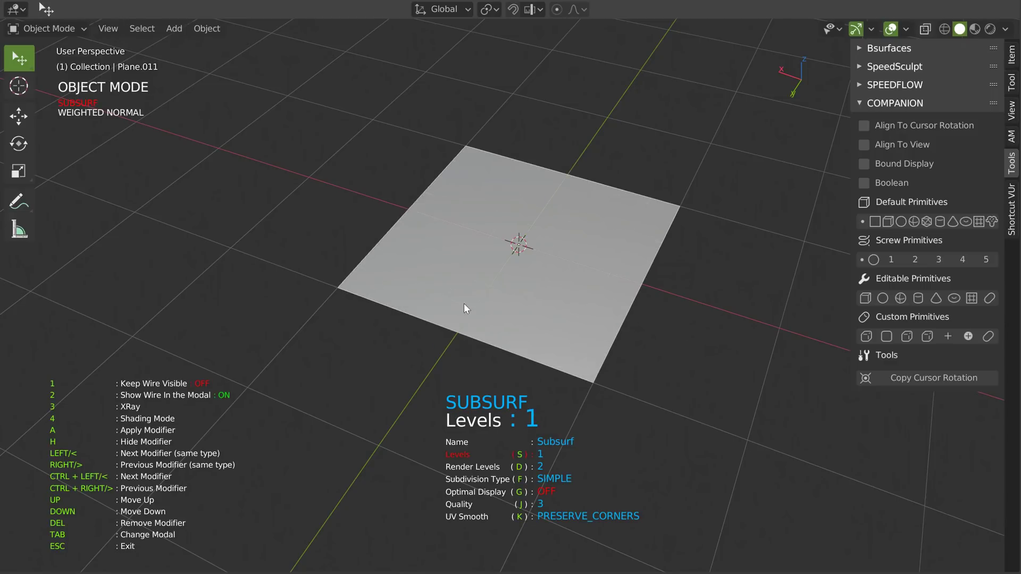
{"action": "key", "text": "s"}
{"action": "scroll", "coordinate": [576, 280], "scroll_direction": "up", "scroll_amount": 2}
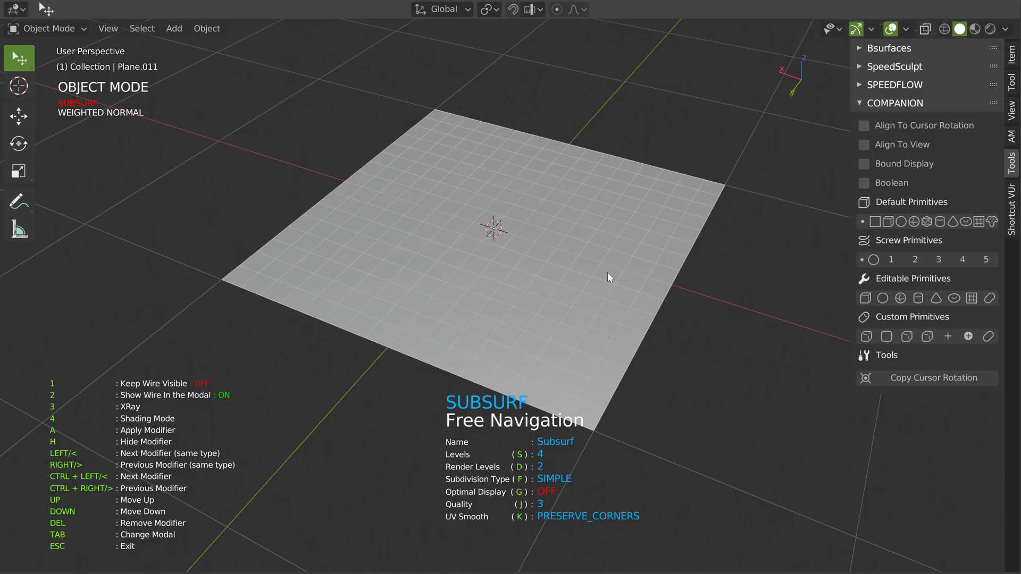
Apply the grid's Subsurf modifier and check its real subdivisions in Edit Mode, returning to Object Mode.
{"action": "key", "text": "Delete"}
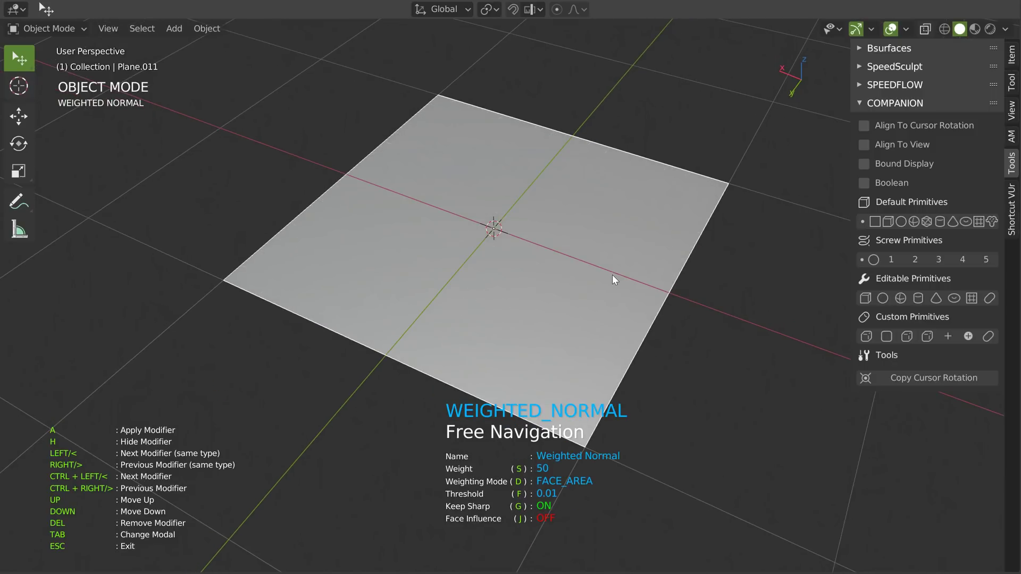
{"action": "key", "text": "Escape"}
{"action": "key", "text": "Tab"}
{"action": "key", "text": "Tab"}
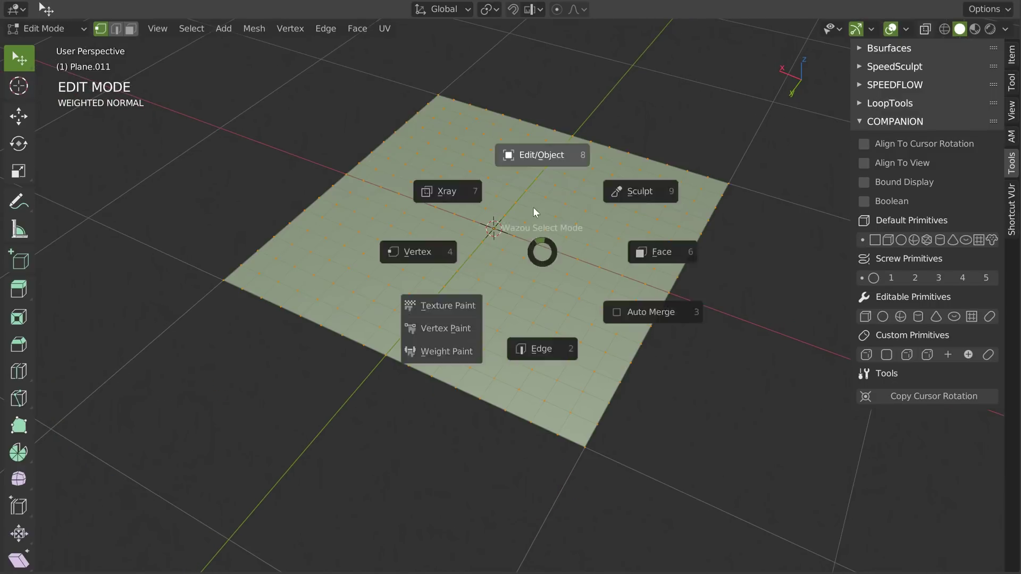
{"action": "left_click", "coordinate": [533, 206]}
Delete the grid and add an editable capsule primitive.
{"action": "key", "text": "Delete"}
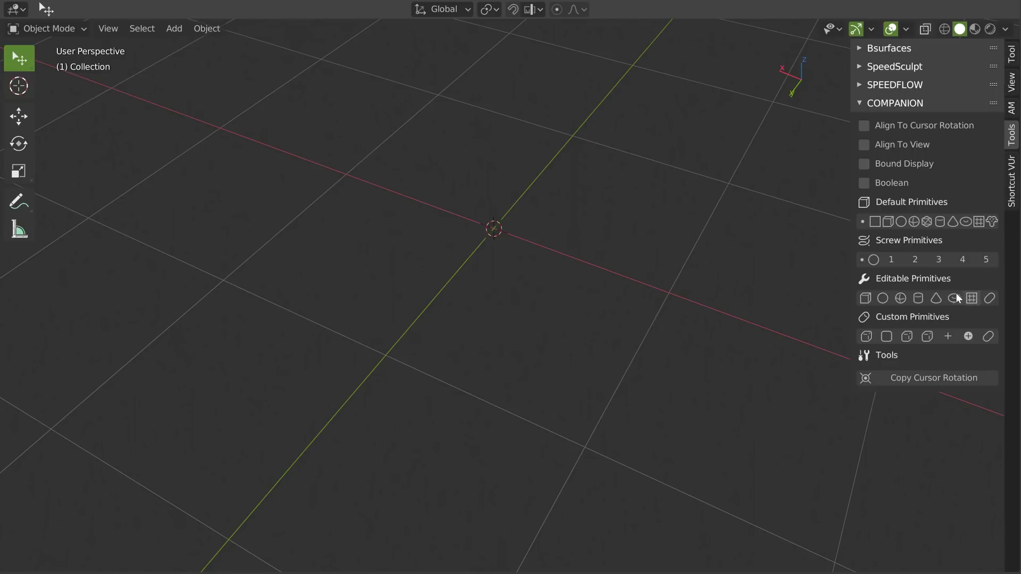
{"action": "left_click", "coordinate": [990, 298]}
{"action": "scroll", "coordinate": [598, 157], "scroll_direction": "down", "scroll_amount": 8}
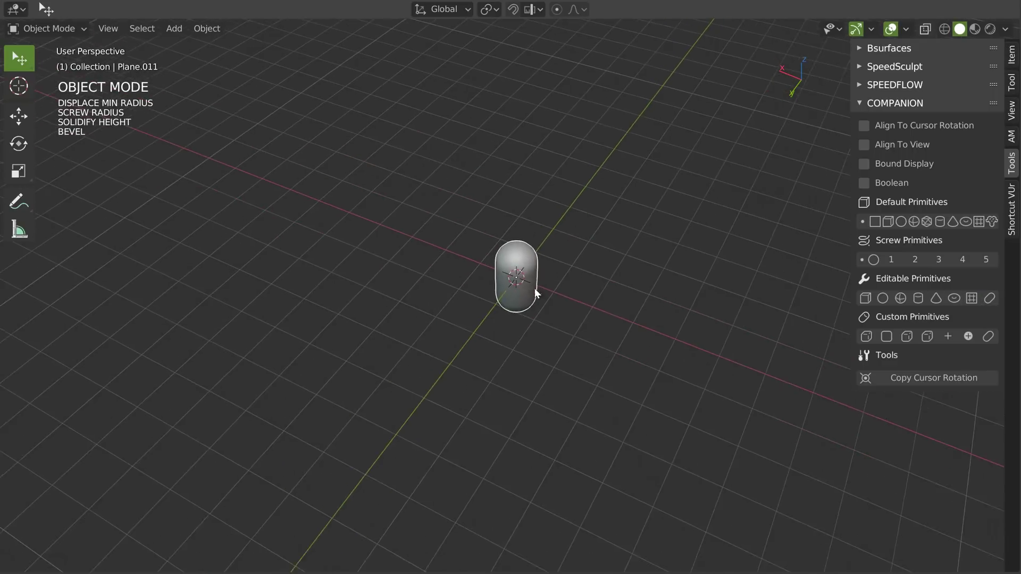
Stretch the capsule by setting the Solidify Height modifier's thickness to 7.58.
{"action": "key", "text": "space"}
{"action": "left_click", "coordinate": [457, 207]}
{"action": "left_click", "coordinate": [839, 259]}
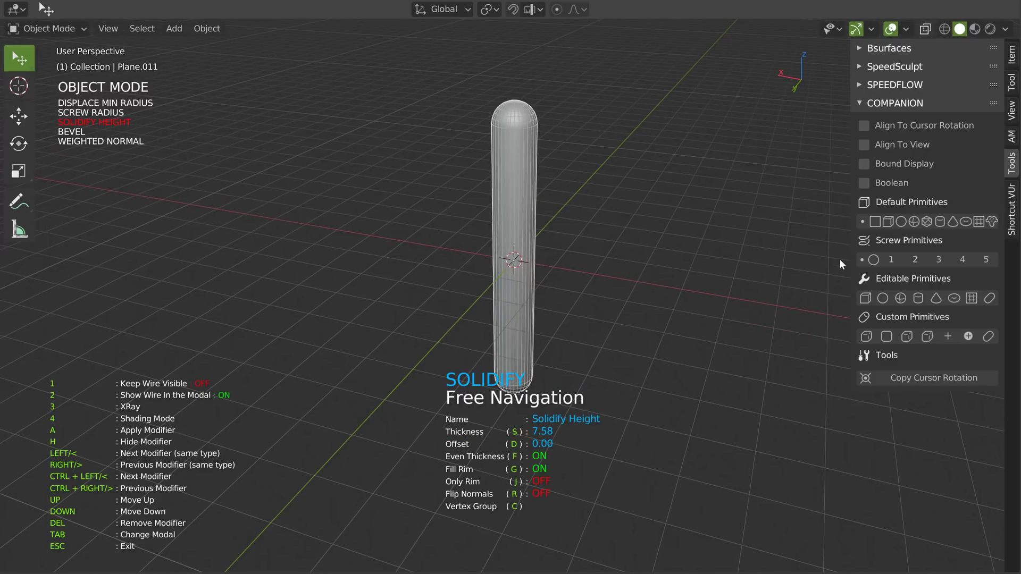
{"action": "scroll", "coordinate": [533, 209], "scroll_direction": "up", "scroll_amount": 3}
{"action": "middle_click_drag", "start_coordinate": [580, 164], "coordinate": [565, 258], "text": "shift"}
Vary the capsule's Bevel segments, going down to 1 and settling on 9 for rounded ends.
{"action": "key", "text": "Tab"}
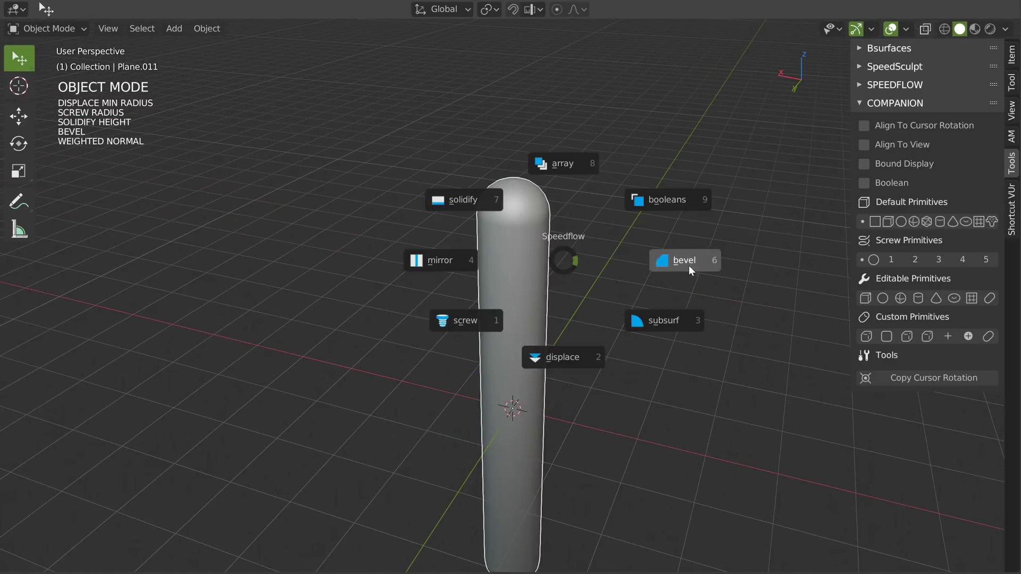
{"action": "left_click", "coordinate": [689, 267]}
{"action": "key", "text": "d"}
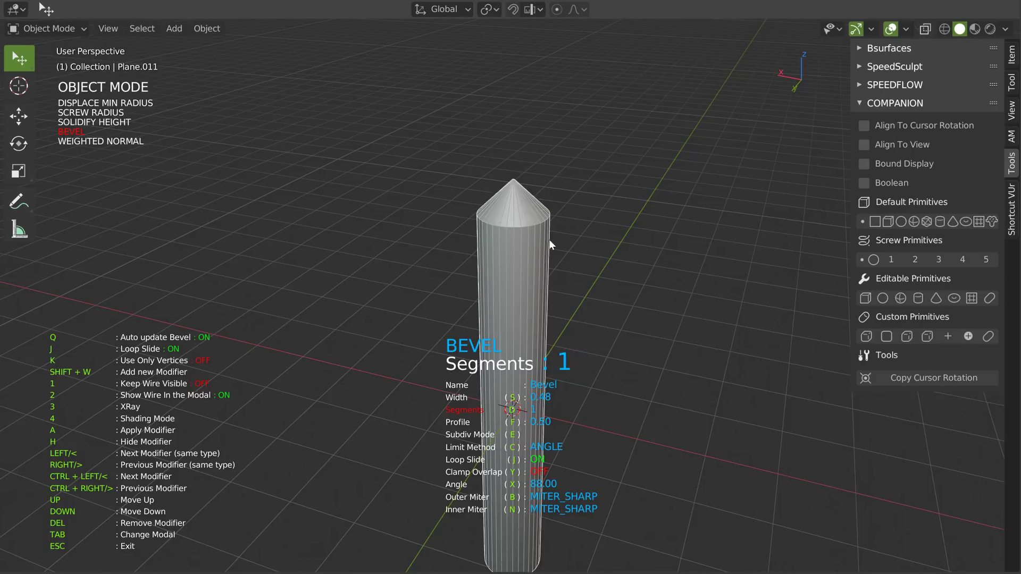
{"action": "left_click", "coordinate": [589, 247]}
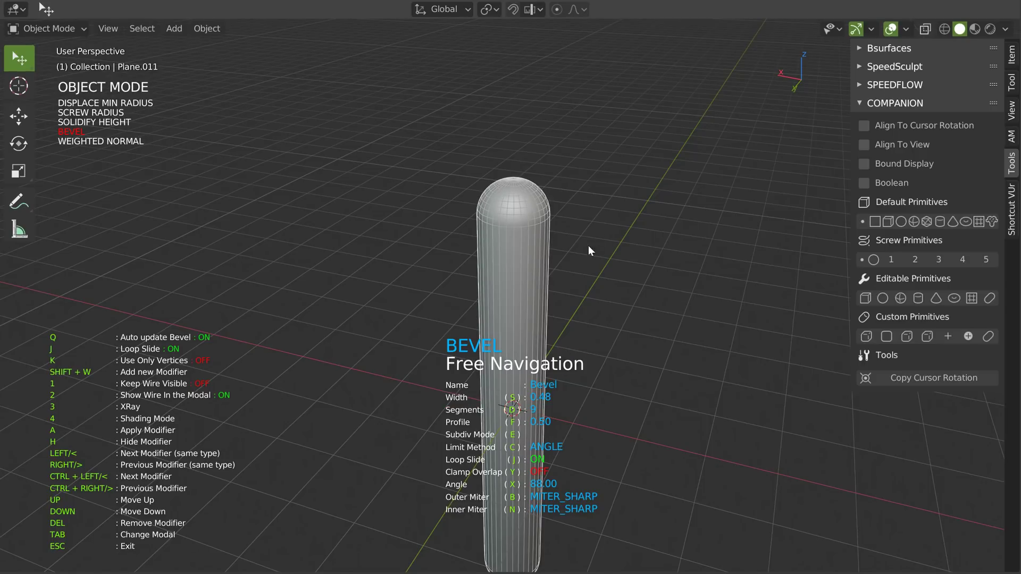
Widen the capsule by setting its Displace modifier's strength to 1.96 along X.
{"action": "key", "text": "Tab"}
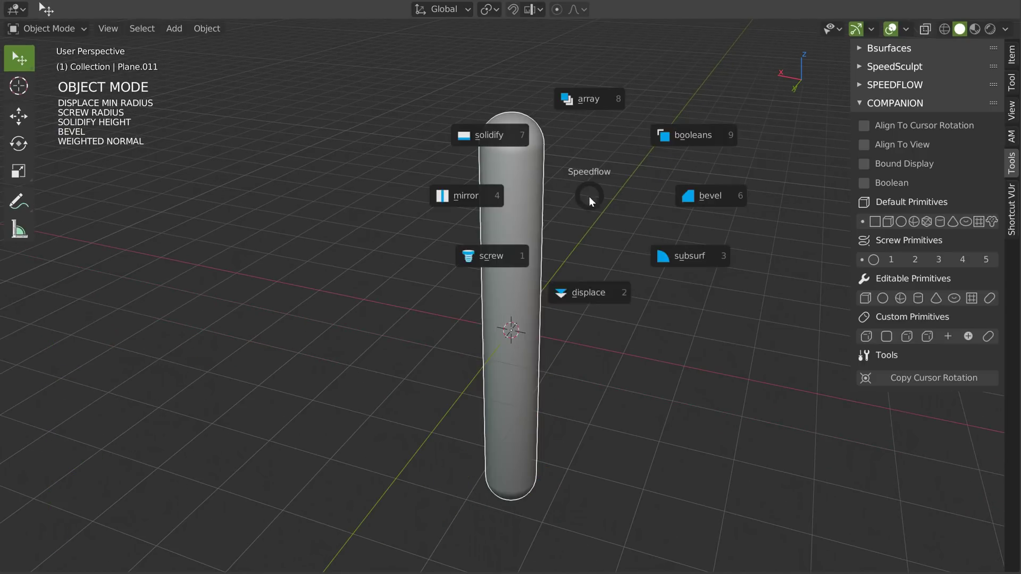
{"action": "left_click", "coordinate": [591, 292]}
{"action": "key", "text": "s"}
{"action": "left_click", "coordinate": [796, 281]}
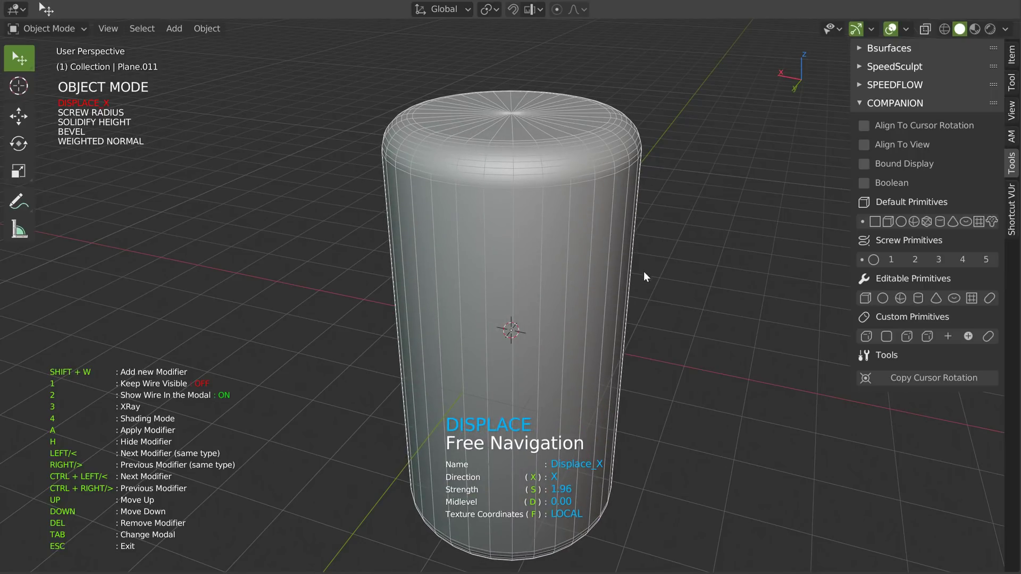
Round the widened capsule's ends again by setting the Bevel width to 1.68.
{"action": "key", "text": "Tab"}
{"action": "left_click", "coordinate": [771, 276]}
{"action": "key", "text": "s"}
{"action": "left_click", "coordinate": [761, 278]}
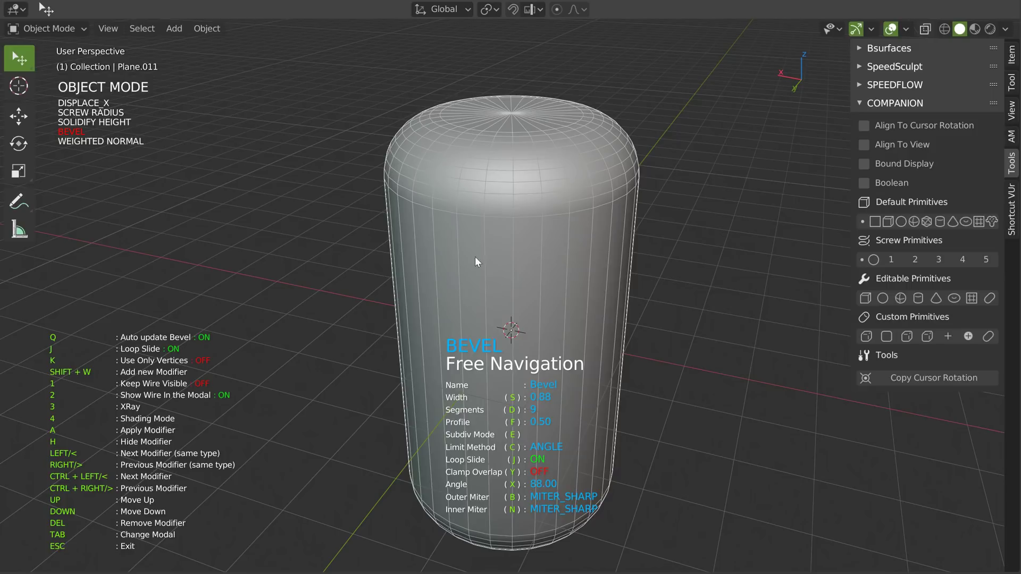
{"action": "key", "text": "s"}
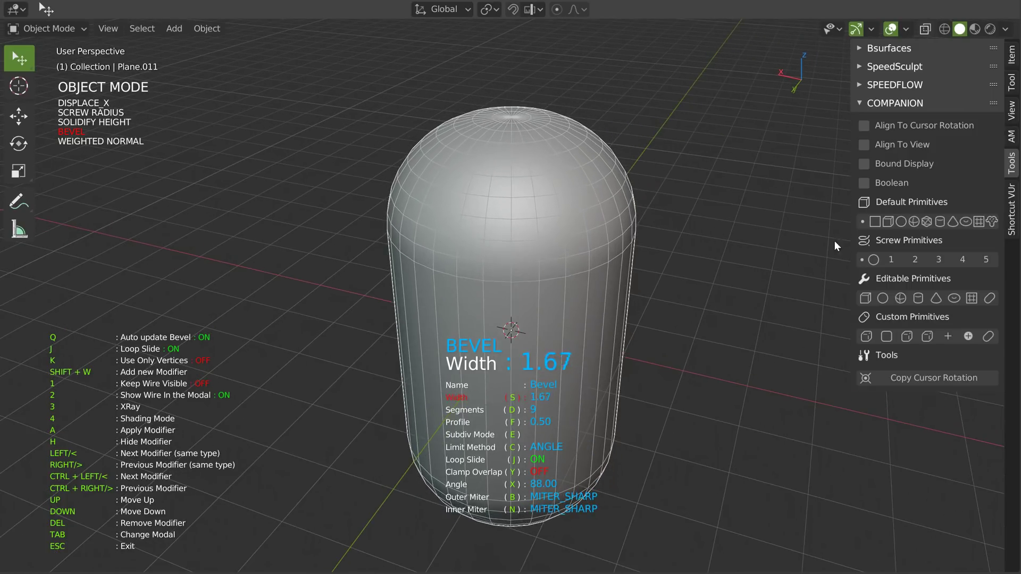
{"action": "left_click", "coordinate": [669, 222]}
{"action": "middle_click_drag", "start_coordinate": [670, 224], "coordinate": [673, 221]}
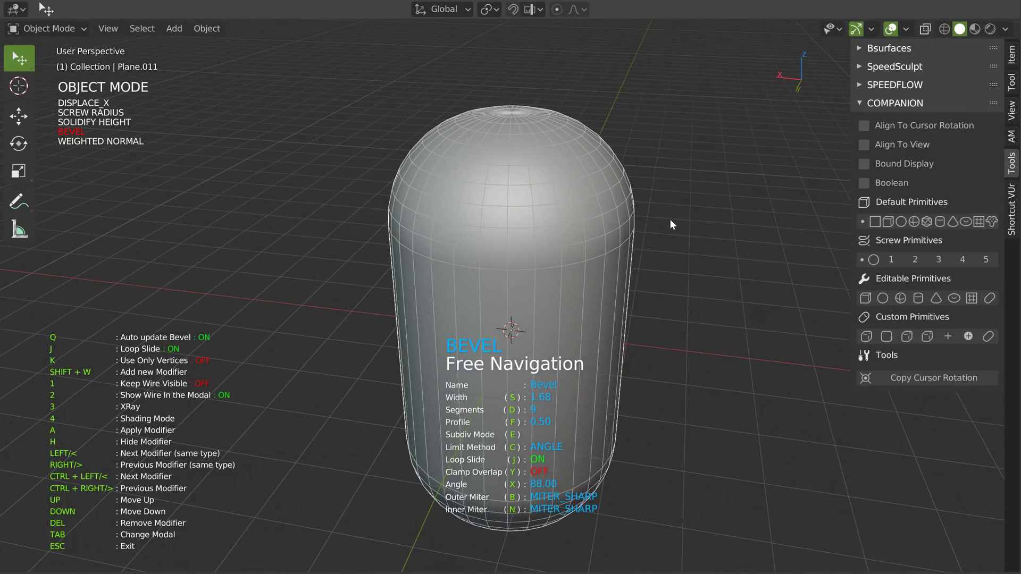
Set the capsule's Bevel profile to 0.10 to curve its ends inward into a neck.
{"action": "key", "text": "f"}
{"action": "left_click", "coordinate": [446, 225]}
{"action": "middle_click_drag", "start_coordinate": [520, 217], "coordinate": [586, 228]}
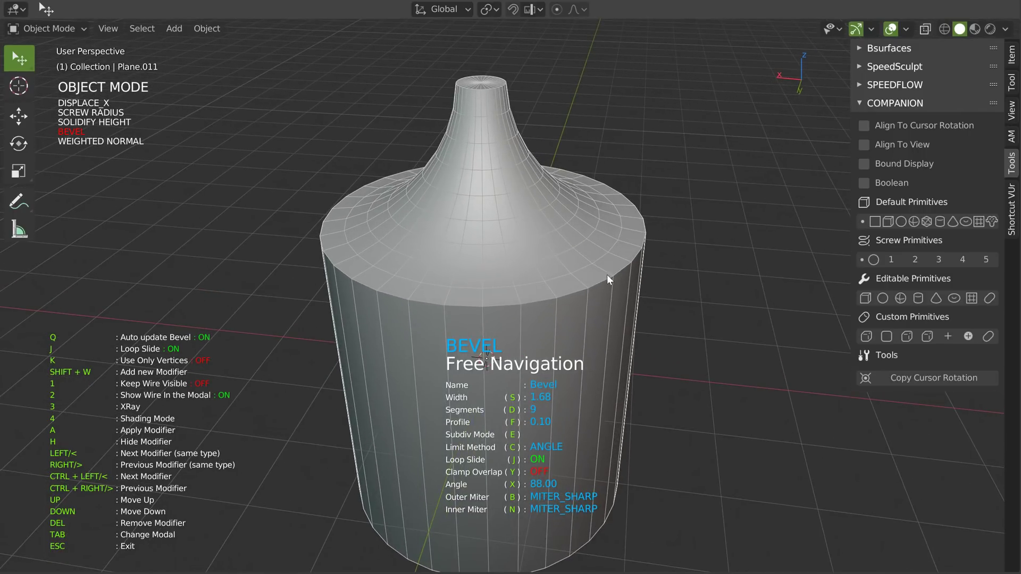
Add an angle-limited Bevel to the necked capsule with 1 segment and a width of about 0.07.
{"action": "key", "text": "shift+w"}
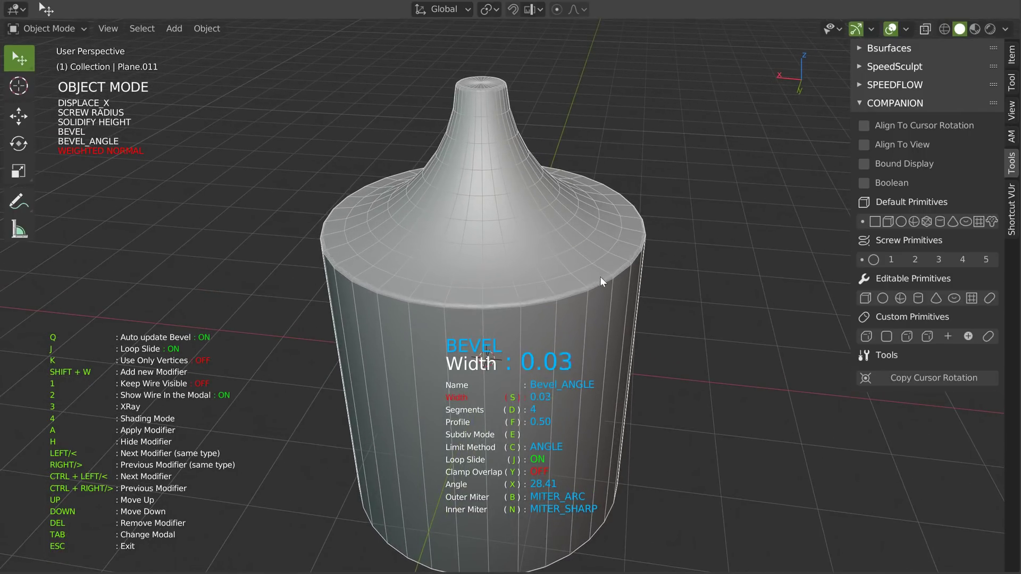
{"action": "left_click", "coordinate": [607, 276]}
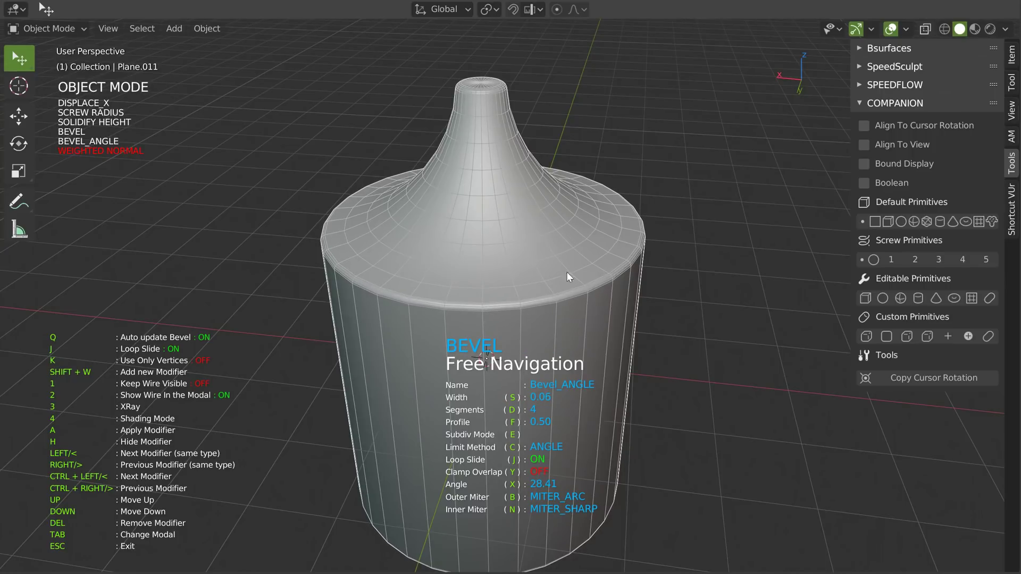
{"action": "key", "text": "d"}
{"action": "left_click", "coordinate": [524, 267]}
{"action": "key", "text": "s"}
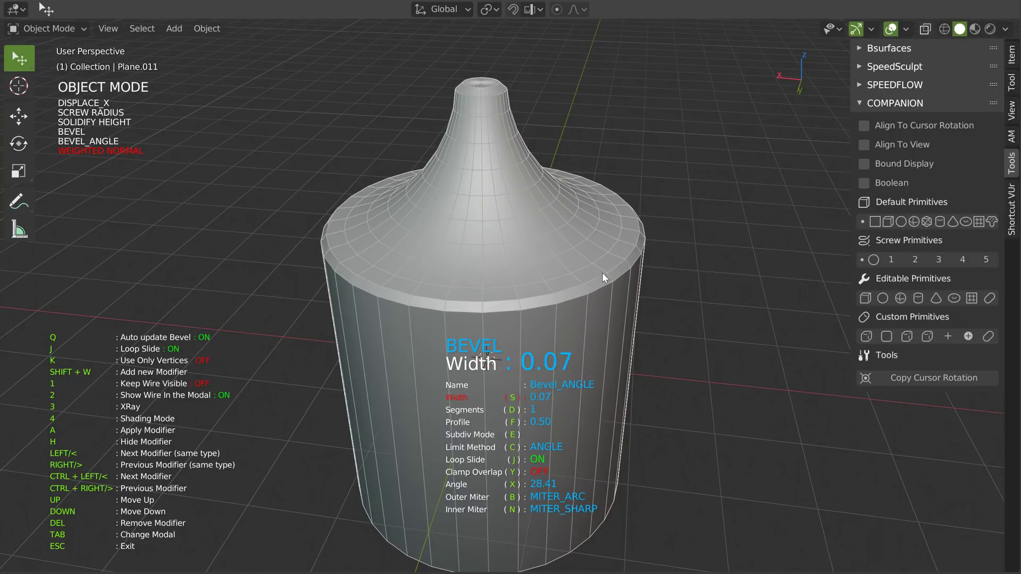
{"action": "left_click", "coordinate": [607, 273]}
Add a second angle-limited Bevel with 4 segments to soften the chamfered edges.
{"action": "key", "text": "shift+w"}
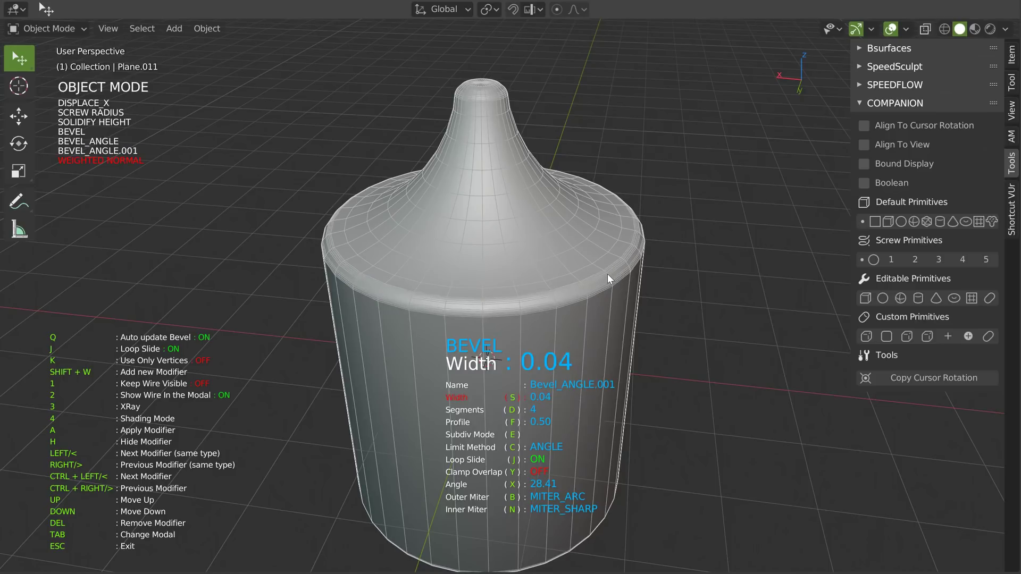
{"action": "left_click", "coordinate": [600, 274]}
{"action": "middle_click_drag", "start_coordinate": [600, 274], "coordinate": [602, 199]}
Flatten the capsule's body into a spinning-top shape by setting the Solidify Height thickness to 3.59.
{"action": "key", "text": "Tab"}
{"action": "left_click", "coordinate": [522, 139]}
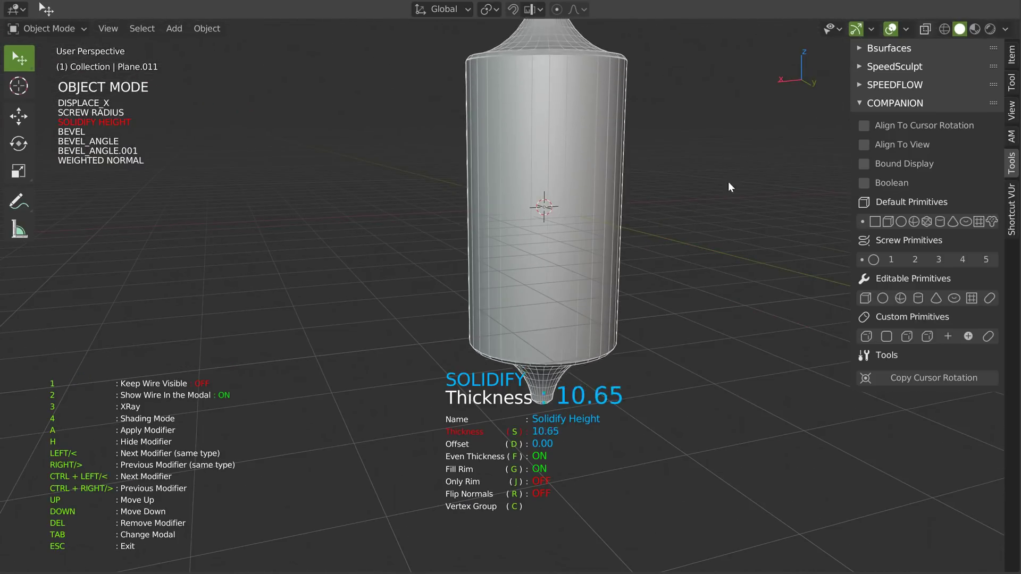
{"action": "left_click", "coordinate": [236, 282]}
{"action": "middle_click_drag", "start_coordinate": [236, 283], "coordinate": [575, 231]}
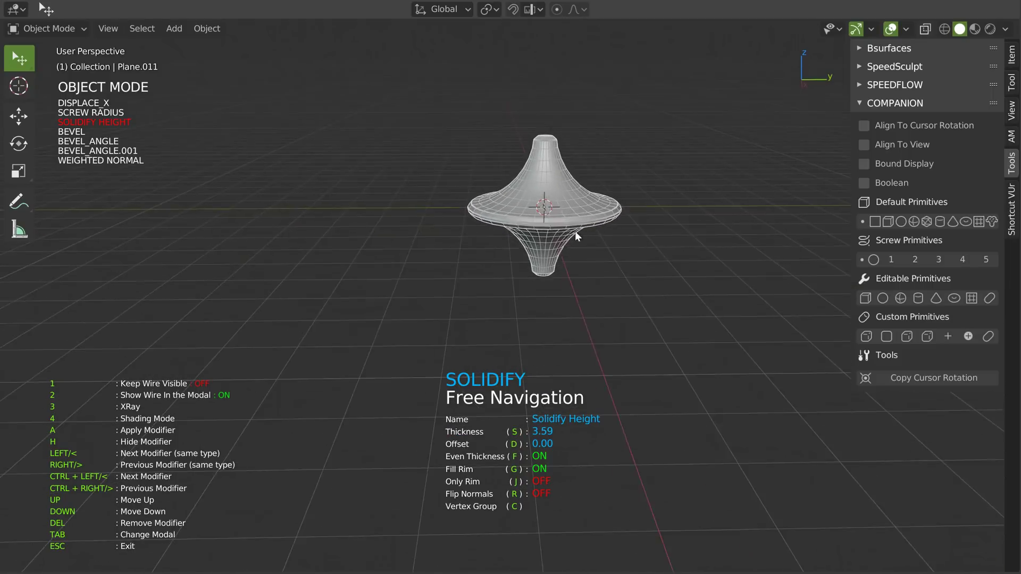
{"action": "scroll", "coordinate": [585, 224], "scroll_direction": "up", "scroll_amount": 5}
{"action": "middle_click_drag", "start_coordinate": [599, 155], "coordinate": [598, 180]}
{"action": "key", "text": "Escape"}
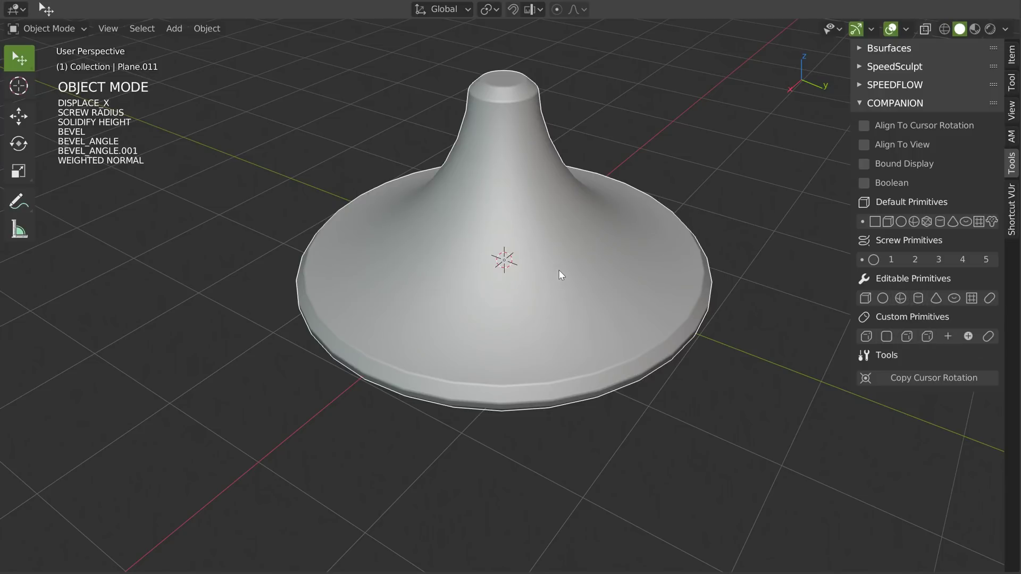
Smooth the shape's circumference by raising the Screw Radius modifier's steps to 111.
{"action": "key", "text": "shift+space"}
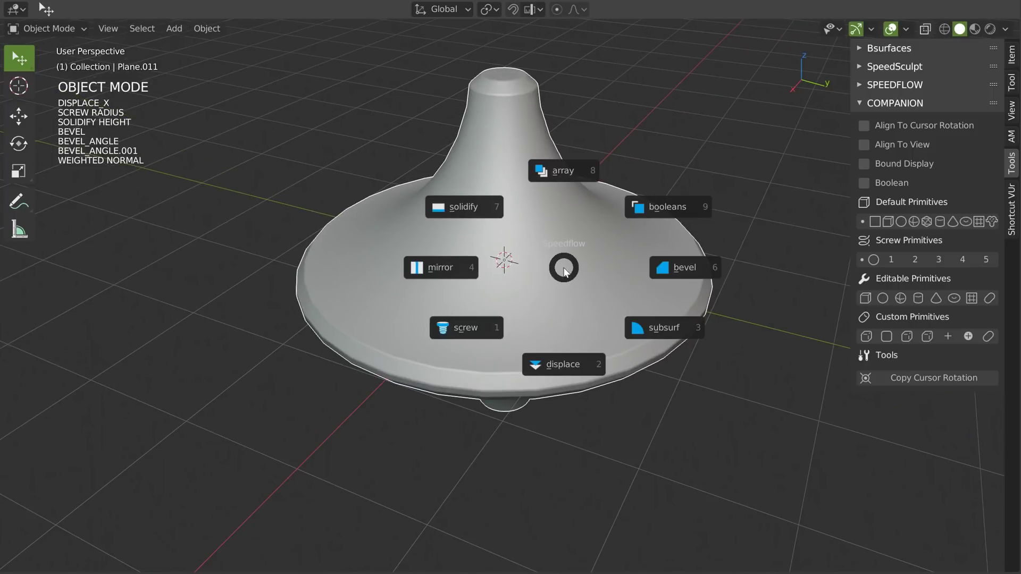
{"action": "left_click", "coordinate": [442, 326]}
{"action": "key", "text": "s"}
{"action": "key", "text": "s"}
{"action": "key", "text": "s"}
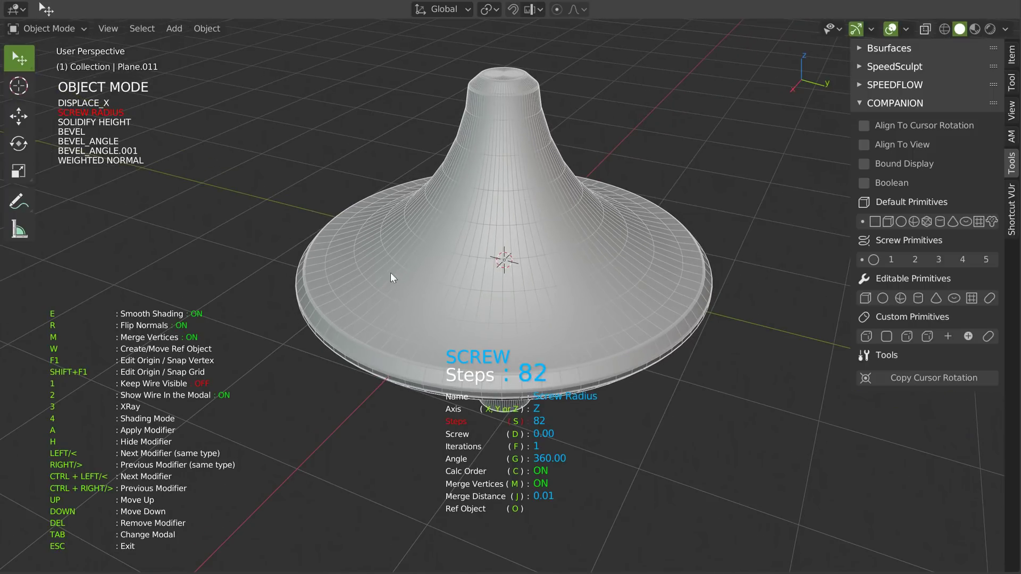
{"action": "middle_click_drag", "start_coordinate": [722, 226], "coordinate": [673, 174]}
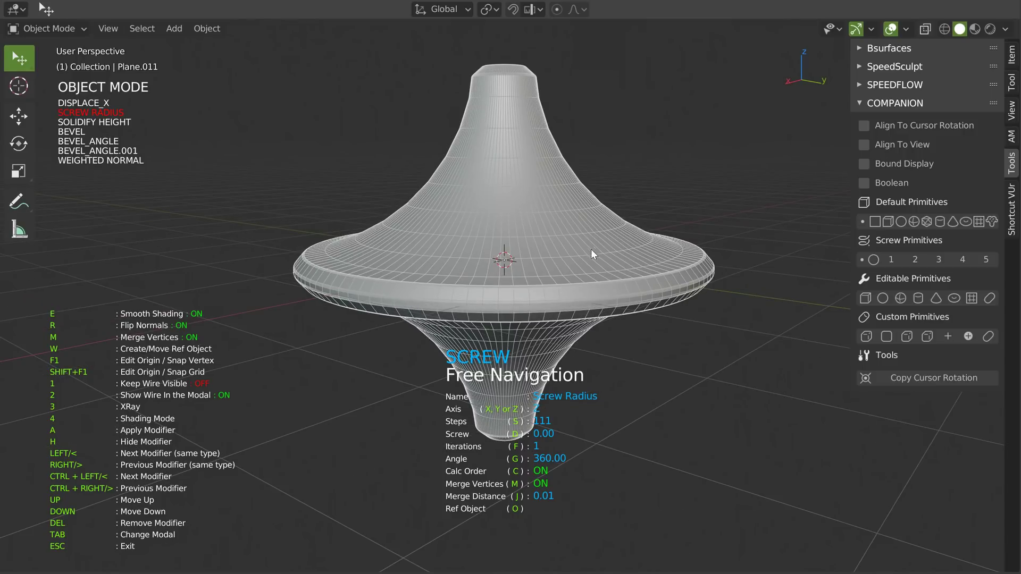
{"action": "key", "text": "Escape"}
Vary the segment count of the last angle-limited Bevel and of the Bevel next to it in the stack.
{"action": "key", "text": "shift+space"}
{"action": "left_click", "coordinate": [739, 246]}
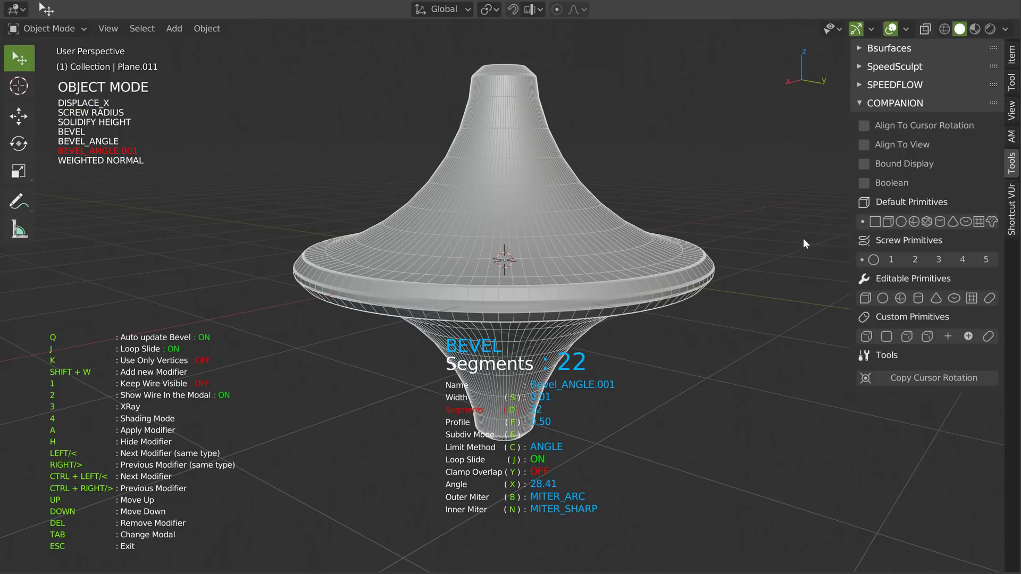
{"action": "key", "text": "d"}
{"action": "key", "text": "d"}
{"action": "key", "text": "d"}
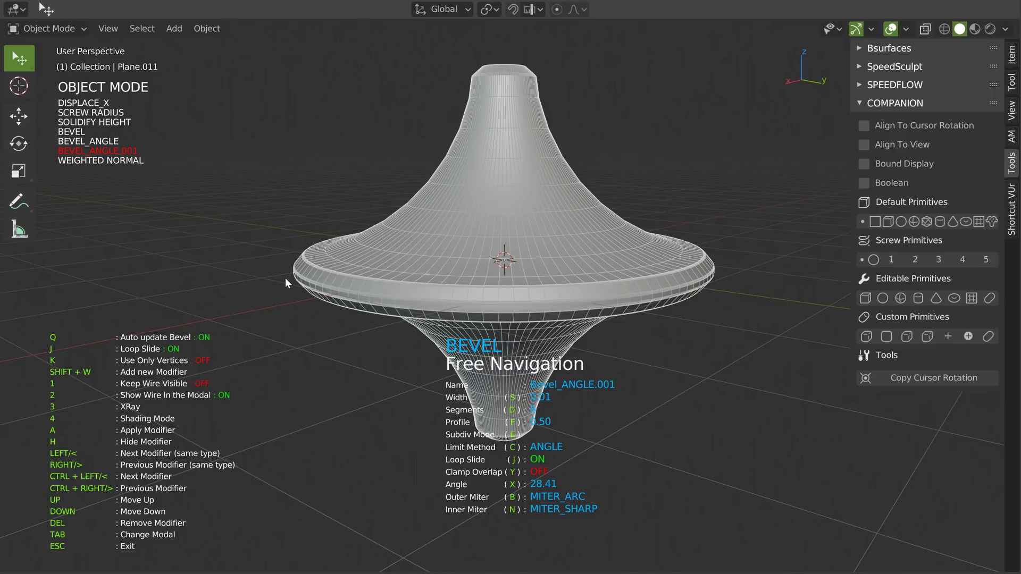
{"action": "key", "text": "Left"}
{"action": "key", "text": "d"}
{"action": "key", "text": "d"}
{"action": "key", "text": "Escape"}
Delete the reshaped capsule from the scene.
{"action": "middle_click_drag", "start_coordinate": [618, 228], "coordinate": [628, 116]}
{"action": "key", "text": "x"}
{"action": "left_click", "coordinate": [576, 238]}
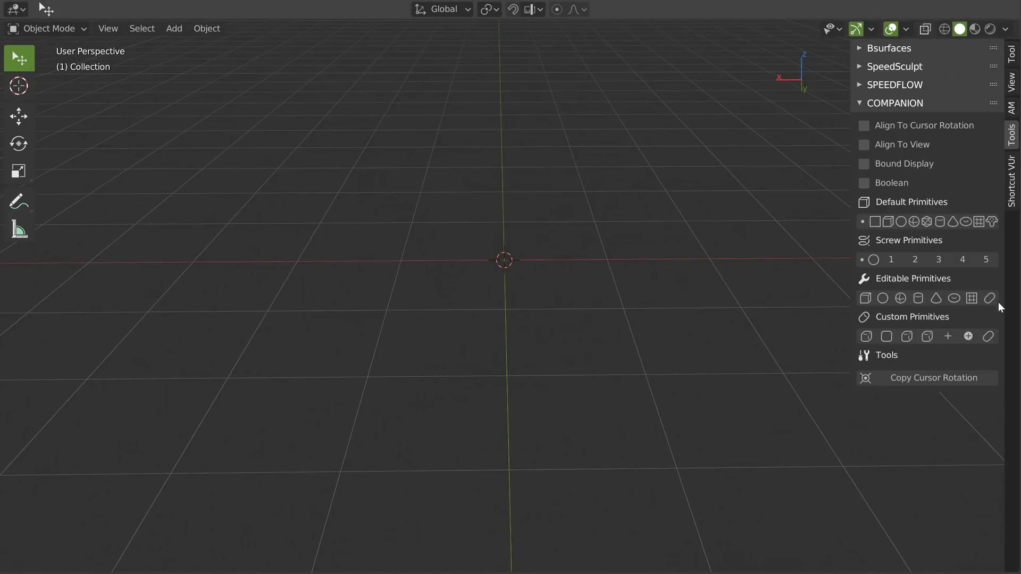
Preview the first and second custom primitives, deleting each one after it is added.
{"action": "middle_click_drag", "start_coordinate": [583, 237], "coordinate": [596, 245]}
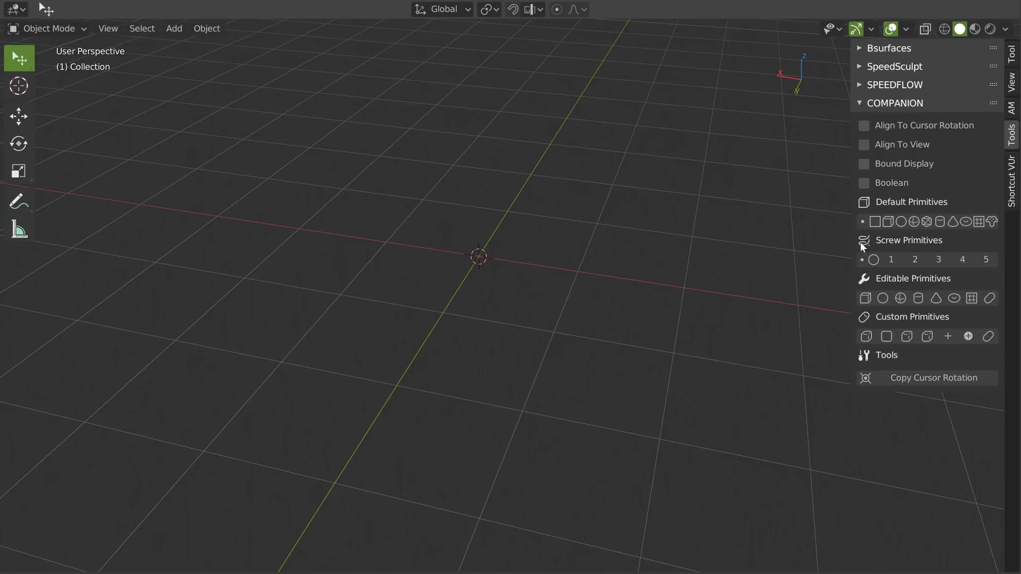
{"action": "middle_click_drag", "start_coordinate": [453, 252], "coordinate": [492, 226]}
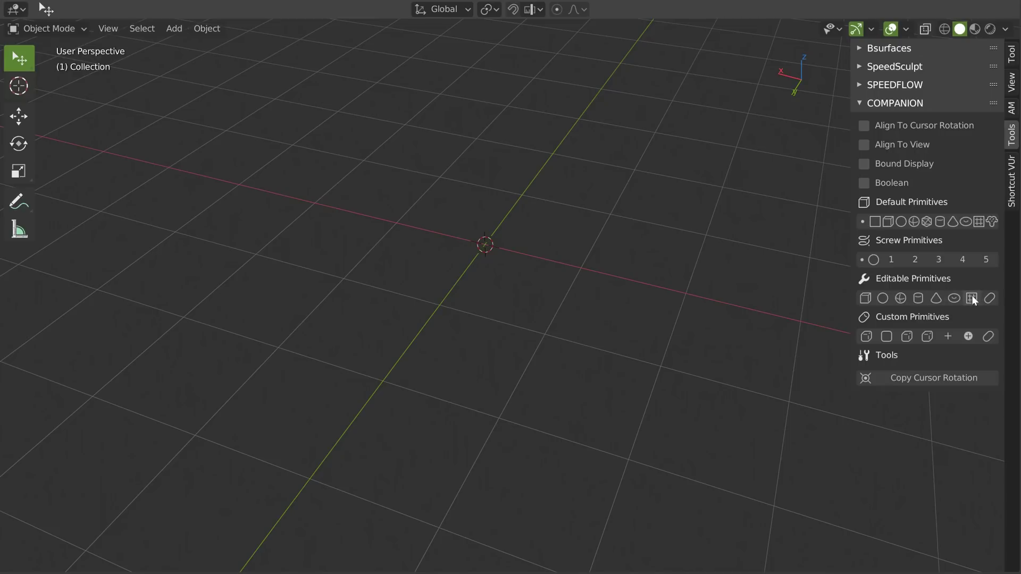
{"action": "middle_click_drag", "start_coordinate": [487, 243], "coordinate": [510, 257]}
{"action": "left_click", "coordinate": [867, 339]}
{"action": "key", "text": "x"}
{"action": "left_click", "coordinate": [512, 260]}
{"action": "left_click", "coordinate": [886, 336]}
{"action": "middle_click_drag", "start_coordinate": [571, 251], "coordinate": [568, 267]}
{"action": "key", "text": "x"}
{"action": "left_click", "coordinate": [570, 266]}
Add the third custom primitive, the rounded cube, and delete it again.
{"action": "left_click", "coordinate": [903, 337]}
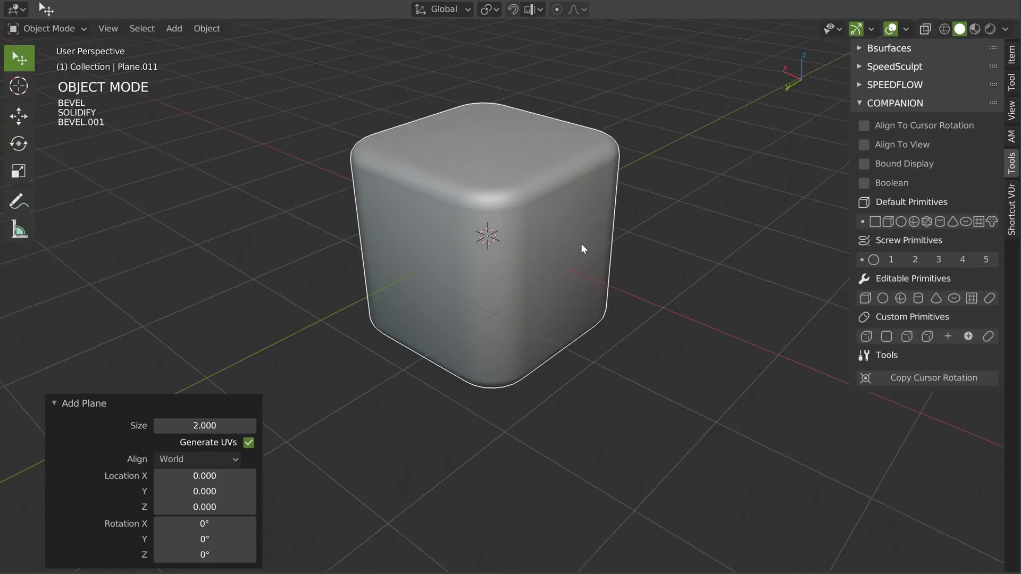
{"action": "key", "text": "x"}
{"action": "left_click", "coordinate": [577, 245]}
Add the fourth custom primitive, the rounded cube with a flat underside, inspect it from below and delete it.
{"action": "left_click", "coordinate": [927, 336]}
{"action": "middle_click_drag", "start_coordinate": [608, 290], "coordinate": [531, 198]}
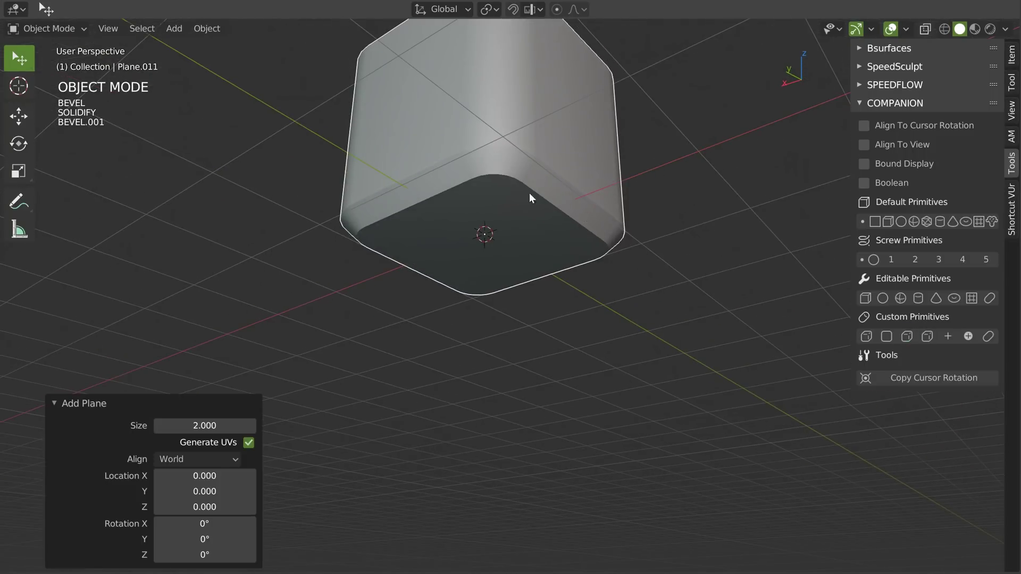
{"action": "middle_click_drag", "start_coordinate": [532, 161], "coordinate": [512, 241]}
{"action": "key", "text": "x"}
{"action": "left_click", "coordinate": [511, 238]}
Preview the next custom primitives, including the rounded cross, deleting each one after it is added.
{"action": "left_click", "coordinate": [930, 336]}
{"action": "middle_click_drag", "start_coordinate": [745, 268], "coordinate": [656, 299]}
{"action": "key", "text": "Delete"}
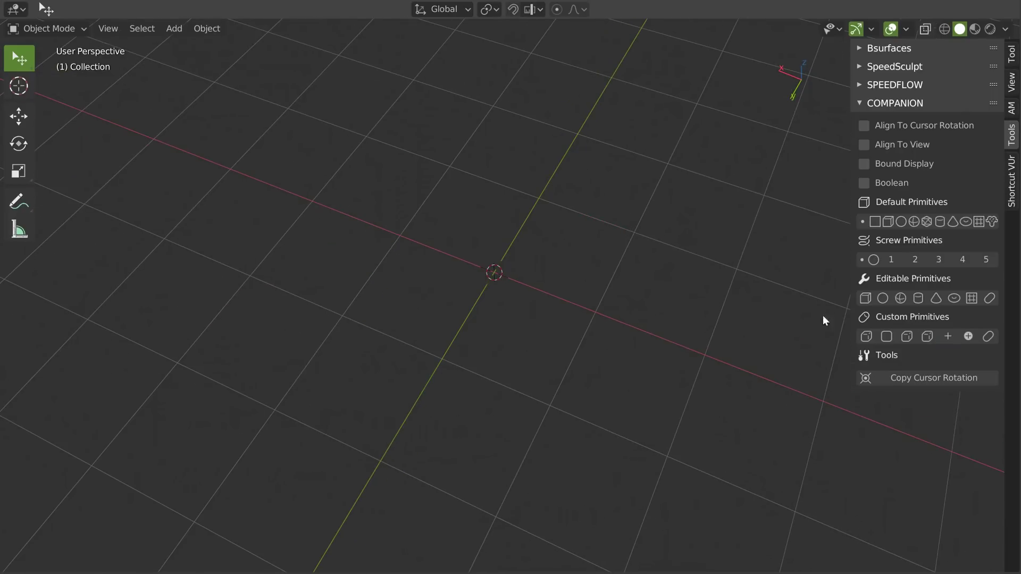
{"action": "left_click", "coordinate": [969, 337]}
{"action": "key", "text": "x"}
{"action": "left_click", "coordinate": [587, 244]}
Add the custom primitive with a rounded-slot outline and delete it again.
{"action": "left_click", "coordinate": [988, 336]}
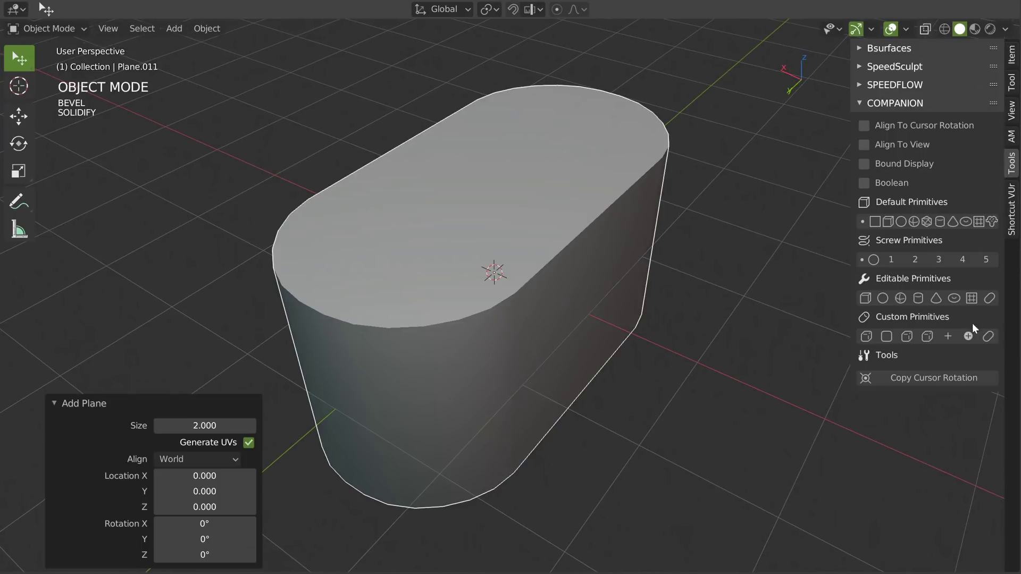
{"action": "key", "text": "x"}
{"action": "left_click", "coordinate": [553, 257]}
Add the single-vertex Screw primitive and extrude its vertex -1.001 along X to form the base disc.
{"action": "mouse_move", "coordinate": [562, 251]}
{"action": "middle_mouse_down"}
{"action": "mouse_move", "coordinate": [582, 233]}
{"action": "mouse_move", "coordinate": [581, 243]}
{"action": "middle_mouse_up"}
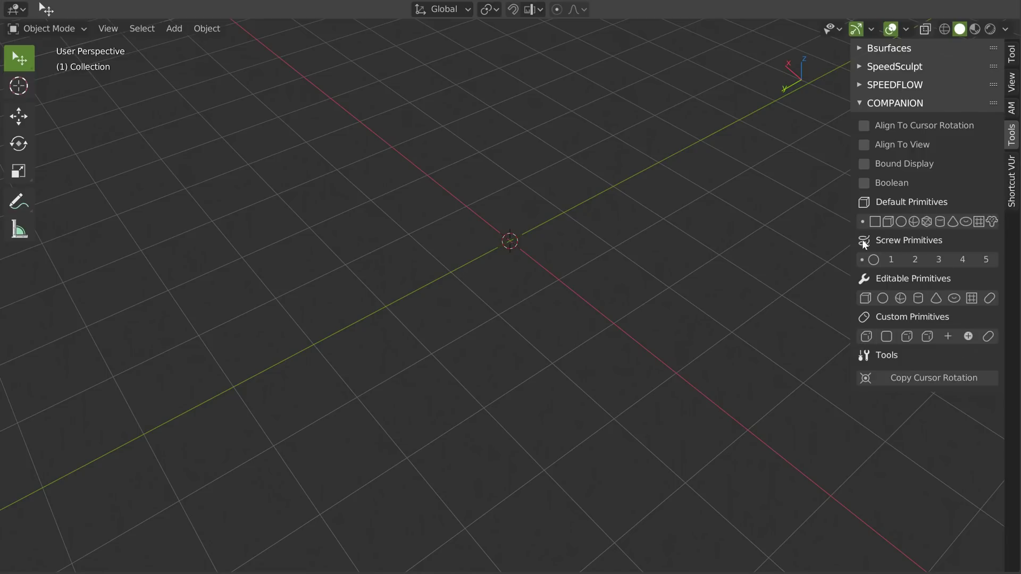
{"action": "middle_click_drag", "start_coordinate": [470, 232], "coordinate": [511, 201]}
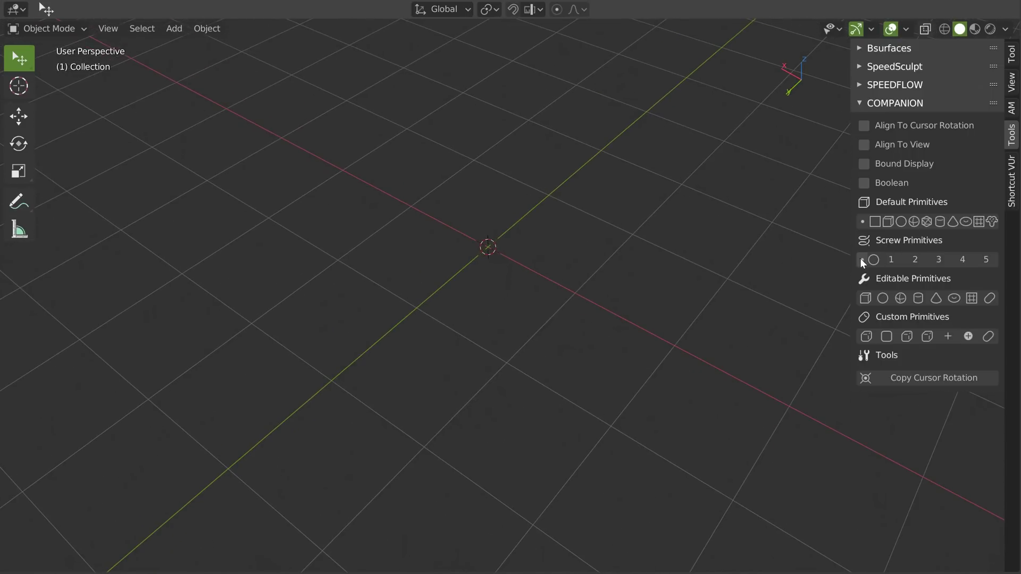
{"action": "left_click", "coordinate": [861, 261]}
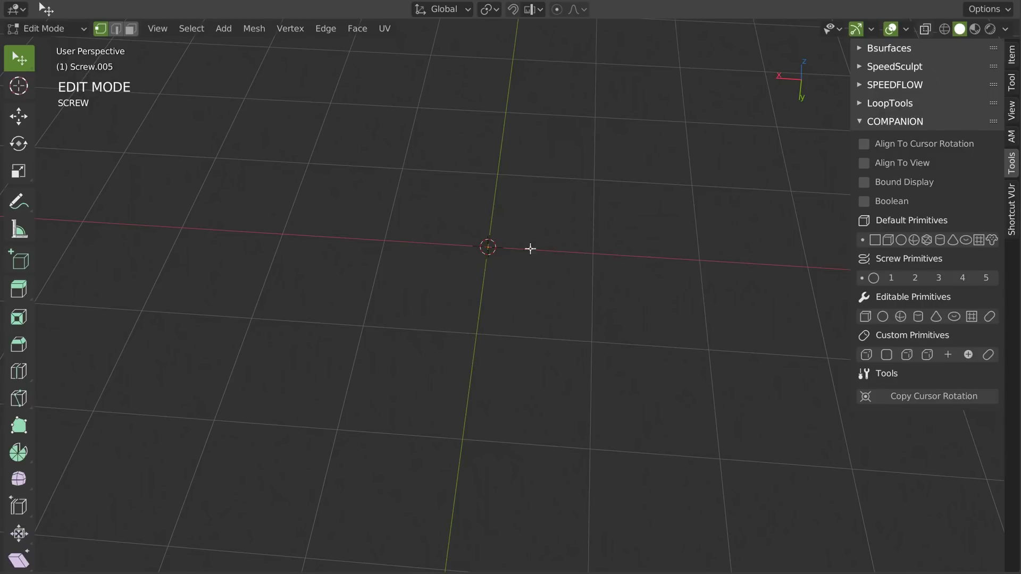
{"action": "key", "text": "e"}
{"action": "key", "text": "x"}
{"action": "left_click", "coordinate": [599, 274]}
Continue the profile by extruding up along Z, outward -0.690 along X, and up along Z again.
{"action": "middle_click_drag", "start_coordinate": [599, 276], "coordinate": [589, 247]}
{"action": "key", "text": "e"}
{"action": "key", "text": "z"}
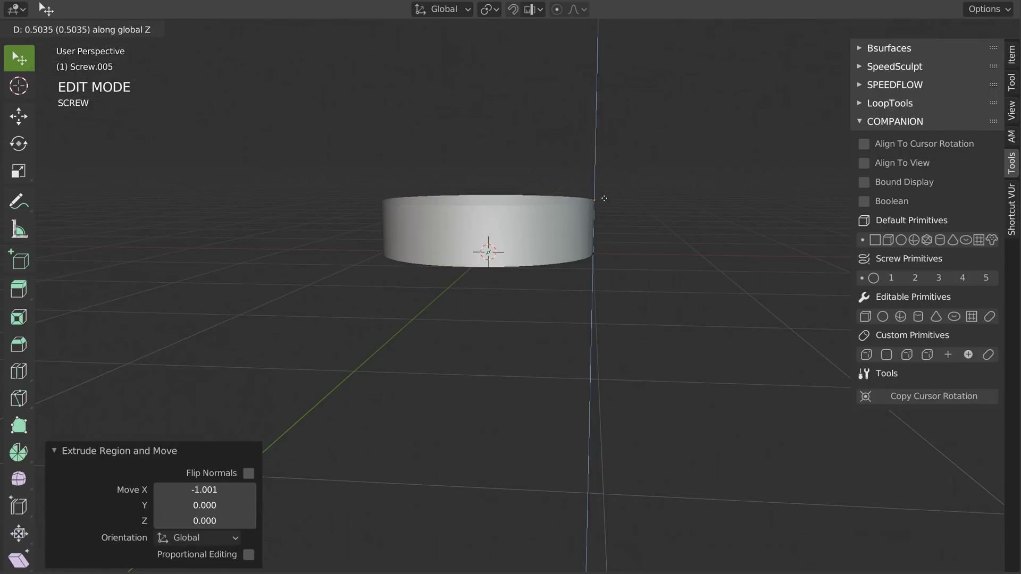
{"action": "left_click", "coordinate": [600, 185]}
{"action": "key", "text": "e"}
{"action": "key", "text": "x"}
{"action": "left_click", "coordinate": [656, 219]}
{"action": "key", "text": "e"}
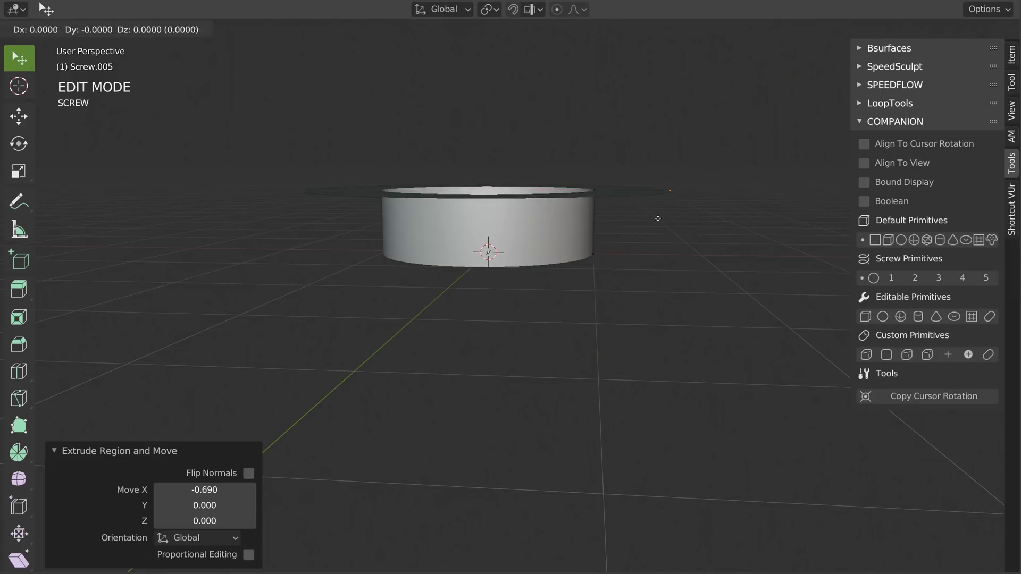
{"action": "key", "text": "z"}
{"action": "left_click", "coordinate": [660, 129]}
Round the inner corner between the base and the wider ring with a vertex-group Bevel, width 0.37 and 9 segments.
{"action": "middle_click_drag", "start_coordinate": [660, 130], "coordinate": [635, 233]}
{"action": "left_click", "coordinate": [588, 286]}
{"action": "key", "text": "shift+w"}
{"action": "left_click", "coordinate": [677, 295]}
{"action": "left_click", "coordinate": [770, 291]}
{"action": "key", "text": "d"}
{"action": "left_click", "coordinate": [734, 297]}
{"action": "key", "text": "4"}
{"action": "key", "text": "4"}
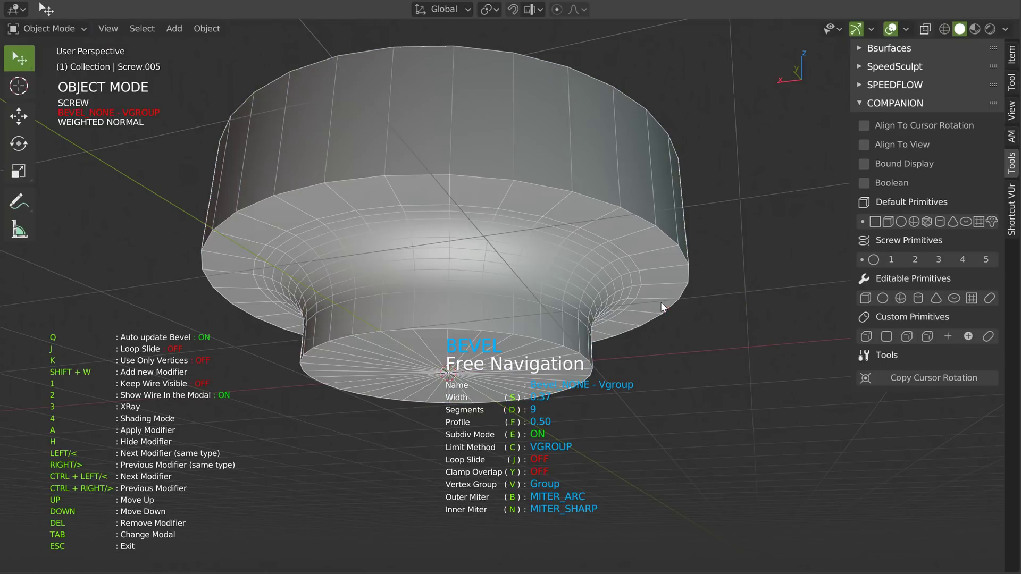
Turn off Flip Normals in the object's Screw modifier.
{"action": "key", "text": "shift+w"}
{"action": "left_click", "coordinate": [568, 364]}
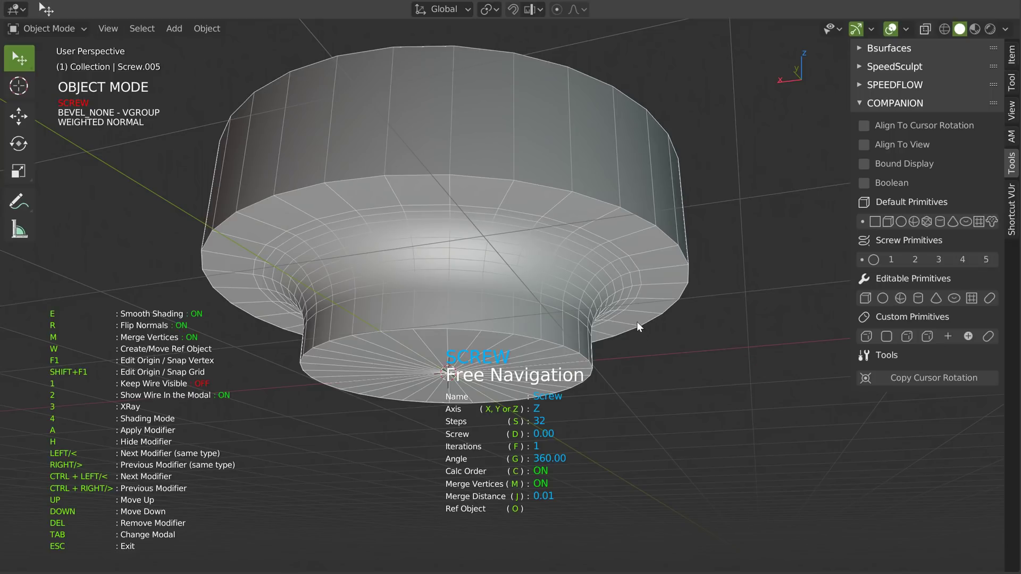
{"action": "key", "text": "r"}
Add a second vertex-group Bevel with a width of 0.11 to the wide ring's lower outer corner.
{"action": "mouse_move", "coordinate": [636, 324]}
{"action": "middle_mouse_down"}
{"action": "mouse_move", "coordinate": [611, 269]}
{"action": "mouse_move", "coordinate": [611, 286]}
{"action": "mouse_move", "coordinate": [649, 299]}
{"action": "middle_mouse_up"}
{"action": "key", "text": "Tab"}
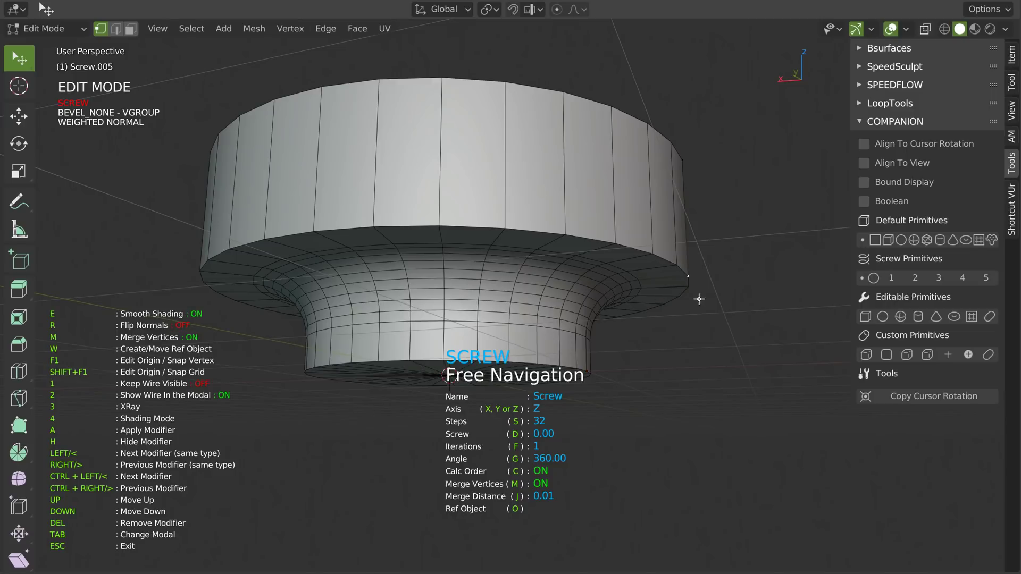
{"action": "key", "text": "Escape"}
{"action": "key", "text": "space"}
{"action": "left_click", "coordinate": [815, 299]}
{"action": "left_click", "coordinate": [825, 305]}
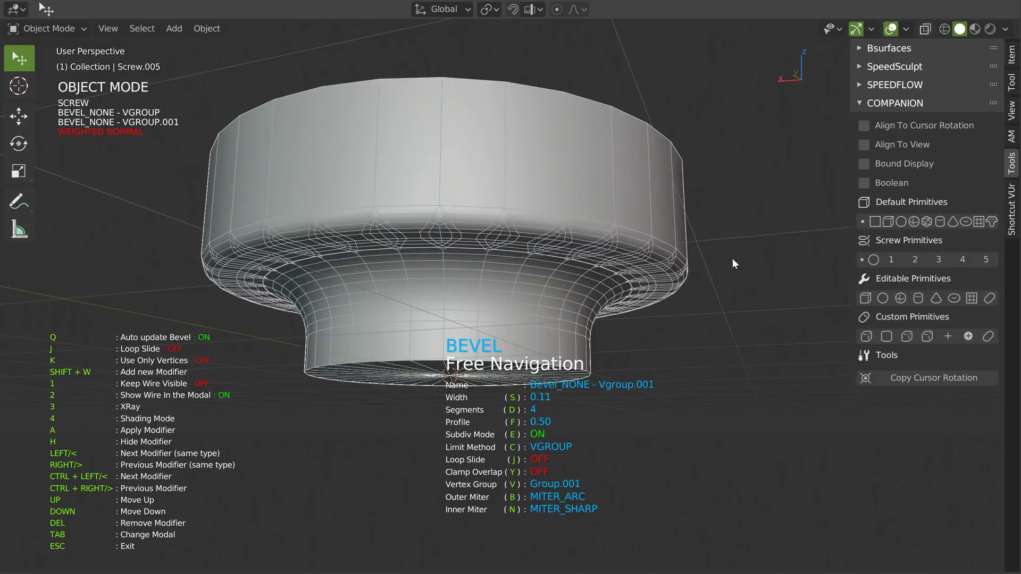
Move the new Bevel above the first one in the stack and set its segments to 1.
{"action": "key", "text": "Up"}
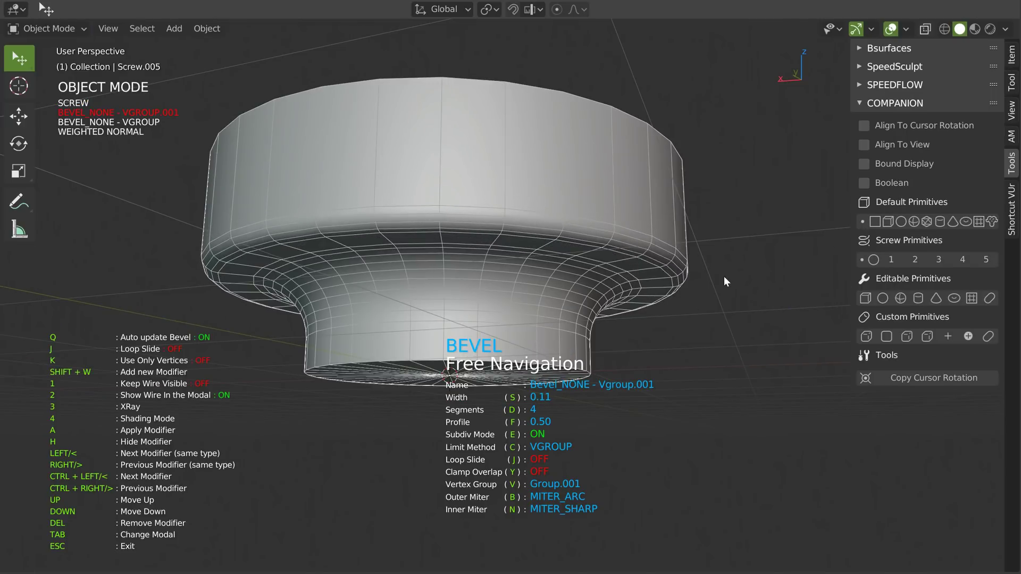
{"action": "key", "text": "d"}
{"action": "middle_click_drag", "start_coordinate": [630, 269], "coordinate": [673, 191]}
Extrude the profile's top vertex inward 0.831 along X and up along Z to form a raised collar.
{"action": "key", "text": "Tab"}
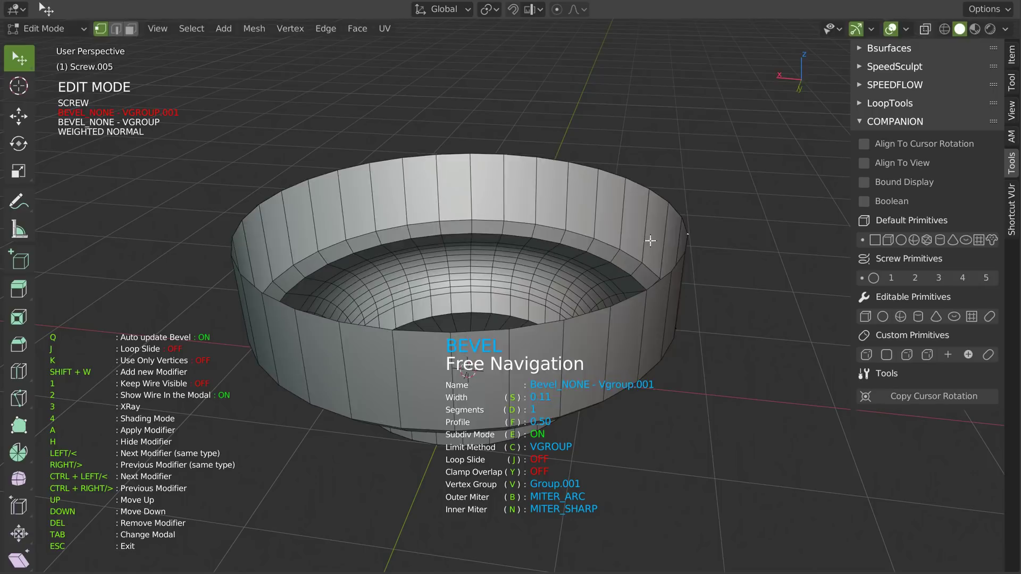
{"action": "key", "text": "e"}
{"action": "key", "text": "x"}
{"action": "left_click", "coordinate": [537, 232]}
{"action": "key", "text": "e"}
{"action": "key", "text": "z"}
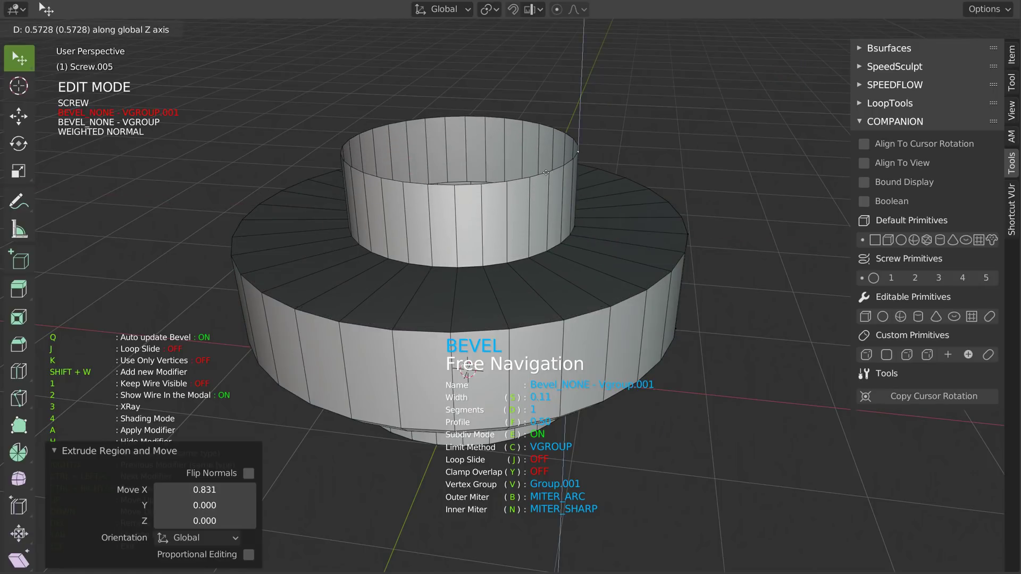
{"action": "left_click", "coordinate": [492, 185]}
Extrude the collar's inner vertex down along Z and move it 0.129 along X to taper the hole.
{"action": "key", "text": "e"}
{"action": "key", "text": "z"}
{"action": "left_click", "coordinate": [487, 186]}
{"action": "middle_click_drag", "start_coordinate": [487, 187], "coordinate": [492, 221]}
{"action": "key", "text": "g"}
{"action": "key", "text": "x"}
{"action": "left_click", "coordinate": [494, 223]}
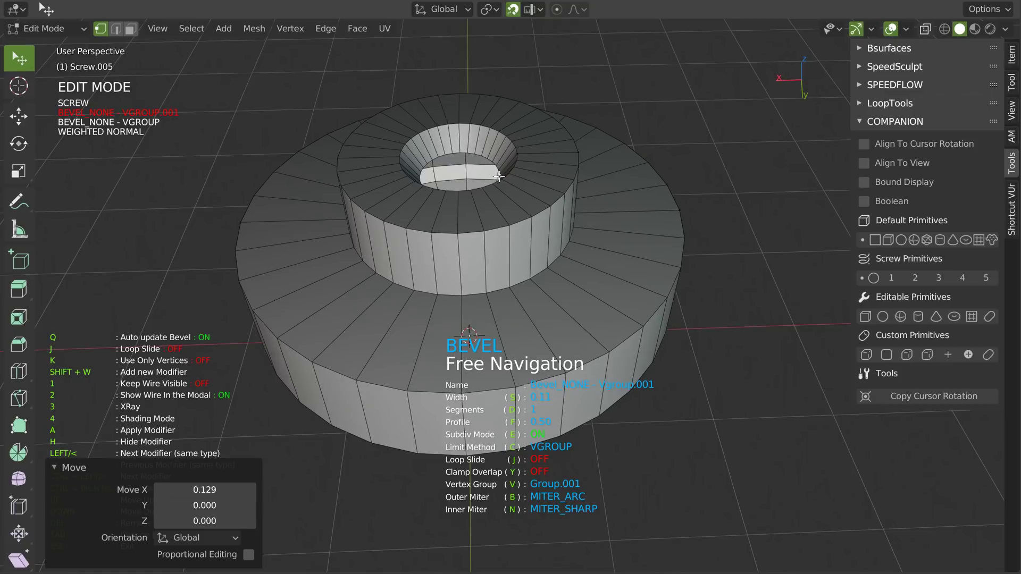
Extrude the hole's lower vertex 0.293 along X and 0.220 along Z to close the hole at the axis.
{"action": "scroll", "coordinate": [500, 178], "scroll_direction": "up", "scroll_amount": 4}
{"action": "key", "text": "g"}
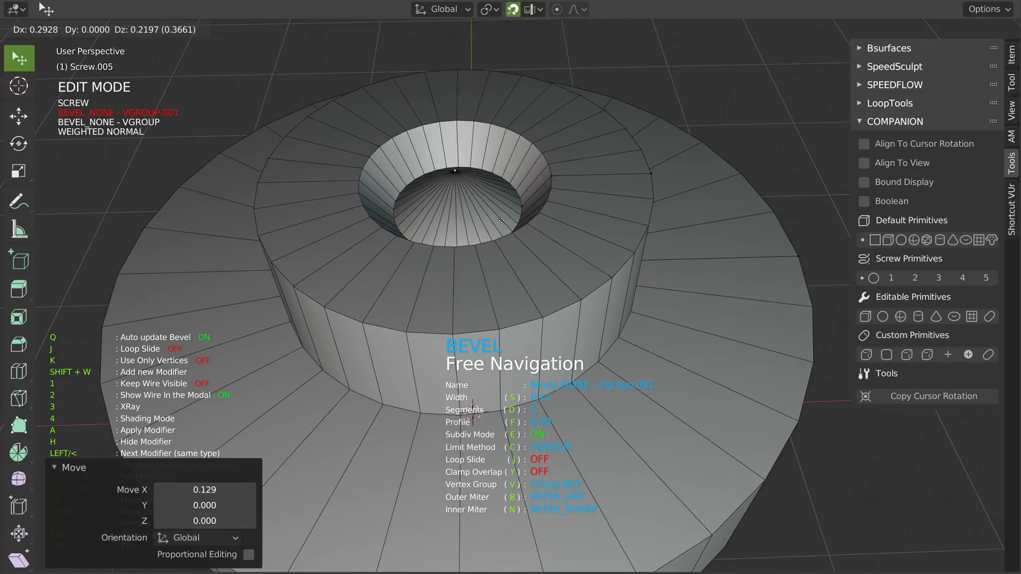
{"action": "left_click", "coordinate": [501, 220]}
{"action": "scroll", "coordinate": [612, 208], "scroll_direction": "down", "scroll_amount": 1}
{"action": "middle_click_drag", "start_coordinate": [612, 208], "coordinate": [496, 187]}
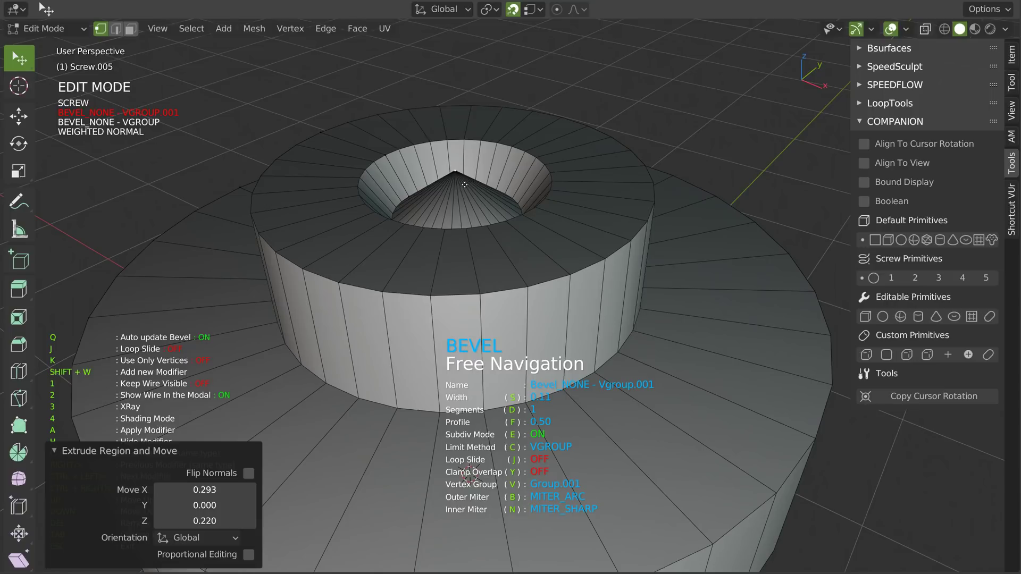
Move the centre vertex -0.220 along Z to flatten the hole's floor.
{"action": "key", "text": "g"}
{"action": "key", "text": "z"}
{"action": "left_click", "coordinate": [411, 196]}
{"action": "middle_click_drag", "start_coordinate": [445, 217], "coordinate": [518, 196]}
{"action": "scroll", "coordinate": [537, 166], "scroll_direction": "down", "scroll_amount": 4}
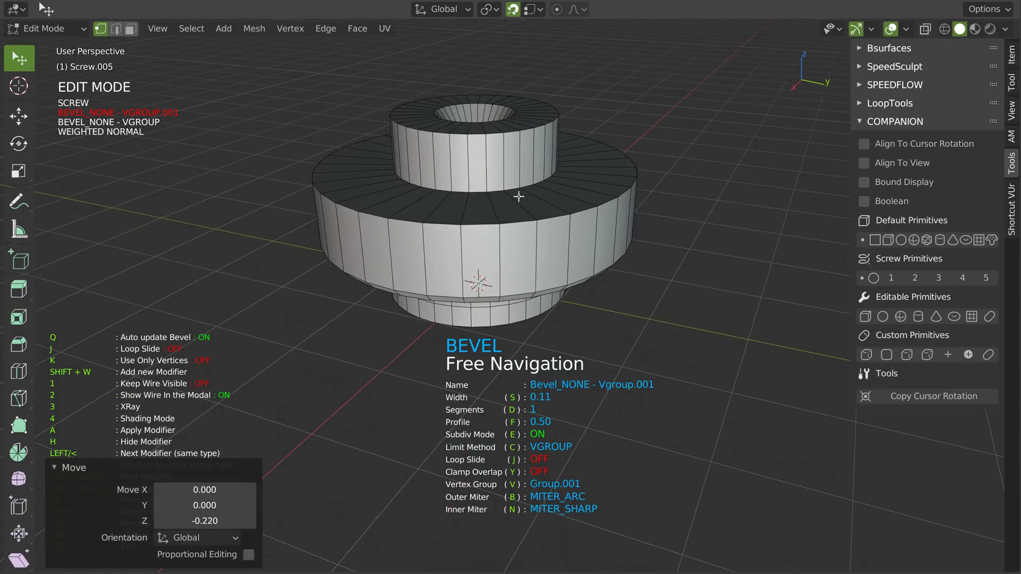
Inspect the revolved part from several angles with different shading and open the Screw modifier's settings.
{"action": "middle_click_drag", "start_coordinate": [526, 321], "coordinate": [515, 219]}
{"action": "middle_click_drag", "start_coordinate": [525, 160], "coordinate": [521, 197]}
{"action": "key", "text": "4"}
{"action": "key", "text": "4"}
{"action": "key", "text": "shift+w"}
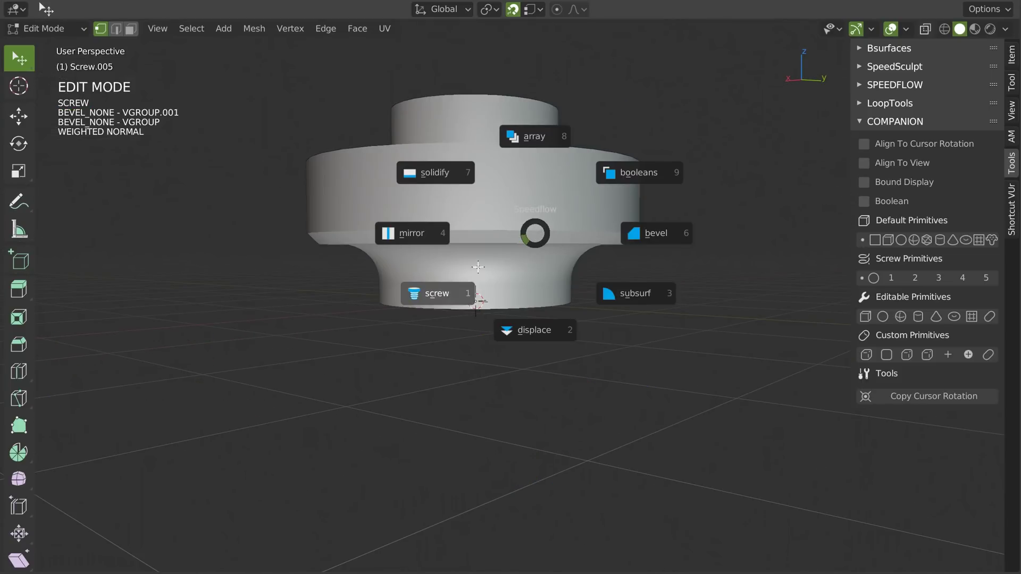
{"action": "left_click", "coordinate": [445, 297]}
{"action": "middle_click_drag", "start_coordinate": [444, 299], "coordinate": [523, 206]}
Bevel the corner where the collar meets the disc with width 0.27 and 1 segment.
{"action": "key", "text": "Tab"}
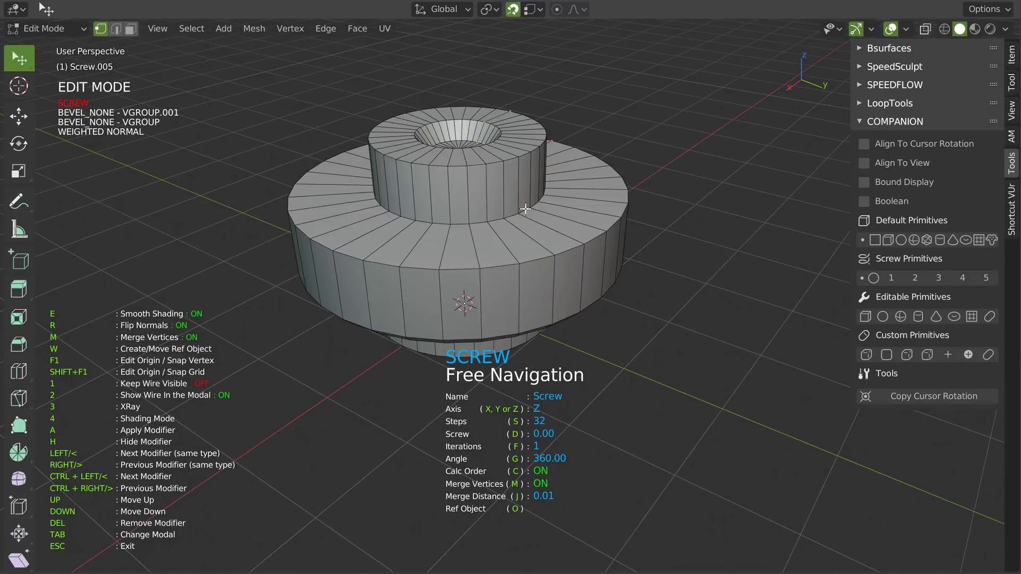
{"action": "middle_click_drag", "start_coordinate": [569, 161], "coordinate": [520, 167]}
{"action": "key", "text": "shift+w"}
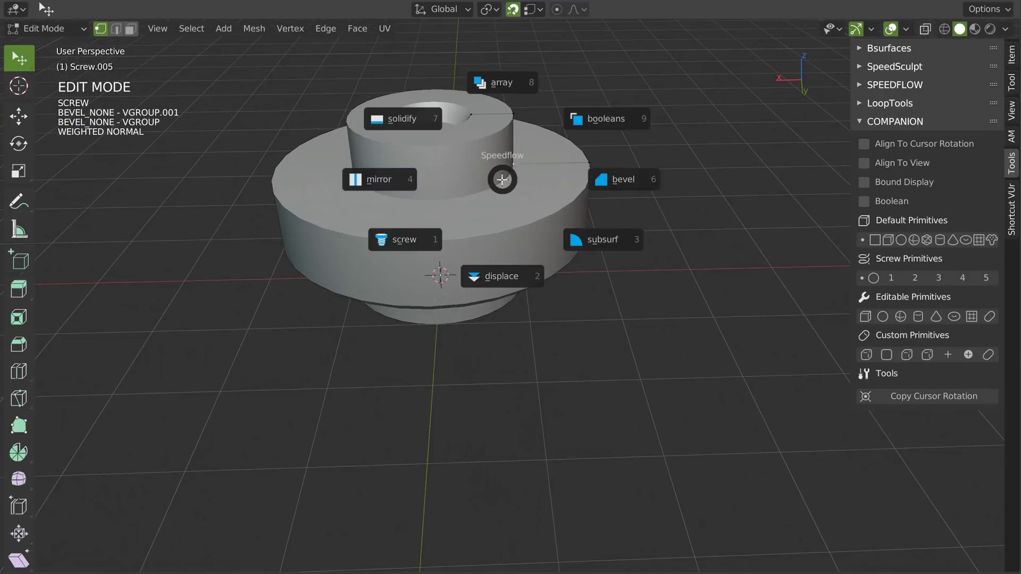
{"action": "left_click", "coordinate": [662, 186]}
{"action": "key", "text": "d"}
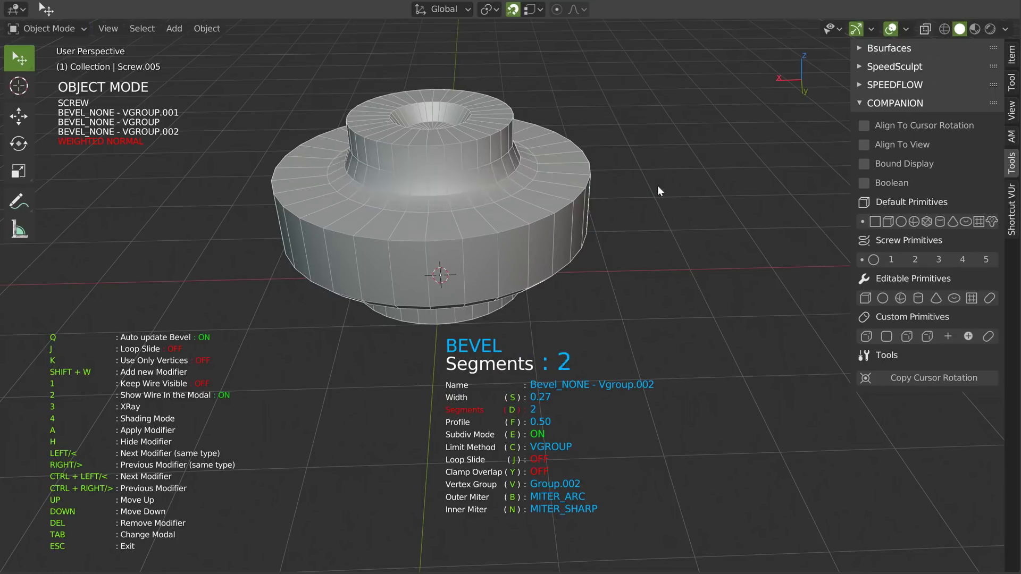
{"action": "left_click", "coordinate": [617, 188]}
Bevel the collar's top outer edge with width 0.12 and 11 segments.
{"action": "middle_click_drag", "start_coordinate": [601, 188], "coordinate": [527, 216]}
{"action": "key", "text": "Tab"}
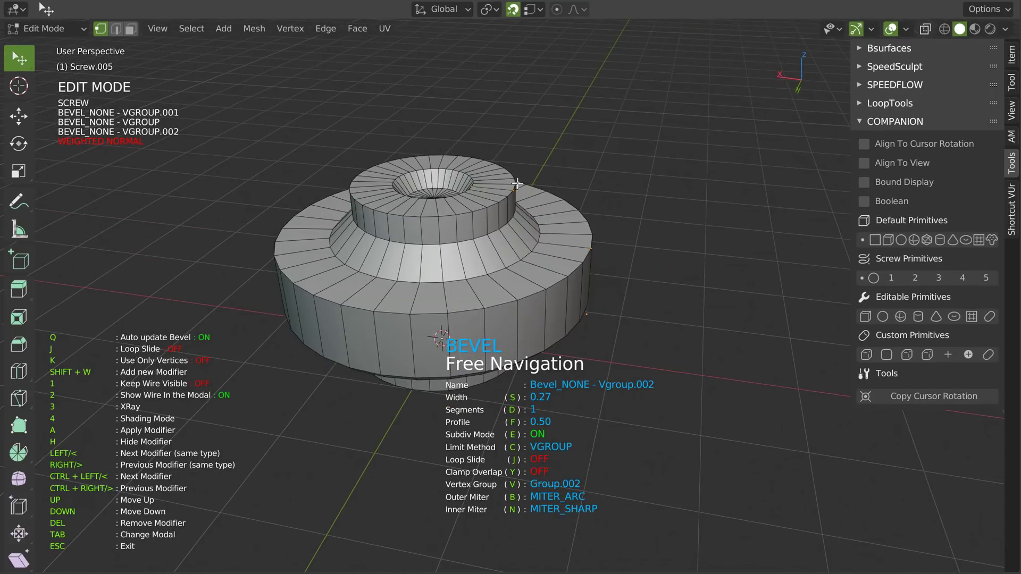
{"action": "key", "text": "shift+w"}
{"action": "left_click", "coordinate": [641, 193]}
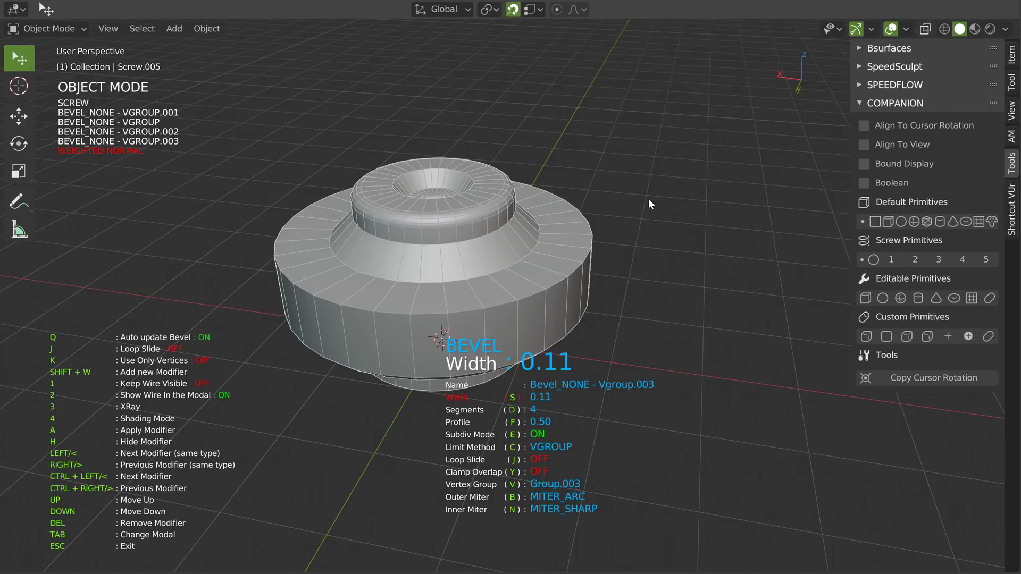
{"action": "key", "text": "d"}
{"action": "left_click", "coordinate": [585, 203]}
Bevel the rim of the collar's hole with width 0.13 and 10 segments.
{"action": "scroll", "coordinate": [493, 157], "scroll_direction": "up", "scroll_amount": 5}
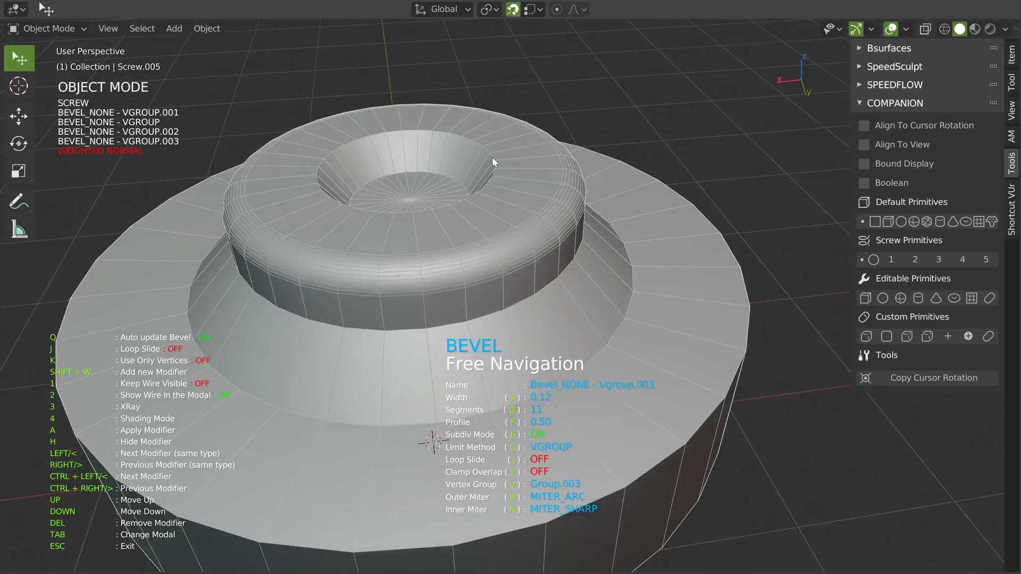
{"action": "key", "text": "Tab"}
{"action": "key", "text": "shift+w"}
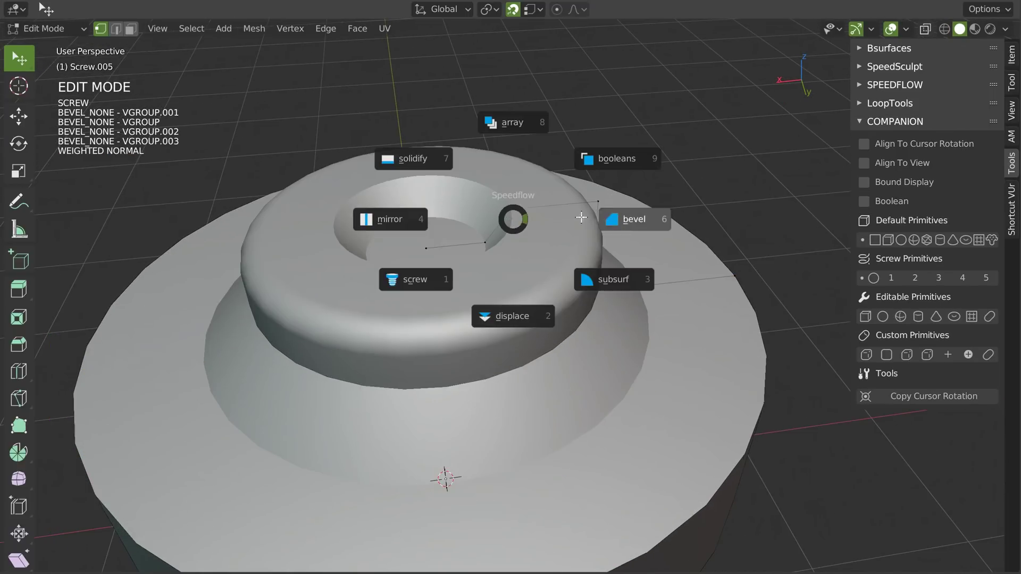
{"action": "left_click", "coordinate": [656, 224]}
{"action": "key", "text": "s"}
{"action": "left_click", "coordinate": [681, 225]}
{"action": "key", "text": "d"}
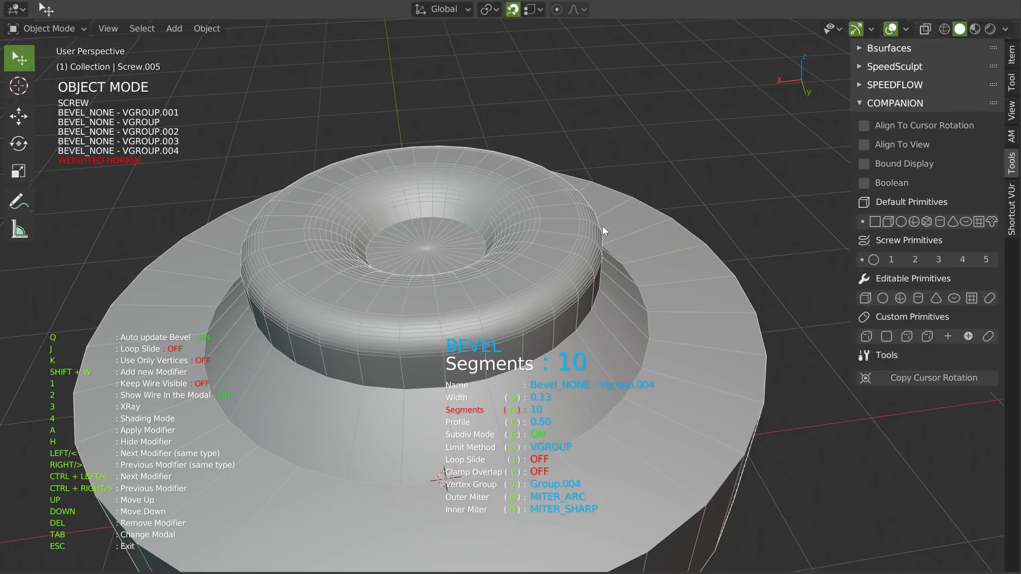
{"action": "left_click", "coordinate": [602, 226]}
Add an angle-limited Bevel modifier with width 0.01 to the whole part and hide the viewport overlays.
{"action": "scroll", "coordinate": [587, 205], "scroll_direction": "down", "scroll_amount": 3}
{"action": "scroll", "coordinate": [588, 205], "scroll_direction": "down", "scroll_amount": 2}
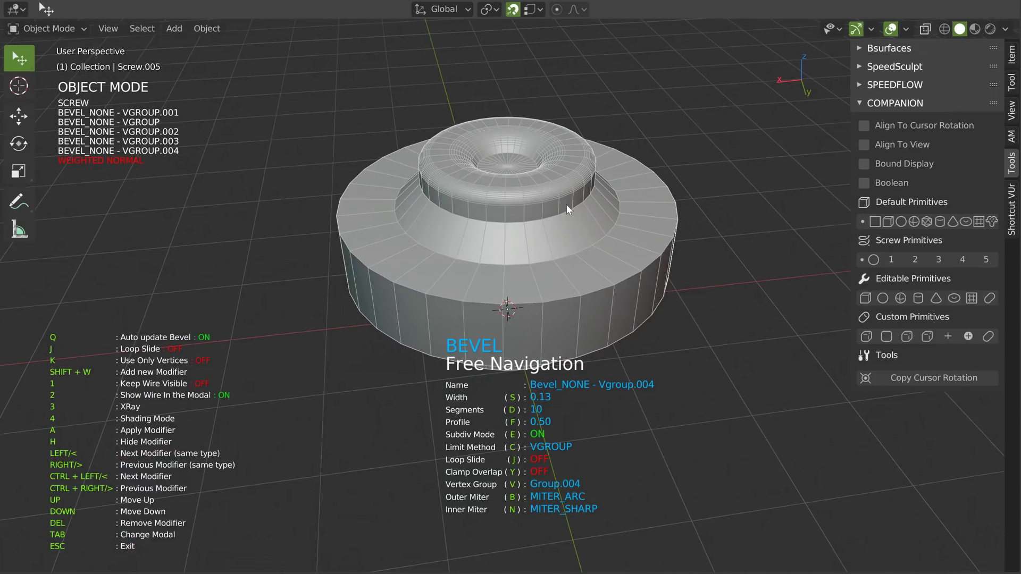
{"action": "key", "text": "shift+w"}
{"action": "left_click", "coordinate": [590, 219]}
{"action": "key", "text": "s"}
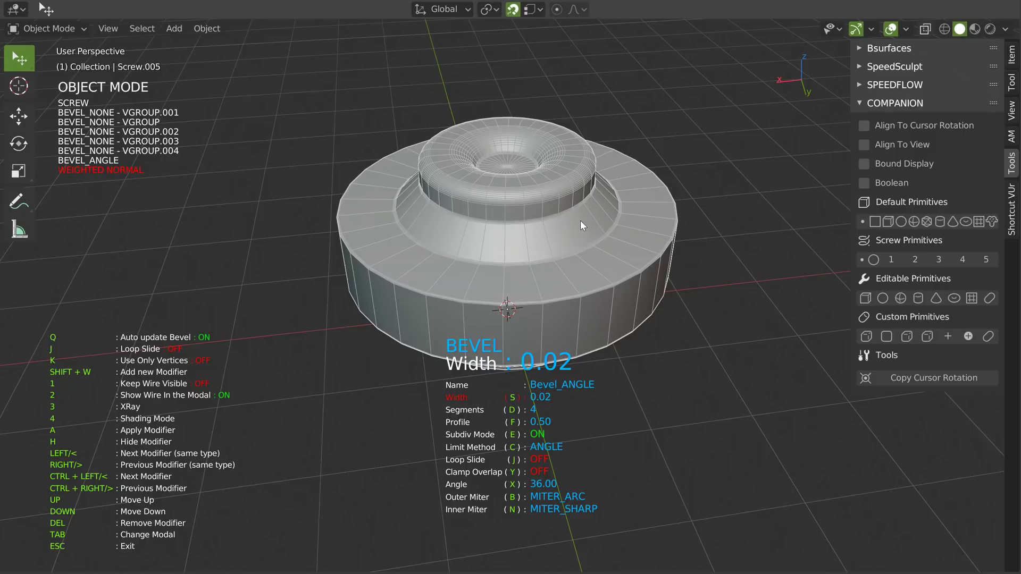
{"action": "left_click", "coordinate": [580, 226]}
{"action": "key", "text": "shift+alt+z"}
{"action": "middle_click_drag", "start_coordinate": [582, 224], "coordinate": [571, 146]}
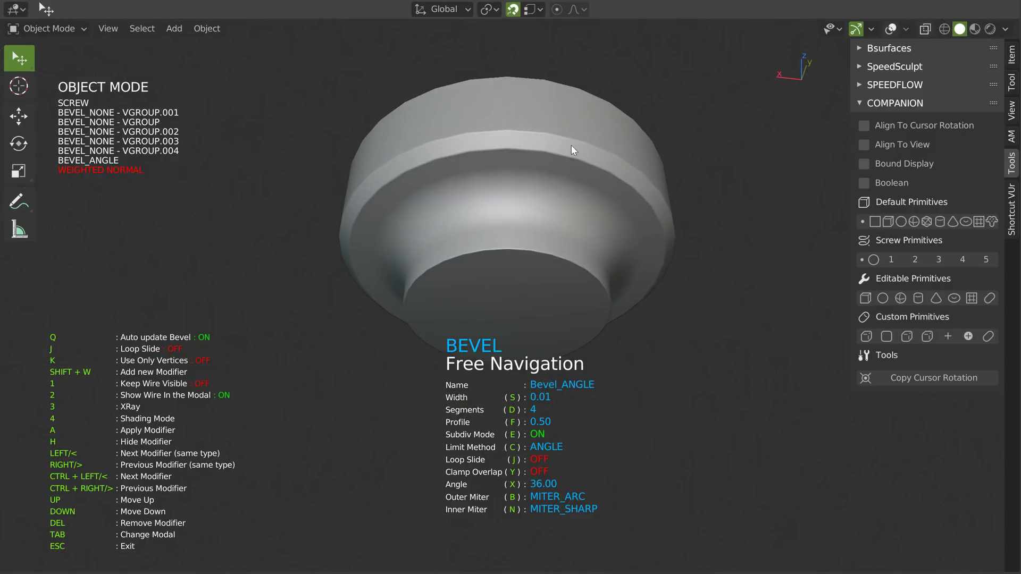
Set the Screw modifier's steps to 103 and check the surface with the wireframe and overlays hidden.
{"action": "key", "text": "shift+w"}
{"action": "left_click", "coordinate": [481, 181]}
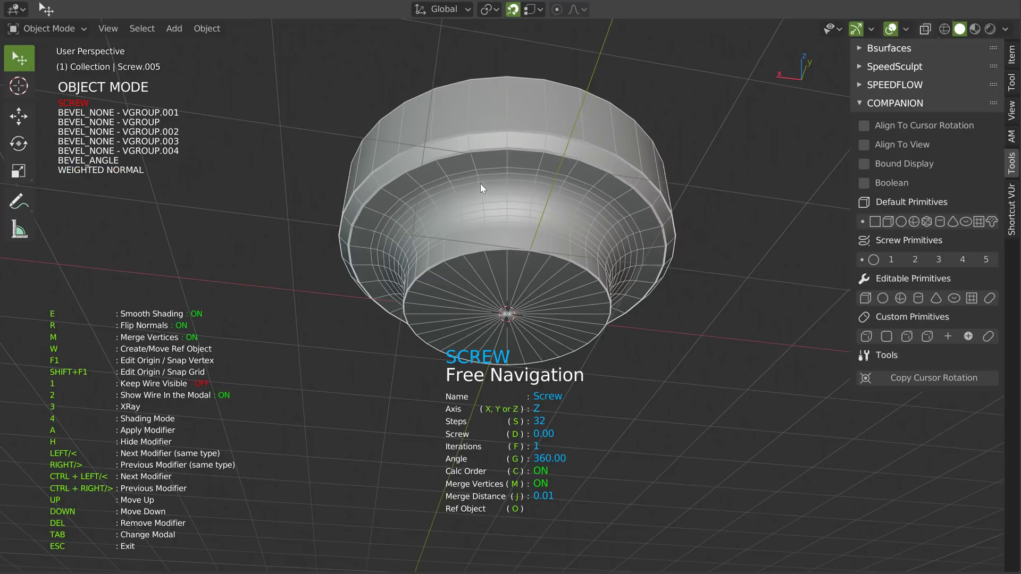
{"action": "key", "text": "s"}
{"action": "left_click", "coordinate": [737, 200]}
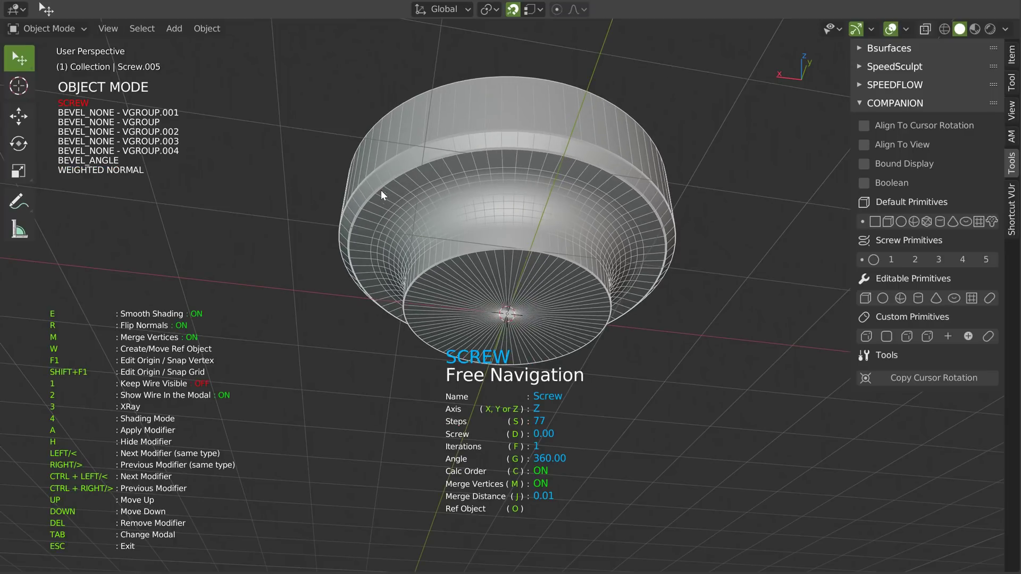
{"action": "key", "text": "2"}
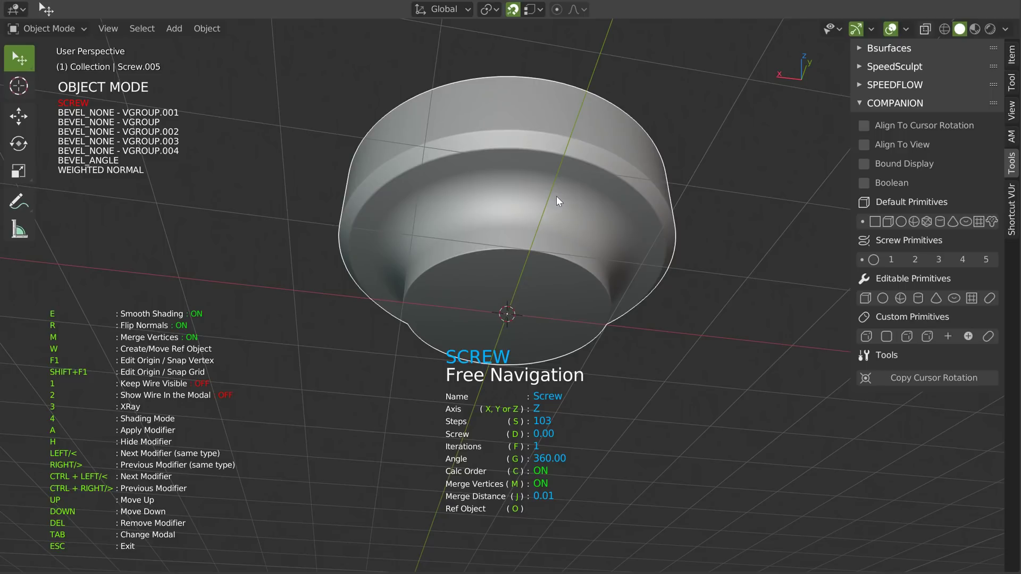
{"action": "key", "text": "2"}
{"action": "key", "text": "shift+alt+z"}
Set the Screw modifier's steps to 124, check the part's surface and show the overlays again.
{"action": "key", "text": "s"}
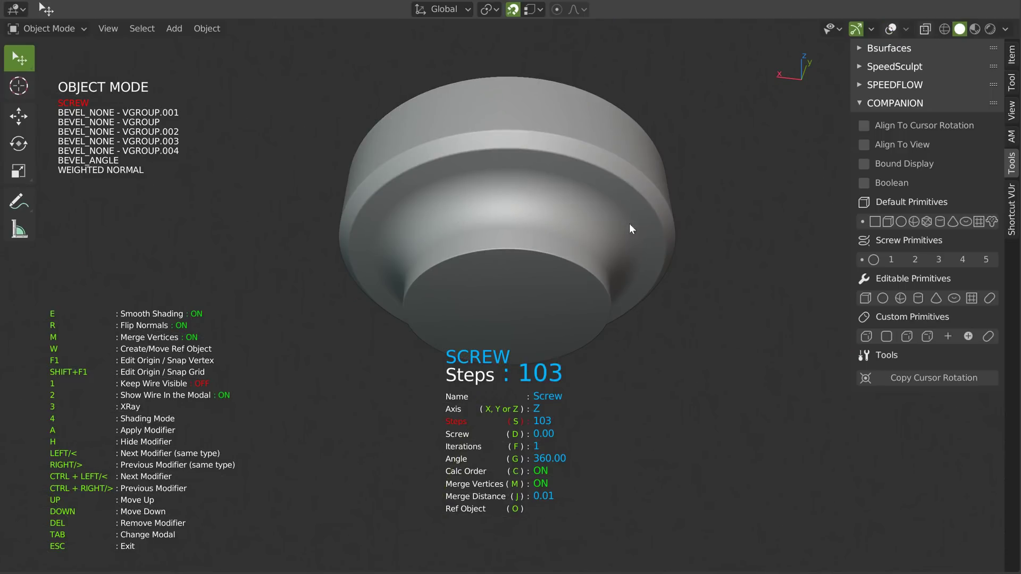
{"action": "left_click", "coordinate": [475, 238]}
{"action": "key", "text": "s"}
{"action": "left_click", "coordinate": [230, 246]}
{"action": "key", "text": "s"}
{"action": "left_click", "coordinate": [612, 242]}
{"action": "type", "text": "s124"}
{"action": "key", "text": "Return"}
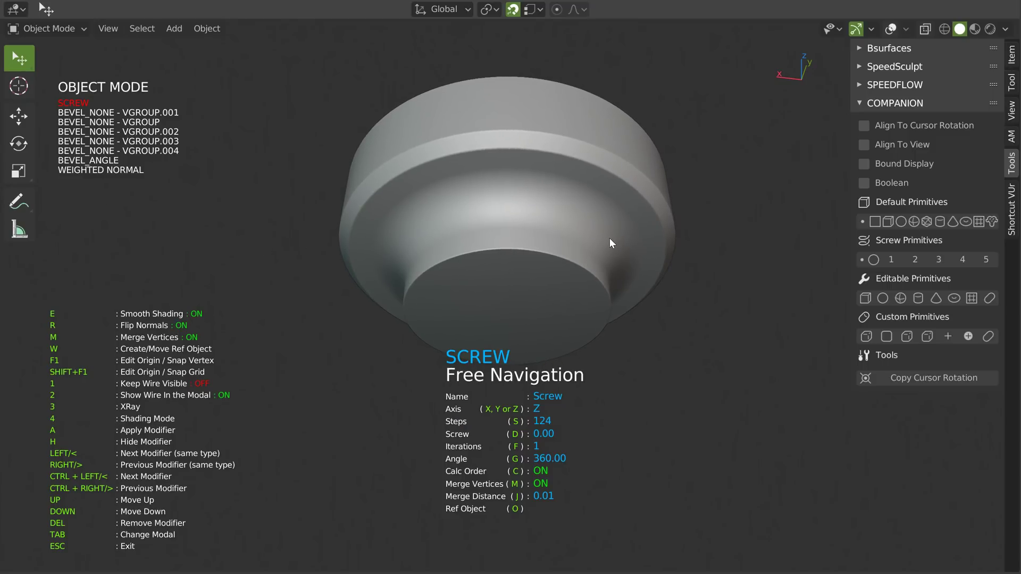
{"action": "middle_click_drag", "start_coordinate": [562, 144], "coordinate": [570, 237]}
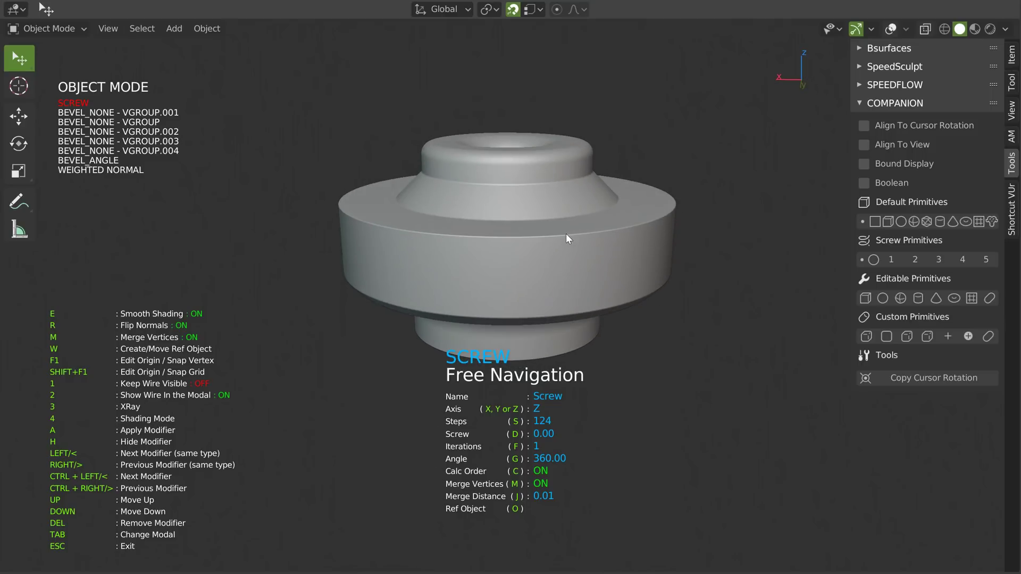
{"action": "key", "text": "shift+alt+z"}
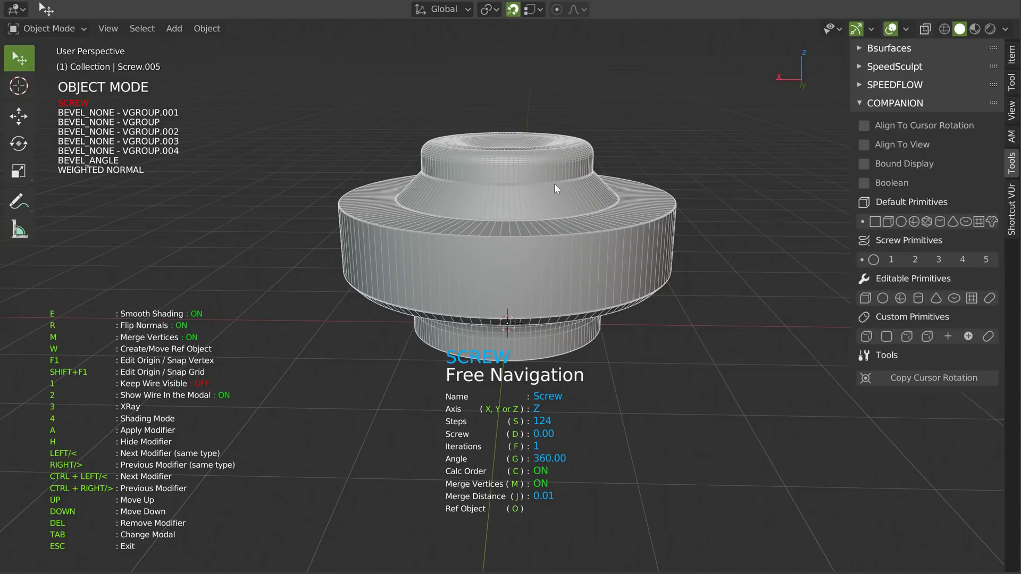
Raise the collar's top with a Displace modifier along Z at strength 0.17.
{"action": "key", "text": "Tab"}
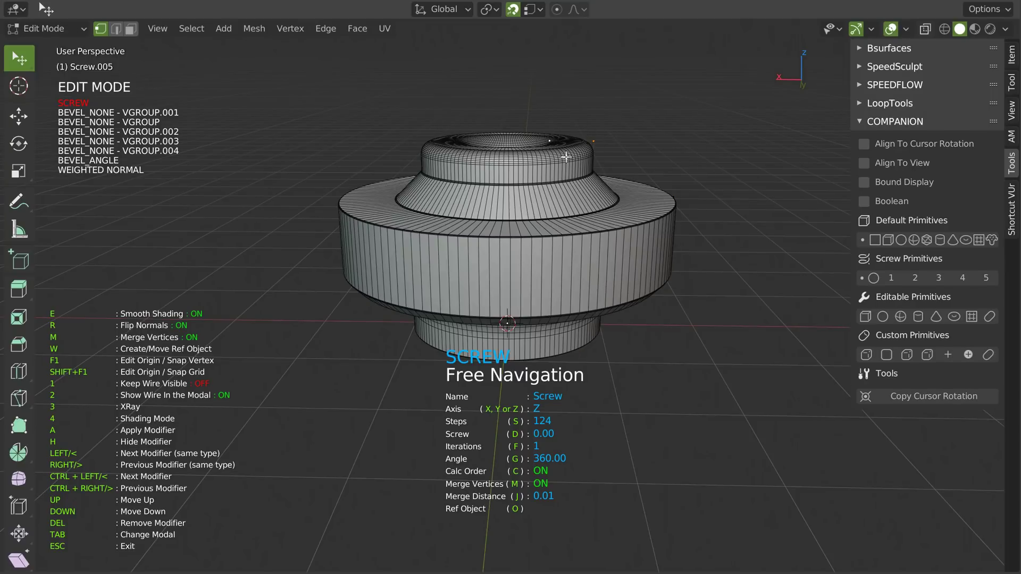
{"action": "key", "text": "Tab"}
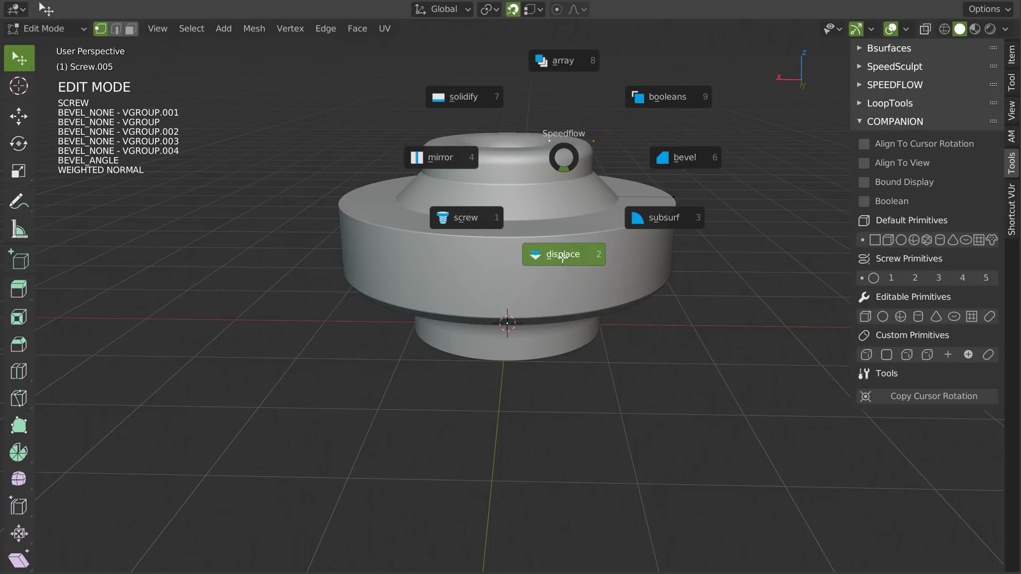
{"action": "left_click", "coordinate": [562, 256]}
{"action": "key", "text": "s"}
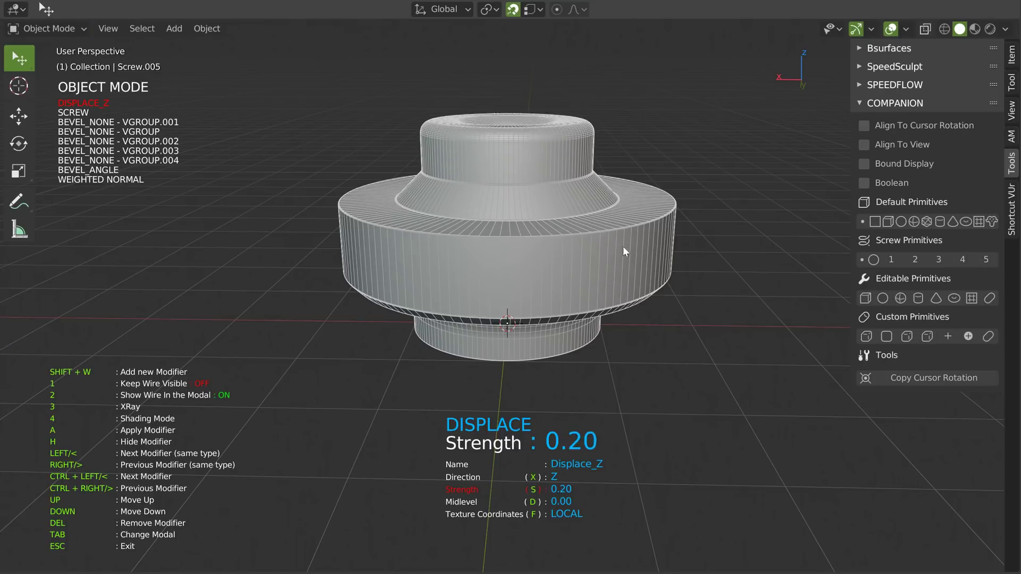
{"action": "left_click", "coordinate": [564, 216]}
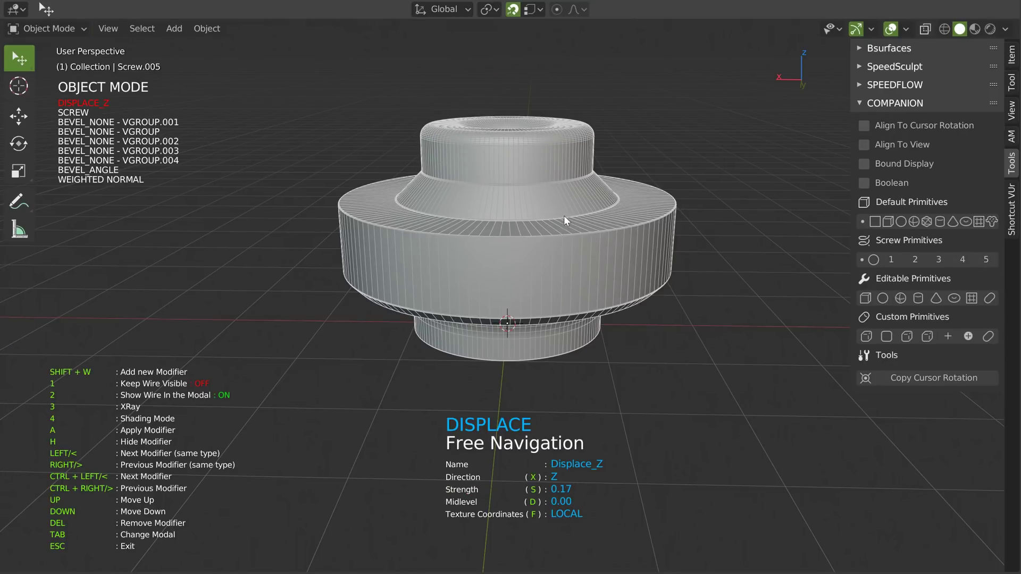
{"action": "key", "text": "Escape"}
Add a vertex-group Displace modifier along X to the disc's outer wall and vary its strength.
{"action": "middle_click_drag", "start_coordinate": [555, 177], "coordinate": [598, 251]}
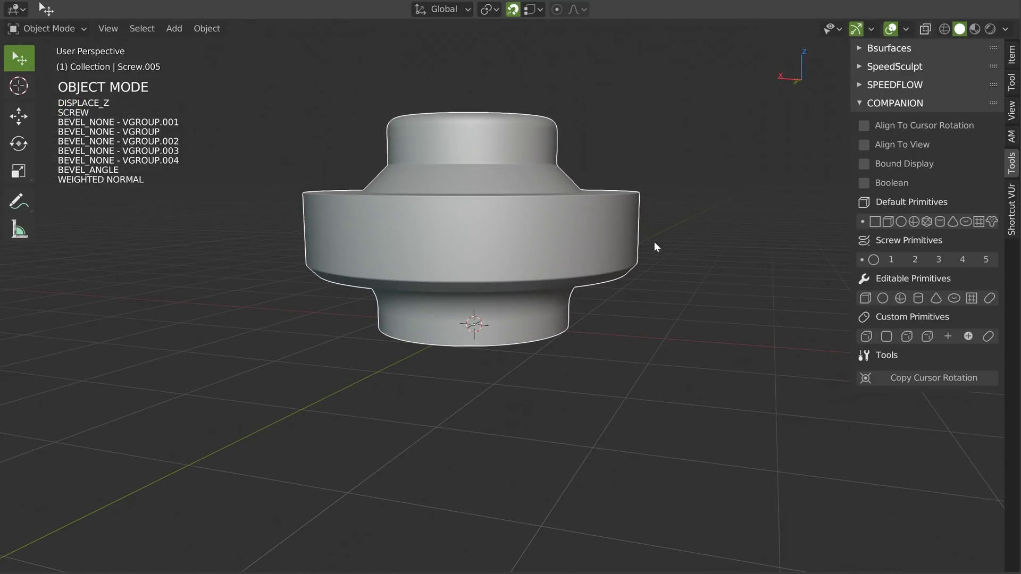
{"action": "key", "text": "Tab"}
{"action": "key", "text": "shift+space"}
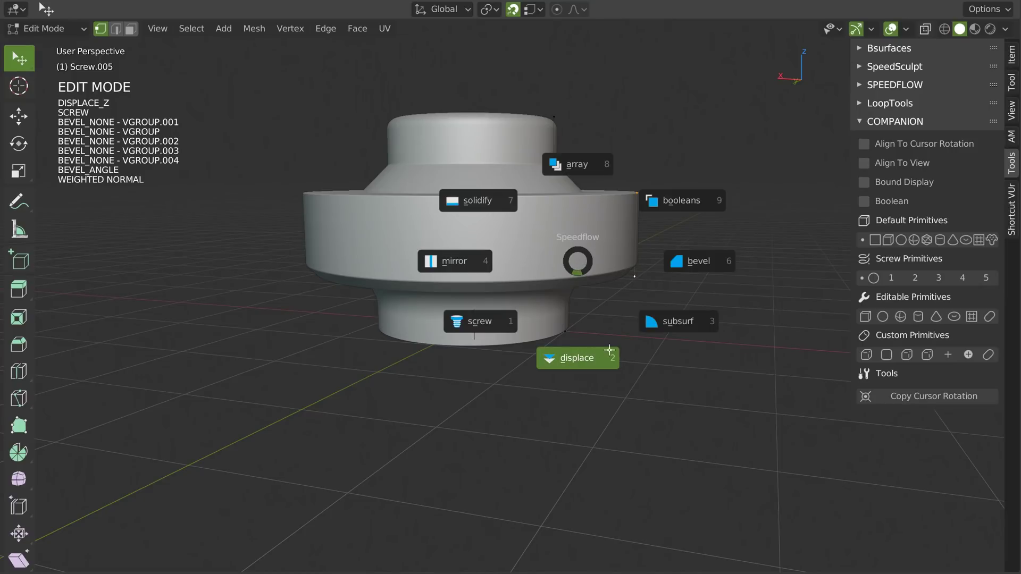
{"action": "left_click", "coordinate": [569, 335]}
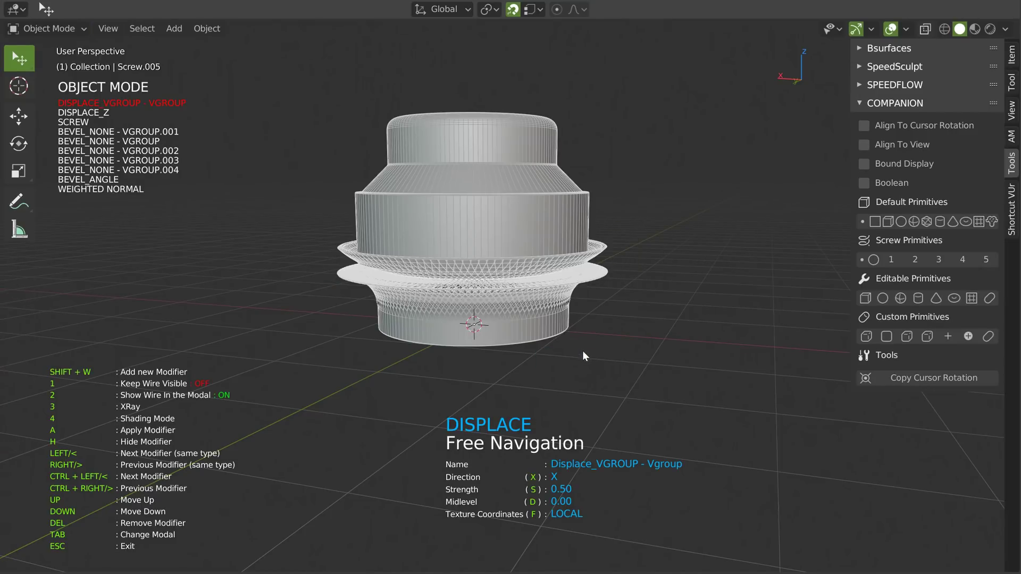
{"action": "key", "text": "s"}
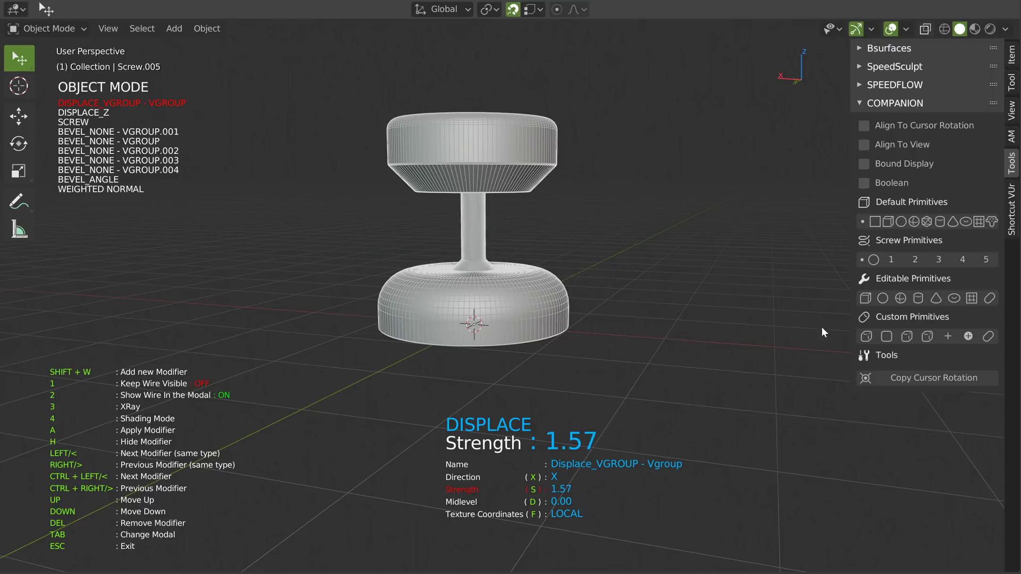
{"action": "left_click", "coordinate": [433, 294]}
Readjust the outer wall's Displace strength to bring the disc back to a wide shape.
{"action": "middle_click_drag", "start_coordinate": [590, 170], "coordinate": [618, 225]}
{"action": "scroll", "coordinate": [618, 226], "scroll_direction": "down", "scroll_amount": 4}
{"action": "middle_click_drag", "start_coordinate": [606, 277], "coordinate": [675, 184]}
{"action": "key", "text": "s"}
{"action": "left_click", "coordinate": [713, 229]}
{"action": "key", "text": "s"}
{"action": "left_click", "coordinate": [745, 237]}
{"action": "mouse_move", "coordinate": [745, 238]}
{"action": "middle_mouse_down"}
{"action": "mouse_move", "coordinate": [639, 181]}
{"action": "mouse_move", "coordinate": [576, 181]}
{"action": "mouse_move", "coordinate": [596, 247]}
{"action": "mouse_move", "coordinate": [561, 180]}
{"action": "mouse_move", "coordinate": [569, 258]}
{"action": "middle_mouse_up"}
Set the Screw modifier's steps to 64 and leave the modifier's settings.
{"action": "key", "text": "Tab"}
{"action": "left_click", "coordinate": [507, 328]}
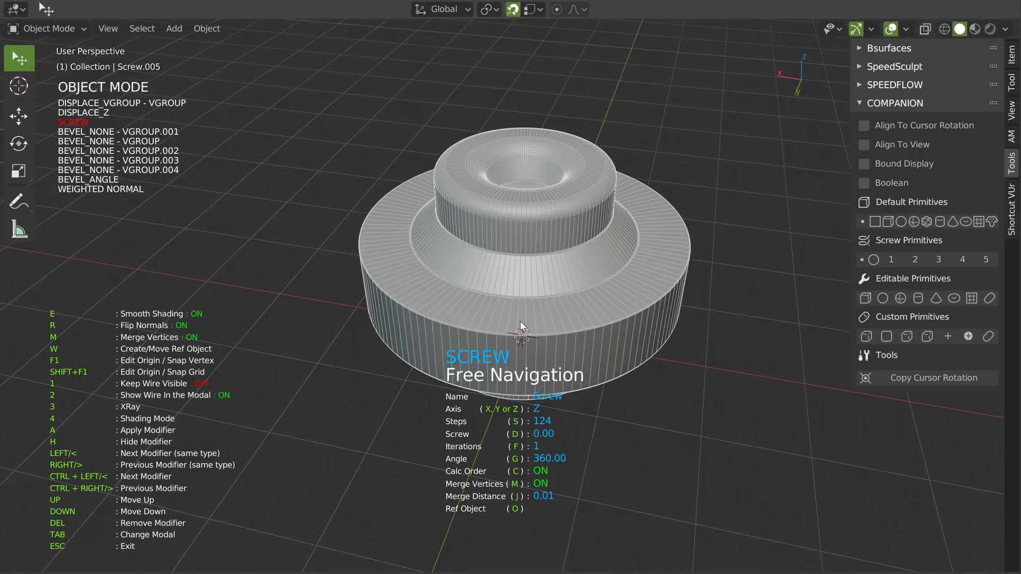
{"action": "type", "text": "s64"}
{"action": "key", "text": "Return"}
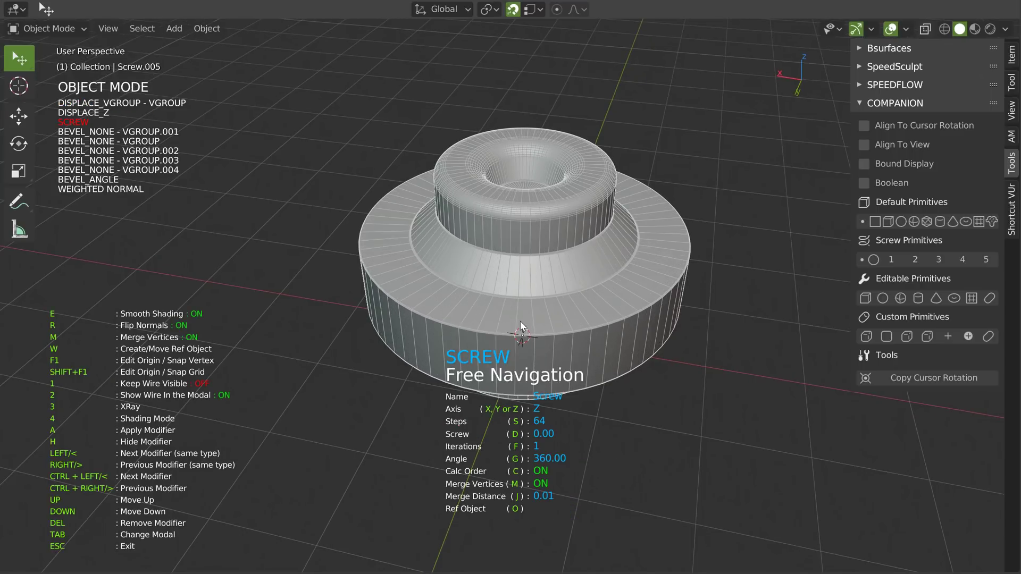
{"action": "mouse_move", "coordinate": [520, 320]}
{"action": "middle_mouse_down"}
{"action": "mouse_move", "coordinate": [581, 264]}
{"action": "mouse_move", "coordinate": [621, 247]}
{"action": "middle_mouse_up"}
{"action": "key", "text": "Escape"}
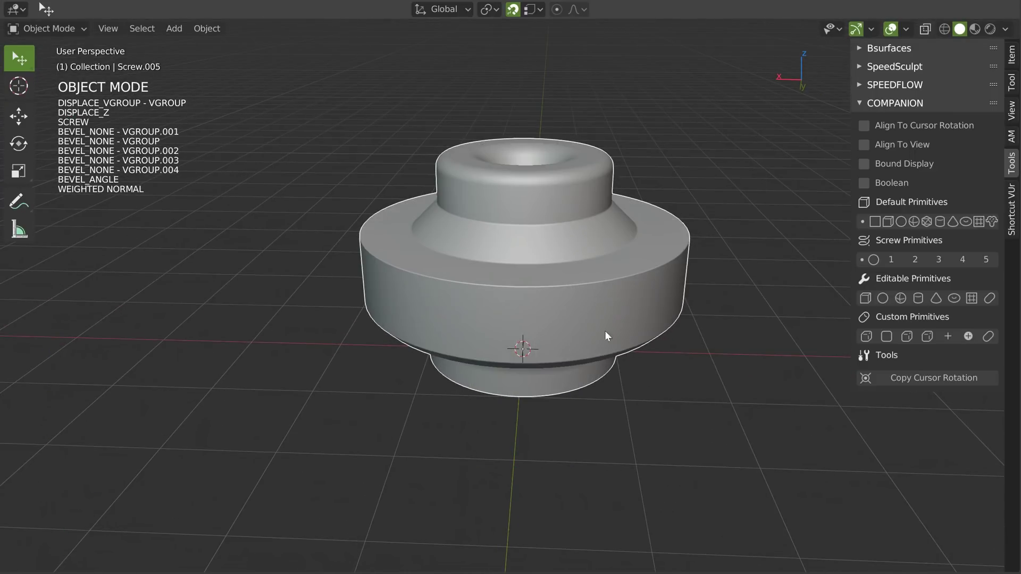
Raise the collar further with its Z Displace modifier and set the outer wall's X Displace strength to -0.63.
{"action": "key", "text": "shift+space"}
{"action": "left_click", "coordinate": [598, 370]}
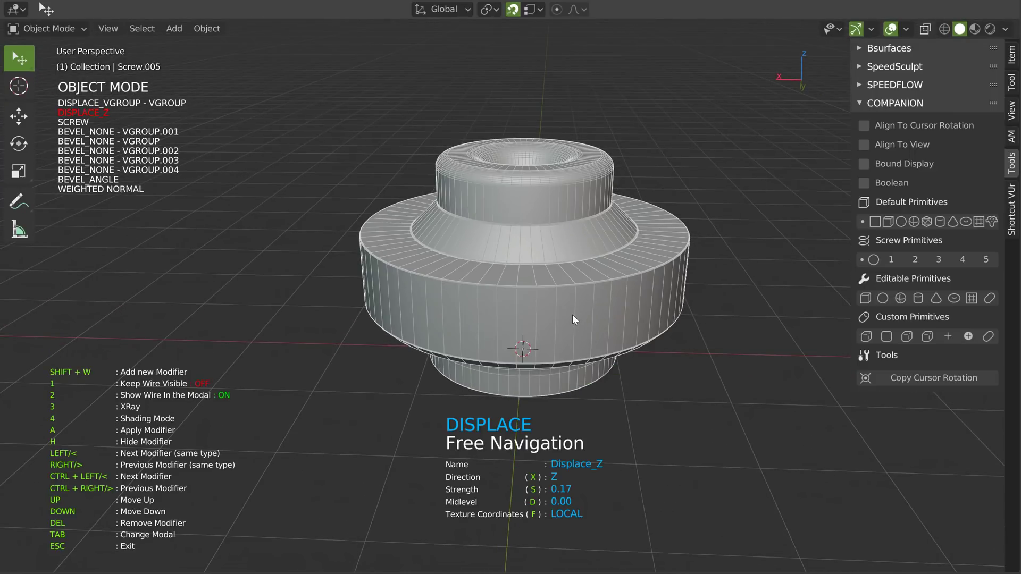
{"action": "key", "text": "s"}
{"action": "key", "text": "Right"}
{"action": "key", "text": "s"}
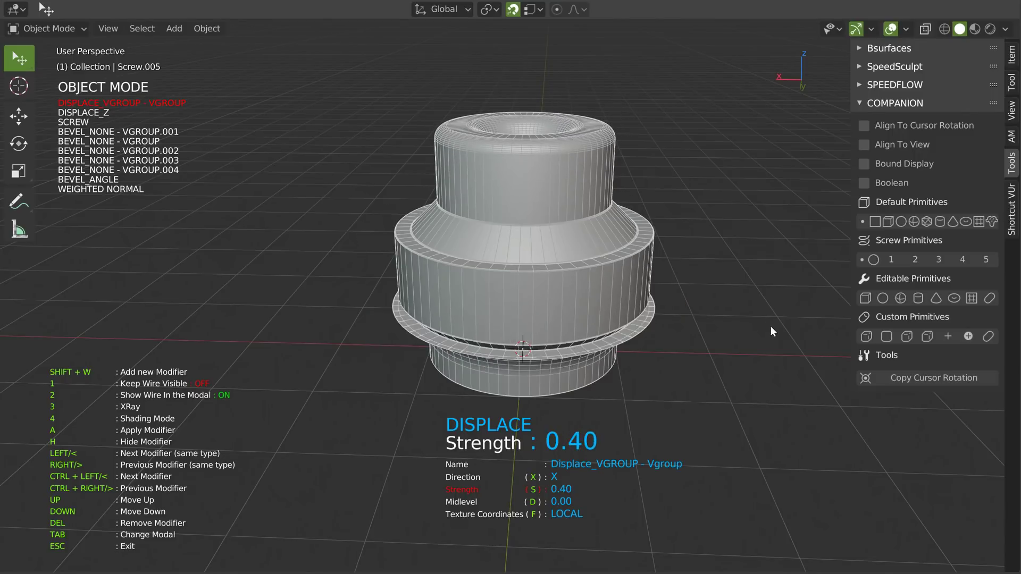
{"action": "middle_click_drag", "start_coordinate": [515, 315], "coordinate": [619, 286]}
Add another Displace modifier along Z to the vertices of the disc's lower stem and vary its strength.
{"action": "key", "text": "Tab"}
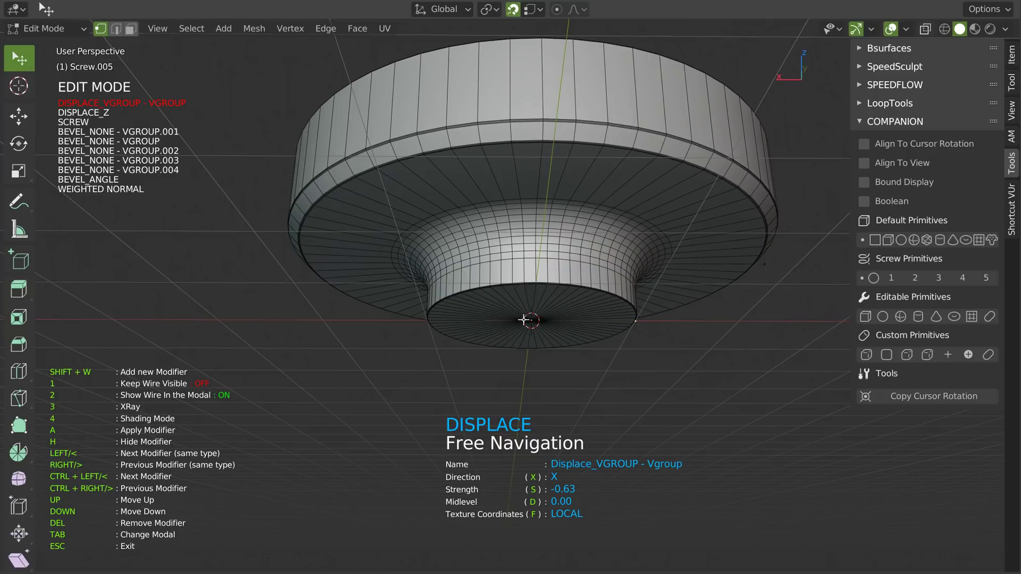
{"action": "key", "text": "shift+w"}
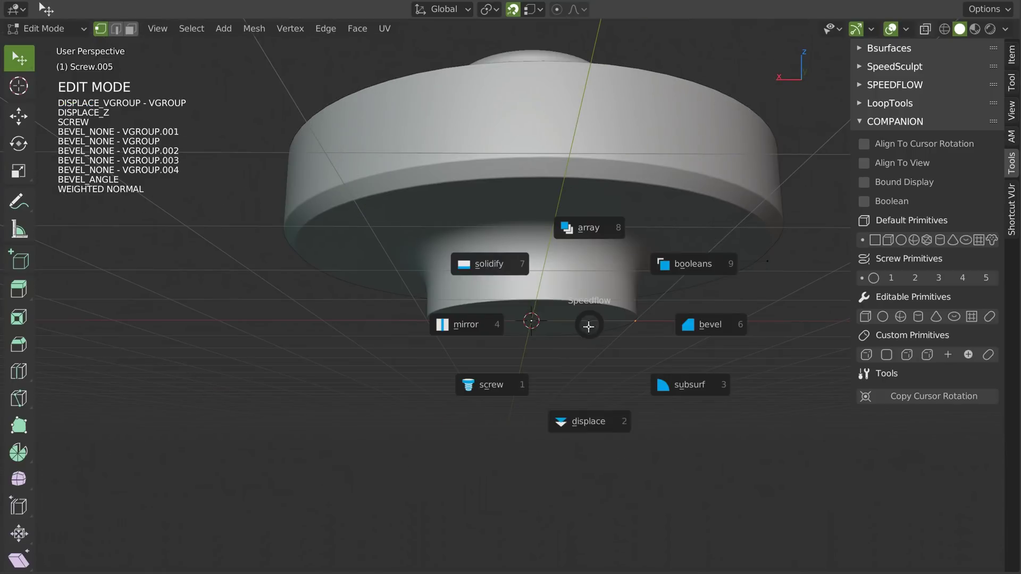
{"action": "left_click", "coordinate": [593, 428]}
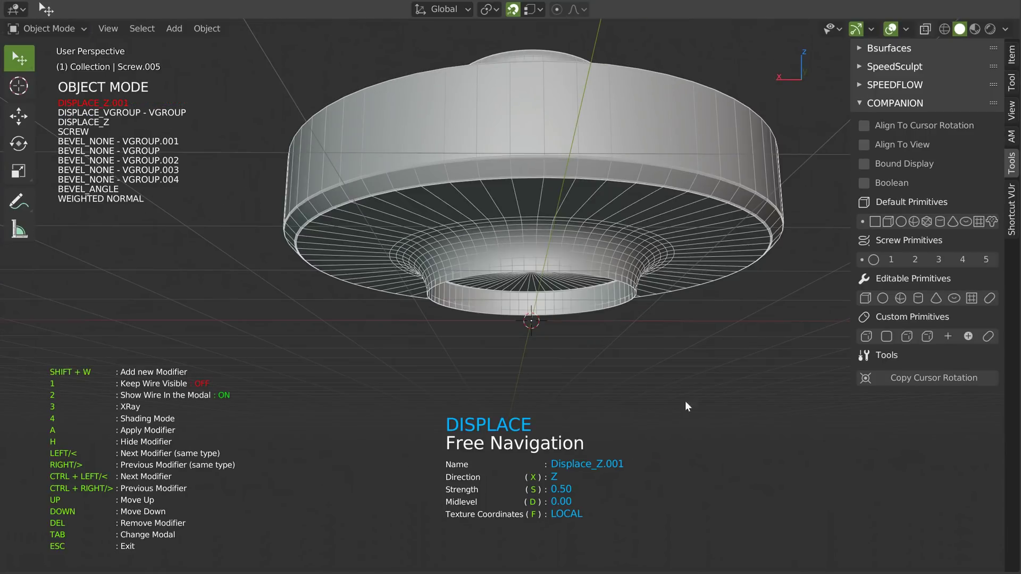
{"action": "key", "text": "s"}
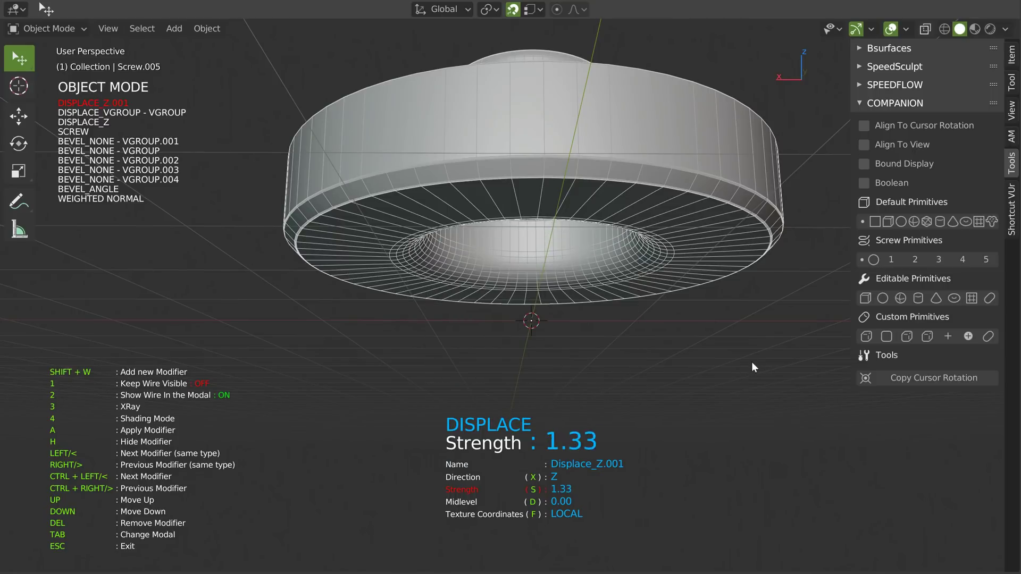
{"action": "middle_click_drag", "start_coordinate": [707, 369], "coordinate": [585, 325]}
{"action": "left_click", "coordinate": [356, 347]}
Readjust the lower stem's Z Displace strength to -1.65.
{"action": "scroll", "coordinate": [600, 289], "scroll_direction": "down", "scroll_amount": 4}
{"action": "middle_click_drag", "start_coordinate": [600, 289], "coordinate": [479, 431]}
{"action": "key", "text": "n"}
{"action": "middle_click_drag", "start_coordinate": [598, 297], "coordinate": [671, 265]}
{"action": "key", "text": "n"}
{"action": "scroll", "coordinate": [670, 261], "scroll_direction": "down", "scroll_amount": 4}
{"action": "key", "text": "s"}
{"action": "left_click", "coordinate": [515, 318]}
Open a hole in the stem's bottom by moving its centre vertex about -0.68 along X.
{"action": "scroll", "coordinate": [627, 324], "scroll_direction": "up", "scroll_amount": 4}
{"action": "scroll", "coordinate": [672, 265], "scroll_direction": "up", "scroll_amount": 3}
{"action": "key", "text": "Tab"}
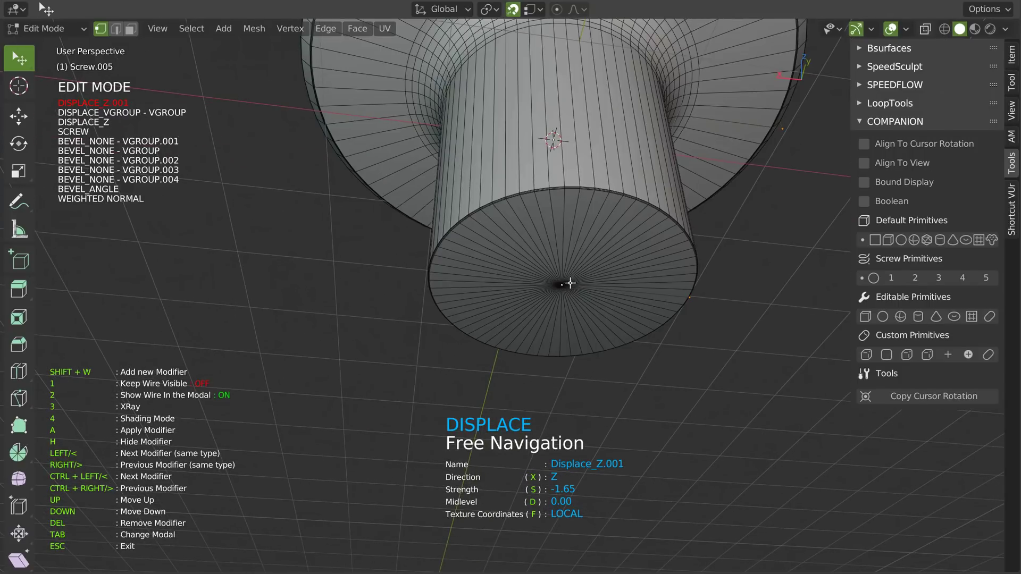
{"action": "key", "text": "g"}
{"action": "key", "text": "x"}
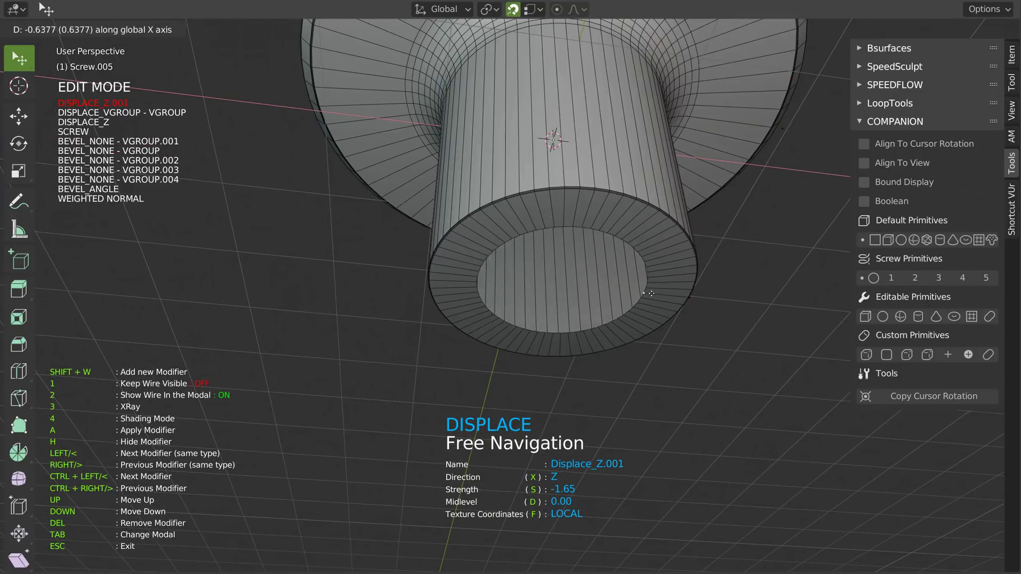
{"action": "left_click", "coordinate": [650, 292]}
{"action": "middle_click_drag", "start_coordinate": [652, 292], "coordinate": [657, 298]}
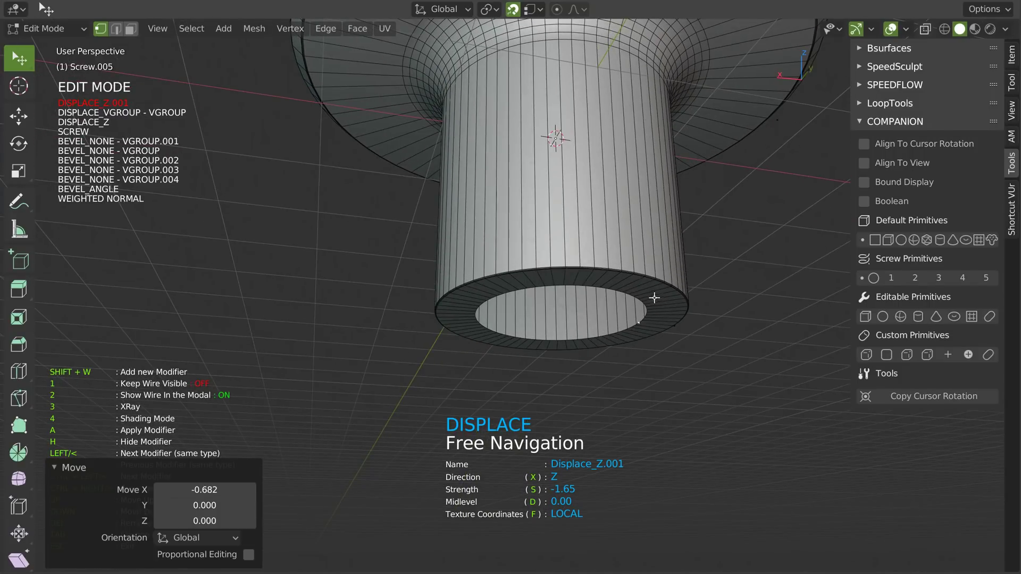
Move the hole's vertex up along Z at the stem's bottom and return to Object Mode.
{"action": "key", "text": "g"}
{"action": "key", "text": "z"}
{"action": "left_click", "coordinate": [650, 257]}
{"action": "middle_click_drag", "start_coordinate": [650, 258], "coordinate": [617, 301]}
{"action": "scroll", "coordinate": [604, 300], "scroll_direction": "down", "scroll_amount": 3}
{"action": "key", "text": "Tab"}
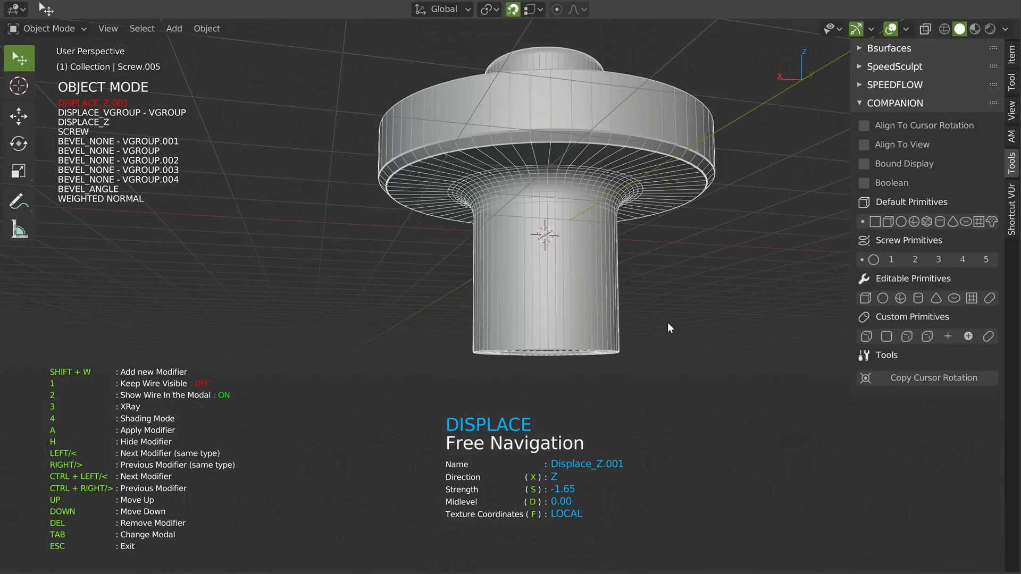
Vary the lower stem's Z Displace strength, finishing at -1.11.
{"action": "key", "text": "s"}
{"action": "left_click", "coordinate": [717, 327]}
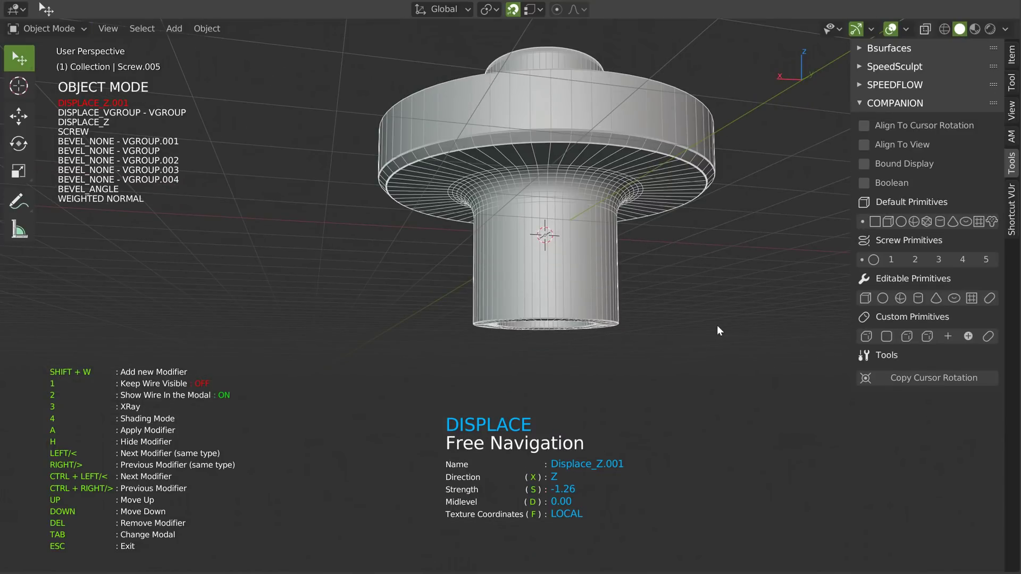
{"action": "middle_click_drag", "start_coordinate": [718, 326], "coordinate": [704, 298]}
{"action": "key", "text": "s"}
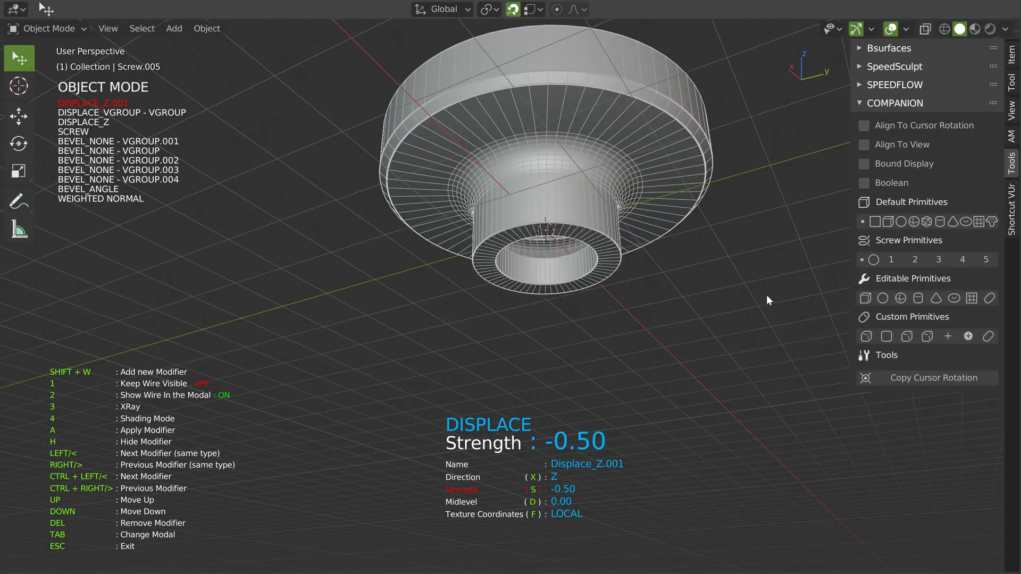
{"action": "left_click", "coordinate": [678, 291]}
{"action": "mouse_move", "coordinate": [679, 291]}
{"action": "middle_mouse_down"}
{"action": "mouse_move", "coordinate": [688, 273]}
{"action": "mouse_move", "coordinate": [671, 230]}
{"action": "mouse_move", "coordinate": [642, 206]}
{"action": "mouse_move", "coordinate": [534, 238]}
{"action": "mouse_move", "coordinate": [676, 283]}
{"action": "middle_mouse_up"}
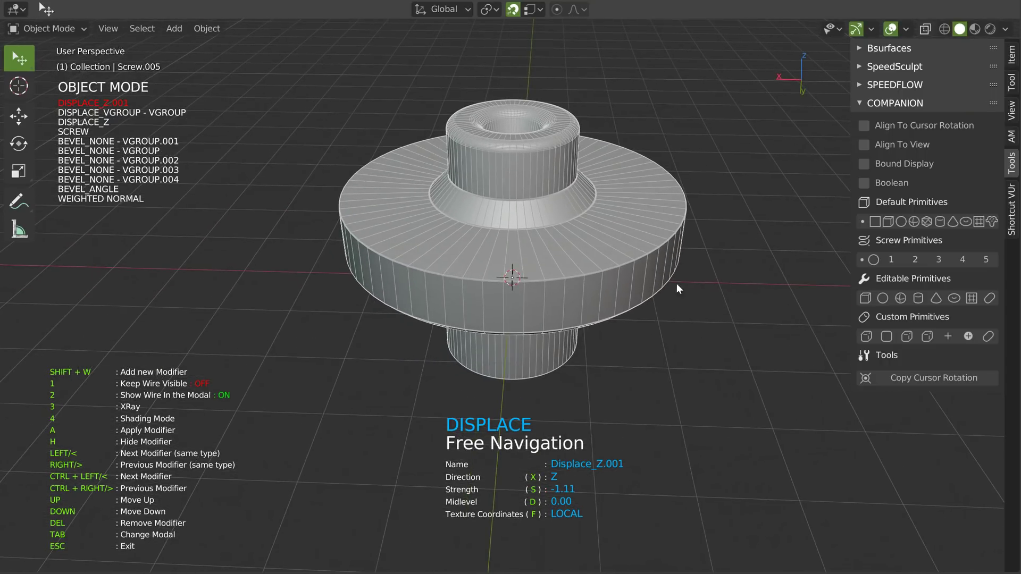
Replace the finished model with a Screw circle primitive and set its X Displace strength to 0.88.
{"action": "key", "text": "Escape"}
{"action": "key", "text": "Delete"}
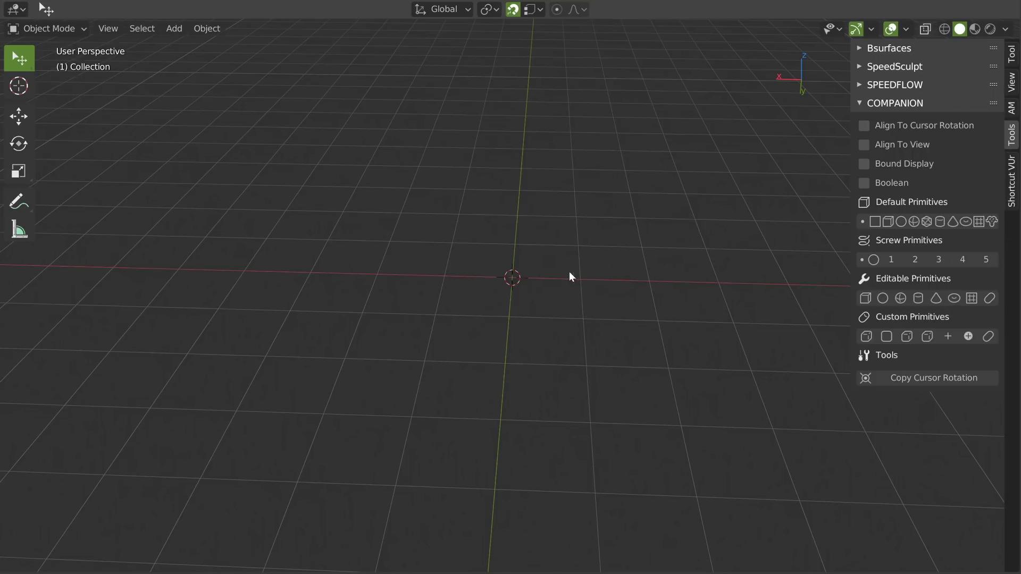
{"action": "left_click", "coordinate": [873, 259]}
{"action": "key", "text": "shift+space"}
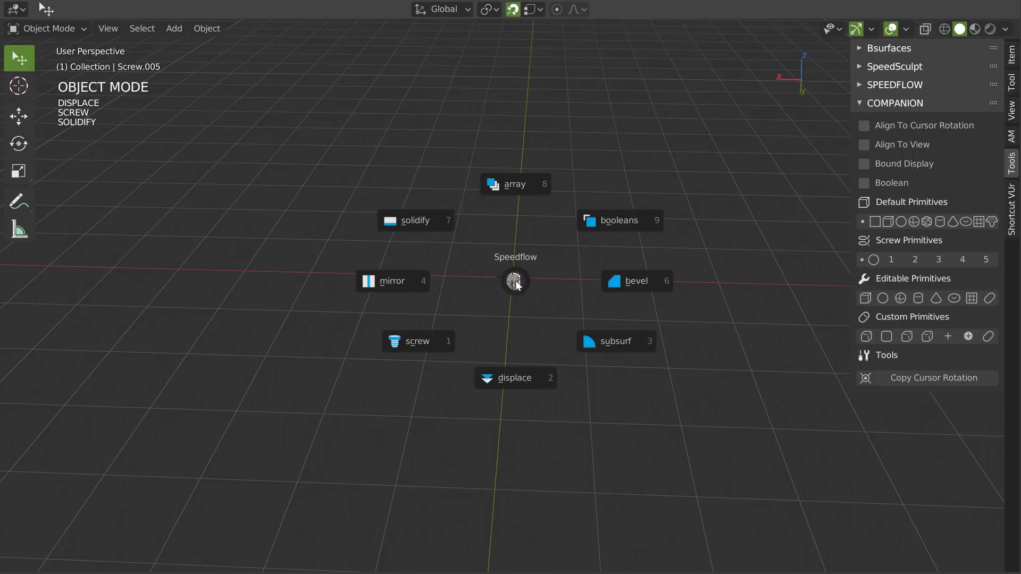
{"action": "left_click", "coordinate": [509, 387]}
{"action": "left_click", "coordinate": [636, 302]}
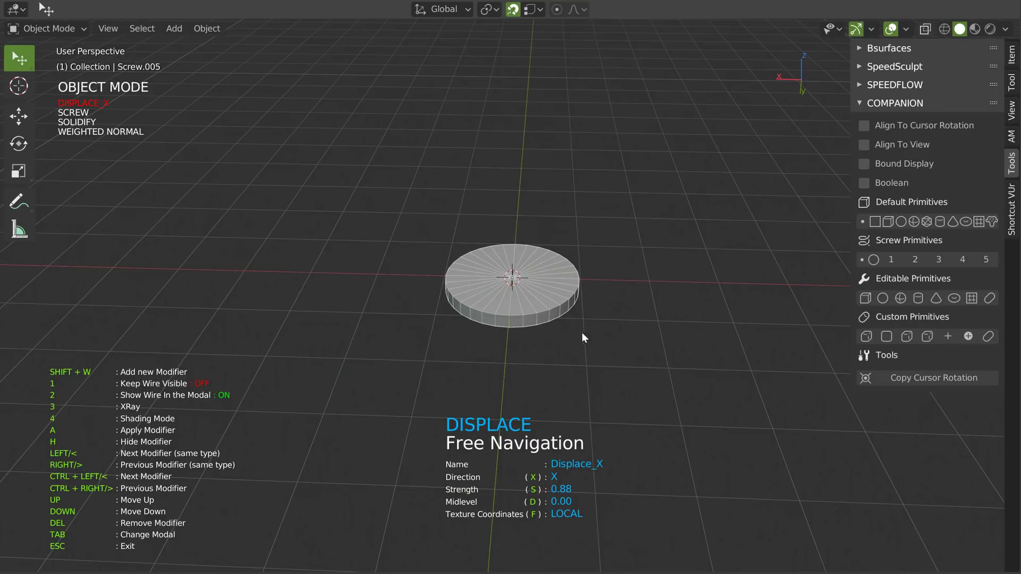
Set the new disc's Solidify thickness to 1.33 and leave the modifier's settings.
{"action": "key", "text": "Tab"}
{"action": "left_click", "coordinate": [508, 266]}
{"action": "left_click", "coordinate": [592, 278]}
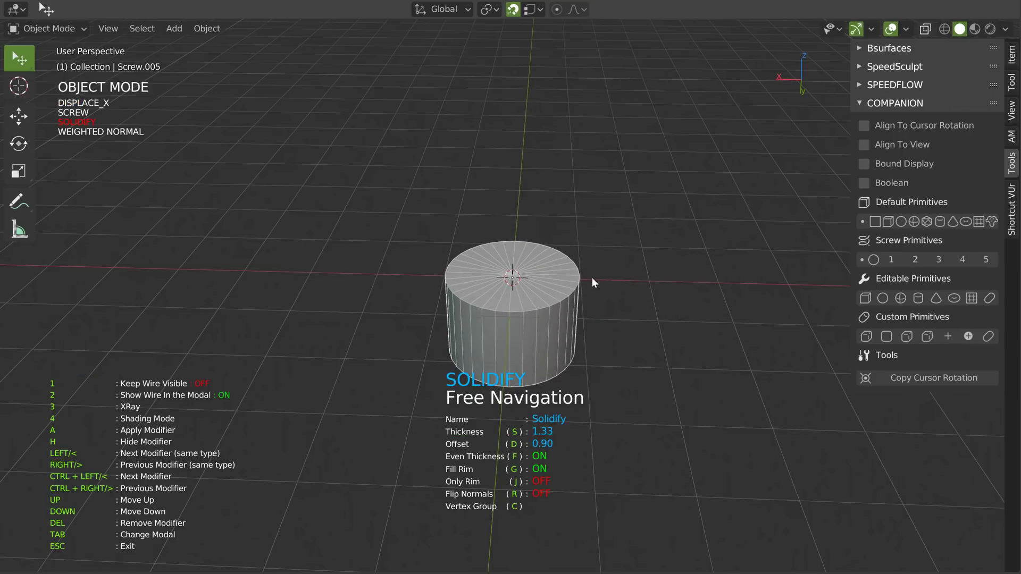
{"action": "key", "text": "Escape"}
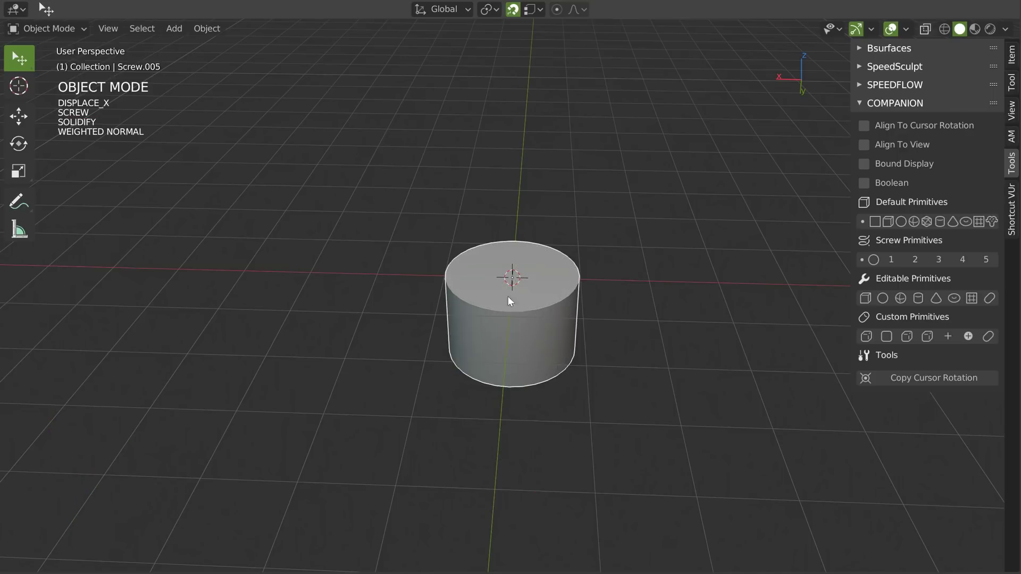
Delete the cylinder and add Screw primitives 1 to 4 one at a time, deleting each before adding the next.
{"action": "key", "text": "Delete"}
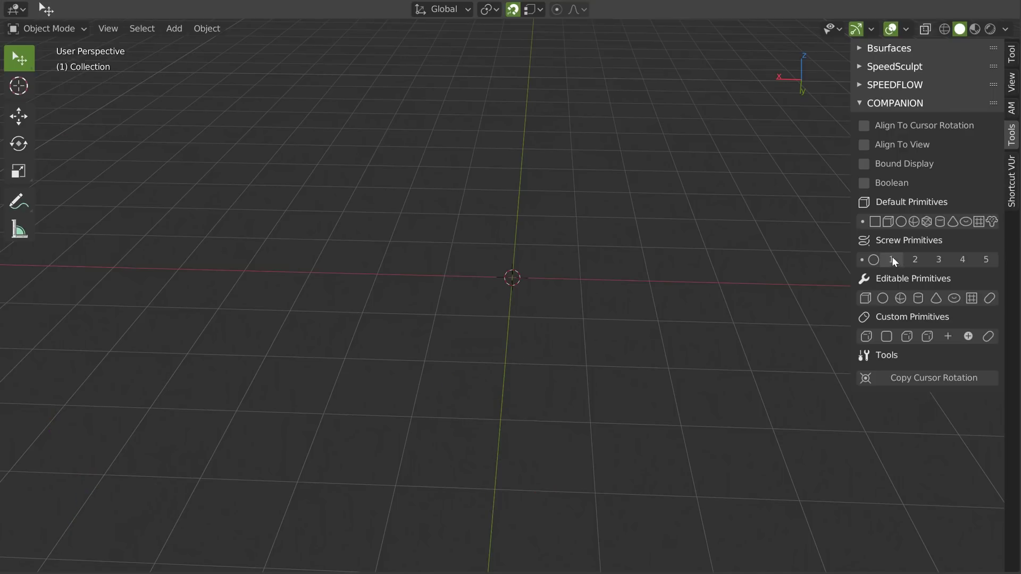
{"action": "left_click", "coordinate": [892, 258]}
{"action": "key", "text": "x"}
{"action": "left_click", "coordinate": [539, 282]}
{"action": "left_click", "coordinate": [915, 260]}
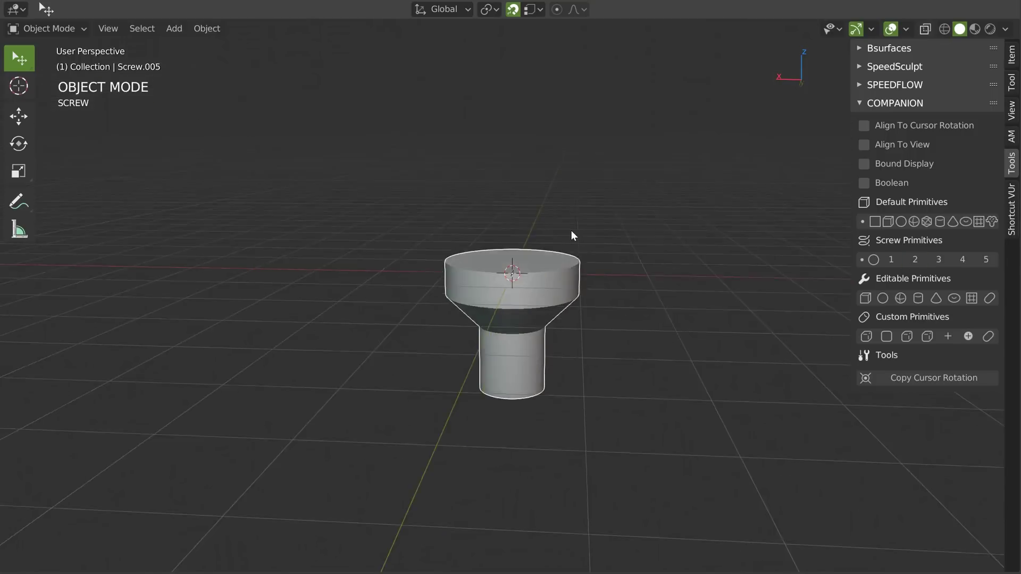
{"action": "key", "text": "Delete"}
{"action": "left_click", "coordinate": [939, 259]}
{"action": "key", "text": "Delete"}
{"action": "left_click", "coordinate": [962, 260]}
{"action": "key", "text": "x"}
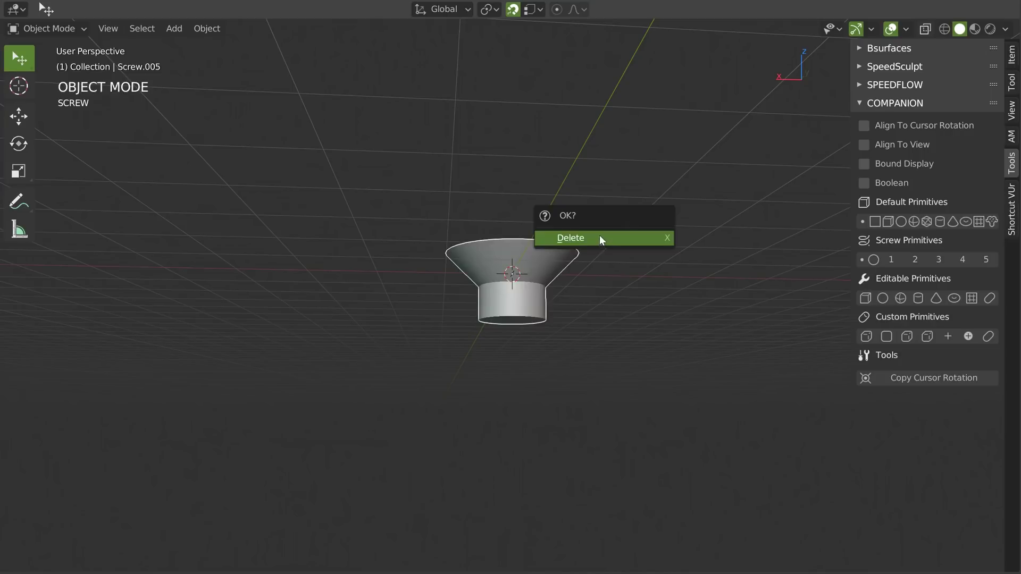
{"action": "left_click", "coordinate": [599, 235]}
Add Screw primitive 5 and open it in Edit Mode with vertex selection.
{"action": "left_click", "coordinate": [983, 259]}
{"action": "middle_click_drag", "start_coordinate": [572, 244], "coordinate": [527, 278]}
{"action": "scroll", "coordinate": [528, 278], "scroll_direction": "up", "scroll_amount": 3}
{"action": "scroll", "coordinate": [526, 273], "scroll_direction": "up", "scroll_amount": 1}
{"action": "key", "text": "ctrl+Tab"}
{"action": "left_click", "coordinate": [637, 270]}
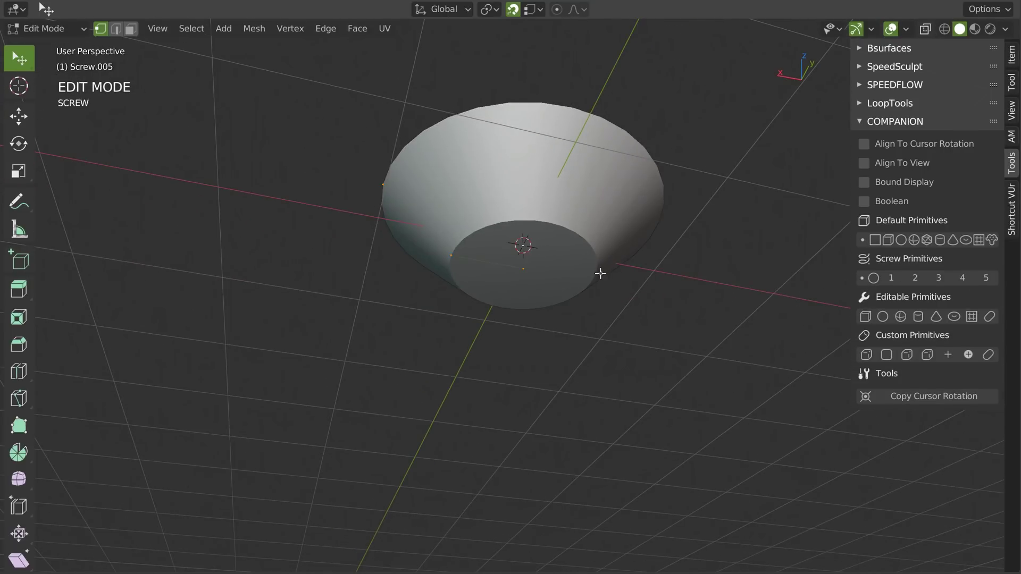
Add a vertex-group bevel with width 0.11 and 10 segments to the bottom rim of the screw object.
{"action": "key", "text": "space"}
{"action": "left_click", "coordinate": [631, 265]}
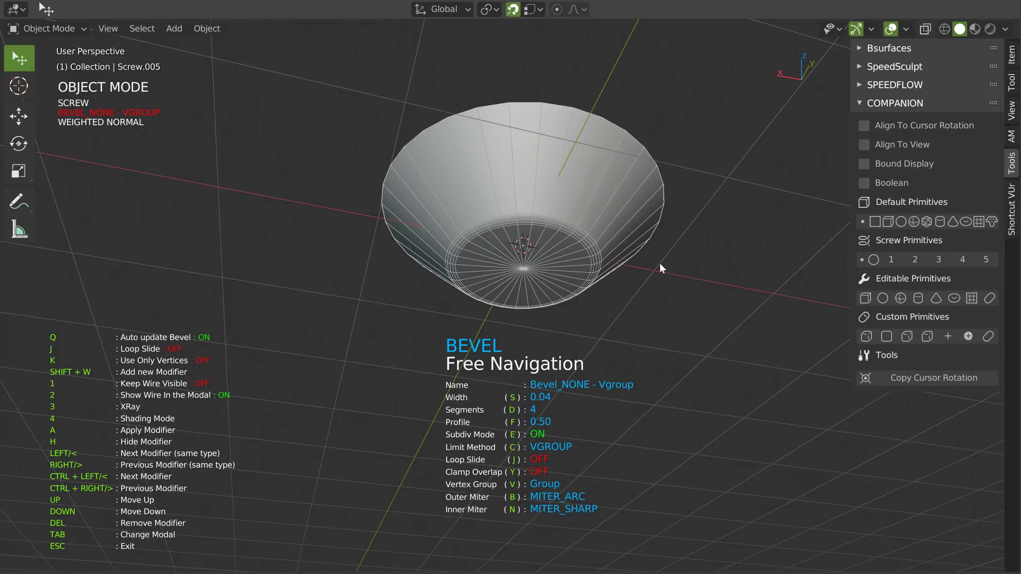
{"action": "scroll", "coordinate": [678, 263], "scroll_direction": "up", "scroll_amount": 6}
{"action": "middle_click_drag", "start_coordinate": [672, 253], "coordinate": [688, 280]}
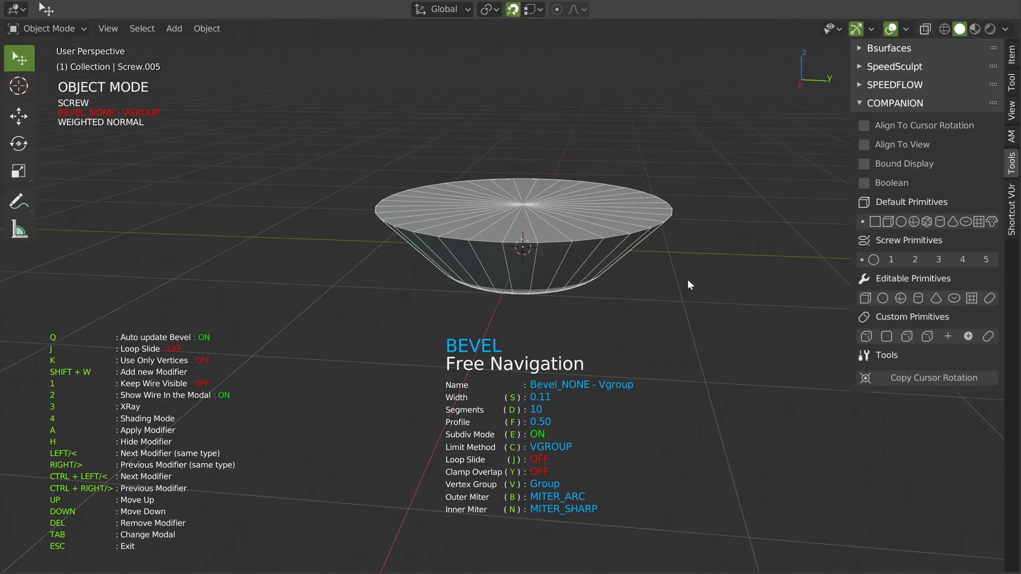
{"action": "key", "text": "Escape"}
{"action": "middle_click_drag", "start_coordinate": [649, 306], "coordinate": [535, 181]}
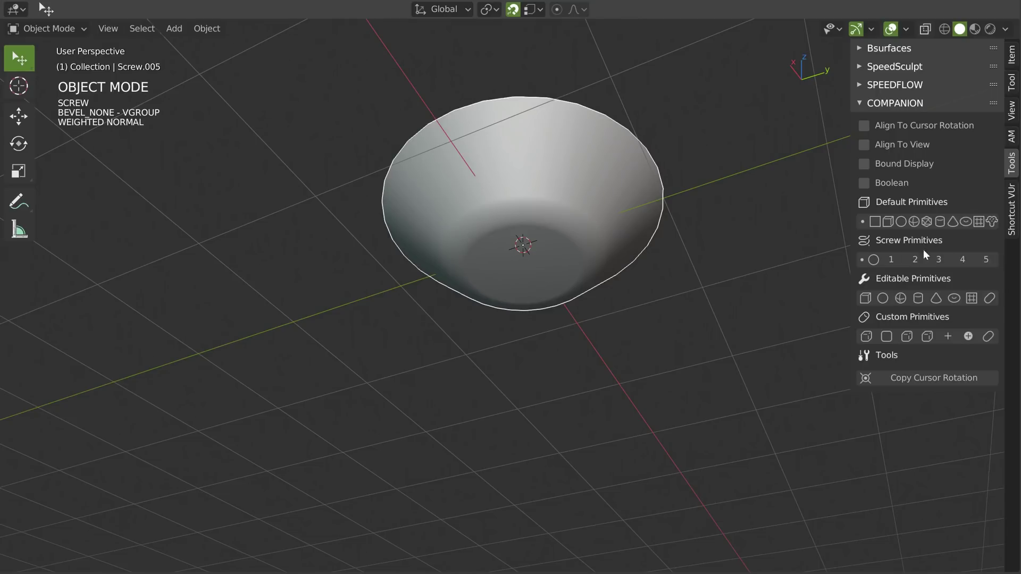
Delete the bowl-shaped screw object from the scene.
{"action": "middle_click_drag", "start_coordinate": [554, 222], "coordinate": [547, 243]}
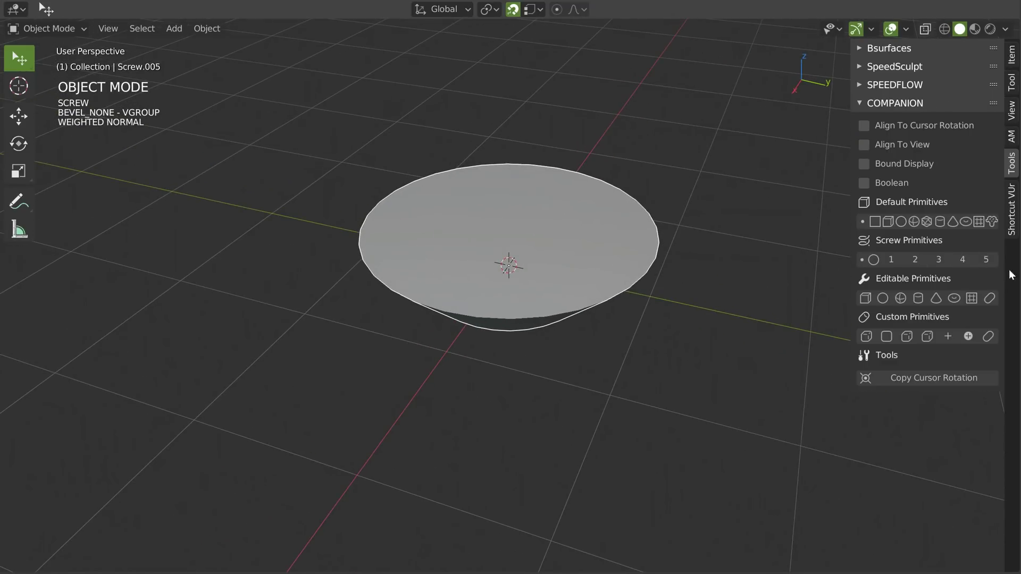
{"action": "middle_click_drag", "start_coordinate": [505, 301], "coordinate": [523, 247]}
{"action": "key", "text": "Delete"}
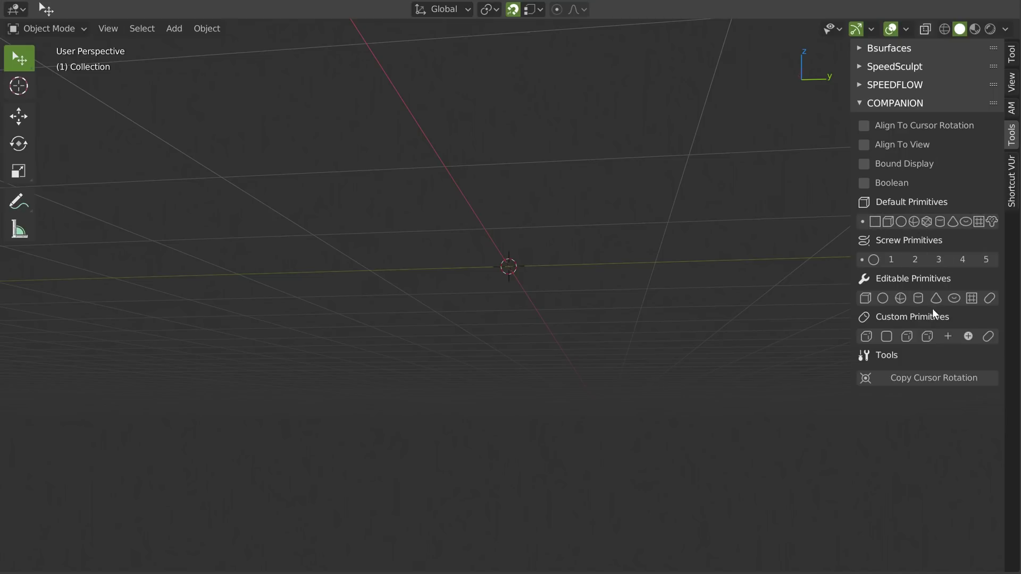
{"action": "middle_click_drag", "start_coordinate": [554, 290], "coordinate": [550, 299]}
{"action": "key", "text": "space"}
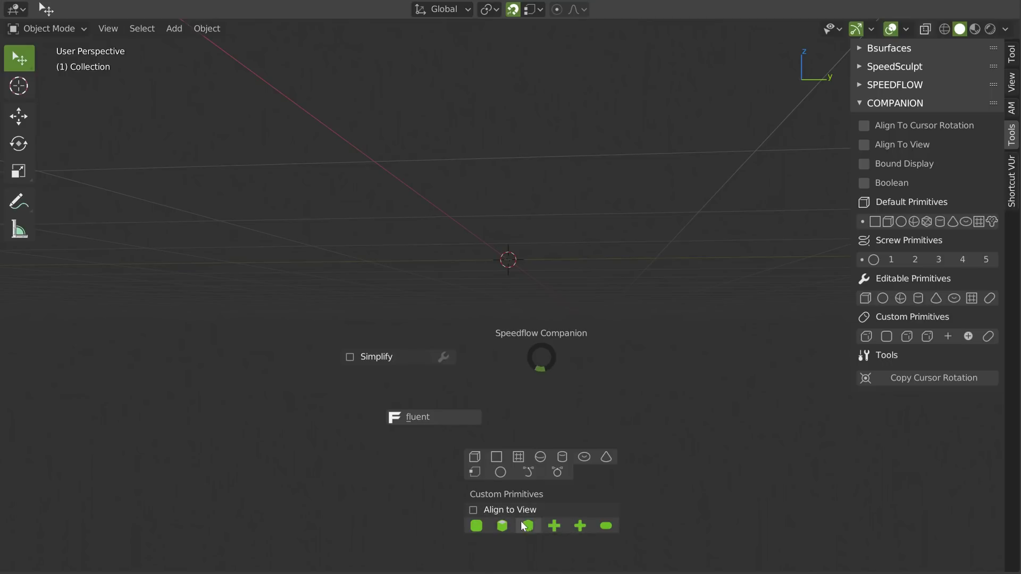
{"action": "key", "text": "Escape"}
{"action": "middle_click_drag", "start_coordinate": [701, 234], "coordinate": [542, 297]}
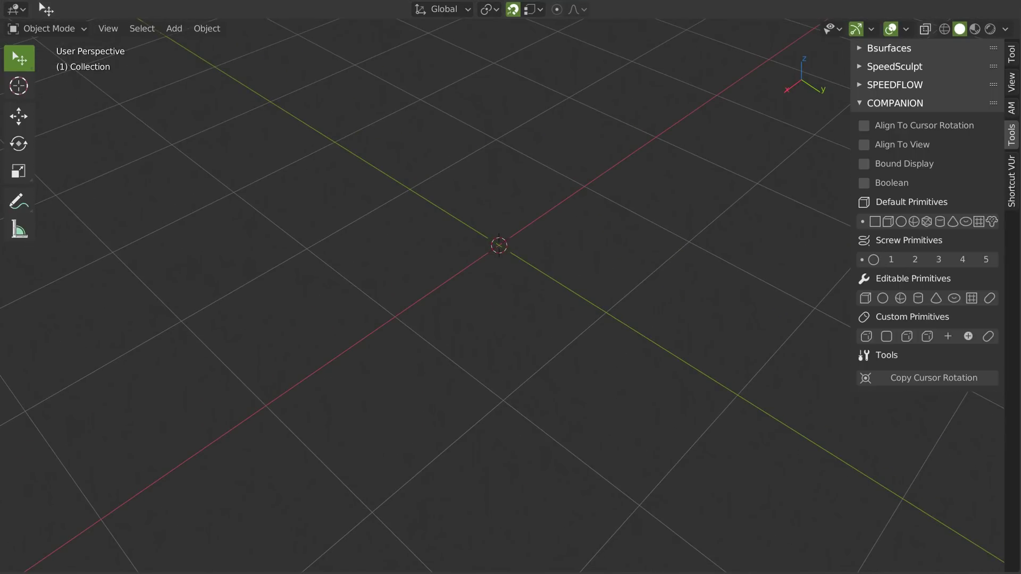
{"action": "middle_click_drag", "start_coordinate": [461, 292], "coordinate": [521, 249]}
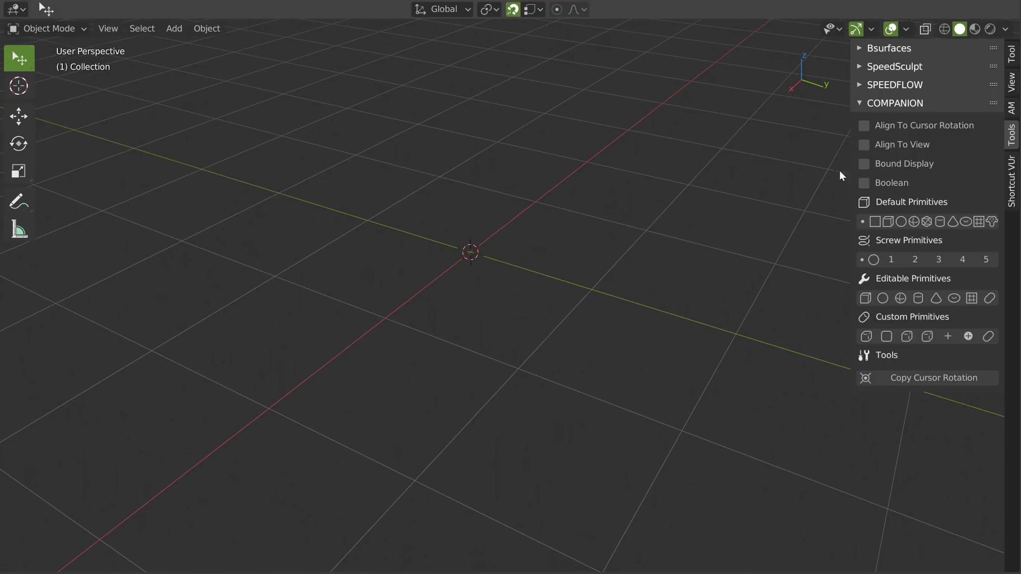
{"action": "middle_click_drag", "start_coordinate": [618, 182], "coordinate": [565, 206]}
Add a default cube and bevel one of its upper edges into a wide chamfer using a bevel-weight modifier.
{"action": "left_click", "coordinate": [890, 221]}
{"action": "key", "text": "Tab"}
{"action": "left_click", "coordinate": [567, 225]}
{"action": "key", "text": "space"}
{"action": "left_click", "coordinate": [678, 220]}
{"action": "left_click", "coordinate": [823, 232]}
{"action": "key", "text": "d"}
{"action": "left_click", "coordinate": [634, 233]}
{"action": "key", "text": "Escape"}
{"action": "key", "text": "space"}
{"action": "key", "text": "Escape"}
{"action": "key", "text": "space"}
{"action": "left_click", "coordinate": [528, 189]}
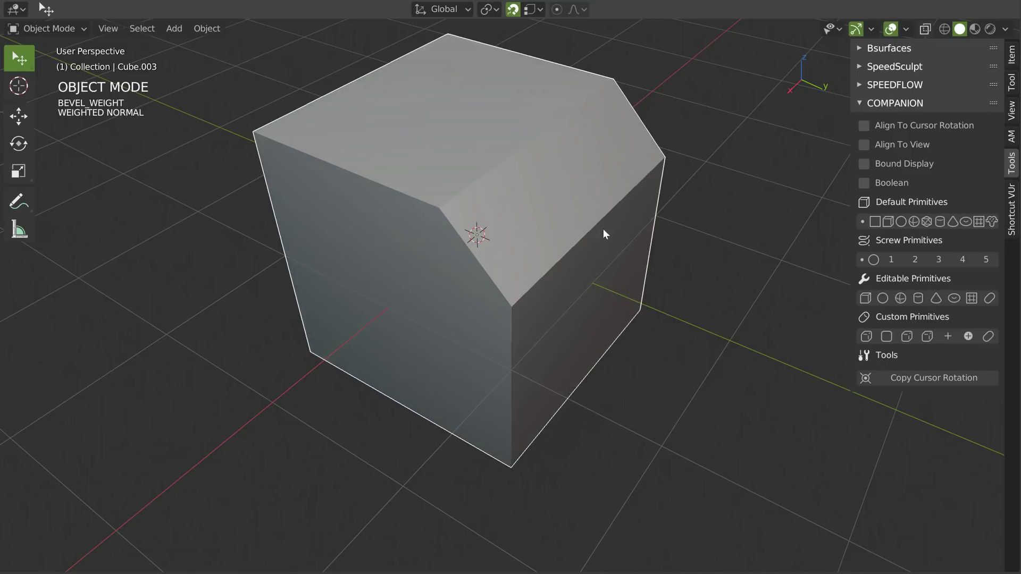
Cut off the cube's upper corner opposite the chamfered edge with a vertex-group bevel that uses only vertices.
{"action": "scroll", "coordinate": [603, 228], "scroll_direction": "down", "scroll_amount": 3}
{"action": "middle_click_drag", "start_coordinate": [603, 228], "coordinate": [617, 212], "text": "shift"}
{"action": "middle_click_drag", "start_coordinate": [619, 175], "coordinate": [591, 209], "text": "shift"}
{"action": "middle_click_drag", "start_coordinate": [591, 209], "coordinate": [449, 234]}
{"action": "key", "text": "Tab"}
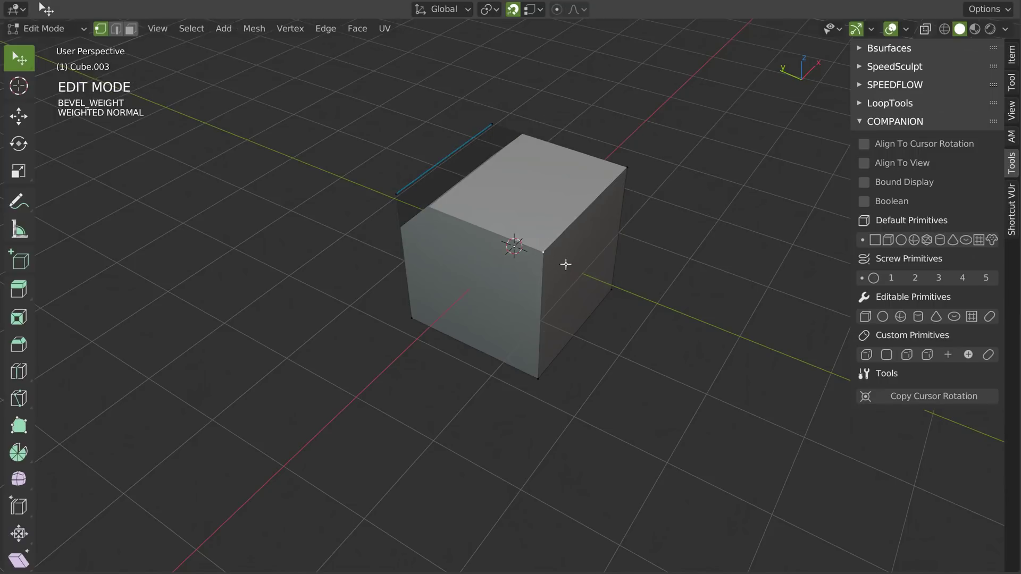
{"action": "key", "text": "space"}
{"action": "left_click", "coordinate": [640, 260]}
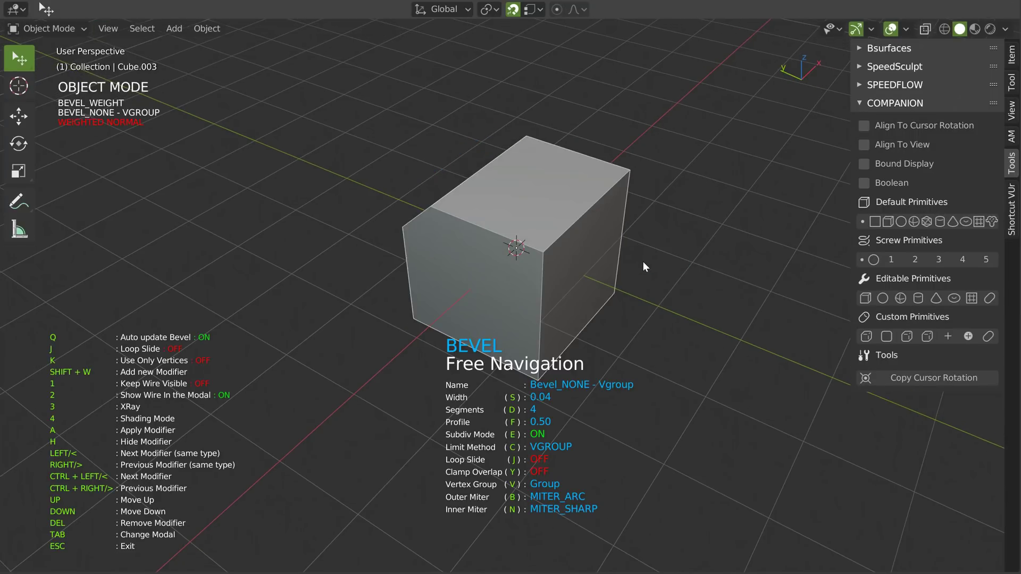
{"action": "key", "text": "k"}
{"action": "key", "text": "s"}
{"action": "key", "text": "d"}
{"action": "middle_click_drag", "start_coordinate": [563, 256], "coordinate": [578, 240]}
{"action": "key", "text": "Escape"}
{"action": "key", "text": "space"}
{"action": "left_click", "coordinate": [451, 251]}
{"action": "key", "text": "space"}
{"action": "left_click", "coordinate": [447, 246]}
{"action": "middle_click_drag", "start_coordinate": [508, 245], "coordinate": [531, 233]}
{"action": "scroll", "coordinate": [503, 237], "scroll_direction": "up", "scroll_amount": 2}
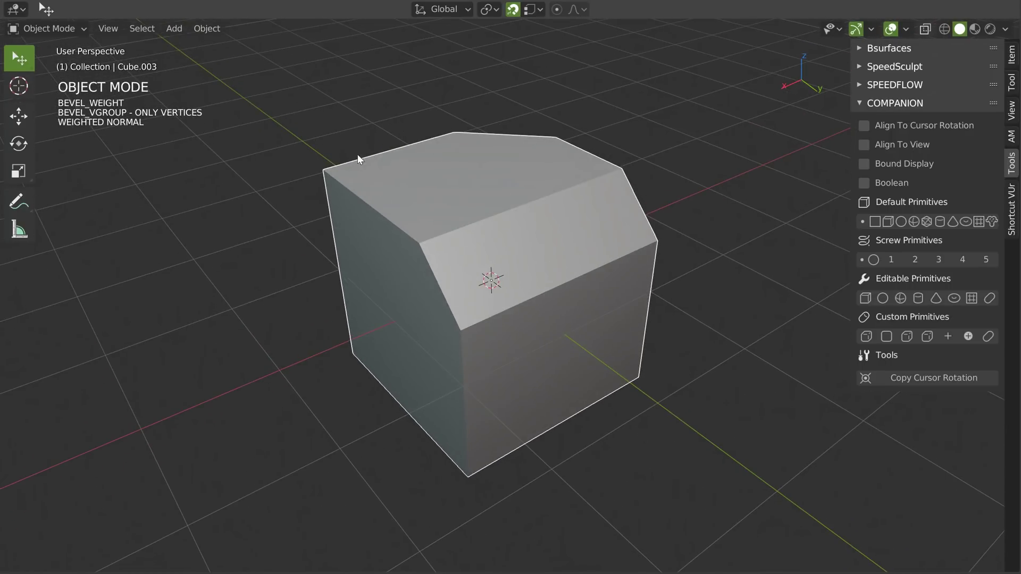
Activate the 3D Cursor tool and set its orientation to Geometry.
{"action": "left_click", "coordinate": [21, 86]}
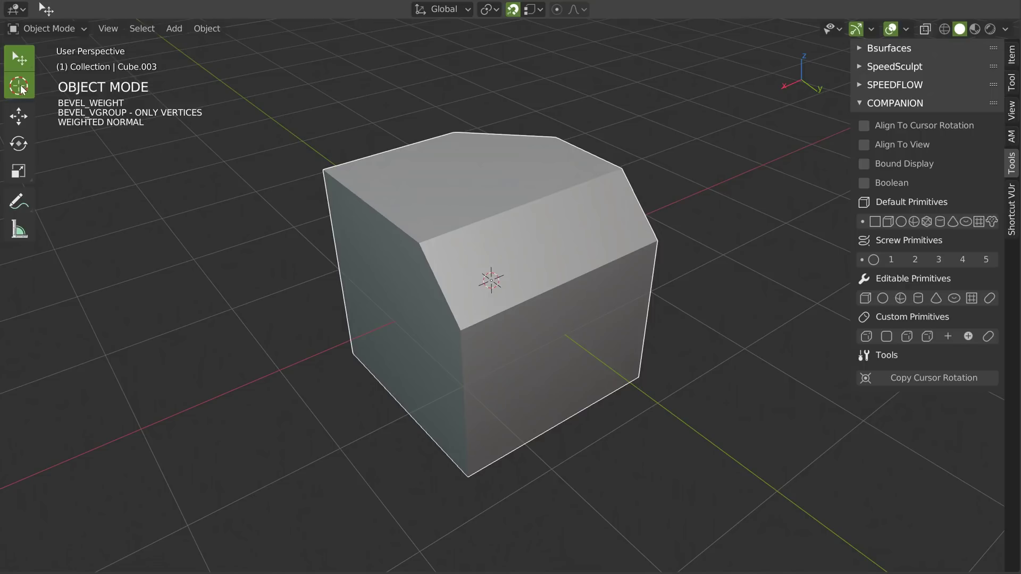
{"action": "left_click", "coordinate": [267, 10]}
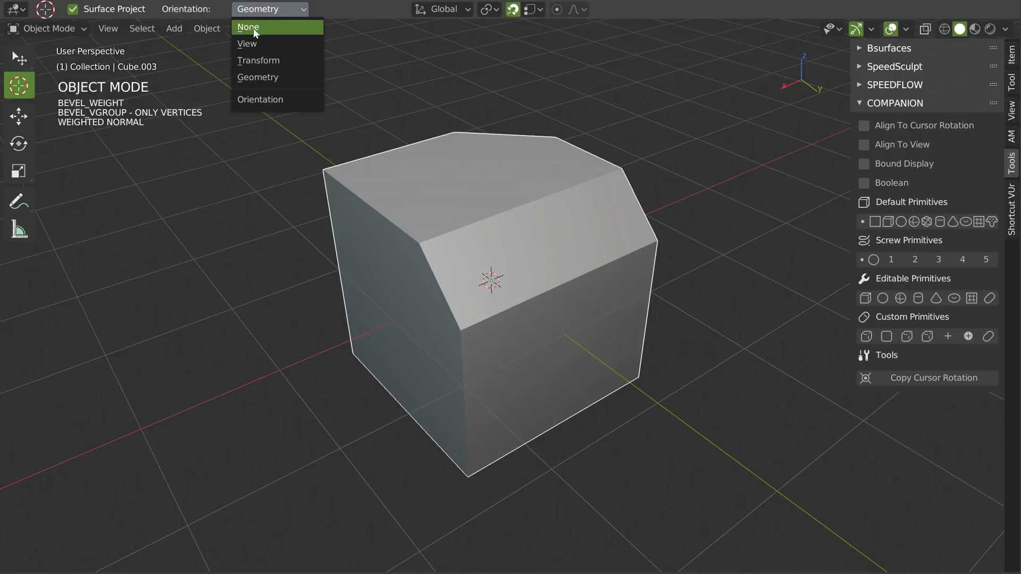
{"action": "left_click", "coordinate": [269, 84]}
Place the 3D cursor on several faces of the cube in turn, ending on the chamfered face.
{"action": "middle_click_drag", "start_coordinate": [528, 273], "coordinate": [560, 244]}
{"action": "left_click", "coordinate": [513, 253]}
{"action": "left_click", "coordinate": [592, 220]}
{"action": "left_click", "coordinate": [458, 271]}
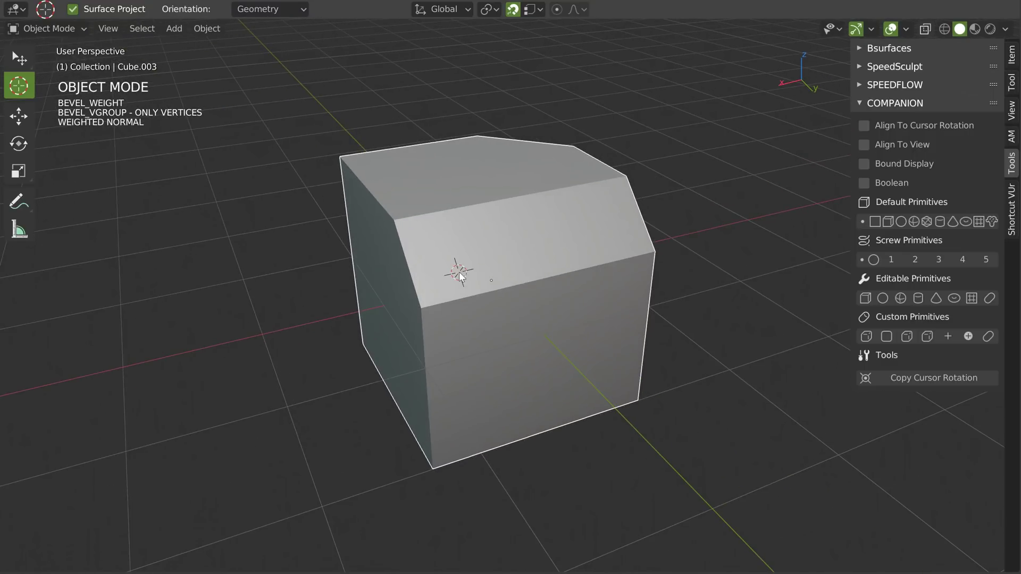
{"action": "middle_click_drag", "start_coordinate": [529, 189], "coordinate": [445, 284]}
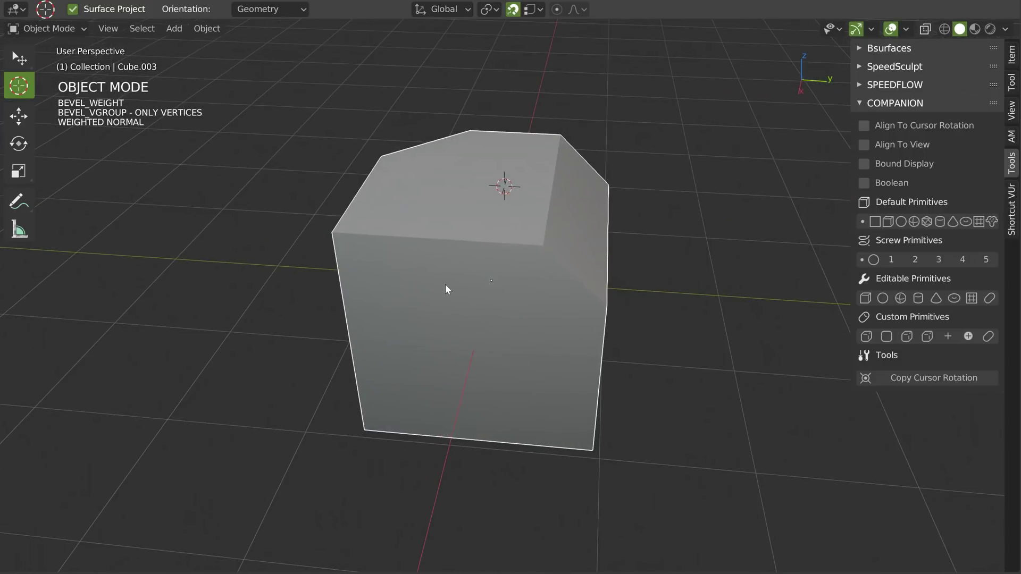
{"action": "middle_click_drag", "start_coordinate": [552, 306], "coordinate": [487, 256]}
{"action": "left_click", "coordinate": [416, 291]}
{"action": "left_click", "coordinate": [474, 281]}
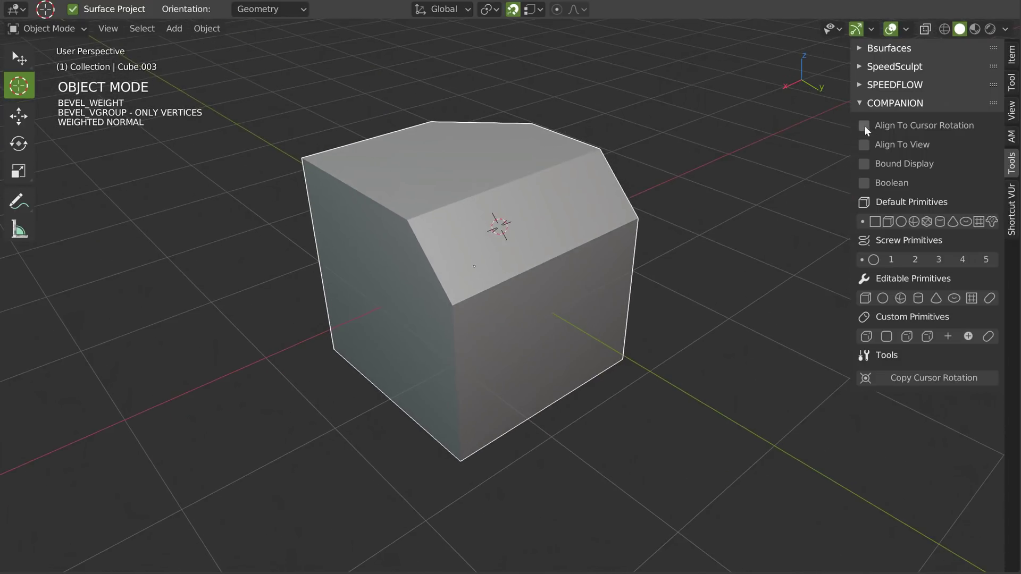
Enable Align To Cursor Rotation, add a new cube at the 3D cursor and scale it to 0.2.
{"action": "left_click", "coordinate": [864, 124]}
{"action": "left_click", "coordinate": [888, 220]}
{"action": "key", "text": "s"}
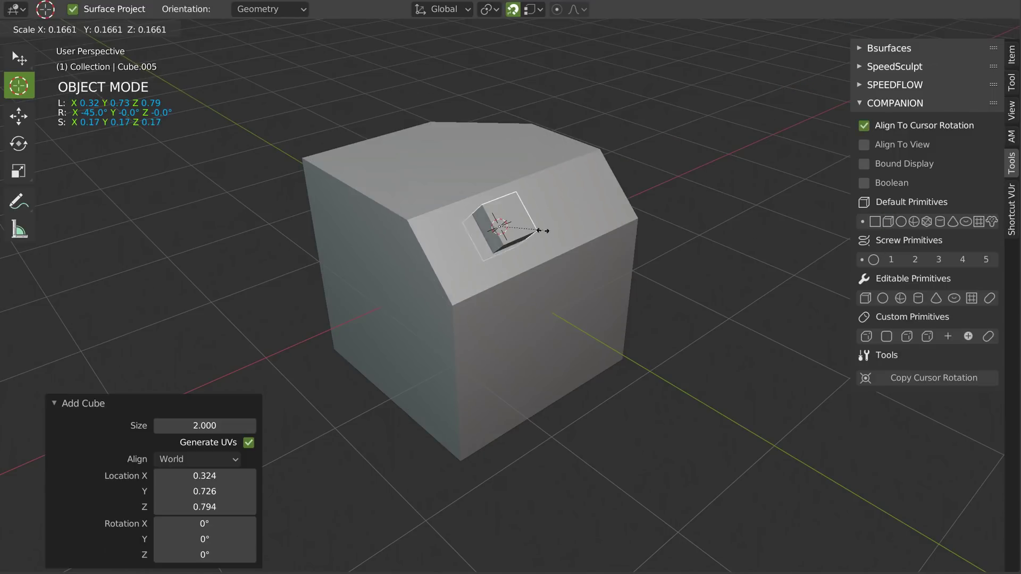
{"action": "left_click", "coordinate": [523, 184]}
{"action": "middle_click_drag", "start_coordinate": [519, 177], "coordinate": [488, 240]}
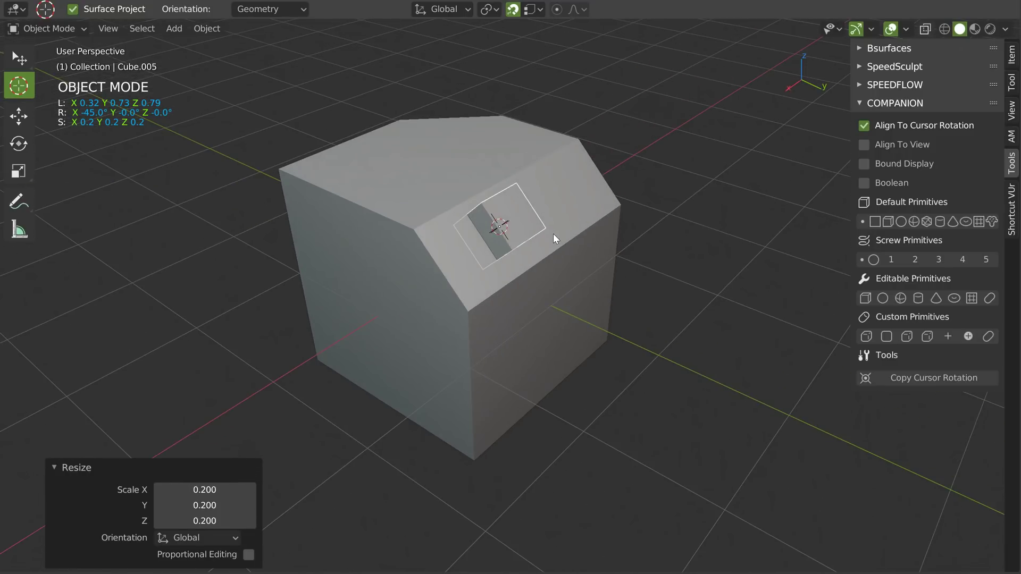
Clear the small cube's rotation and realign it to the chamfered face with Copy Cursor Rotation.
{"action": "key", "text": "alt+r"}
{"action": "mouse_move", "coordinate": [551, 233]}
{"action": "middle_mouse_down"}
{"action": "mouse_move", "coordinate": [524, 231]}
{"action": "mouse_move", "coordinate": [532, 234]}
{"action": "middle_mouse_up"}
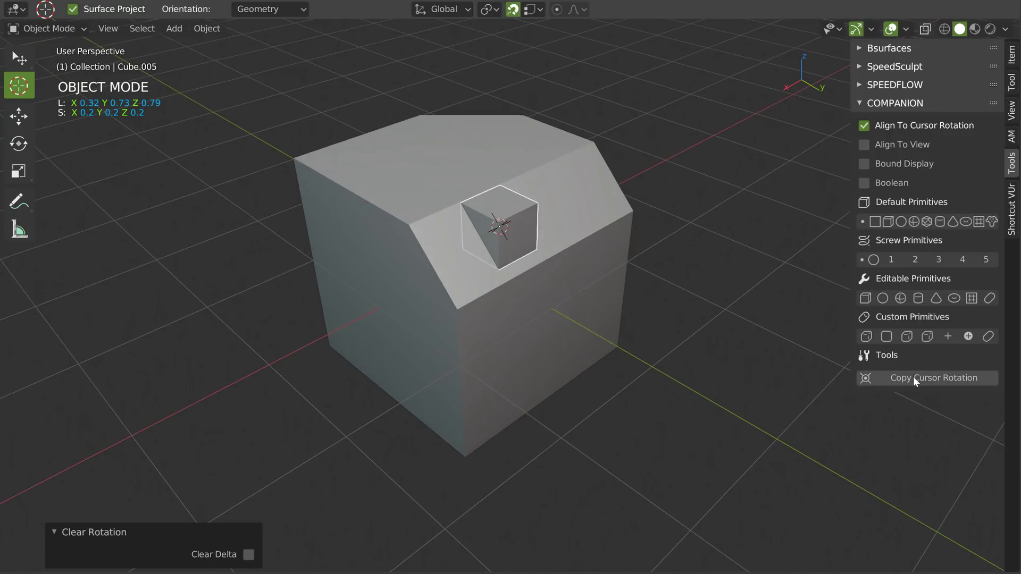
{"action": "left_click", "coordinate": [929, 376]}
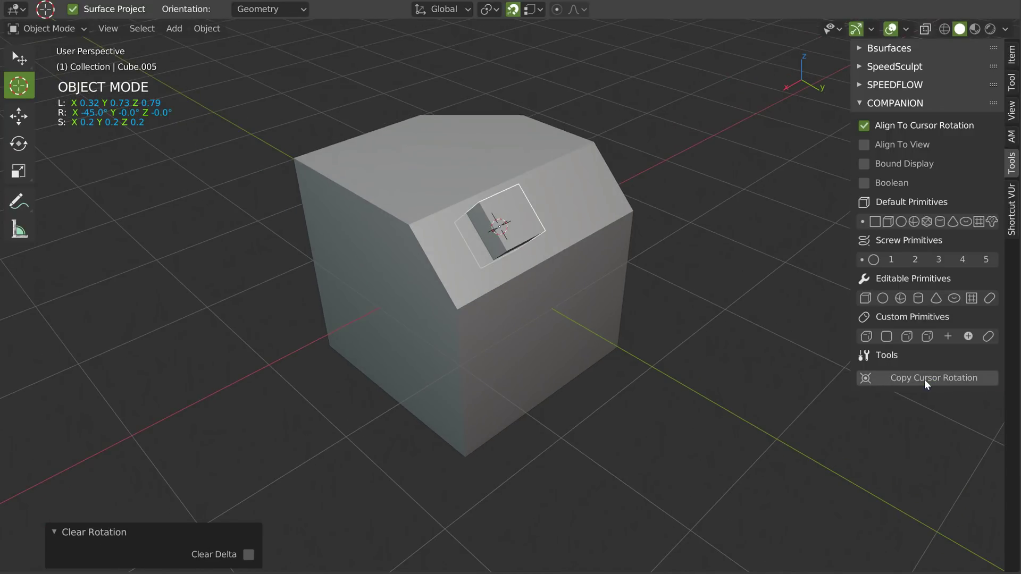
{"action": "middle_click_drag", "start_coordinate": [487, 263], "coordinate": [495, 225]}
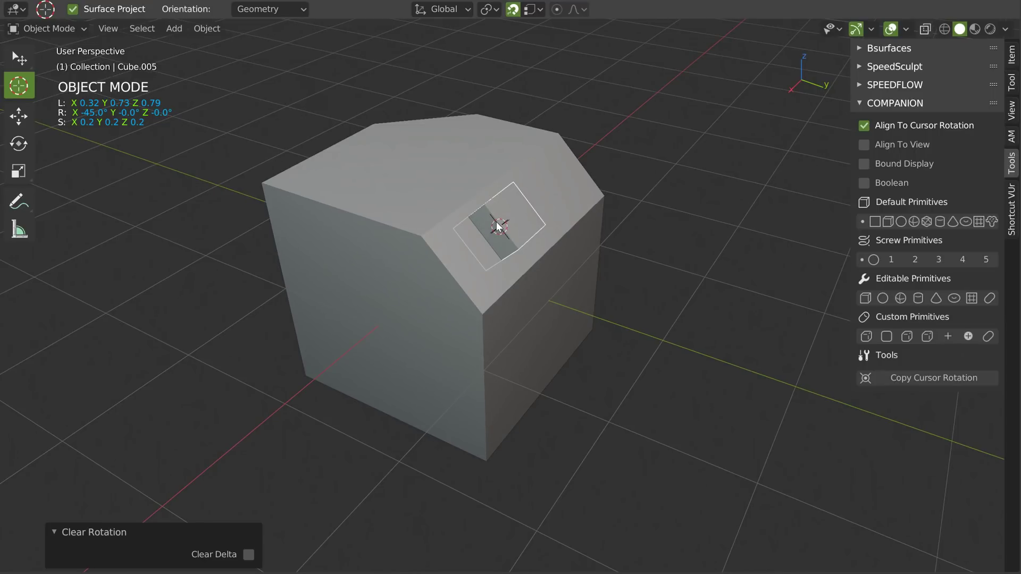
Delete the small cube sitting on the chamfered face.
{"action": "key", "text": "x"}
{"action": "left_click", "coordinate": [513, 229]}
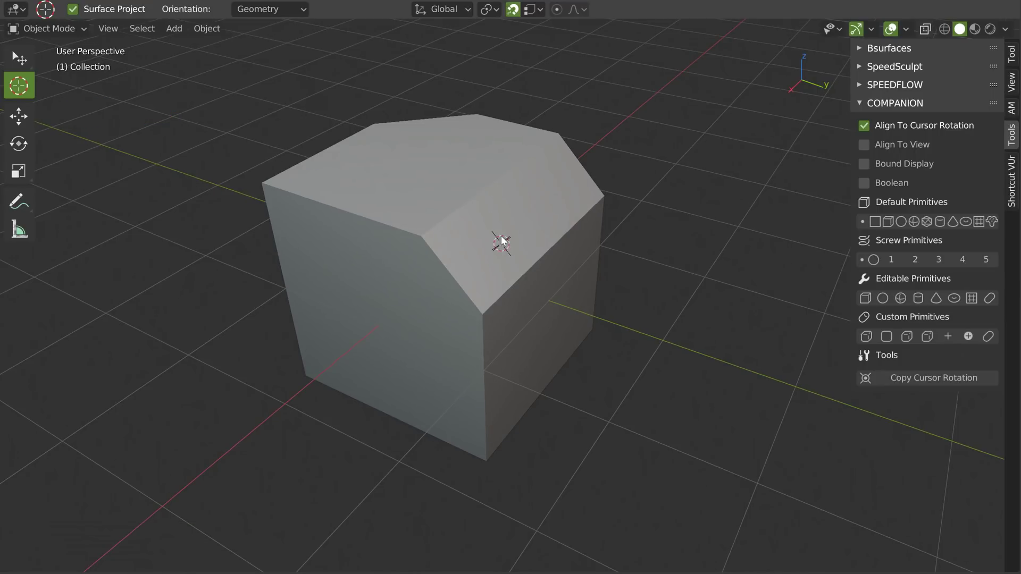
{"action": "middle_click_drag", "start_coordinate": [501, 235], "coordinate": [511, 225]}
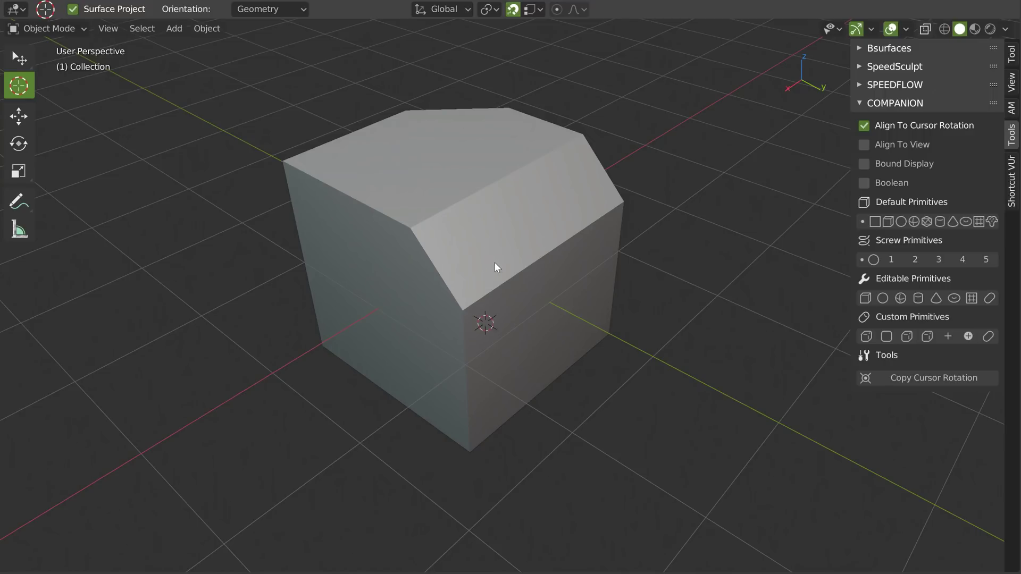
Open the keymap preferences and search by Key-Binding for "shift rmb".
{"action": "left_click", "coordinate": [54, 0]}
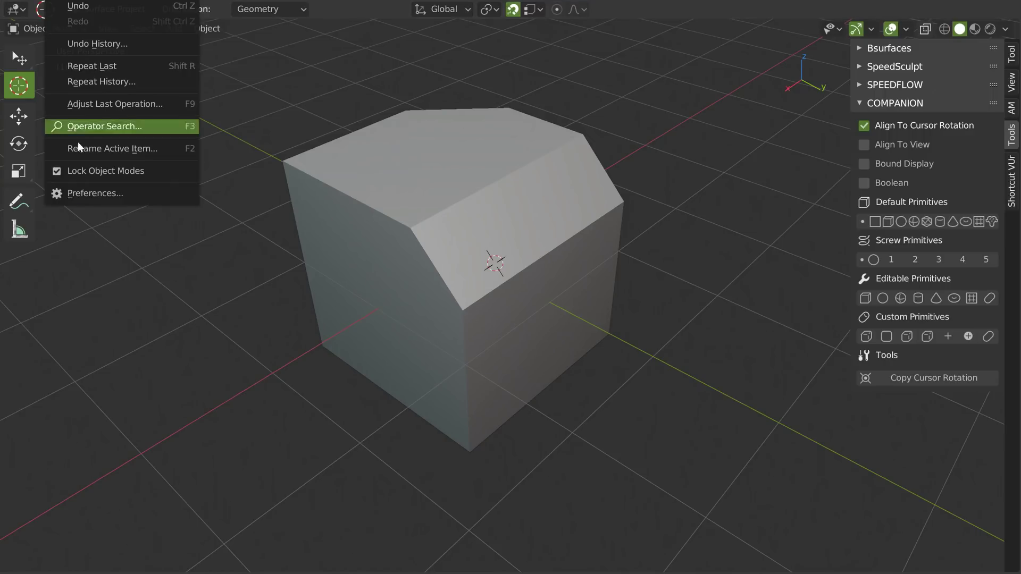
{"action": "left_click", "coordinate": [83, 195]}
{"action": "left_click_drag", "start_coordinate": [197, 5], "coordinate": [378, 92]}
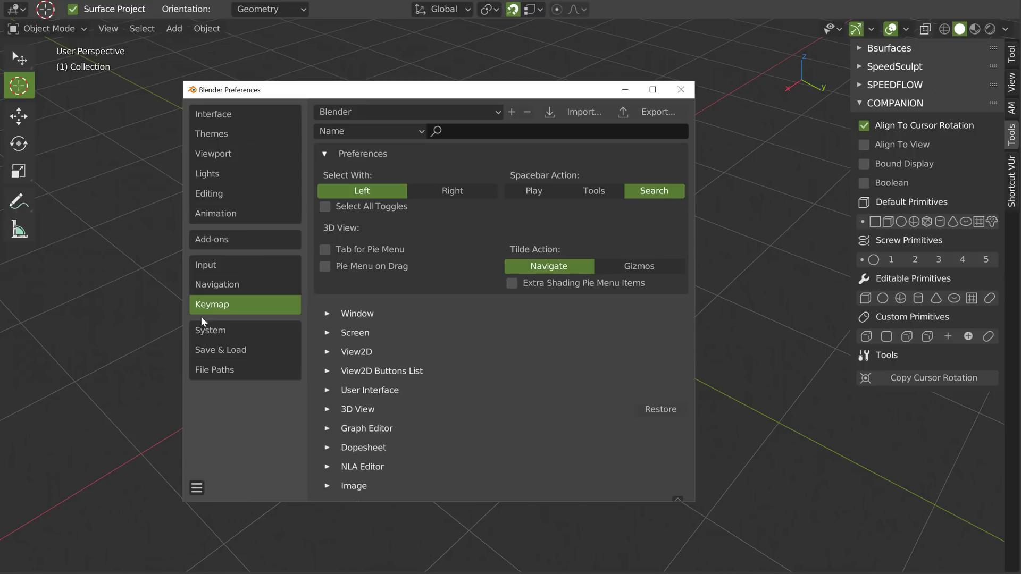
{"action": "left_click", "coordinate": [380, 130]}
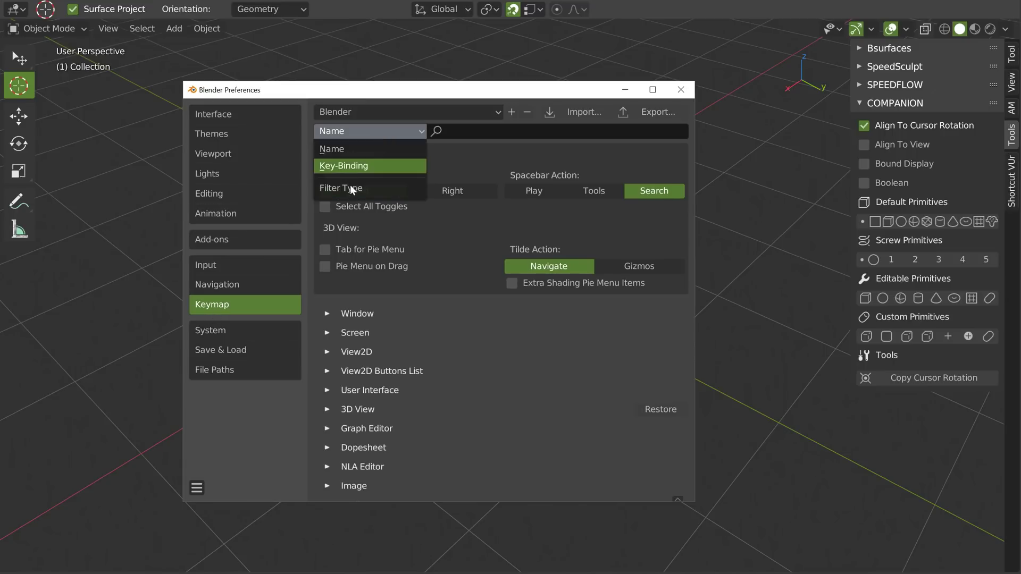
{"action": "left_click", "coordinate": [337, 165]}
{"action": "left_click", "coordinate": [469, 129]}
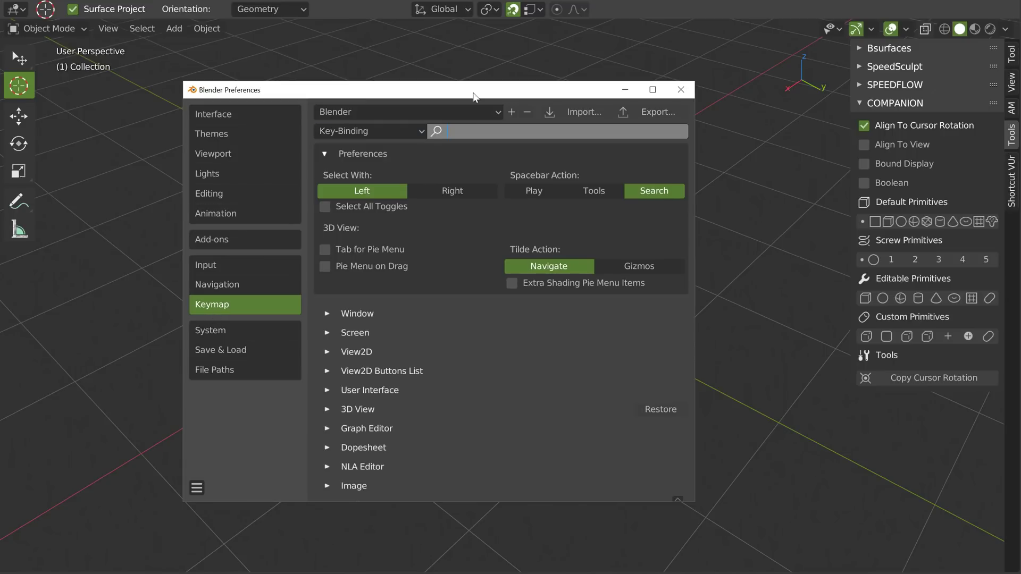
{"action": "type", "text": "shit rmb"}
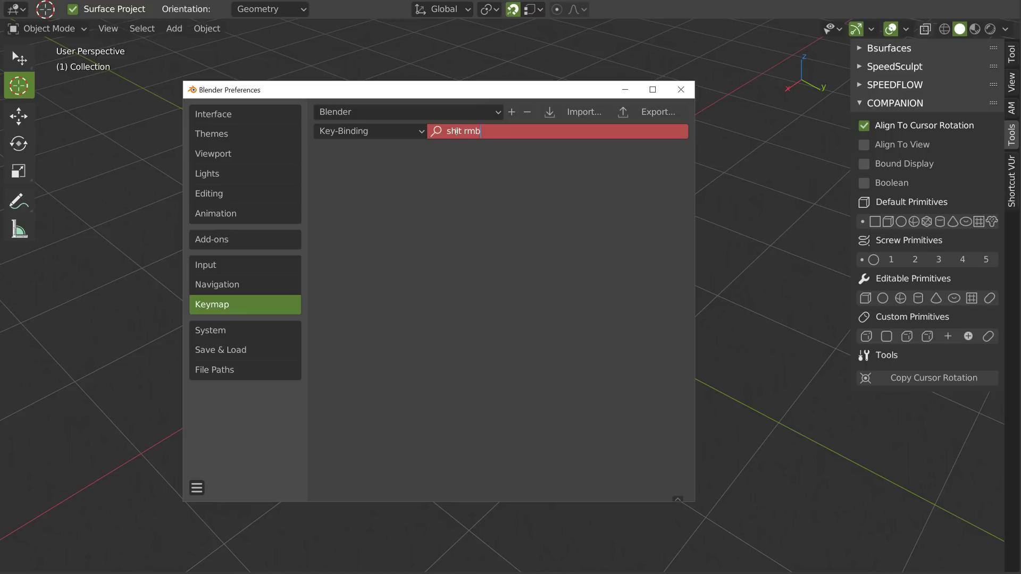
{"action": "left_click", "coordinate": [460, 136]}
{"action": "type", "text": "ft rmb"}
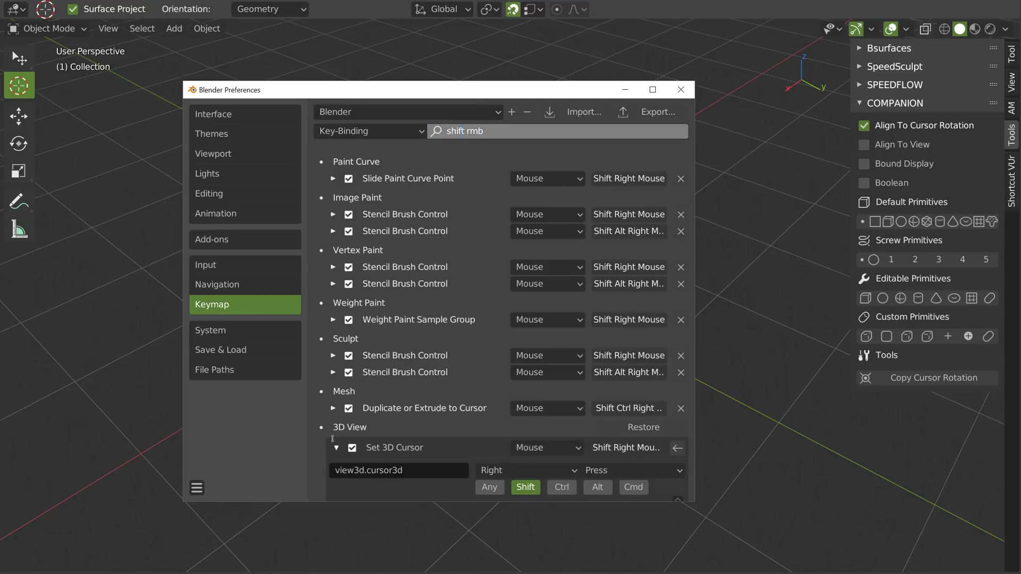
Set Orientation to Geometry for the Set 3D Cursor entry under 3D View, and close the preferences.
{"action": "scroll", "coordinate": [314, 464], "scroll_direction": "down", "scroll_amount": 8}
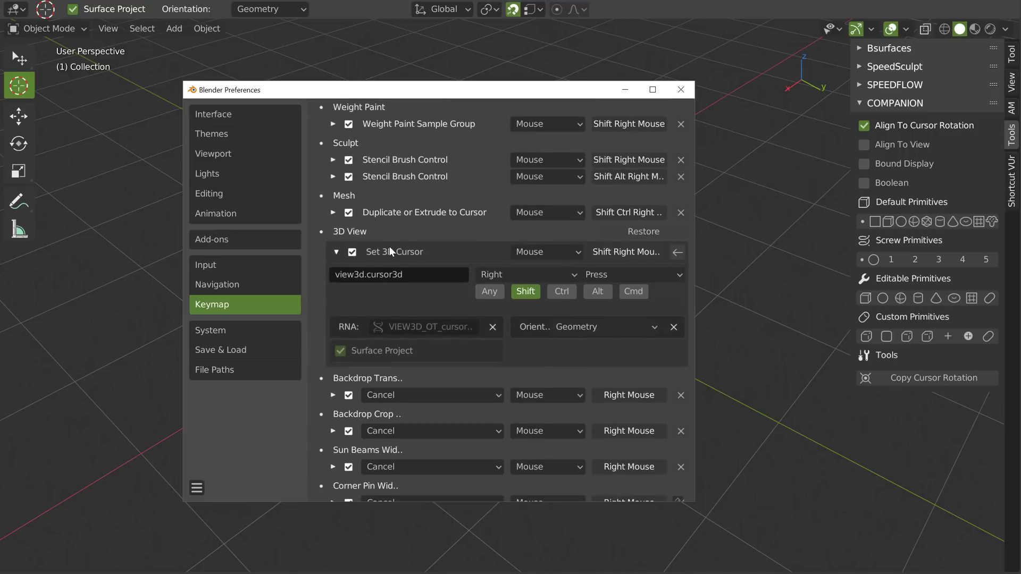
{"action": "left_click", "coordinate": [578, 328]}
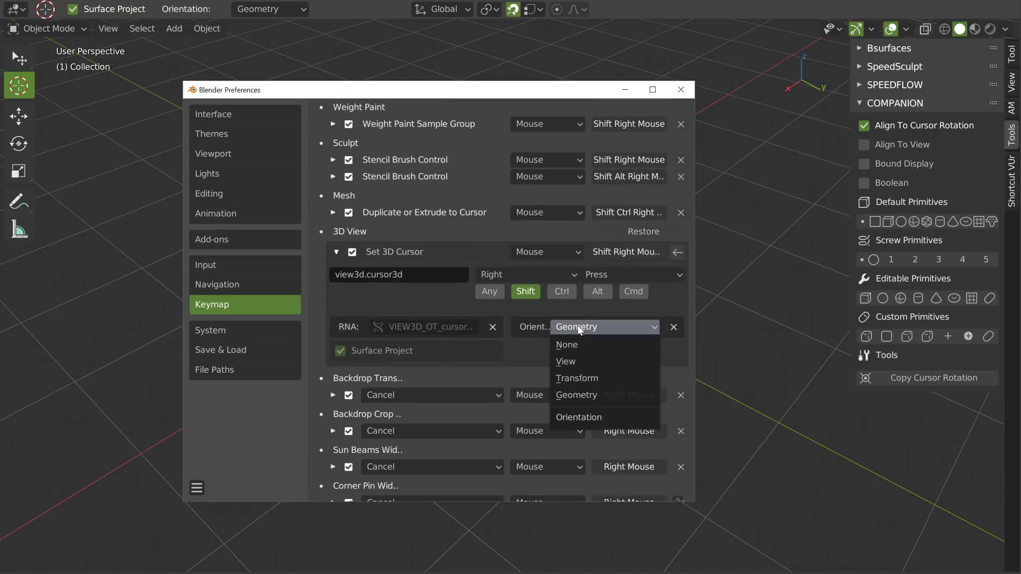
{"action": "left_click", "coordinate": [574, 394]}
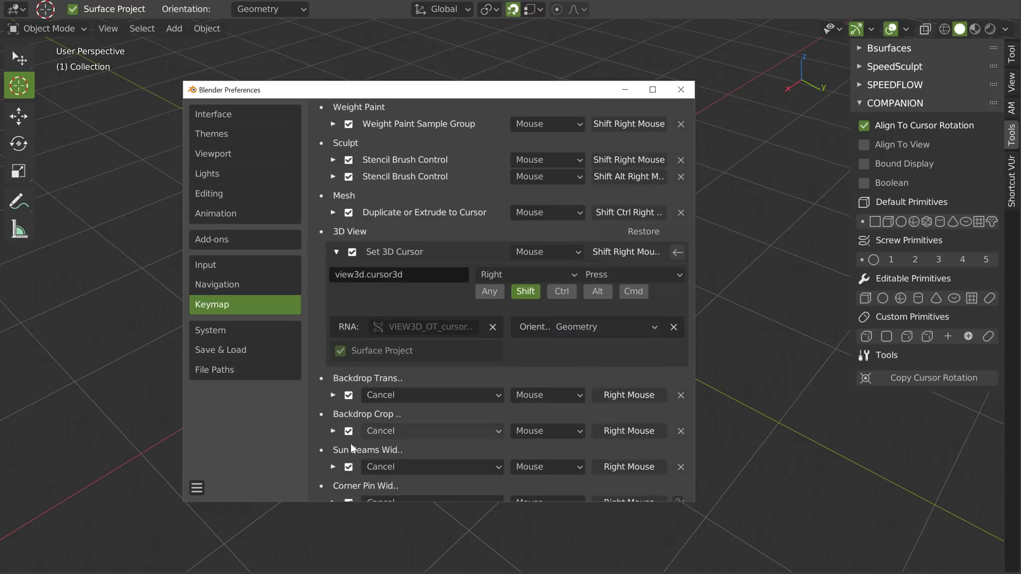
{"action": "left_click", "coordinate": [197, 487]}
{"action": "left_click", "coordinate": [227, 450]}
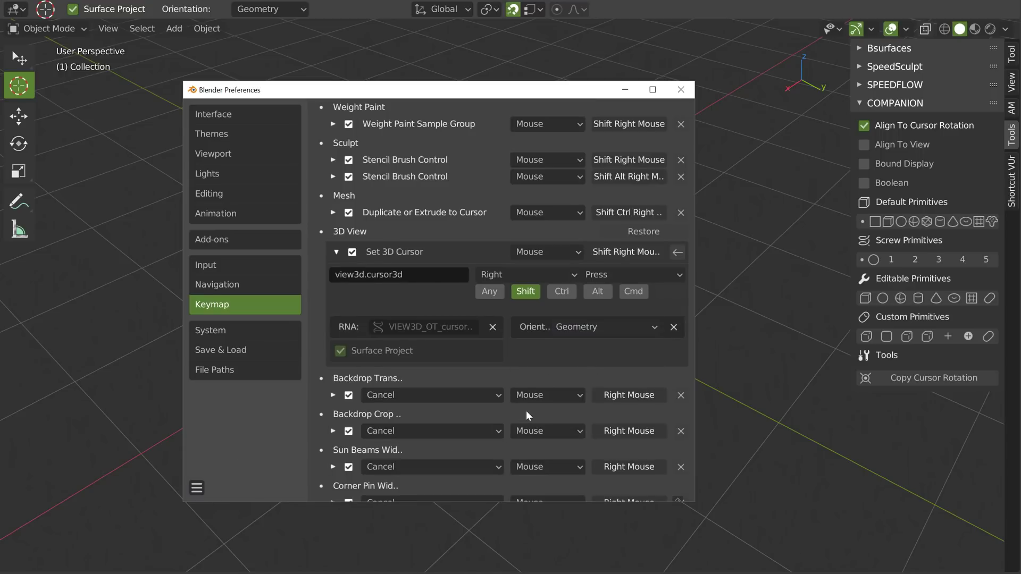
{"action": "left_click", "coordinate": [681, 89]}
Test the cursor placement by positioning the 3D cursor at different points on the large cube, ending on its chamfer.
{"action": "left_click", "coordinate": [532, 198]}
{"action": "middle_click_drag", "start_coordinate": [533, 198], "coordinate": [442, 204]}
{"action": "left_click", "coordinate": [444, 202]}
{"action": "left_click", "coordinate": [579, 210]}
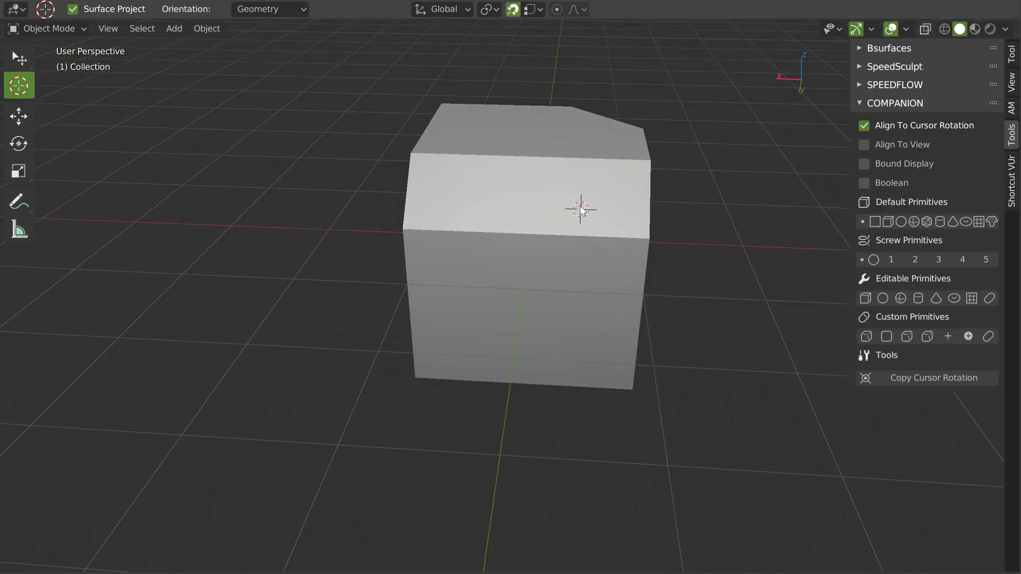
Place the 3D cursor on the cube's chamfered face, near the end farther from the cut corner.
{"action": "middle_click_drag", "start_coordinate": [579, 210], "coordinate": [485, 211]}
{"action": "left_click", "coordinate": [466, 192]}
{"action": "left_click", "coordinate": [451, 188]}
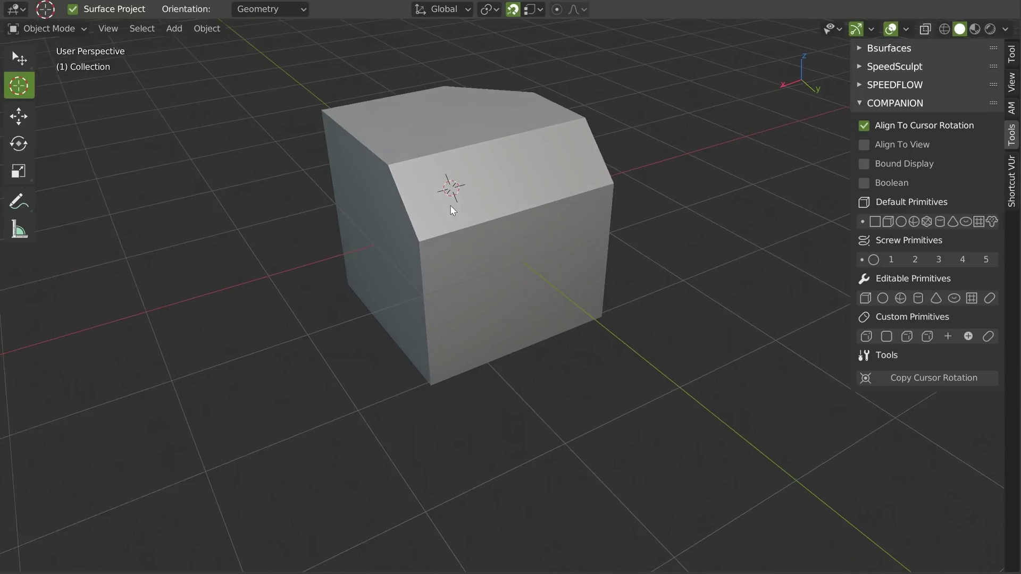
Add a cube at the 3D cursor with Align To View enabled instead of Align To Cursor Rotation, and scale it down.
{"action": "scroll", "coordinate": [510, 213], "scroll_direction": "up", "scroll_amount": 2}
{"action": "middle_click_drag", "start_coordinate": [472, 183], "coordinate": [485, 189], "text": "shift"}
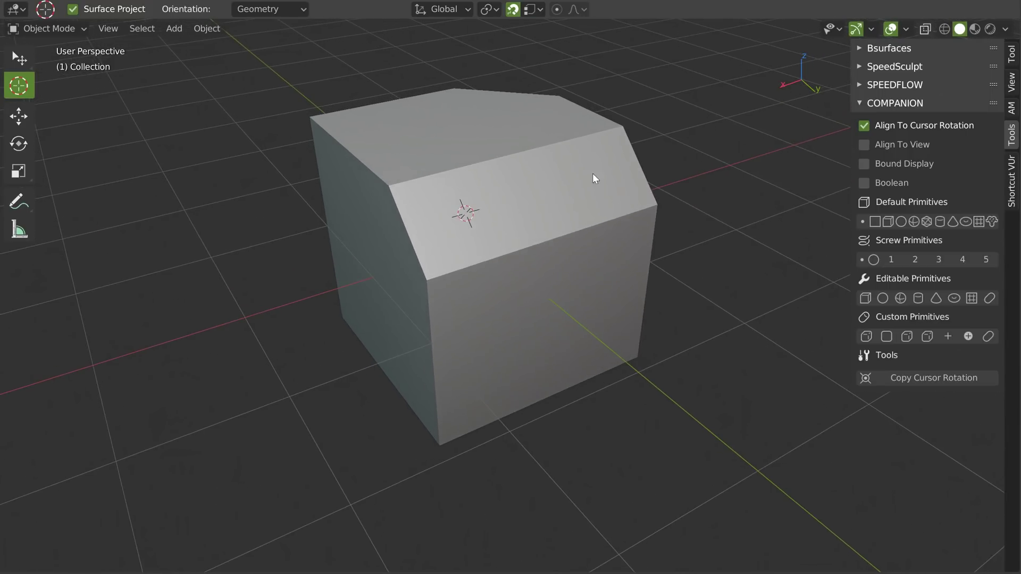
{"action": "left_click", "coordinate": [866, 125]}
{"action": "left_click", "coordinate": [863, 145]}
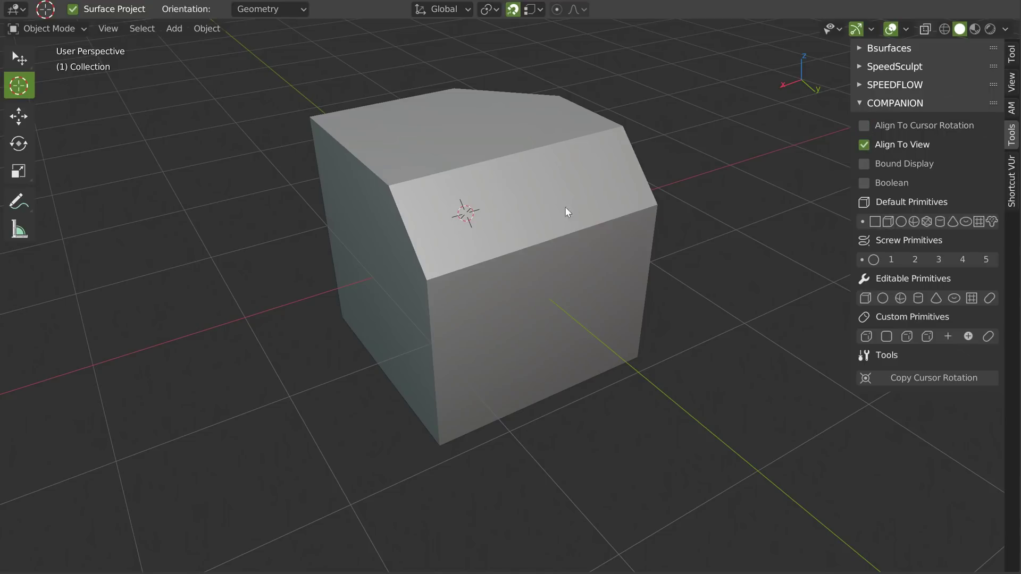
{"action": "middle_click_drag", "start_coordinate": [675, 199], "coordinate": [612, 207], "text": "shift"}
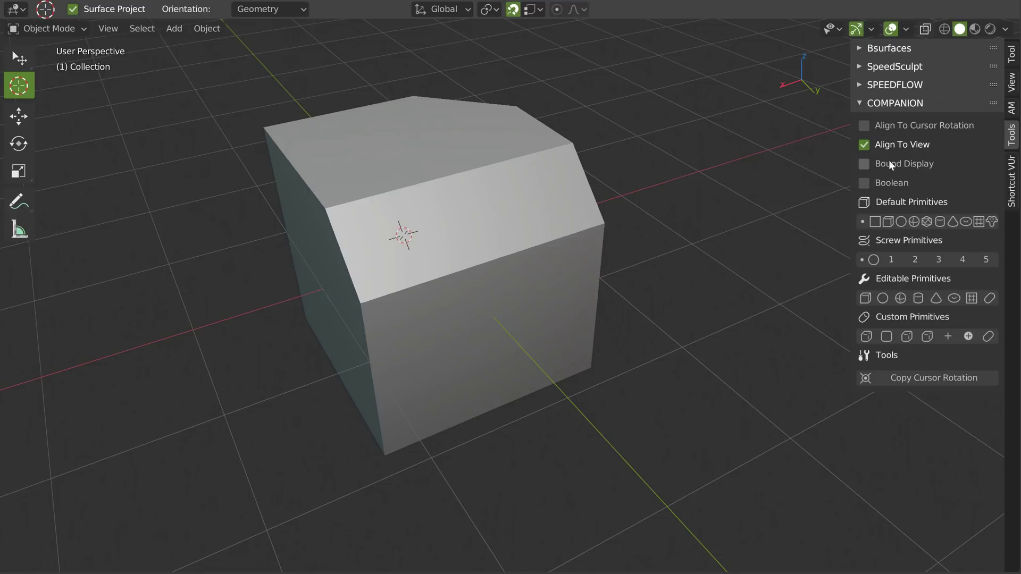
{"action": "left_click", "coordinate": [888, 221]}
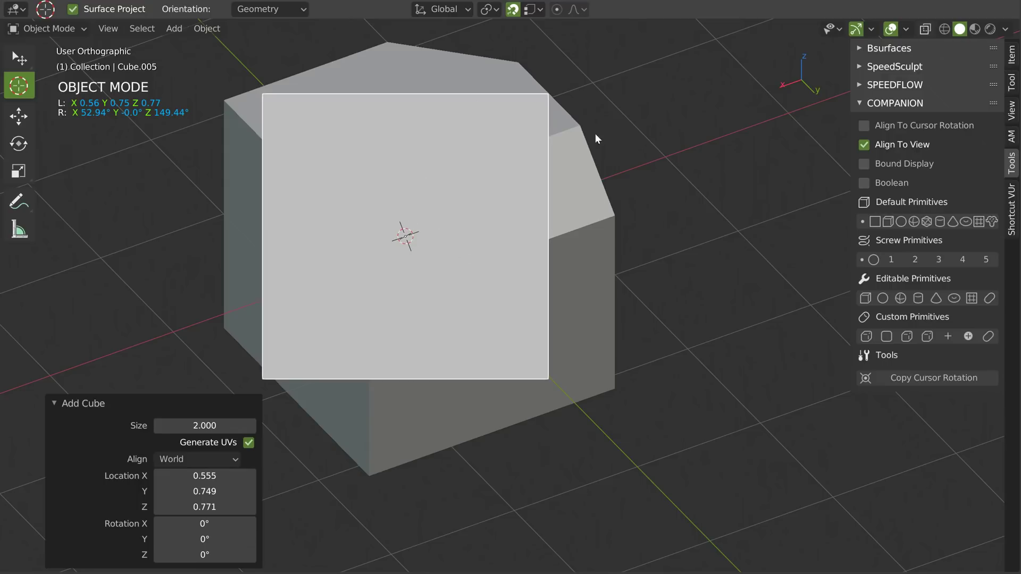
{"action": "left_click", "coordinate": [54, 403]}
{"action": "key", "text": "s"}
{"action": "left_click", "coordinate": [518, 246]}
Cut the view-aligned cube out of the large cube with a Speedflow boolean.
{"action": "left_click", "coordinate": [530, 257], "text": "shift"}
{"action": "key", "text": "space"}
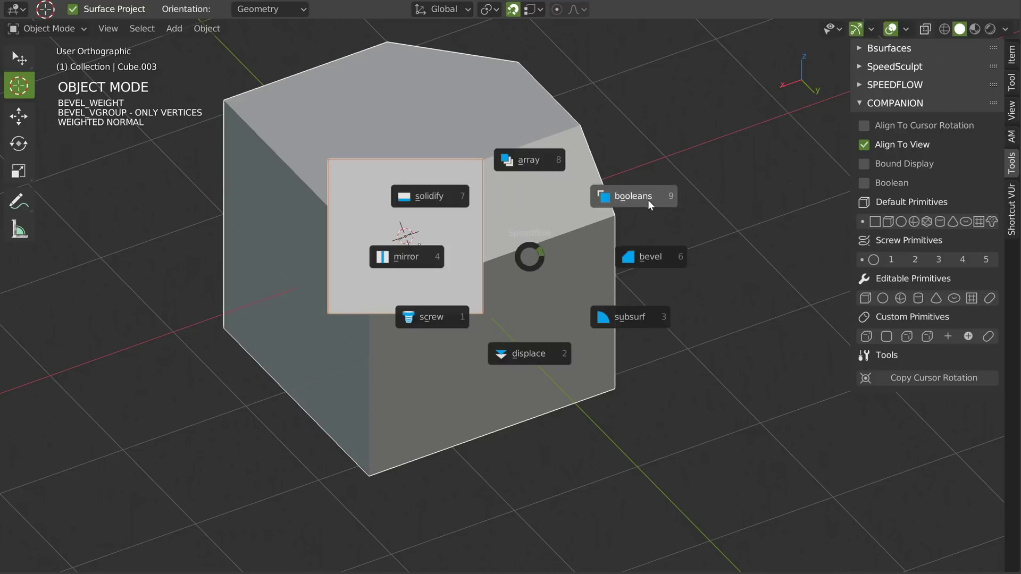
{"action": "left_click", "coordinate": [648, 200]}
{"action": "key", "text": "Escape"}
Select the large cube and remove its boolean modifier.
{"action": "mouse_move", "coordinate": [572, 237]}
{"action": "middle_mouse_down"}
{"action": "mouse_move", "coordinate": [543, 222]}
{"action": "mouse_move", "coordinate": [565, 219]}
{"action": "middle_mouse_up"}
{"action": "left_click", "coordinate": [559, 260]}
{"action": "key", "text": "space"}
{"action": "key", "text": "Escape"}
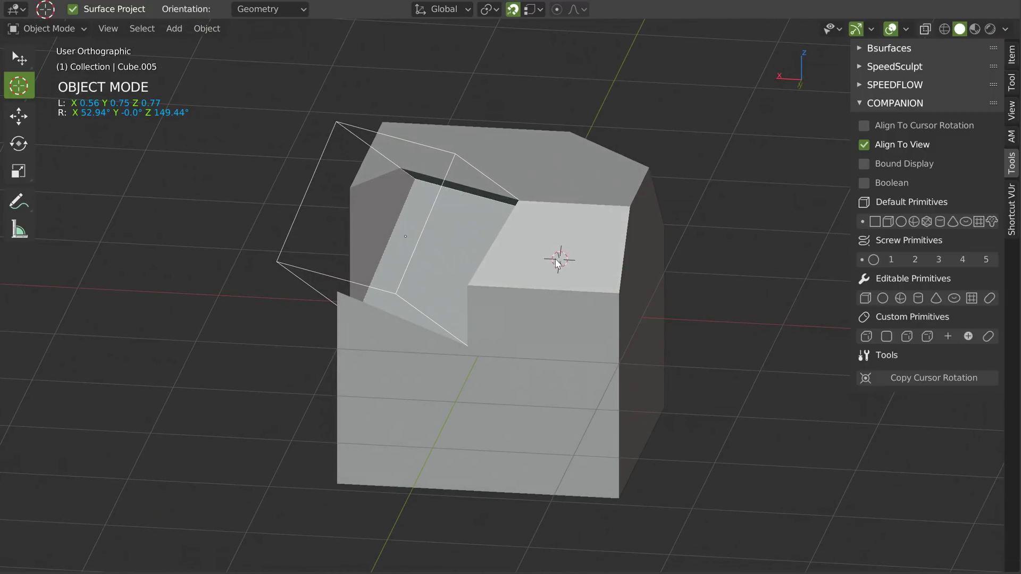
{"action": "key", "text": "w"}
{"action": "left_click", "coordinate": [551, 262]}
{"action": "key", "text": "space"}
{"action": "left_click", "coordinate": [608, 217]}
Add a new angle-limited bevel modifier to the large cube, about 0.01 wide with 4 segments.
{"action": "key", "text": "space"}
{"action": "left_click", "coordinate": [651, 262]}
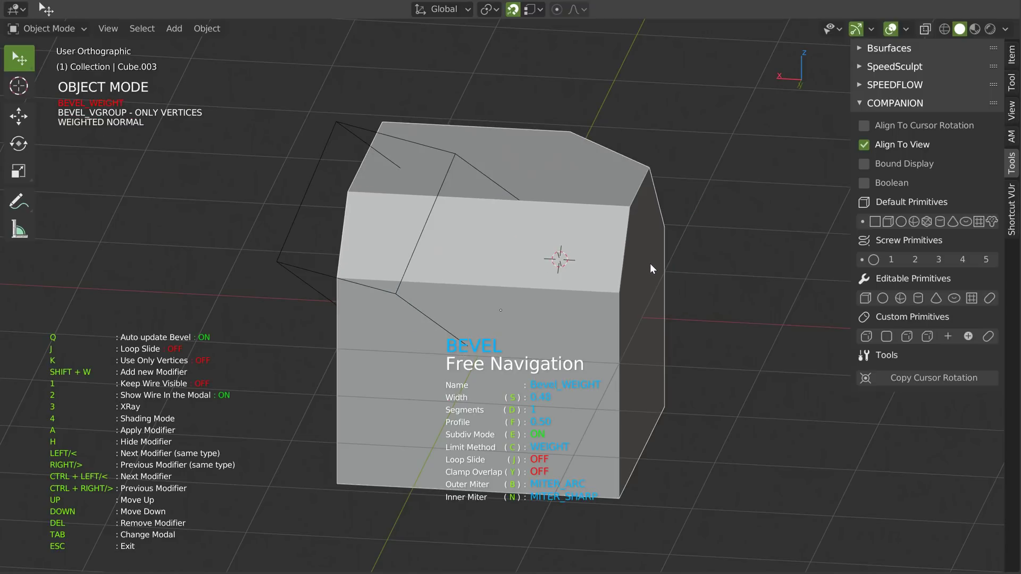
{"action": "key", "text": "shift+w"}
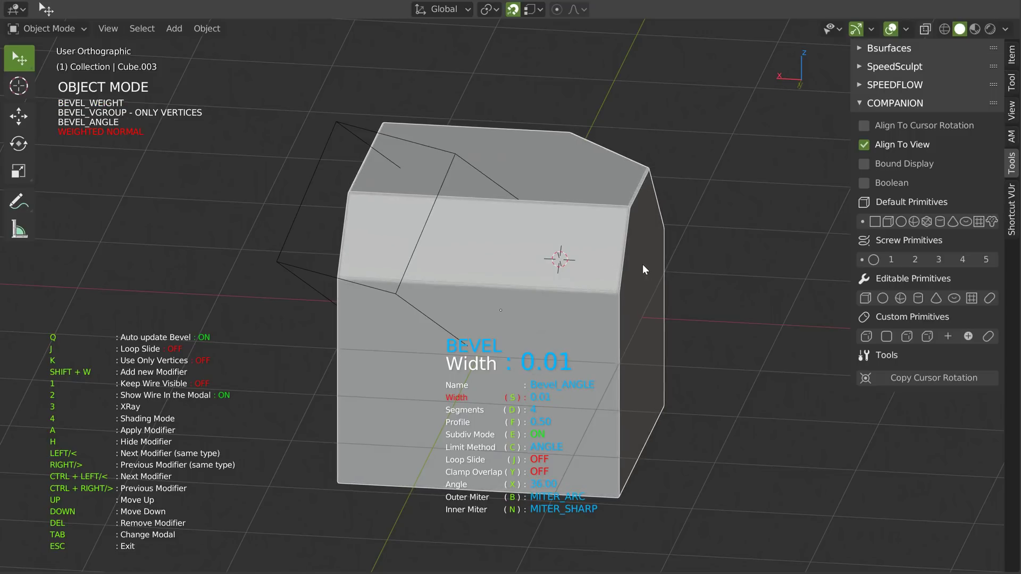
{"action": "left_click", "coordinate": [640, 265]}
{"action": "key", "text": "Escape"}
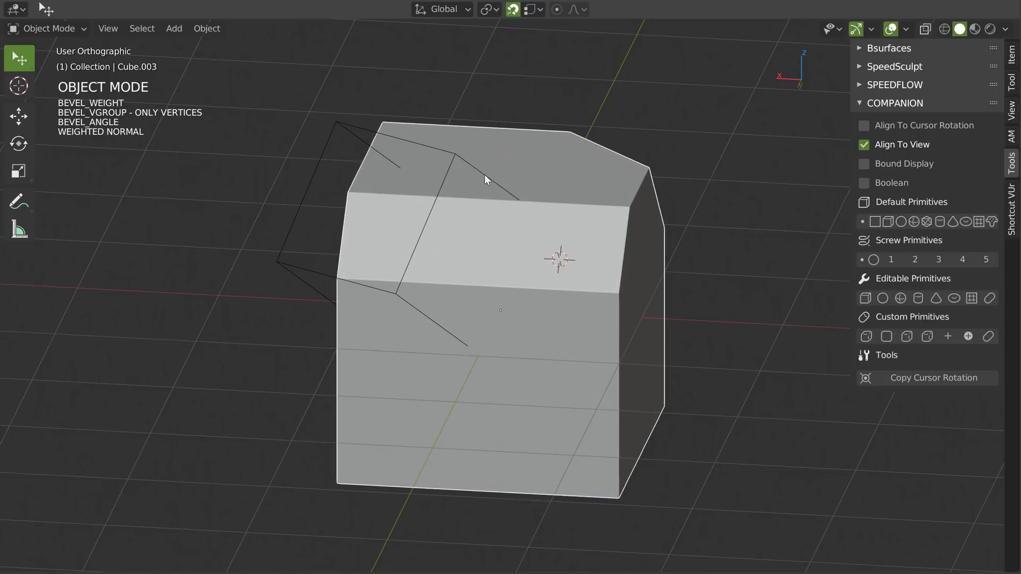
Delete the wireframe cutter cube.
{"action": "left_click", "coordinate": [485, 175]}
{"action": "key", "text": "x"}
{"action": "left_click", "coordinate": [504, 223]}
Reposition the 3D cursor on the chamfered face, and select the large cube.
{"action": "middle_click_drag", "start_coordinate": [505, 223], "coordinate": [528, 228]}
{"action": "right_click", "coordinate": [496, 231], "text": "shift"}
{"action": "scroll", "coordinate": [545, 231], "scroll_direction": "up", "scroll_amount": 2}
{"action": "left_click", "coordinate": [554, 257]}
{"action": "scroll", "coordinate": [545, 219], "scroll_direction": "up", "scroll_amount": 1}
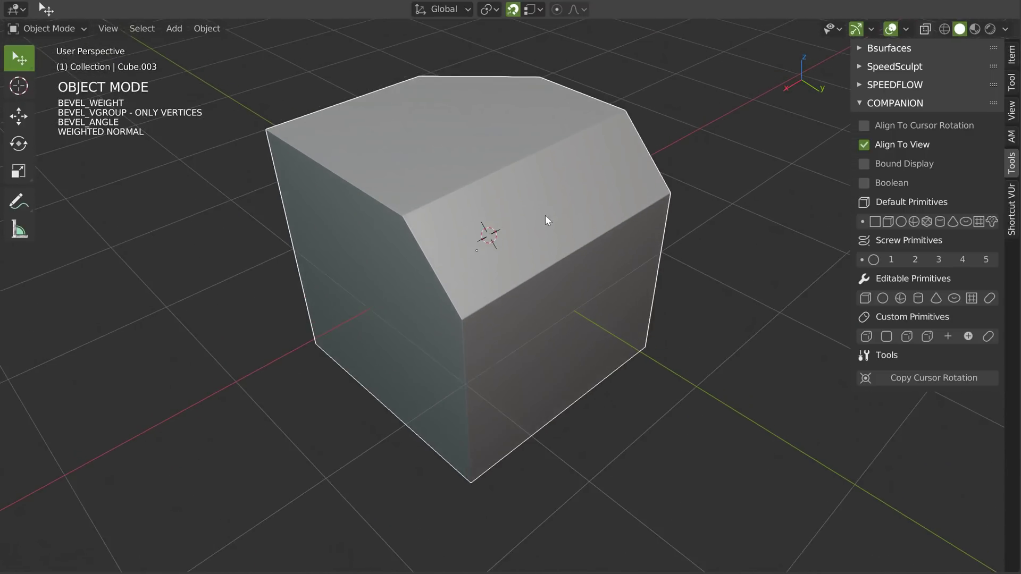
Turn off Align To View, enable Bound Display, and add a sphere primitive beside the large cube.
{"action": "left_click", "coordinate": [865, 145]}
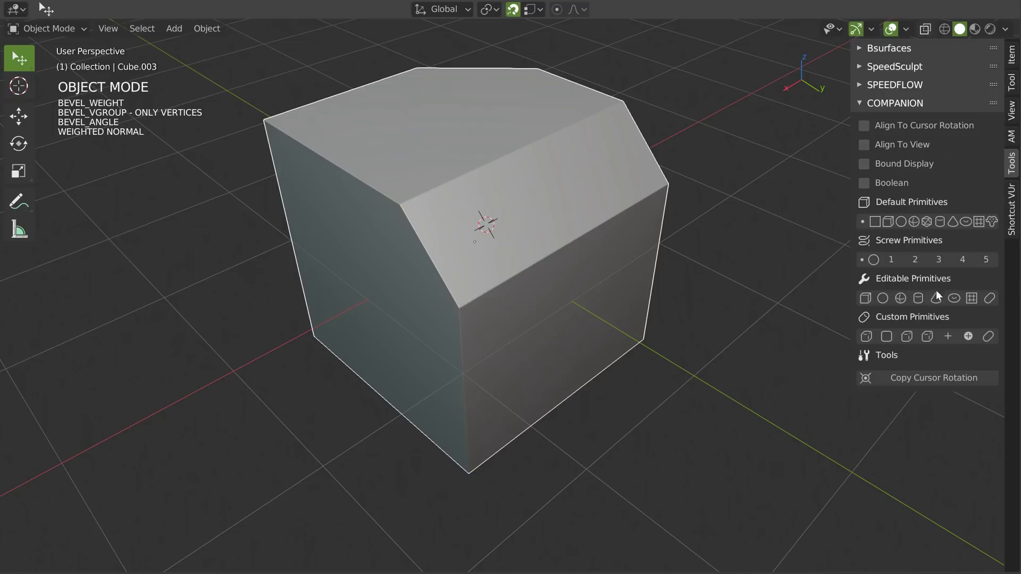
{"action": "left_click", "coordinate": [867, 164]}
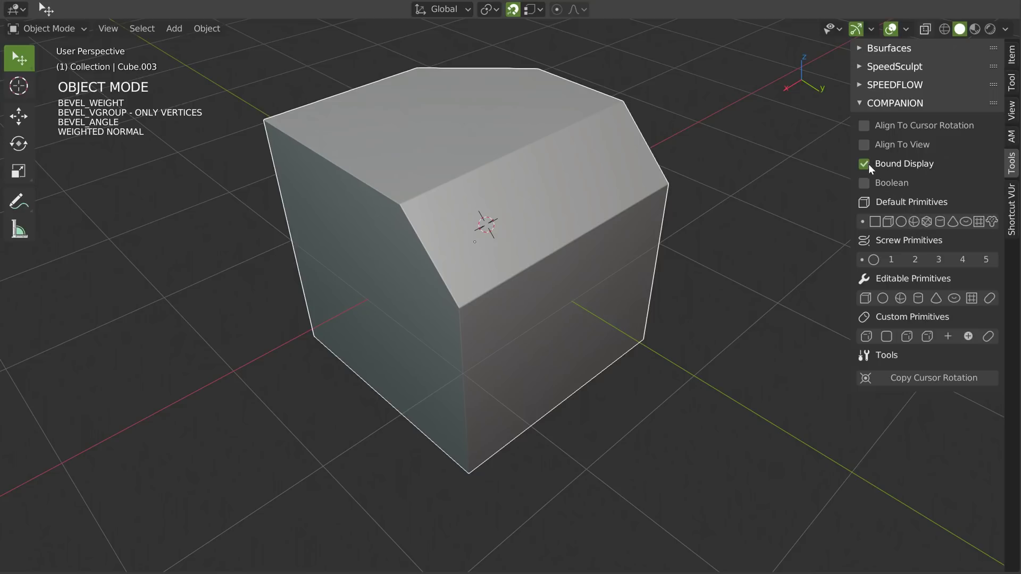
{"action": "left_click", "coordinate": [914, 221]}
{"action": "left_click", "coordinate": [676, 189]}
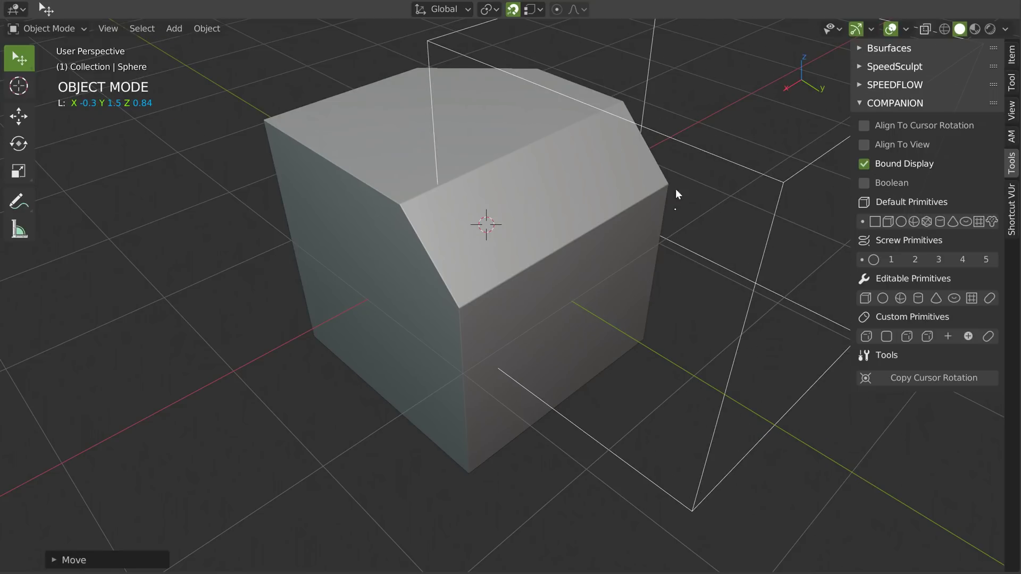
Toggle the sphere in and out of Edit Mode and delete it.
{"action": "key", "text": "Tab"}
{"action": "key", "text": "Tab"}
{"action": "key", "text": "Delete"}
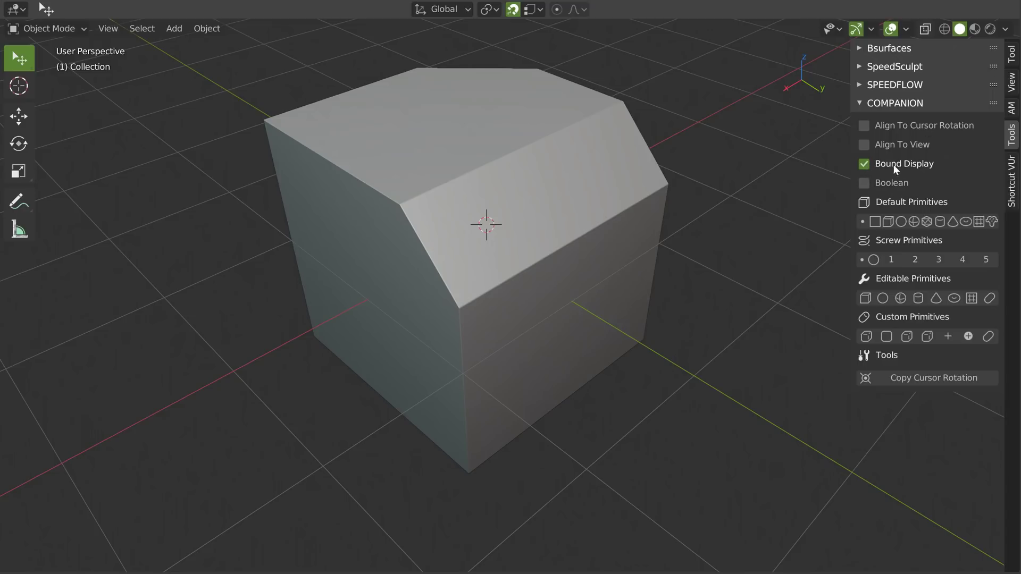
Disable Bound Display and enable Boolean and Align To Cursor Rotation for new primitives.
{"action": "left_click", "coordinate": [870, 162]}
{"action": "left_click", "coordinate": [864, 183]}
{"action": "left_click", "coordinate": [887, 125]}
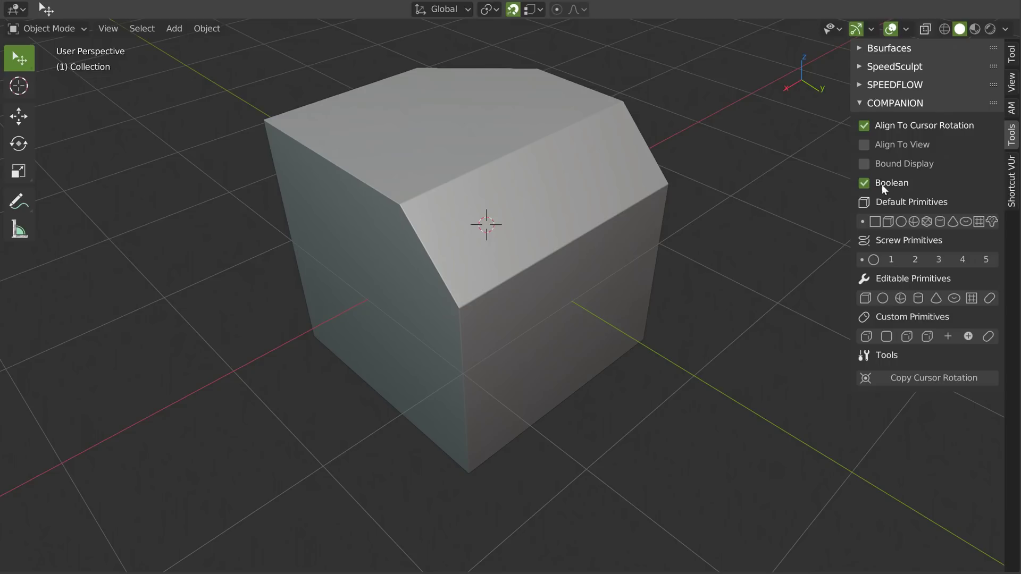
{"action": "middle_click_drag", "start_coordinate": [547, 215], "coordinate": [487, 213]}
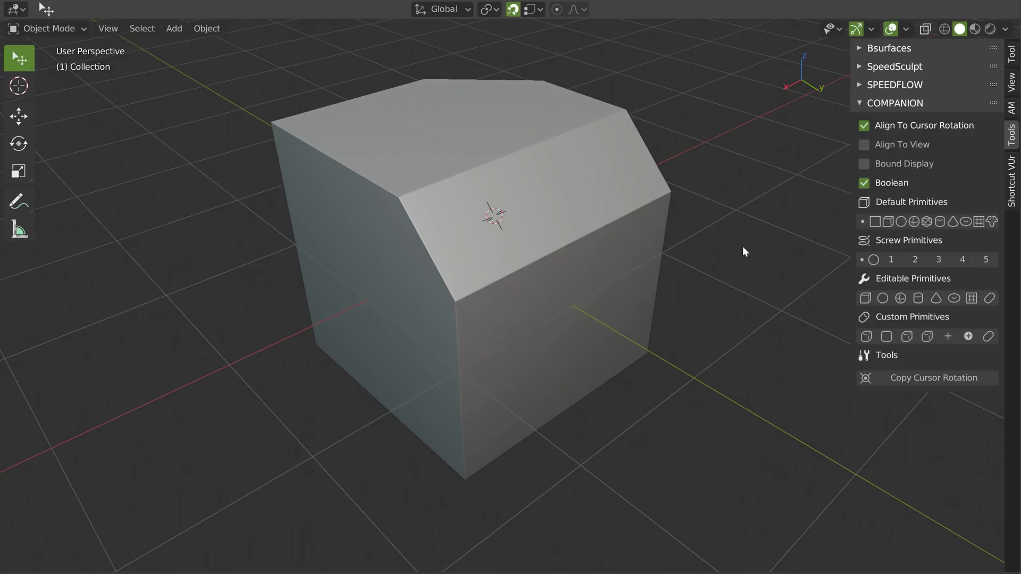
{"action": "left_click", "coordinate": [873, 260]}
{"action": "key", "text": "s"}
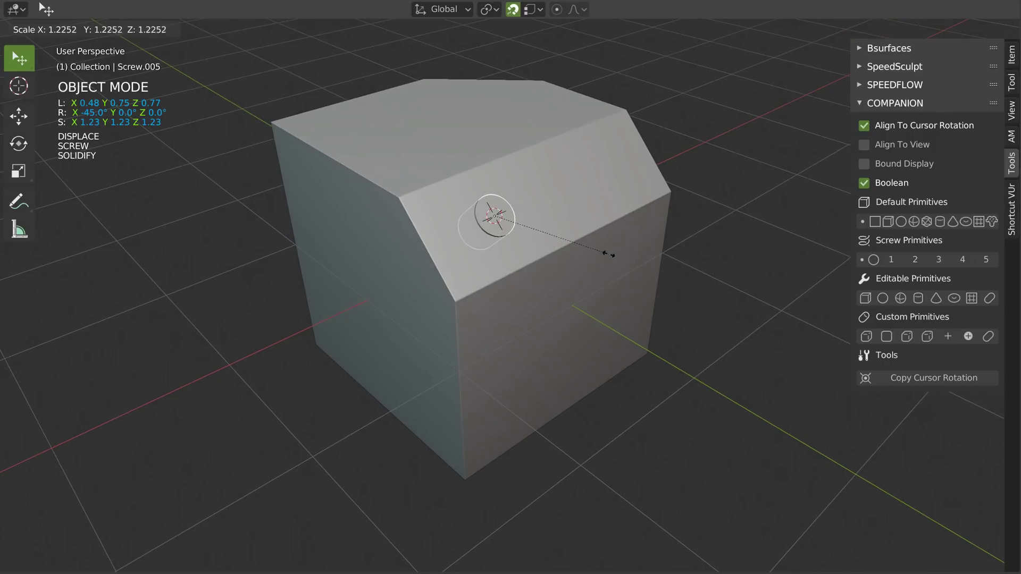
{"action": "left_click", "coordinate": [623, 258]}
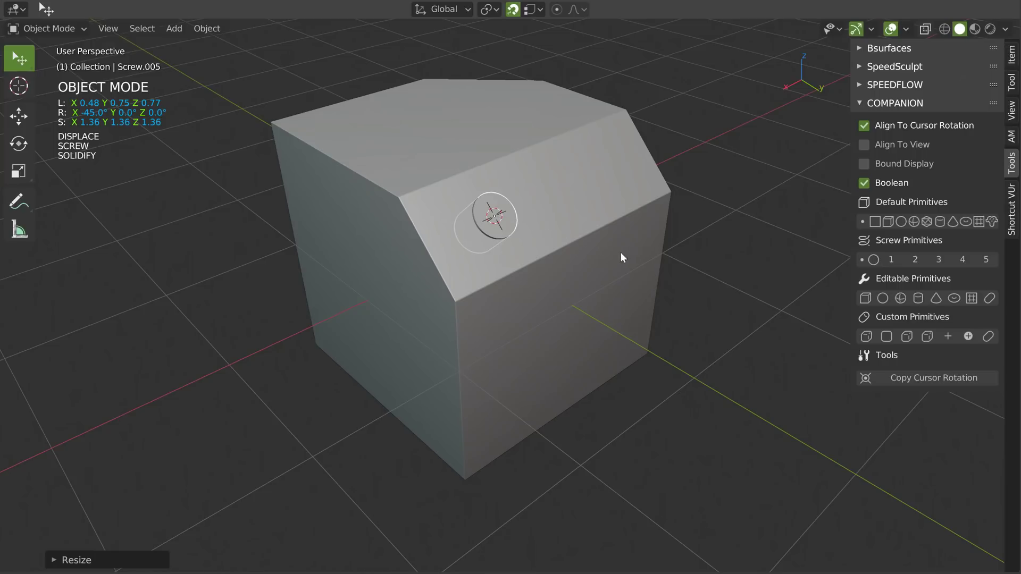
{"action": "key", "text": "Delete"}
Cut a circular screw primitive into the large cube at the 3D cursor, with a displace strength of about 0.14.
{"action": "left_click", "coordinate": [521, 250]}
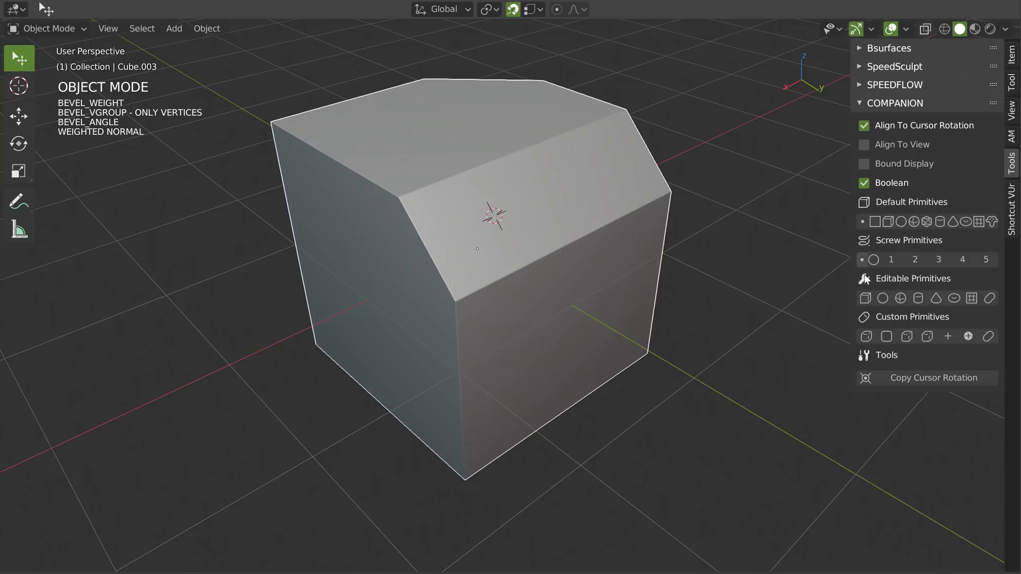
{"action": "left_click", "coordinate": [874, 260]}
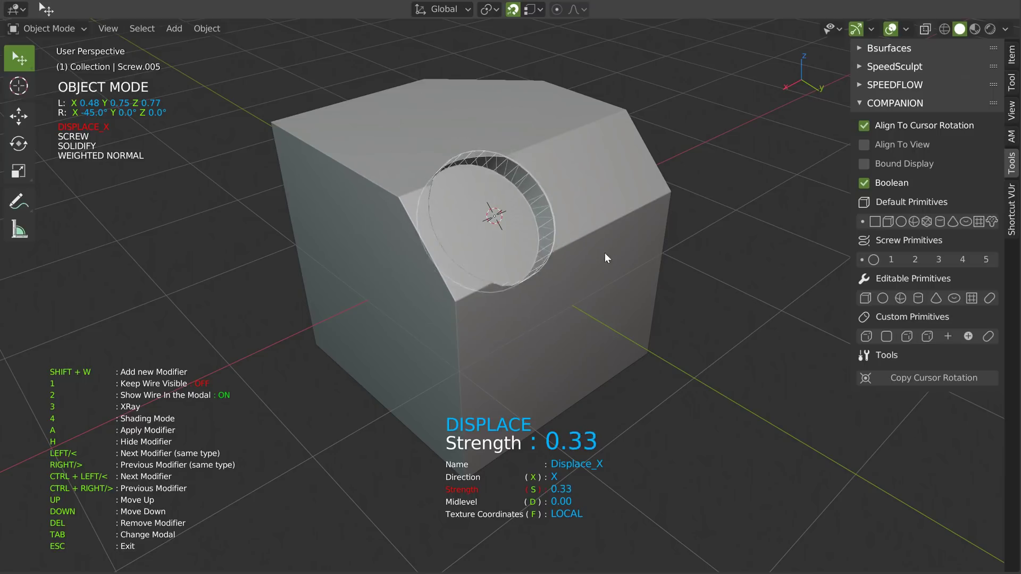
{"action": "left_click", "coordinate": [581, 256]}
{"action": "middle_click_drag", "start_coordinate": [495, 233], "coordinate": [570, 231]}
{"action": "scroll", "coordinate": [481, 235], "scroll_direction": "up", "scroll_amount": 2}
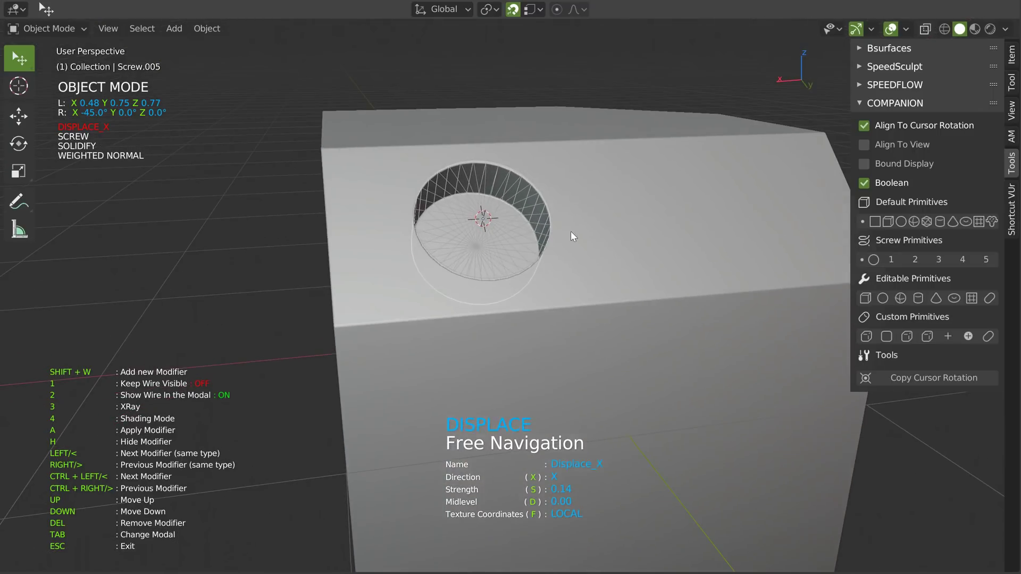
Try different step counts, including 10, on the circular cutter's screw modifier.
{"action": "key", "text": "Tab"}
{"action": "left_click", "coordinate": [473, 288]}
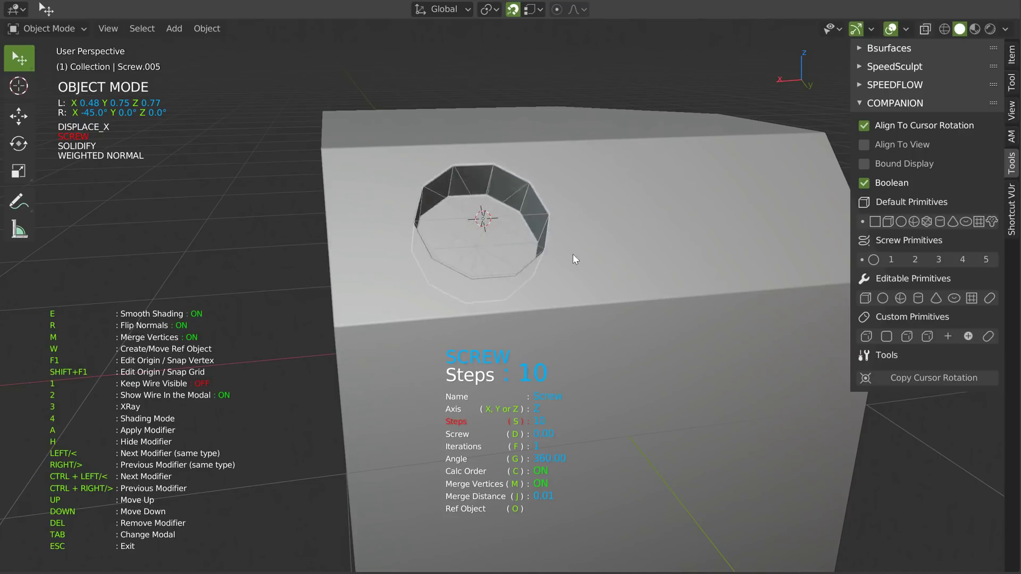
{"action": "middle_click_drag", "start_coordinate": [747, 243], "coordinate": [533, 231]}
Revisit the cutter's displace modifier, and set its solidify thickness to about 0.12 and offset to about 0.28.
{"action": "key", "text": "Tab"}
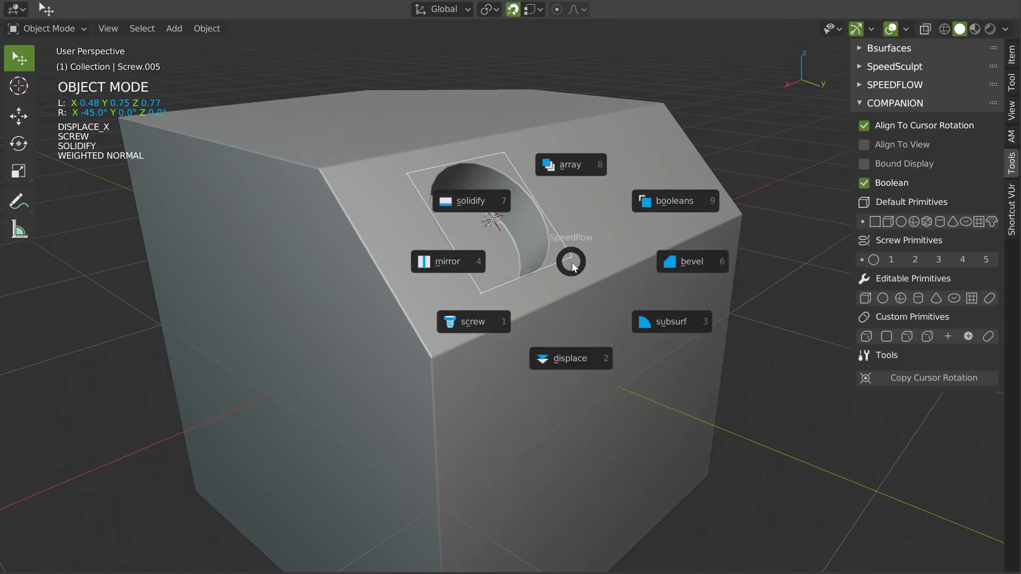
{"action": "left_click", "coordinate": [582, 347]}
{"action": "key", "text": "Tab"}
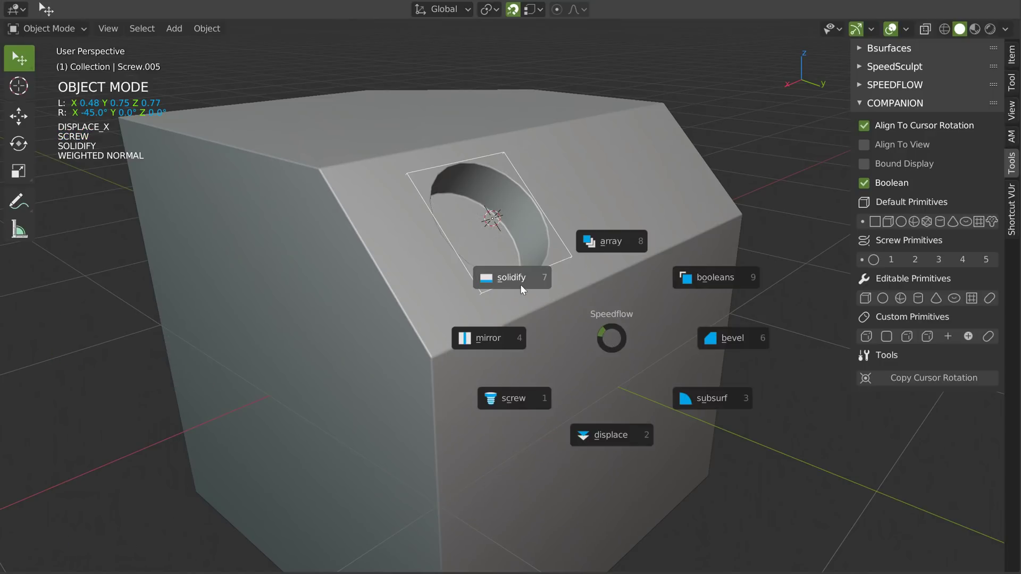
{"action": "left_click", "coordinate": [520, 285]}
{"action": "key", "text": "d"}
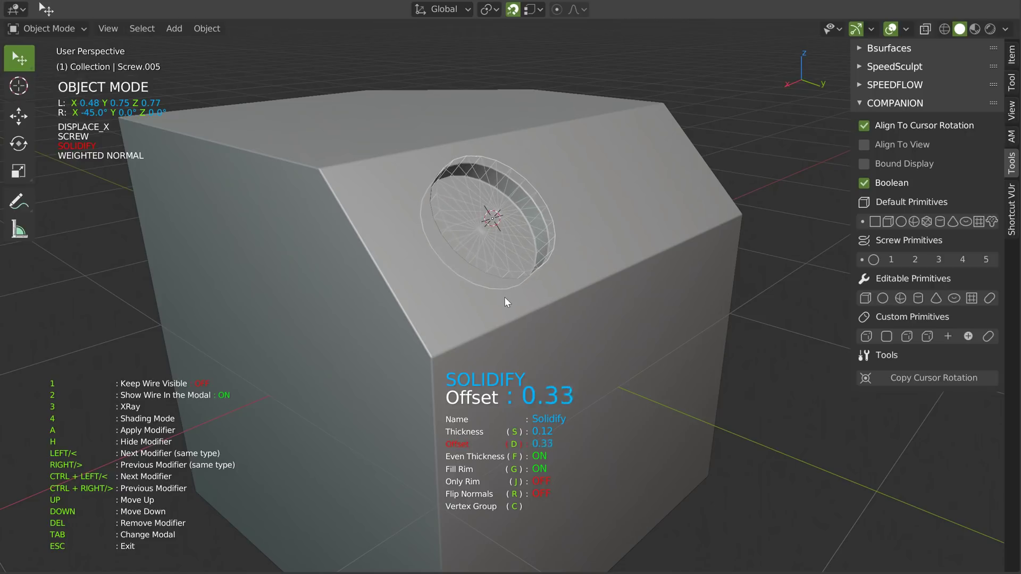
Add an angle bevel about 0.05 wide to the cutter, and set its solidify thickness to 0.23 and offset to -0.59.
{"action": "key", "text": "Tab"}
{"action": "left_click", "coordinate": [625, 282]}
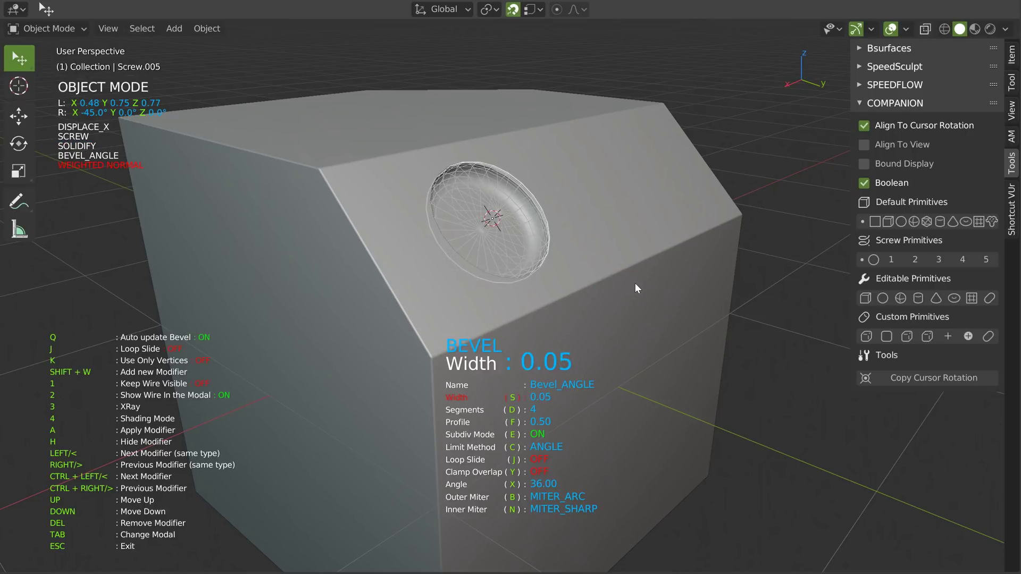
{"action": "key", "text": "Tab"}
{"action": "left_click", "coordinate": [549, 225]}
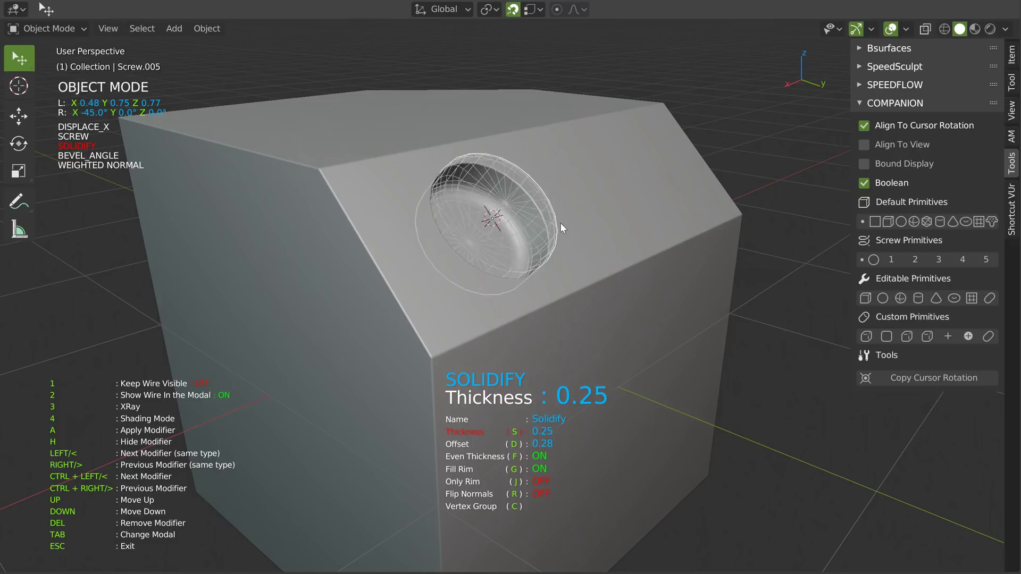
{"action": "key", "text": "d"}
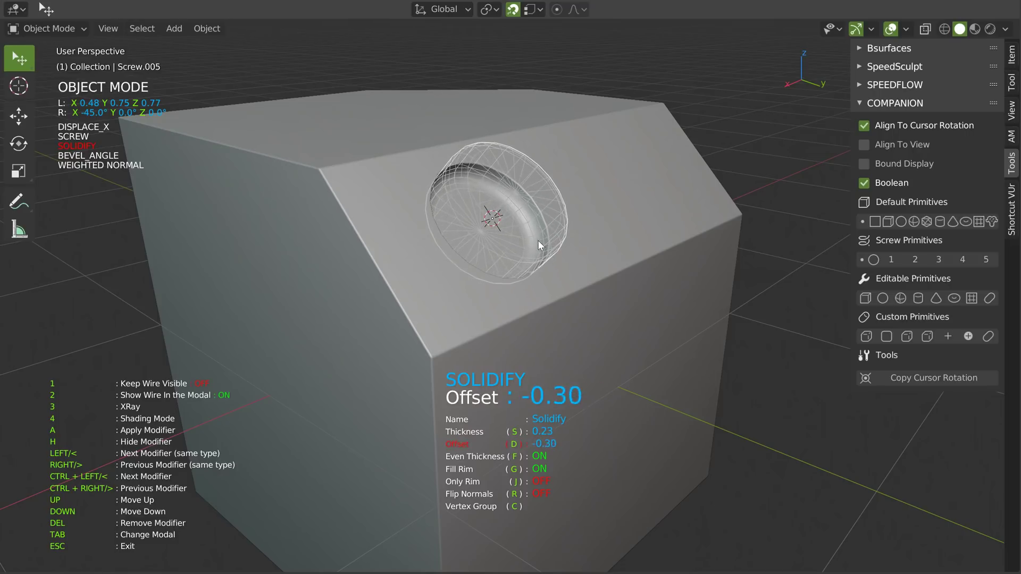
{"action": "left_click", "coordinate": [538, 250]}
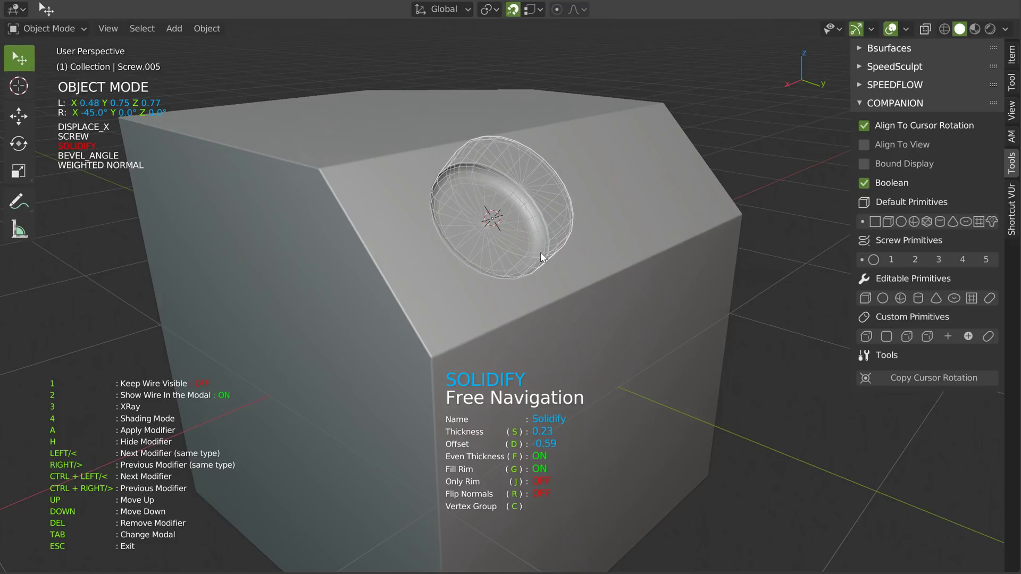
Turn off the cutter's wire display in the modal and set its screw modifier to 49 steps.
{"action": "key", "text": "2"}
{"action": "mouse_move", "coordinate": [554, 263]}
{"action": "middle_mouse_down"}
{"action": "mouse_move", "coordinate": [503, 235]}
{"action": "mouse_move", "coordinate": [542, 253]}
{"action": "middle_mouse_up"}
{"action": "key", "text": "Tab"}
{"action": "left_click", "coordinate": [449, 306]}
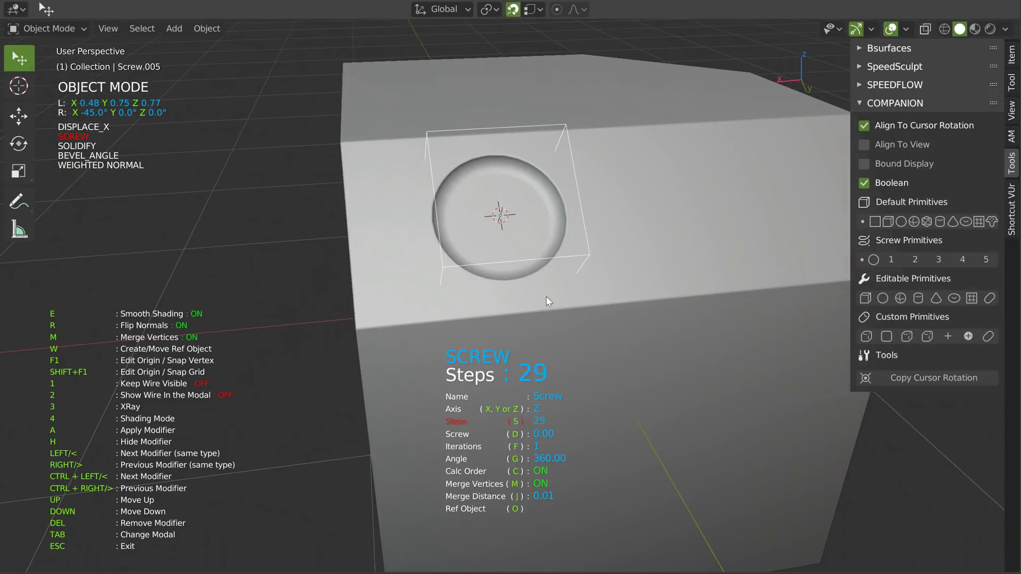
{"action": "key", "text": "s"}
{"action": "left_click", "coordinate": [685, 263]}
{"action": "mouse_move", "coordinate": [547, 217]}
{"action": "middle_mouse_down"}
{"action": "mouse_move", "coordinate": [552, 237]}
{"action": "mouse_move", "coordinate": [543, 221]}
{"action": "middle_mouse_up"}
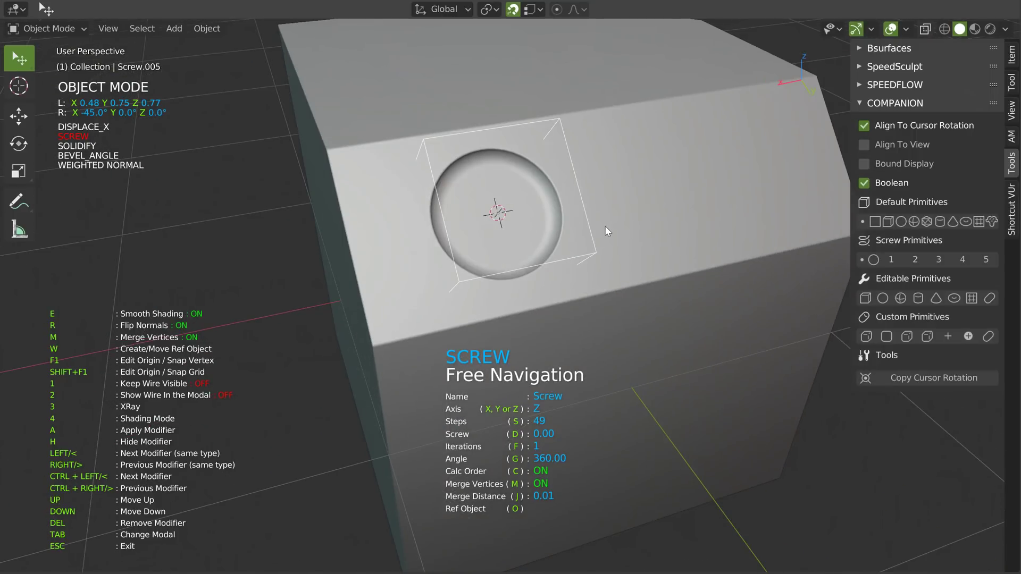
{"action": "key", "text": "Escape"}
Cut the rounded-cross custom primitive into the large cube at the 3D cursor, scaled to about 0.28.
{"action": "left_click", "coordinate": [548, 186]}
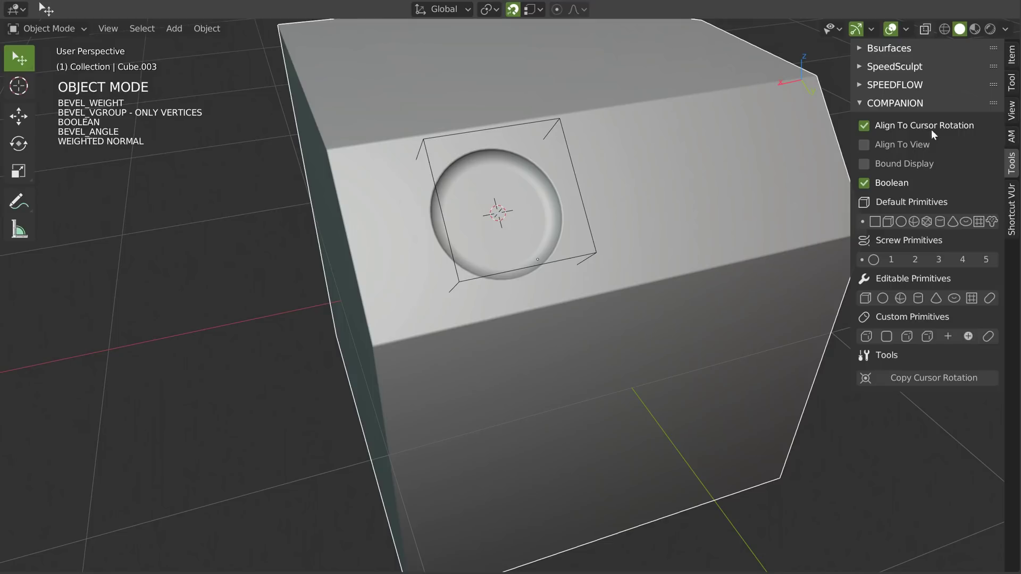
{"action": "left_click", "coordinate": [968, 336]}
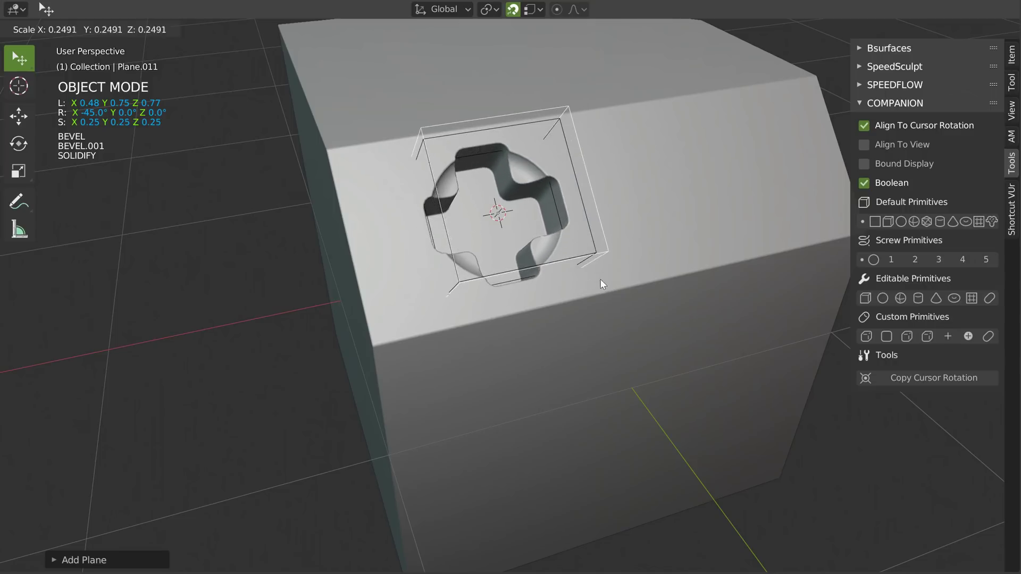
{"action": "left_click", "coordinate": [615, 293]}
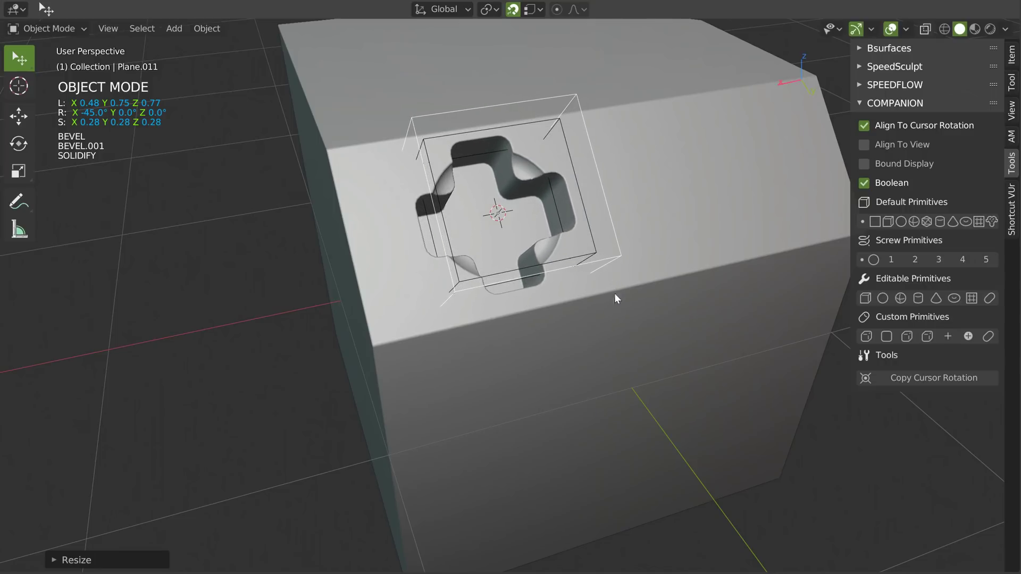
Set the rounded-cross cutter's solidify thickness to about 0.77 and its offset to about 0.87.
{"action": "middle_click_drag", "start_coordinate": [614, 294], "coordinate": [565, 283]}
{"action": "key", "text": "Tab"}
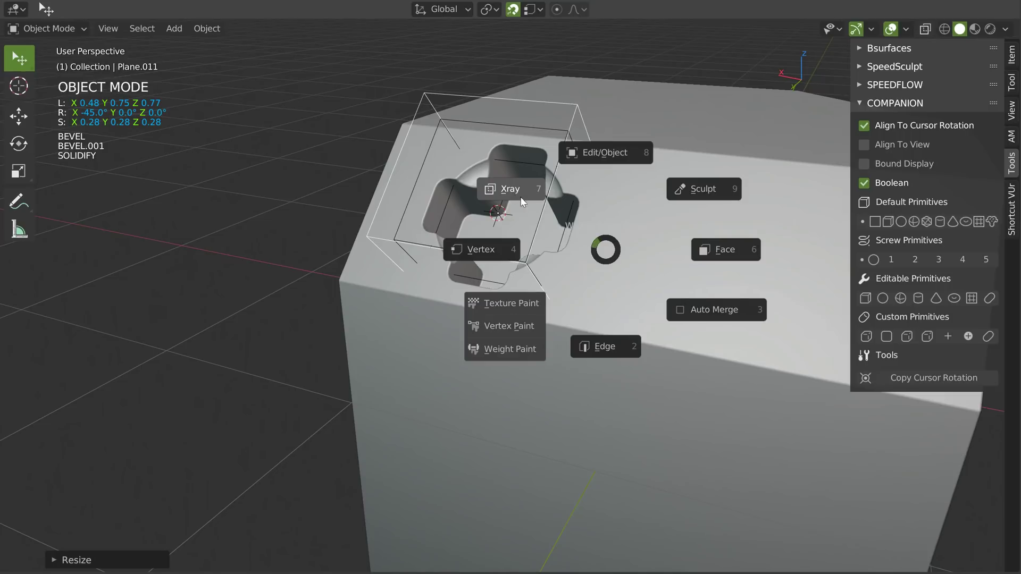
{"action": "key", "text": "Escape"}
{"action": "key", "text": "space"}
{"action": "left_click", "coordinate": [511, 201]}
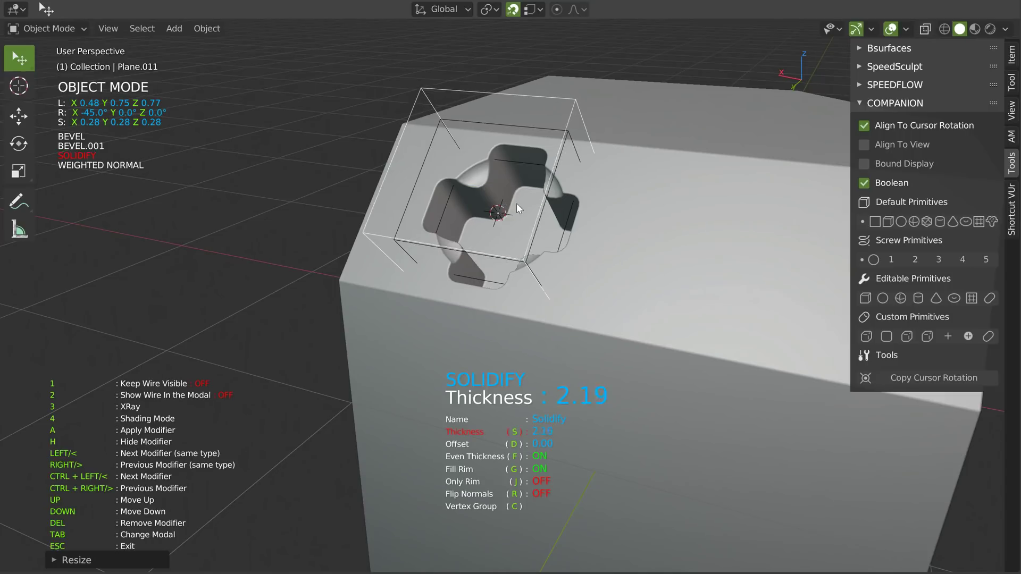
{"action": "key", "text": "d"}
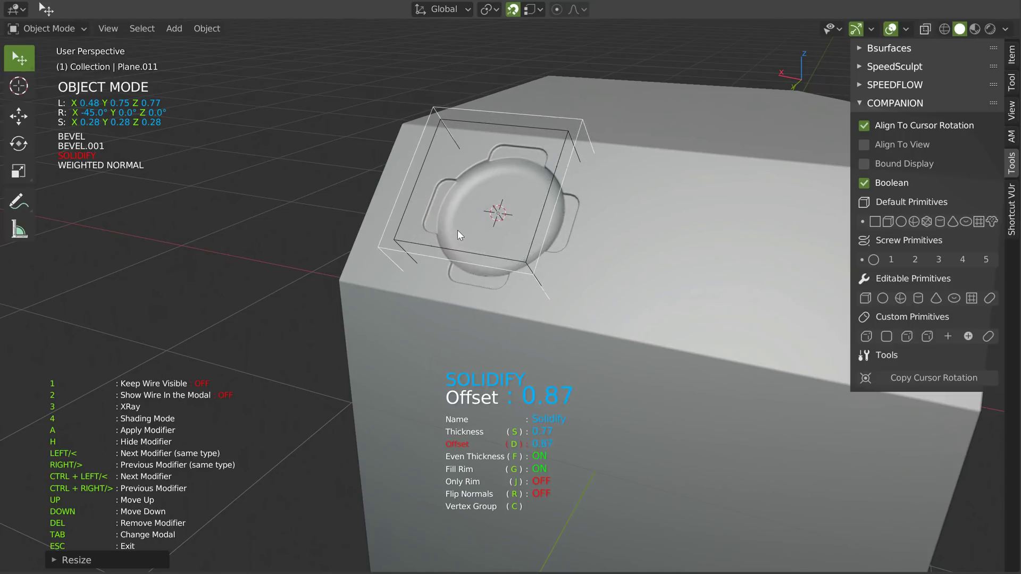
{"action": "middle_click_drag", "start_coordinate": [457, 231], "coordinate": [649, 206]}
{"action": "key", "text": "Escape"}
Cut the rounded editable primitive into the large cube at the 3D cursor, scaled to about 0.35.
{"action": "left_click", "coordinate": [680, 218]}
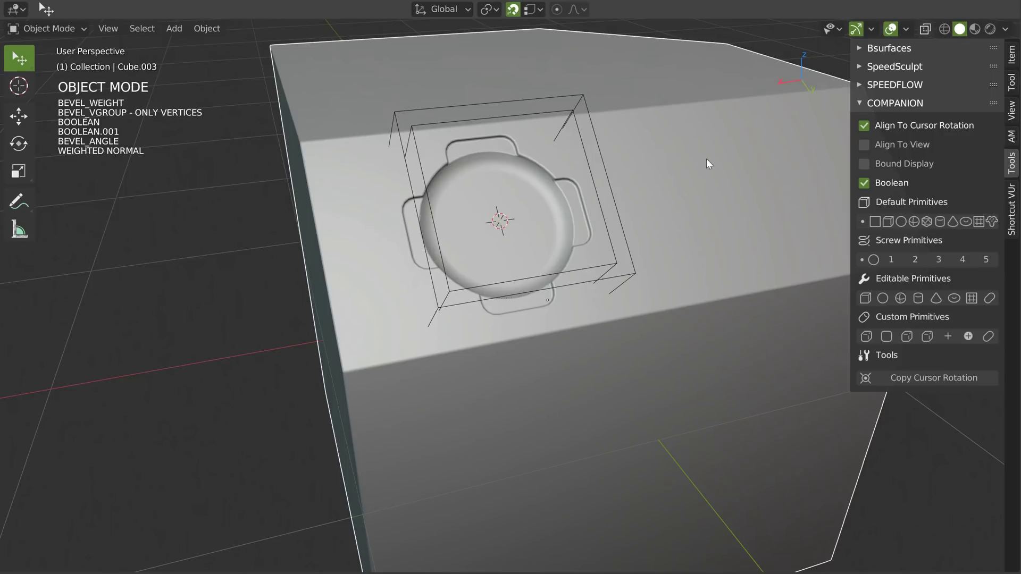
{"action": "left_click", "coordinate": [990, 298]}
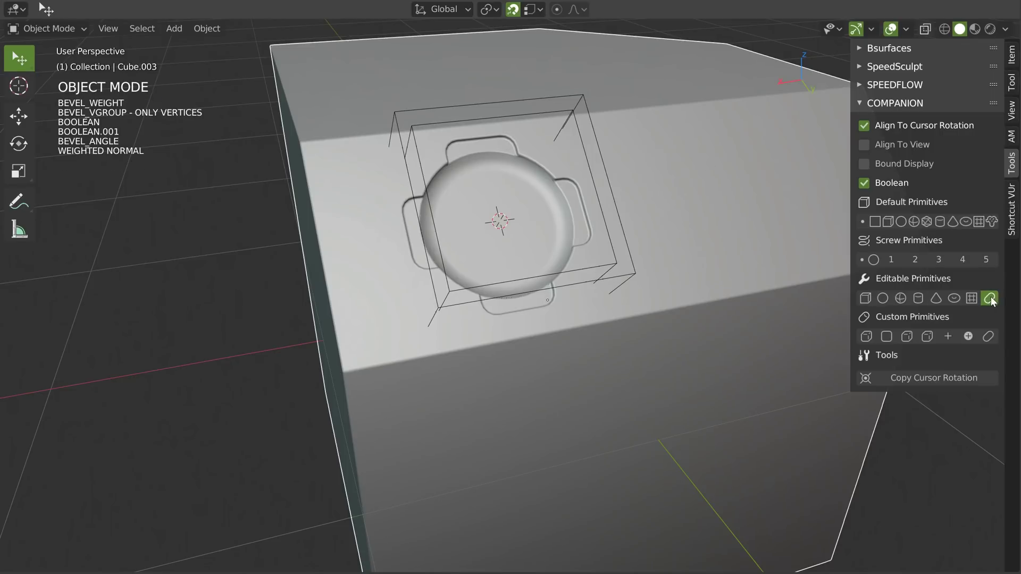
{"action": "left_click", "coordinate": [664, 271]}
{"action": "scroll", "coordinate": [554, 215], "scroll_direction": "up", "scroll_amount": 1}
{"action": "middle_click_drag", "start_coordinate": [554, 213], "coordinate": [584, 200]}
Set the solidify height thickness of the new round cutter to 0.77.
{"action": "key", "text": "Tab"}
{"action": "key", "text": "shift+space"}
{"action": "left_click", "coordinate": [487, 286]}
{"action": "middle_click_drag", "start_coordinate": [726, 263], "coordinate": [675, 230]}
{"action": "key", "text": "shift+space"}
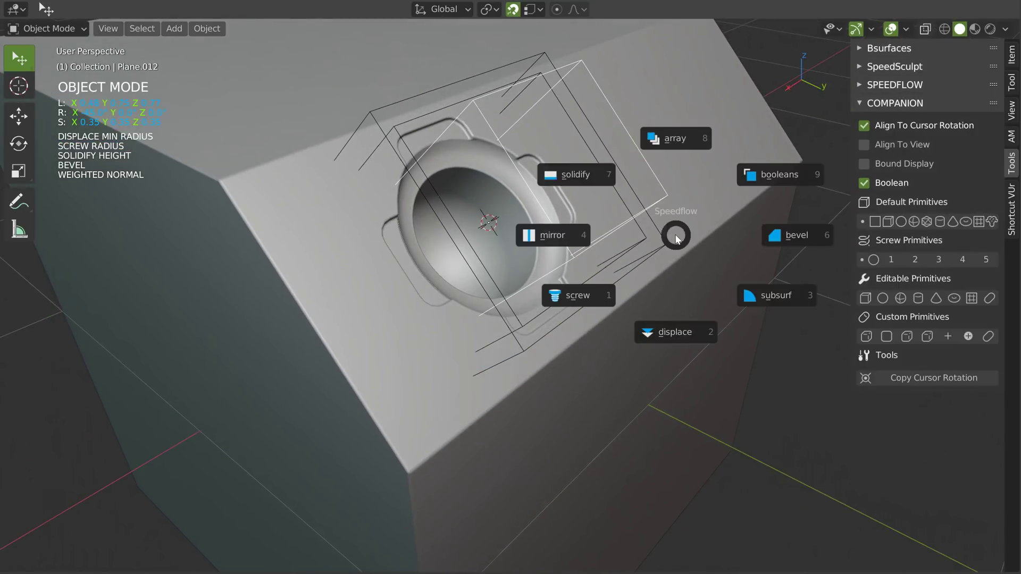
{"action": "left_click", "coordinate": [577, 176]}
{"action": "key", "text": "s"}
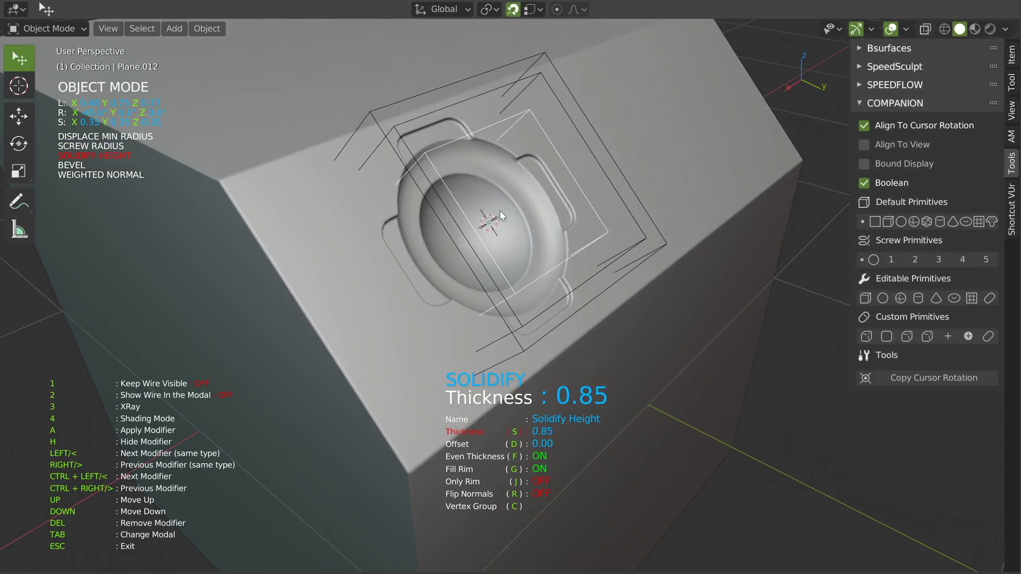
{"action": "middle_click_drag", "start_coordinate": [494, 222], "coordinate": [533, 231]}
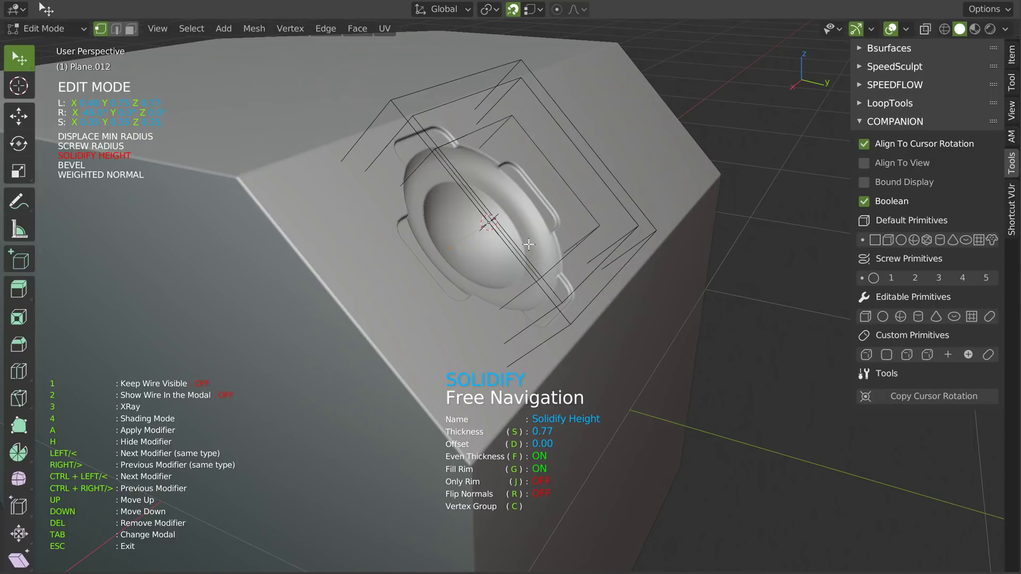
Try to move the round cutter's geometry along its local Z axis in edit mode.
{"action": "key", "text": "g"}
{"action": "key", "text": "z"}
{"action": "key", "text": "z"}
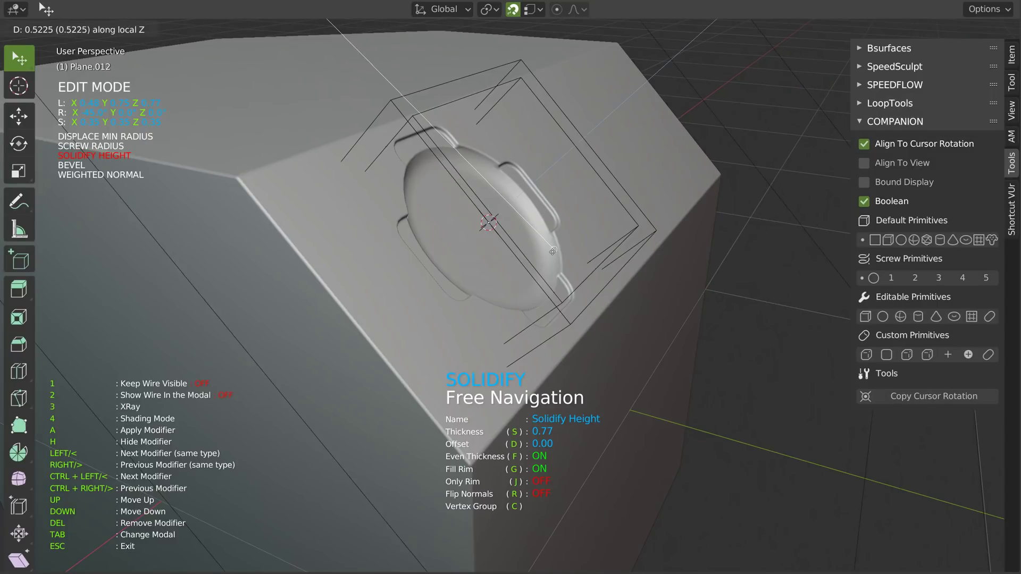
{"action": "left_click", "coordinate": [538, 259]}
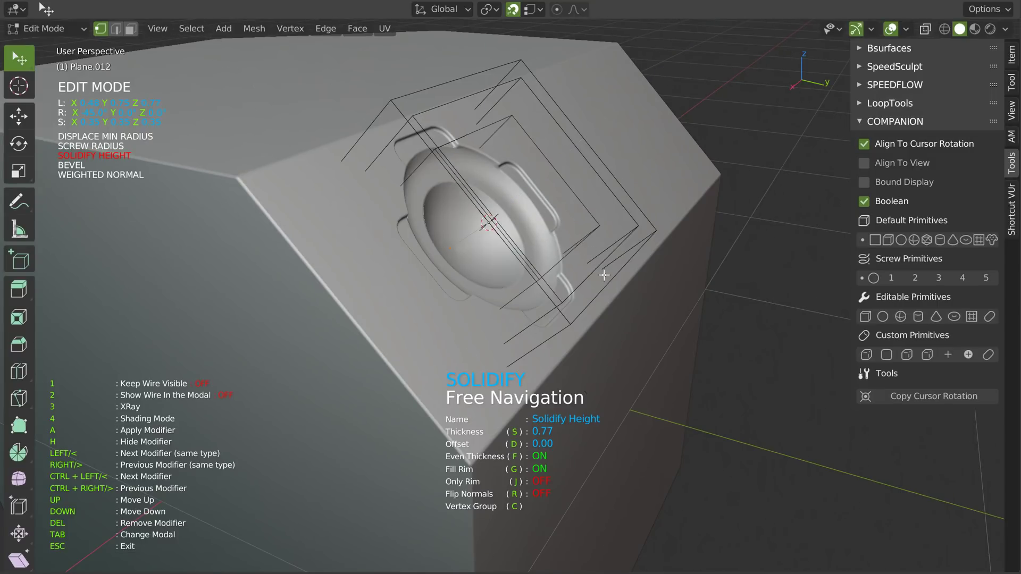
{"action": "key", "text": "Tab"}
{"action": "key", "text": "Escape"}
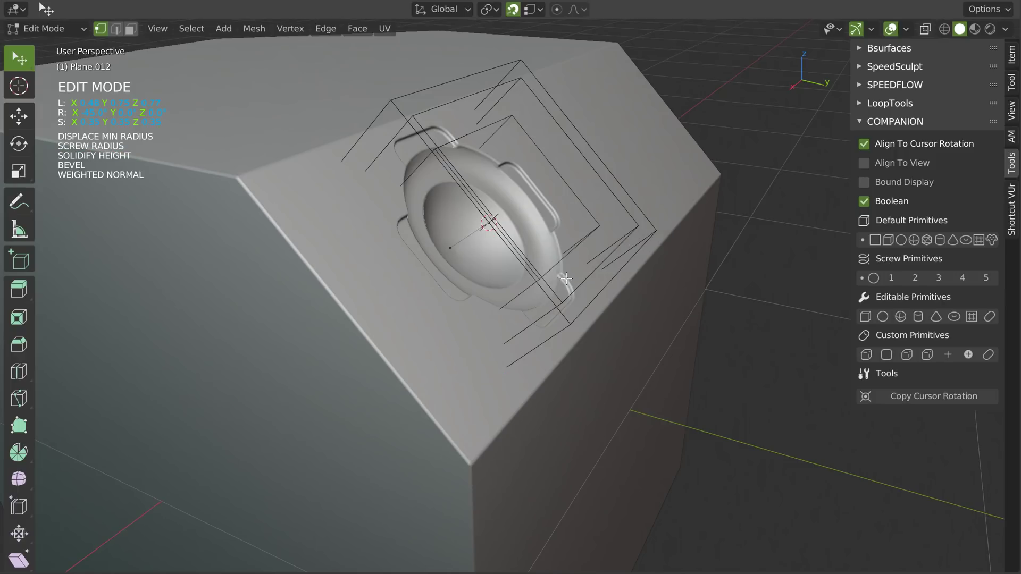
{"action": "key", "text": "Tab"}
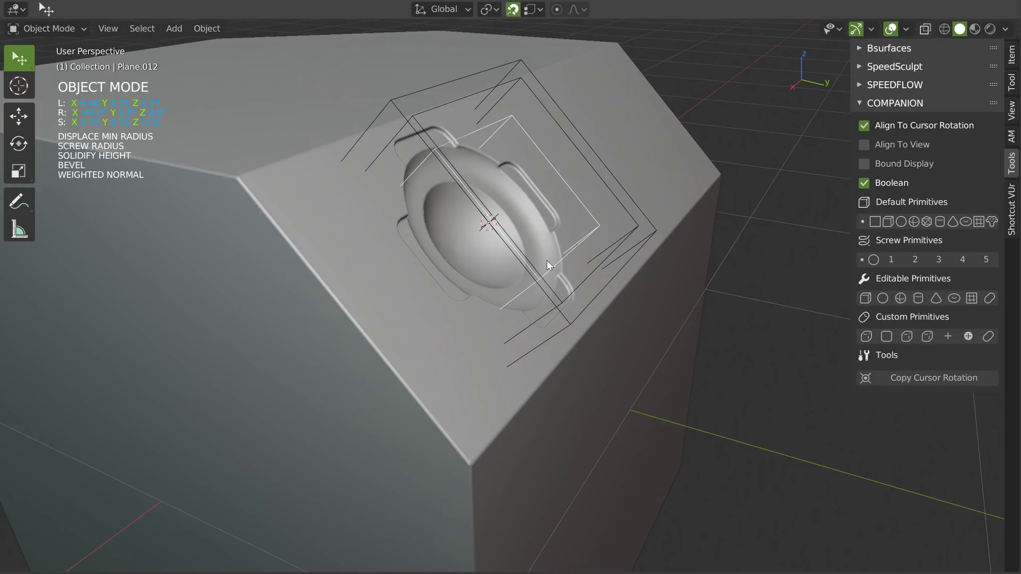
Open the round cutter's screw modifier in the modal and enter edit mode on the cutter.
{"action": "key", "text": "ctrl+shift+Tab"}
{"action": "left_click", "coordinate": [647, 323]}
{"action": "middle_click_drag", "start_coordinate": [535, 224], "coordinate": [493, 231]}
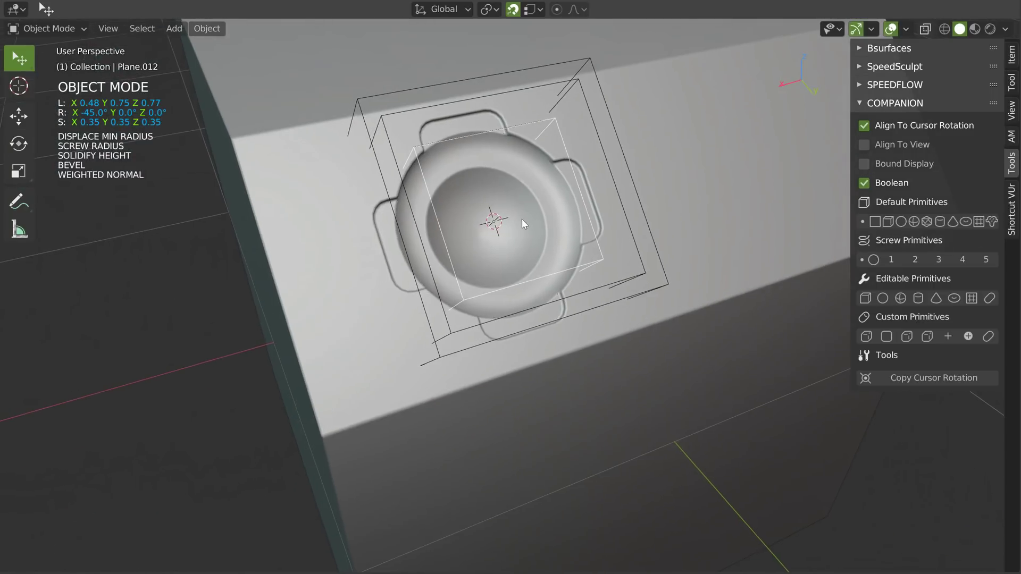
{"action": "middle_click_drag", "start_coordinate": [519, 194], "coordinate": [543, 216]}
{"action": "key", "text": "space"}
{"action": "left_click", "coordinate": [437, 286]}
{"action": "middle_click_drag", "start_coordinate": [481, 270], "coordinate": [560, 238]}
{"action": "key", "text": "Tab"}
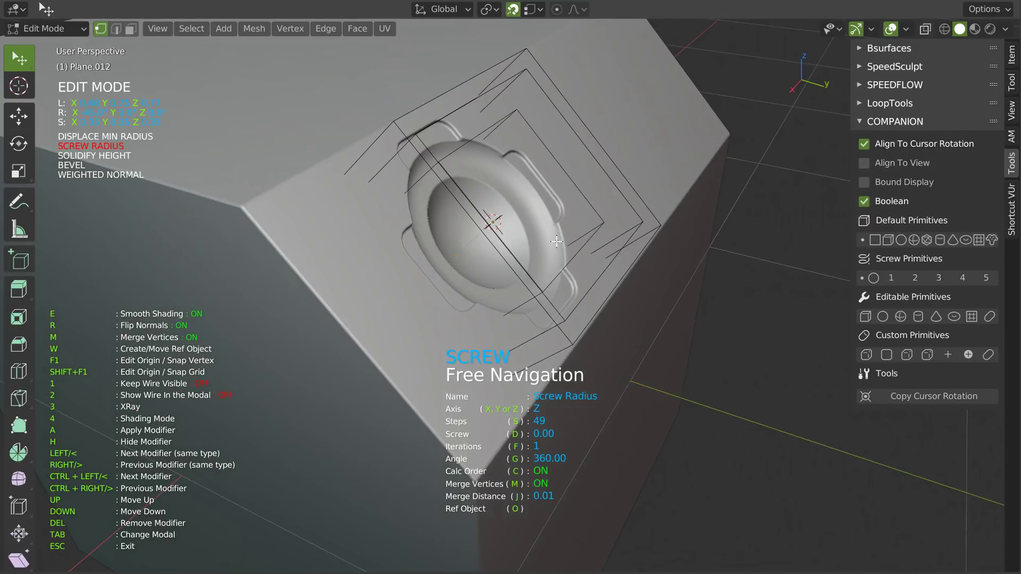
Try moving the round cutter's geometry along local Z with snapping still enabled.
{"action": "key", "text": "g"}
{"action": "key", "text": "z"}
{"action": "key", "text": "z"}
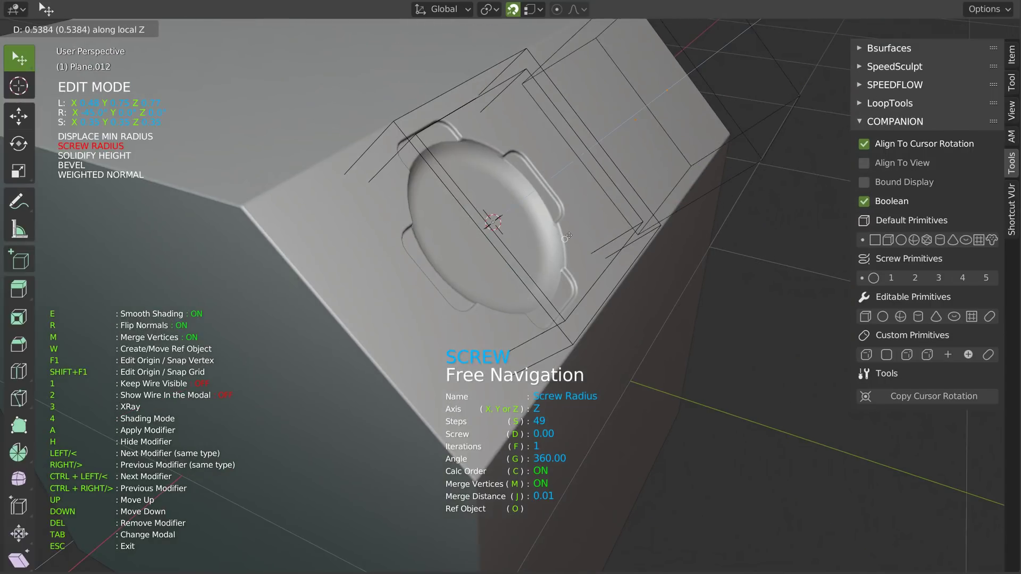
{"action": "left_click", "coordinate": [482, 252]}
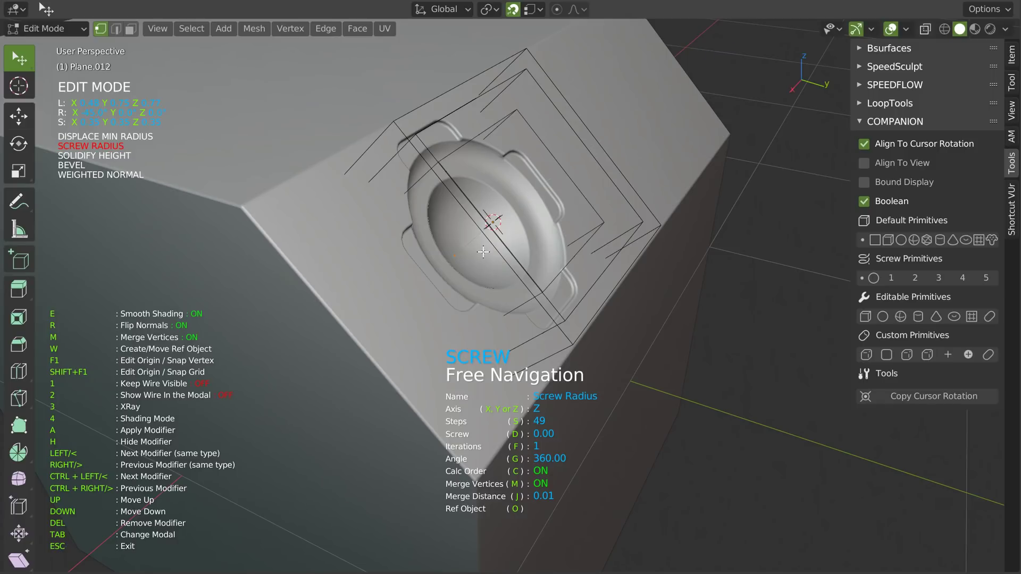
Turn off snapping, move the round cutter's geometry about 0.03 along local Z, and return to object mode.
{"action": "key", "text": "shift+Tab"}
{"action": "key", "text": "g"}
{"action": "key", "text": "z"}
{"action": "key", "text": "z"}
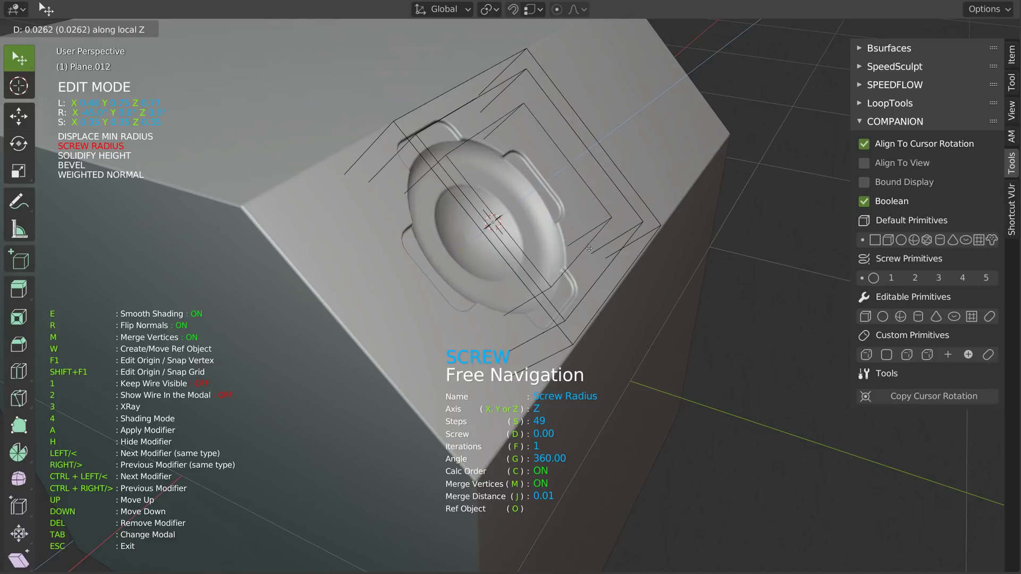
{"action": "left_click", "coordinate": [581, 251]}
{"action": "middle_click_drag", "start_coordinate": [581, 251], "coordinate": [562, 276]}
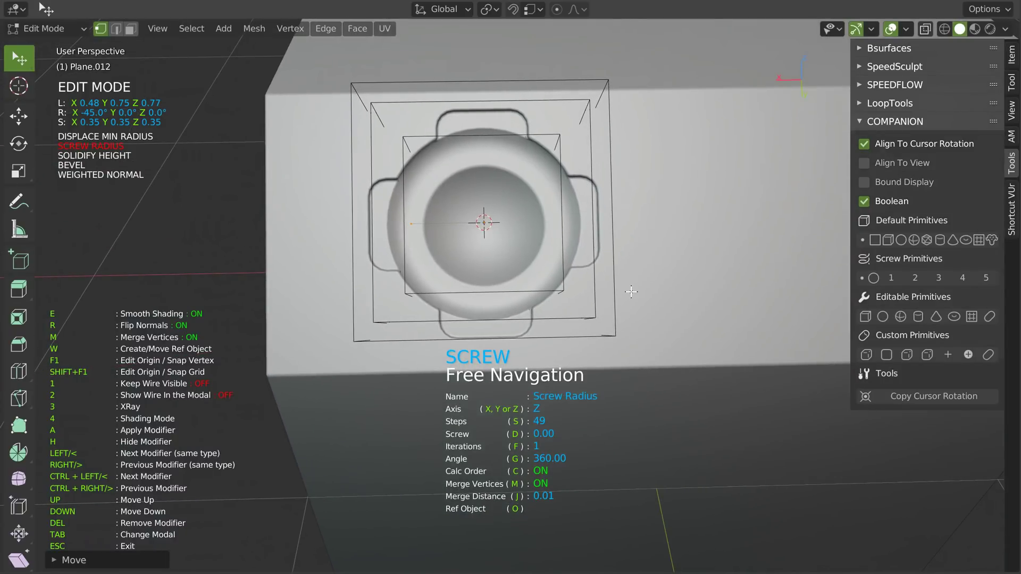
{"action": "key", "text": "Tab"}
{"action": "key", "text": "Escape"}
Cut another rounded-cross custom primitive into the large cube at the 3D cursor, scaled to about 0.16.
{"action": "middle_click_drag", "start_coordinate": [619, 255], "coordinate": [696, 230]}
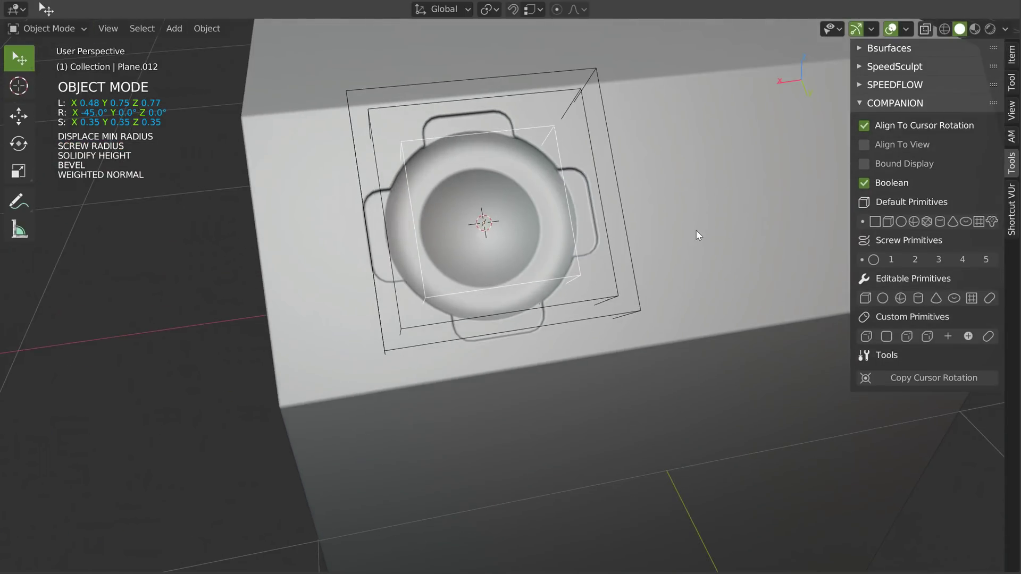
{"action": "left_click", "coordinate": [696, 230]}
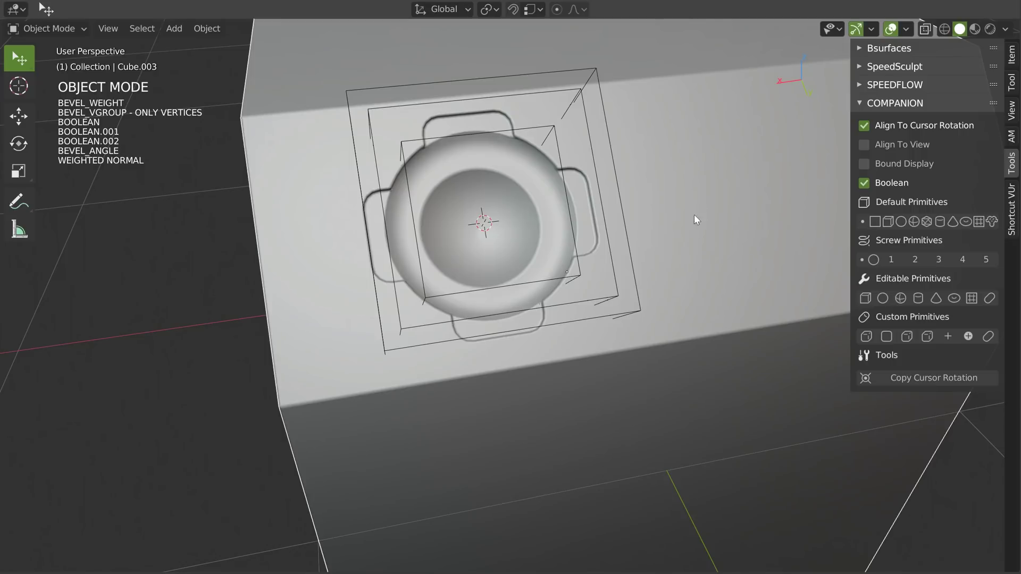
{"action": "left_click", "coordinate": [964, 336]}
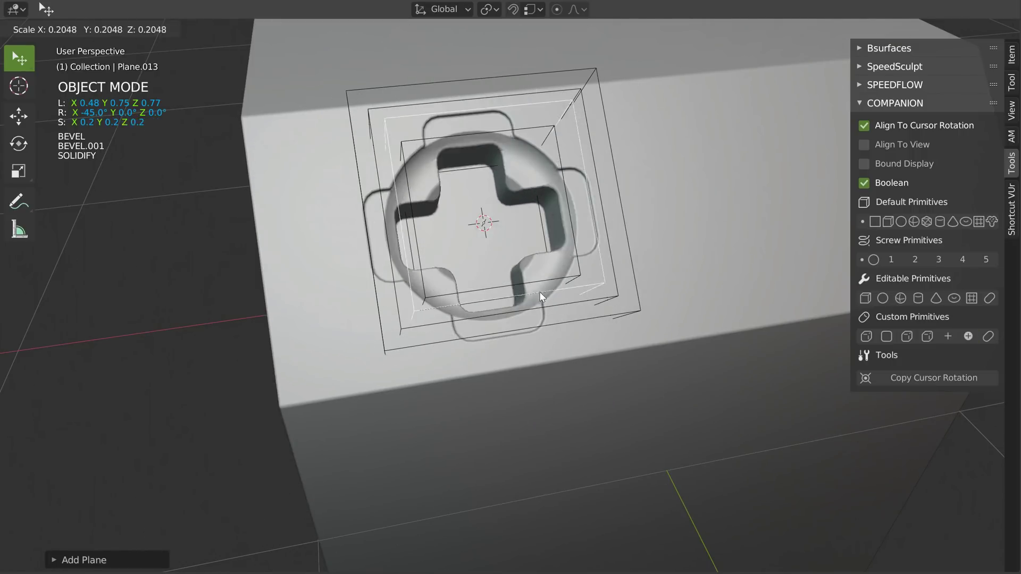
{"action": "left_click", "coordinate": [528, 289]}
Rotate the small rounded-cross cutter 45 degrees about its local Z axis.
{"action": "middle_click_drag", "start_coordinate": [595, 208], "coordinate": [583, 145]}
{"action": "key", "text": "r"}
{"action": "key", "text": "z"}
{"action": "key", "text": "z"}
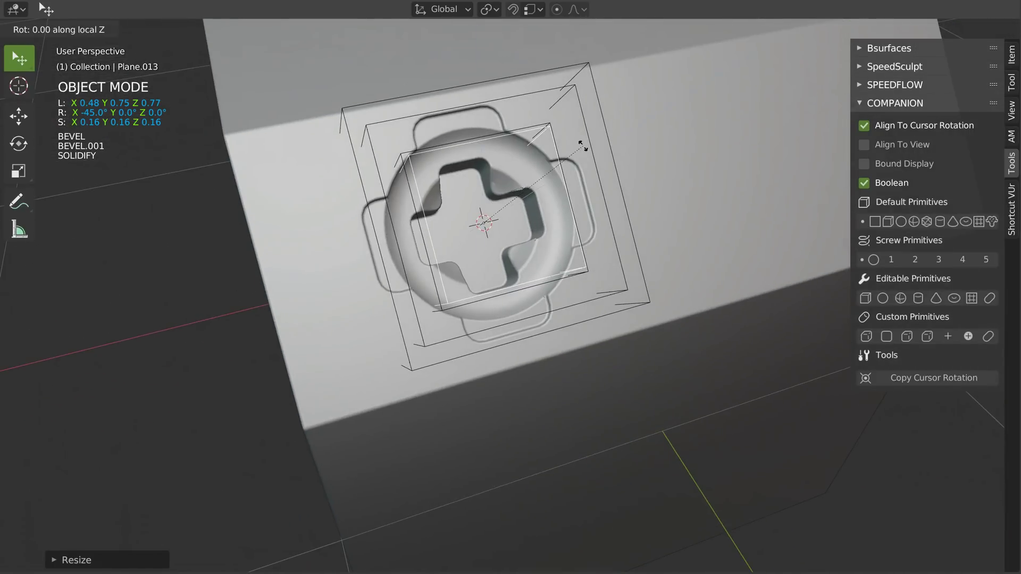
{"action": "type", "text": "45"}
{"action": "key", "text": "Return"}
{"action": "middle_click_drag", "start_coordinate": [481, 210], "coordinate": [486, 196]}
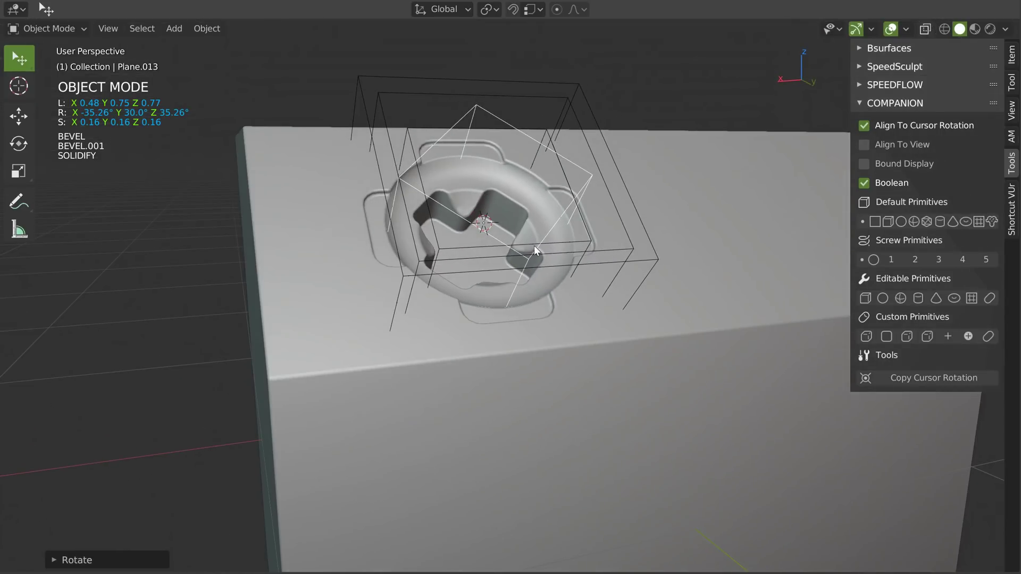
Reduce the small rounded-cross cutter's solidify thickness to about 0.87.
{"action": "key", "text": "alt+e"}
{"action": "left_click", "coordinate": [444, 189]}
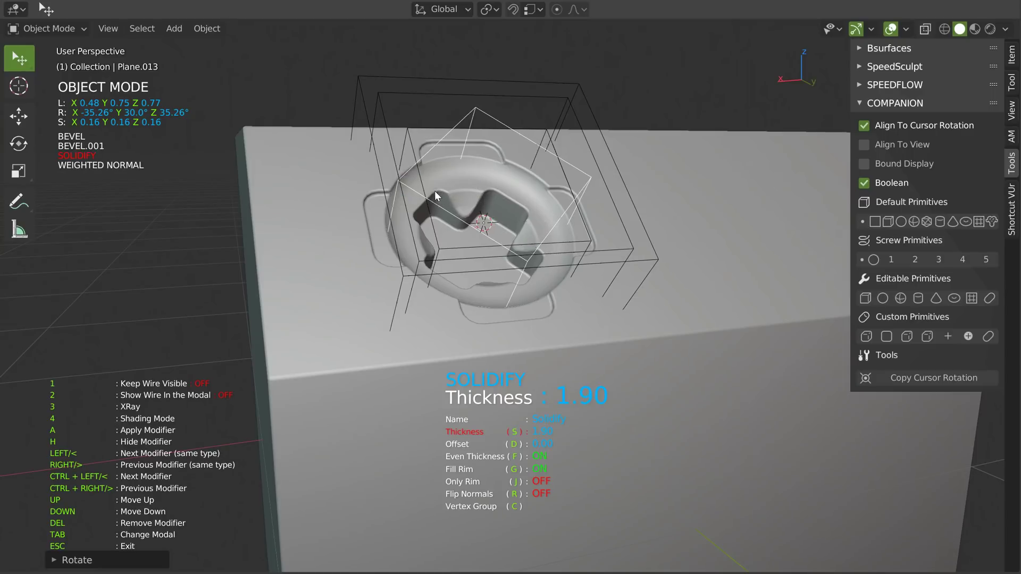
{"action": "left_click", "coordinate": [368, 216]}
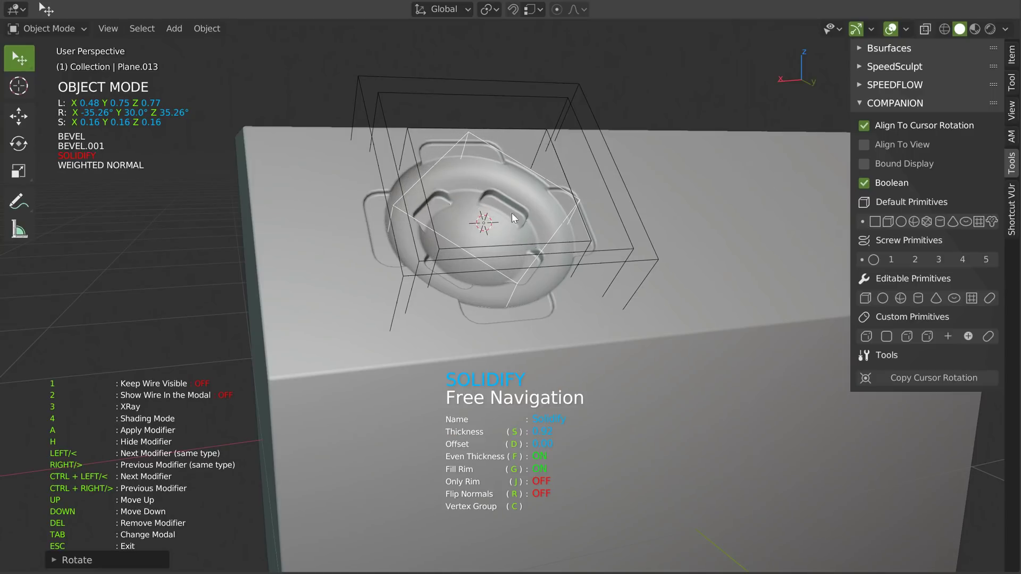
{"action": "scroll", "coordinate": [512, 213], "scroll_direction": "up", "scroll_amount": 6}
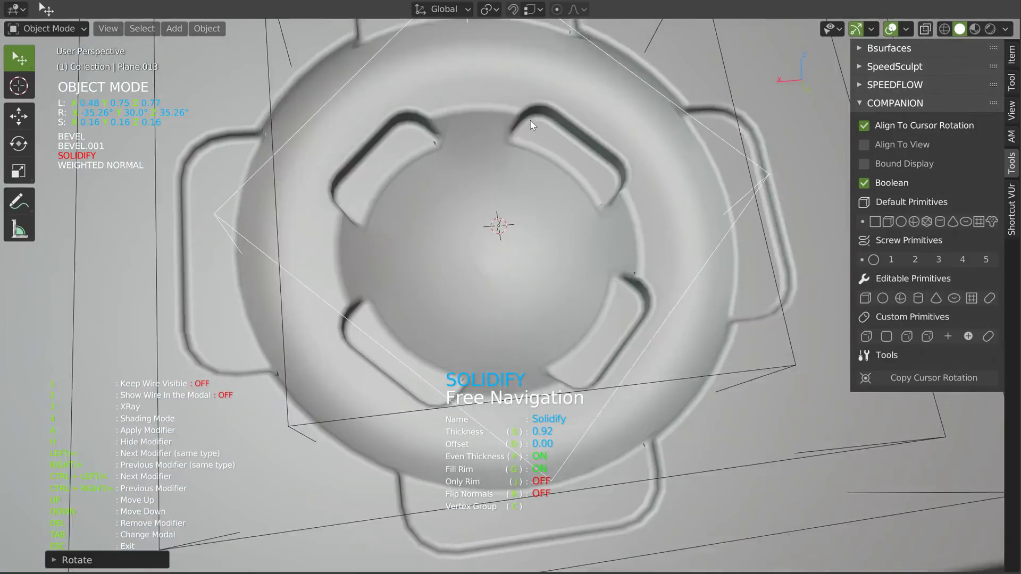
{"action": "key", "text": "s"}
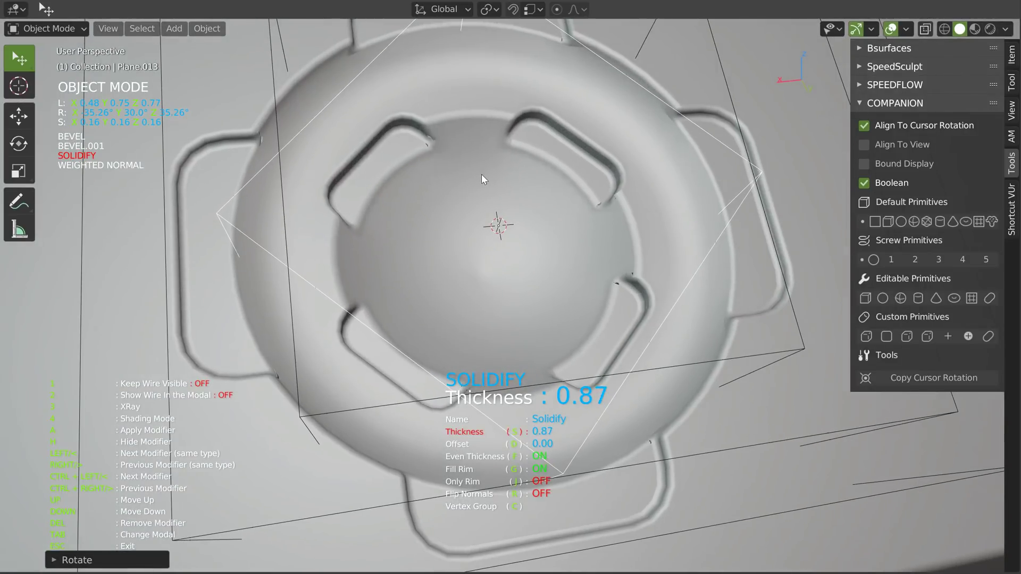
{"action": "left_click", "coordinate": [477, 176]}
{"action": "middle_click_drag", "start_coordinate": [472, 183], "coordinate": [486, 200]}
{"action": "scroll", "coordinate": [435, 292], "scroll_direction": "down", "scroll_amount": 5}
{"action": "middle_click_drag", "start_coordinate": [572, 201], "coordinate": [484, 244], "text": "shift"}
{"action": "scroll", "coordinate": [490, 237], "scroll_direction": "up", "scroll_amount": 2}
{"action": "key", "text": "Escape"}
Set the round cutter's bevel width to about 0.17 and its profile to about 0.52.
{"action": "left_click", "coordinate": [593, 263]}
{"action": "key", "text": "alt+shift+w"}
{"action": "left_click", "coordinate": [669, 253]}
{"action": "key", "text": "s"}
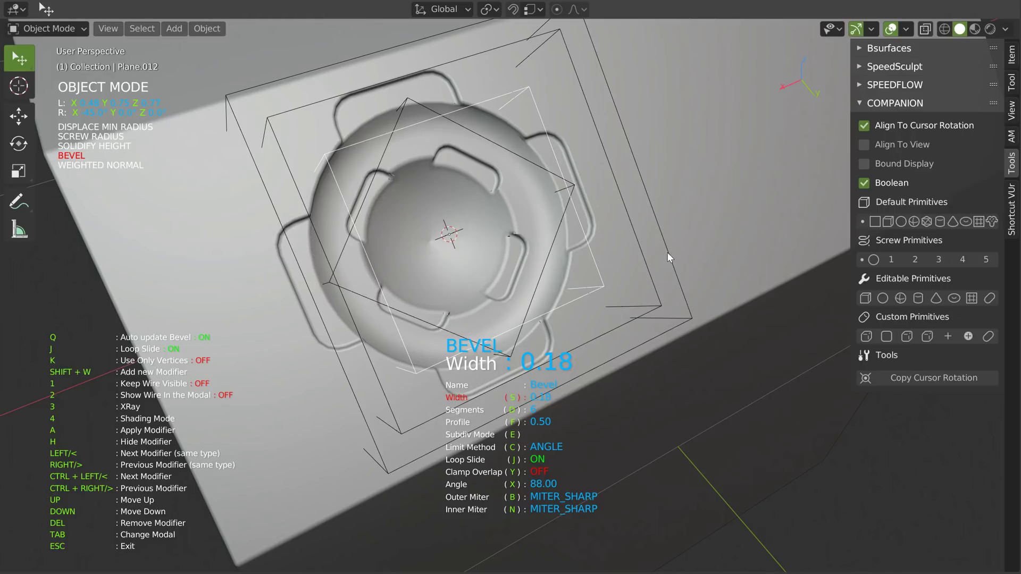
{"action": "left_click", "coordinate": [666, 252]}
{"action": "key", "text": "f"}
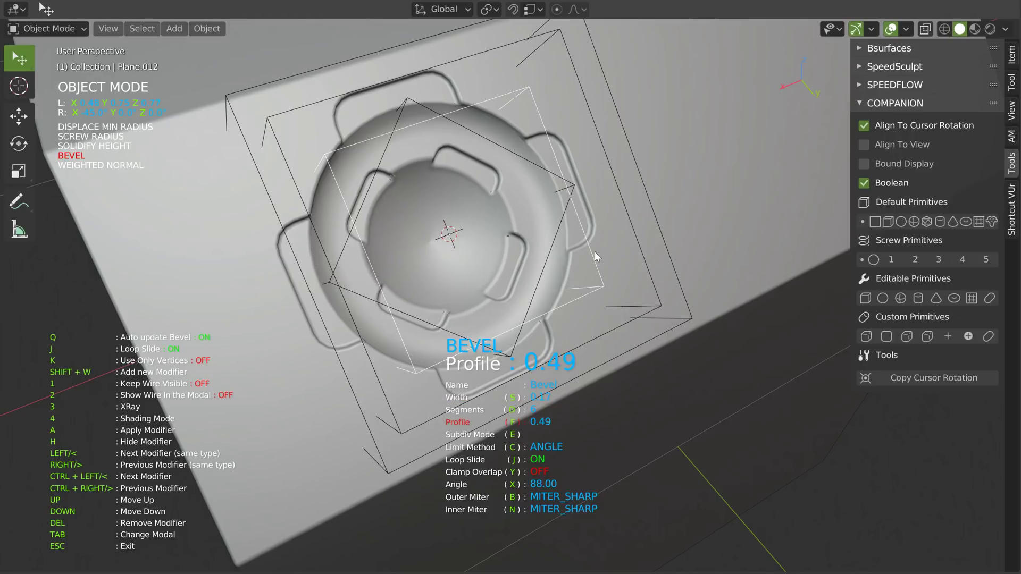
{"action": "left_click", "coordinate": [615, 250]}
{"action": "middle_click_drag", "start_coordinate": [614, 250], "coordinate": [480, 194]}
{"action": "scroll", "coordinate": [480, 193], "scroll_direction": "up", "scroll_amount": 3}
{"action": "scroll", "coordinate": [395, 259], "scroll_direction": "up", "scroll_amount": 4}
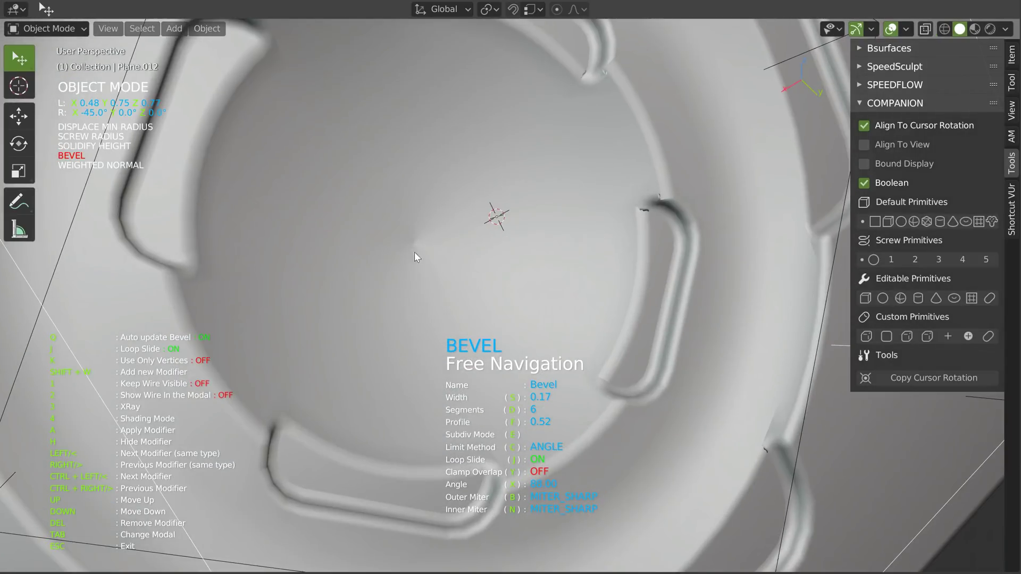
{"action": "scroll", "coordinate": [479, 253], "scroll_direction": "down", "scroll_amount": 6}
{"action": "key", "text": "Escape"}
Cut the cylinder editable primitive into the large cube at the 3D cursor, scaled to about 0.11.
{"action": "left_click", "coordinate": [687, 209]}
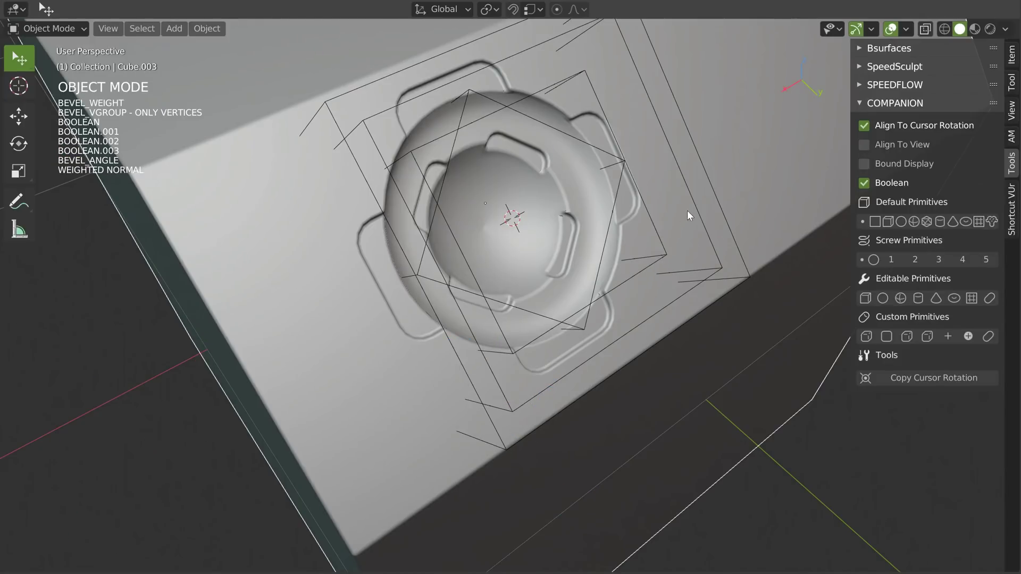
{"action": "left_click", "coordinate": [918, 298]}
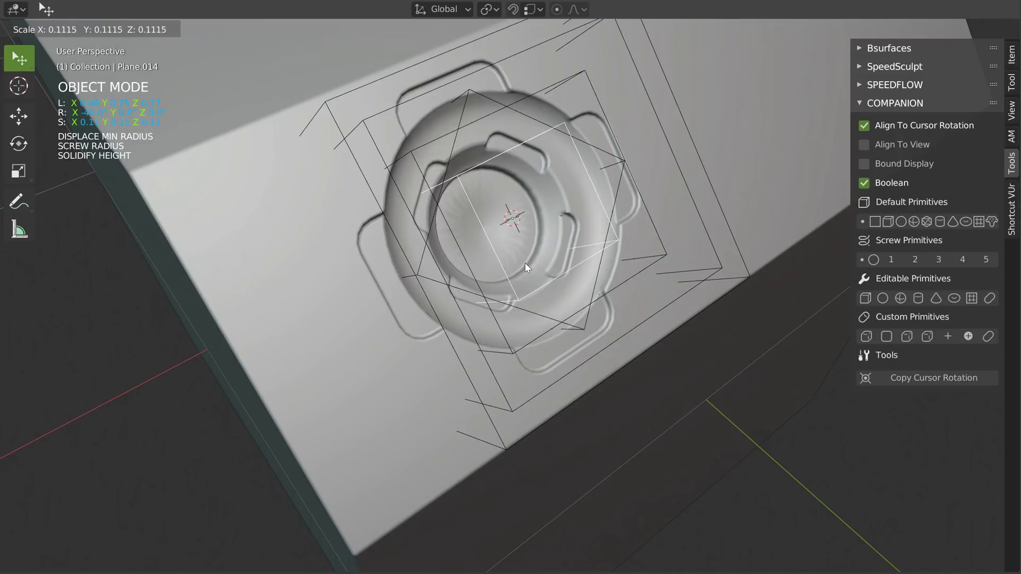
{"action": "left_click", "coordinate": [525, 263]}
Adjust the cylinder cutter's solidify height thickness to deepen the central hole.
{"action": "key", "text": "Tab"}
{"action": "key", "text": "Tab"}
{"action": "left_click", "coordinate": [556, 222]}
{"action": "middle_click_drag", "start_coordinate": [650, 221], "coordinate": [580, 250]}
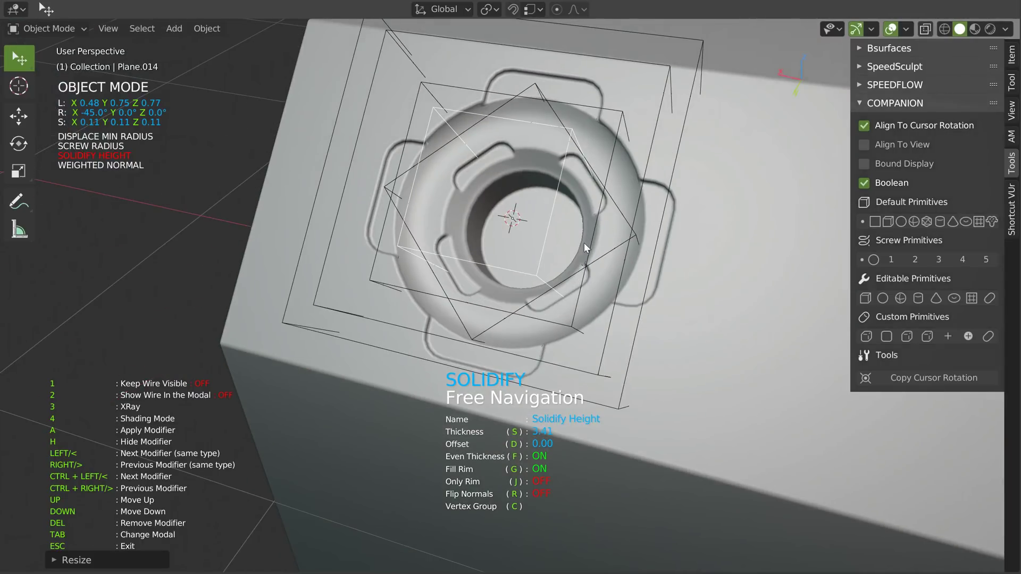
Give the cylinder cutter a second solidify modifier with Only Rim turned off to cut a ring-shaped groove.
{"action": "key", "text": "Left"}
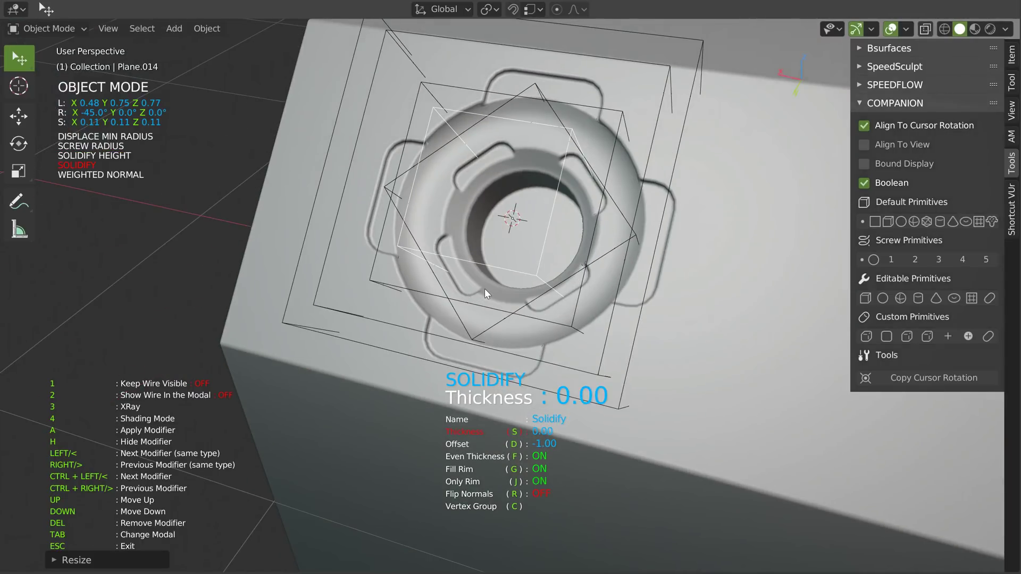
{"action": "key", "text": "j"}
{"action": "middle_click_drag", "start_coordinate": [609, 264], "coordinate": [464, 142]}
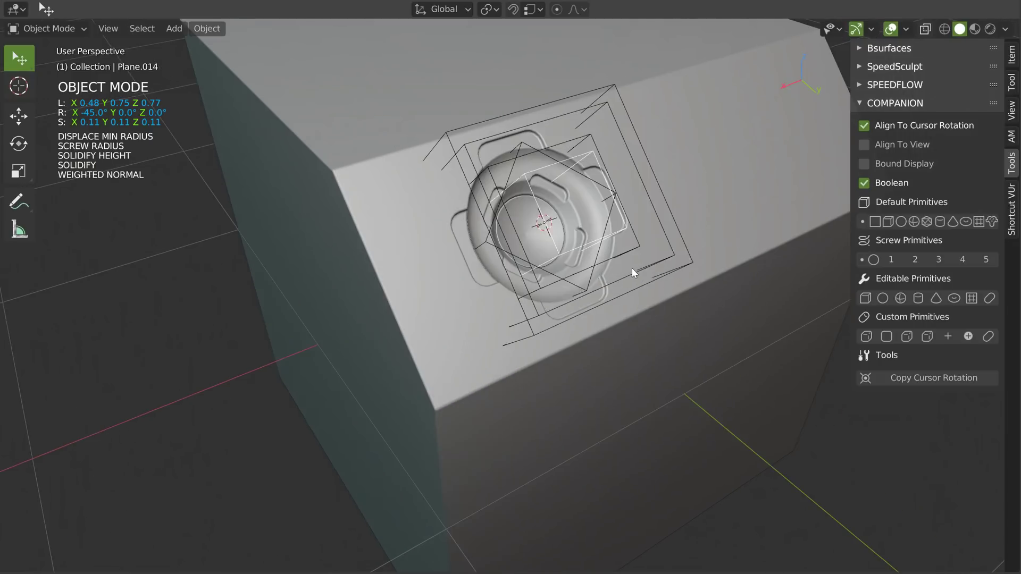
Close the ring cutter adjustment and leave the large cube selected with its boolean cutters hidden.
{"action": "left_click", "coordinate": [650, 344]}
{"action": "key", "text": "alt+q"}
{"action": "left_click", "coordinate": [768, 350]}
{"action": "middle_click_drag", "start_coordinate": [634, 308], "coordinate": [418, 225]}
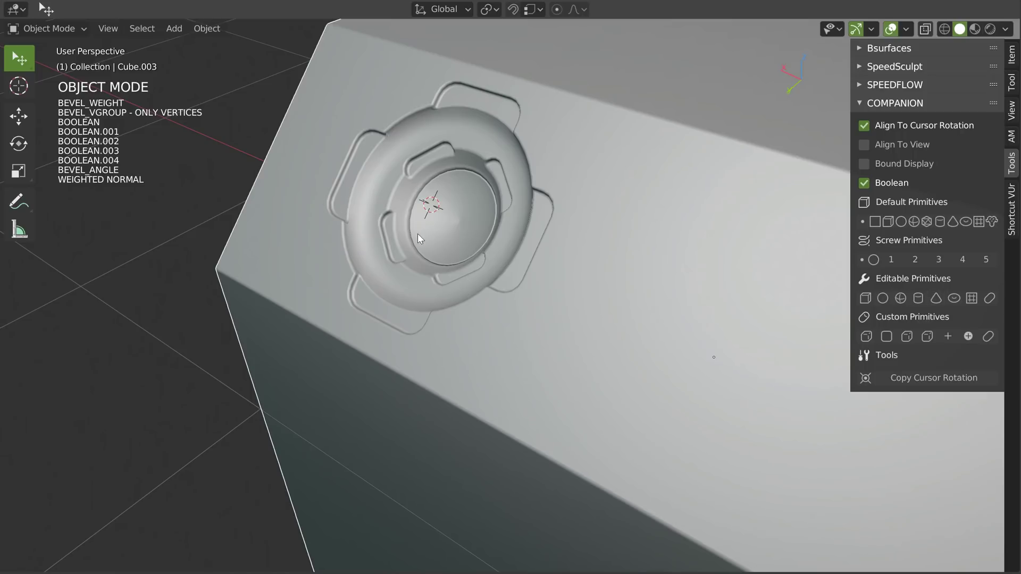
Examine the layered round and cross-shaped cutout on the cube's chamfered face from several angles.
{"action": "middle_click_drag", "start_coordinate": [445, 122], "coordinate": [465, 193]}
{"action": "scroll", "coordinate": [593, 207], "scroll_direction": "down", "scroll_amount": 4}
{"action": "middle_click_drag", "start_coordinate": [590, 213], "coordinate": [396, 228], "text": "shift"}
{"action": "scroll", "coordinate": [400, 165], "scroll_direction": "up", "scroll_amount": 5}
{"action": "scroll", "coordinate": [442, 139], "scroll_direction": "down", "scroll_amount": 3}
{"action": "middle_click_drag", "start_coordinate": [442, 139], "coordinate": [571, 183]}
{"action": "scroll", "coordinate": [571, 184], "scroll_direction": "down", "scroll_amount": 3}
{"action": "middle_click_drag", "start_coordinate": [585, 229], "coordinate": [394, 209], "text": "shift"}
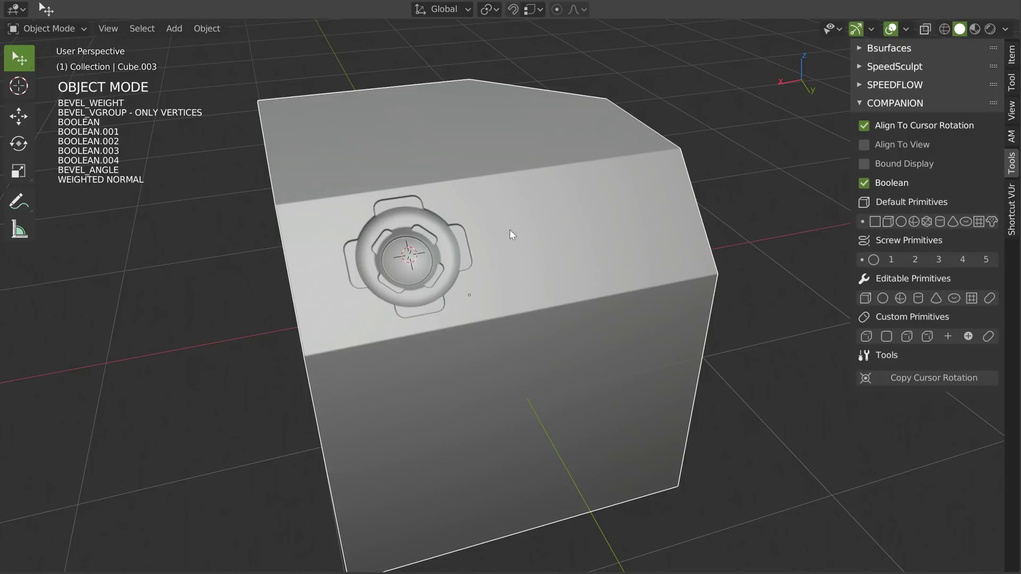
{"action": "mouse_move", "coordinate": [538, 243]}
{"action": "middle_mouse_down"}
{"action": "mouse_move", "coordinate": [527, 246]}
{"action": "mouse_move", "coordinate": [521, 231]}
{"action": "mouse_move", "coordinate": [531, 229]}
{"action": "middle_mouse_up"}
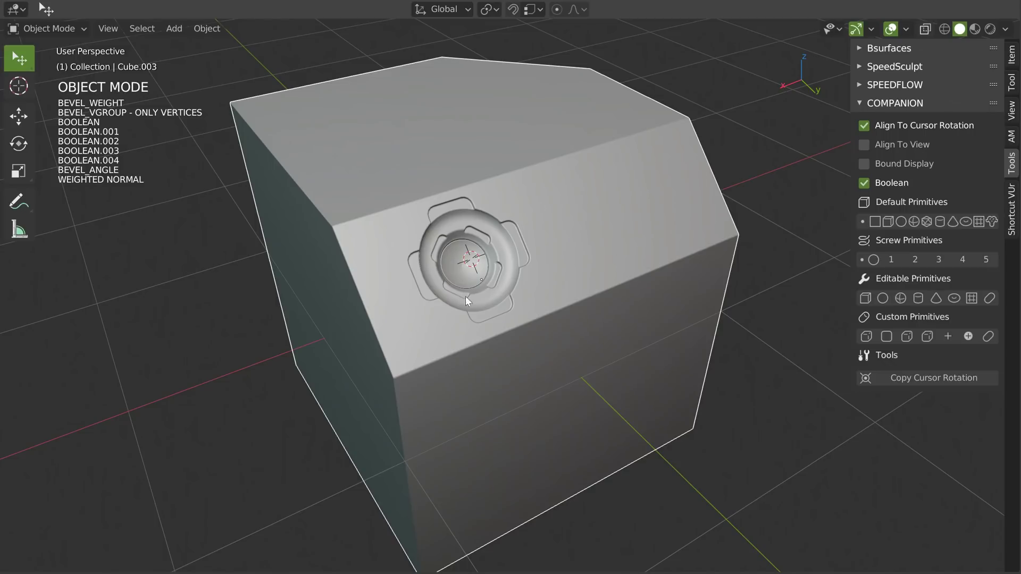
{"action": "middle_click_drag", "start_coordinate": [590, 227], "coordinate": [558, 232]}
{"action": "scroll", "coordinate": [584, 210], "scroll_direction": "down", "scroll_amount": 2}
{"action": "middle_click_drag", "start_coordinate": [631, 167], "coordinate": [601, 250]}
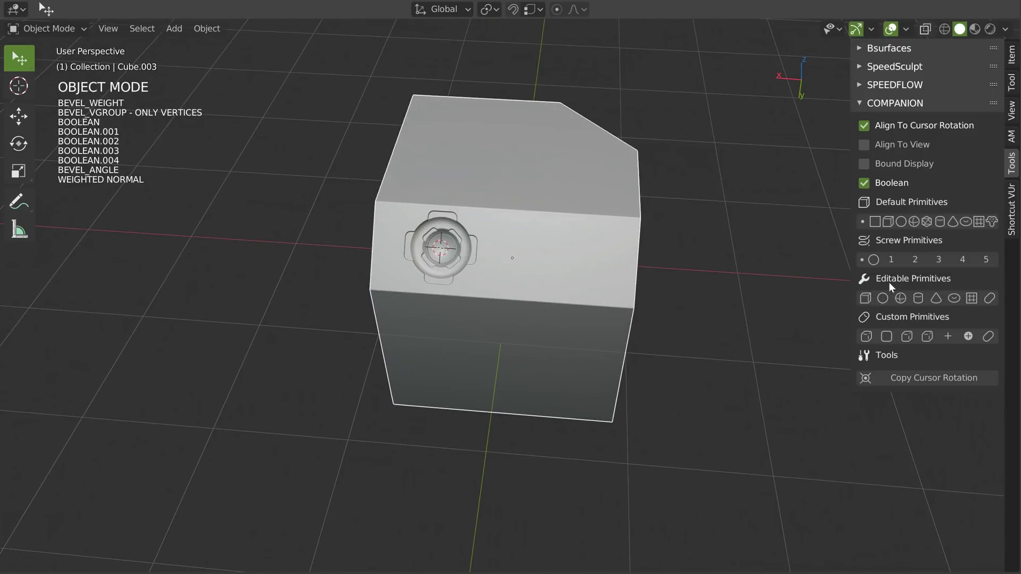
{"action": "left_click", "coordinate": [888, 221]}
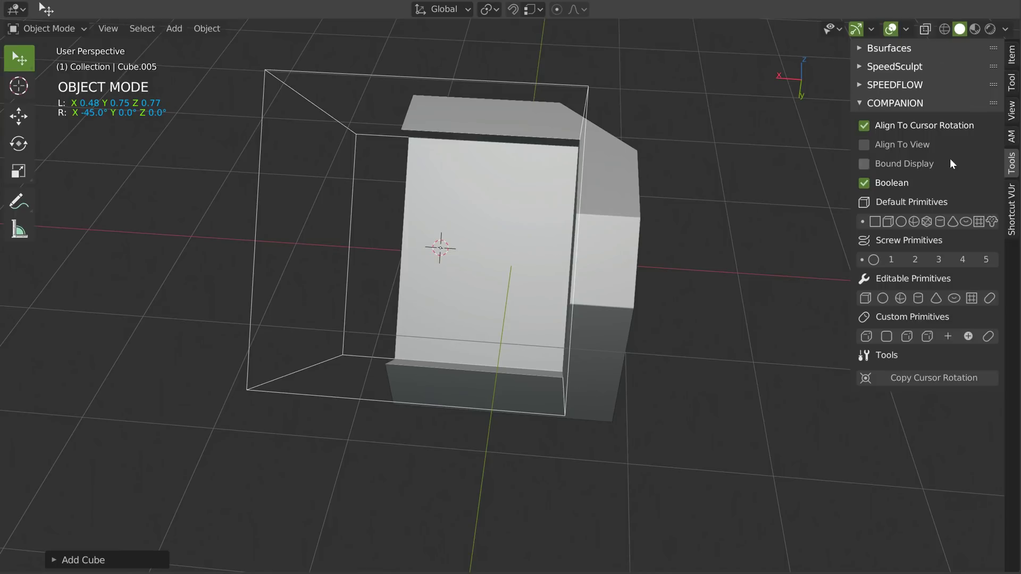
{"action": "left_click", "coordinate": [591, 314]}
{"action": "key", "text": "alt+q"}
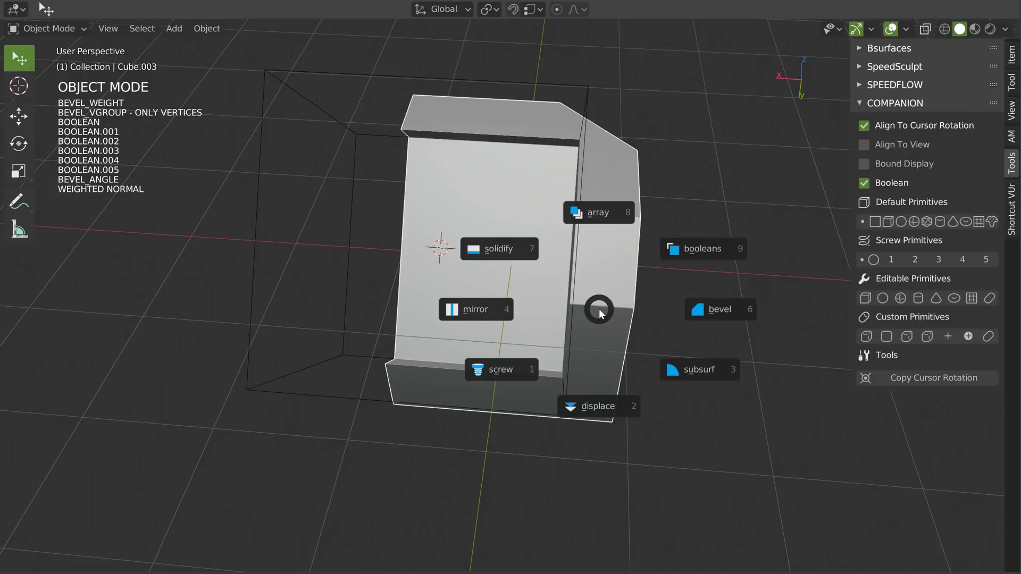
{"action": "left_click", "coordinate": [701, 247]}
{"action": "key", "text": "Delete"}
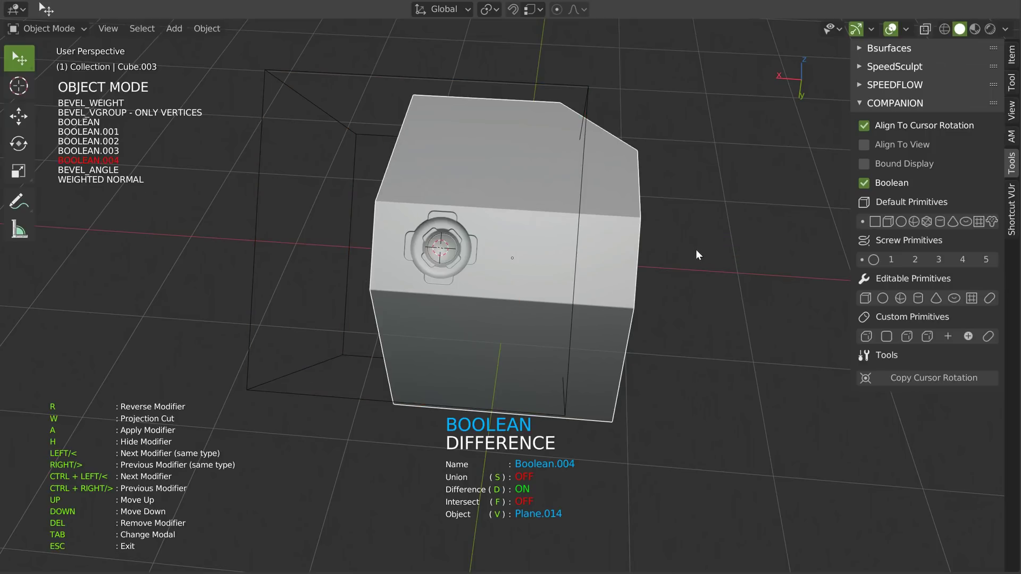
{"action": "key", "text": "Escape"}
{"action": "left_click", "coordinate": [588, 93]}
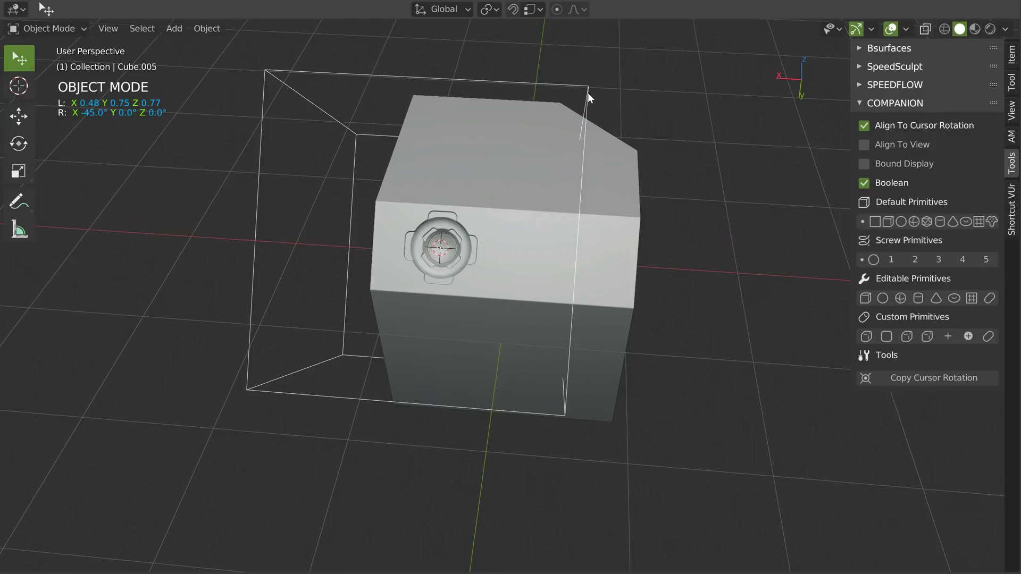
{"action": "key", "text": "x"}
{"action": "left_click", "coordinate": [583, 218]}
Add a default cube with Align To Cursor Rotation and Boolean off, reset its location and move it to about X -1.28.
{"action": "left_click", "coordinate": [891, 126]}
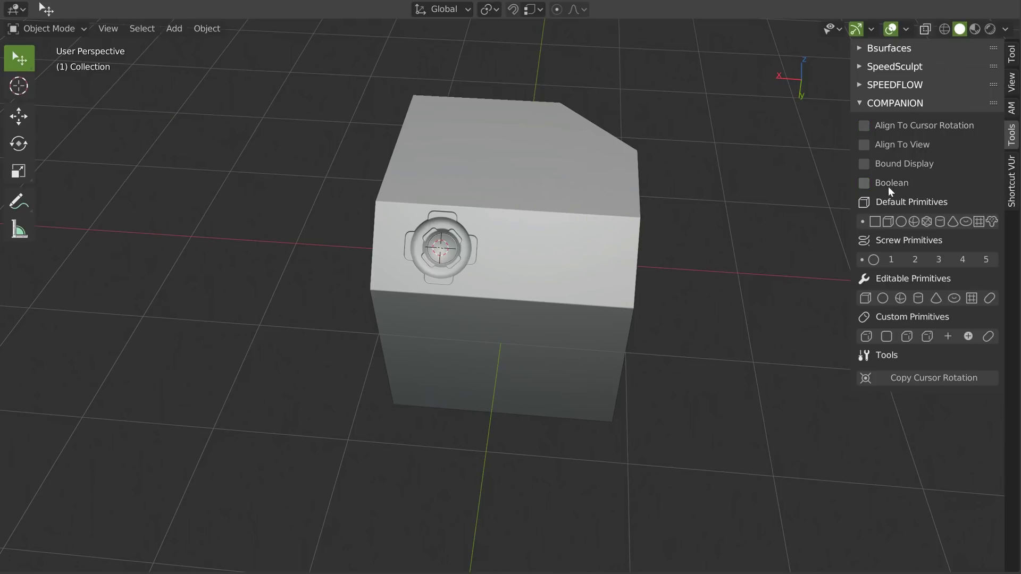
{"action": "left_click", "coordinate": [888, 221]}
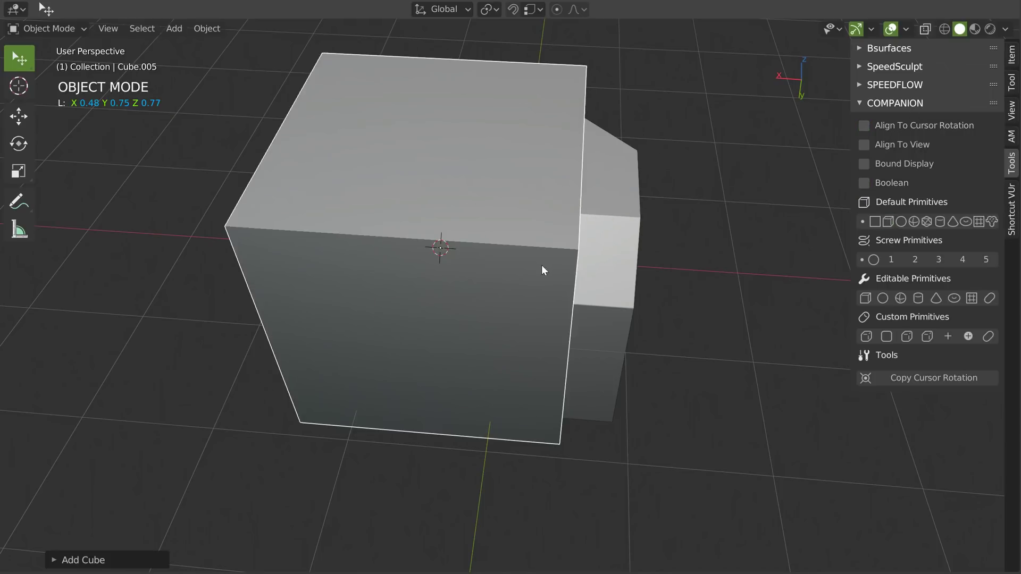
{"action": "key", "text": "alt+g"}
{"action": "key", "text": "g"}
{"action": "key", "text": "x"}
{"action": "left_click", "coordinate": [654, 266]}
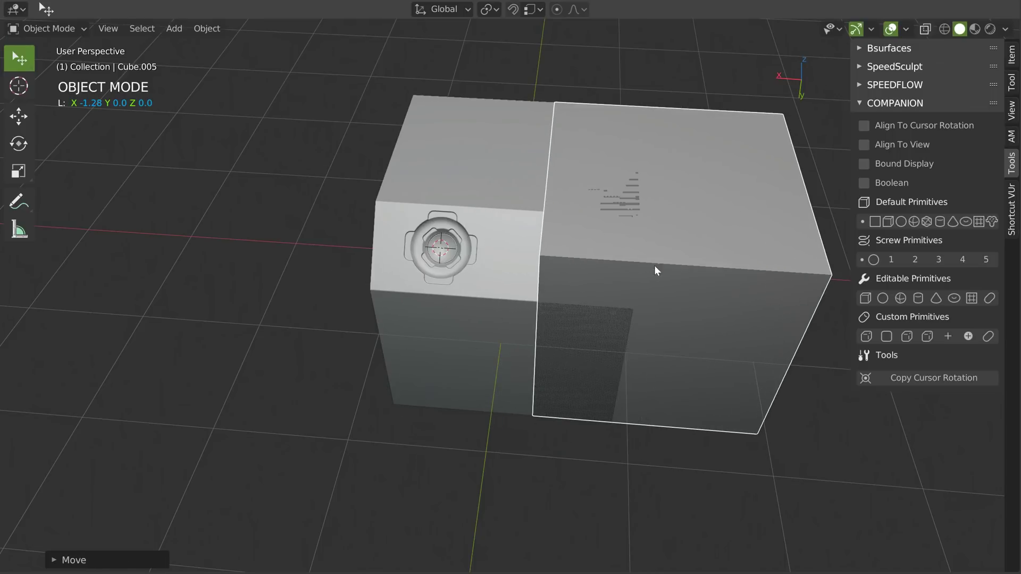
Scale the new cube to about 1.35 in X and Z and about 1.29 in Y.
{"action": "key", "text": "s"}
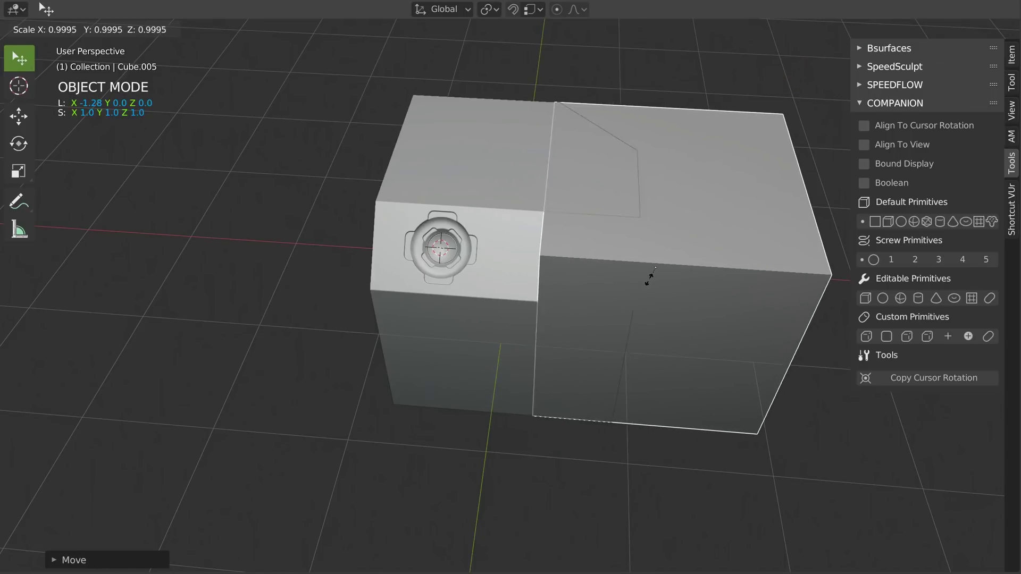
{"action": "key", "text": "shift+y"}
{"action": "left_click", "coordinate": [670, 290]}
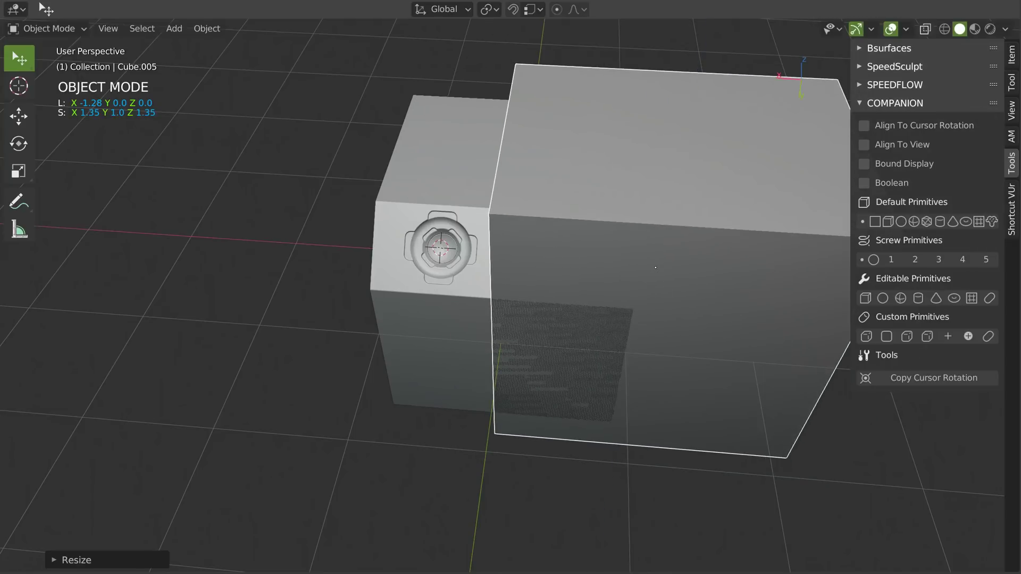
{"action": "middle_click_drag", "start_coordinate": [670, 290], "coordinate": [686, 273]}
{"action": "key", "text": "s"}
{"action": "key", "text": "y"}
{"action": "left_click", "coordinate": [787, 315]}
Split the large cube in two with a Rebool boolean, using the newly added cube as the cutter.
{"action": "middle_click_drag", "start_coordinate": [787, 315], "coordinate": [554, 180]}
{"action": "left_click", "coordinate": [450, 218], "text": "shift"}
{"action": "key", "text": "q"}
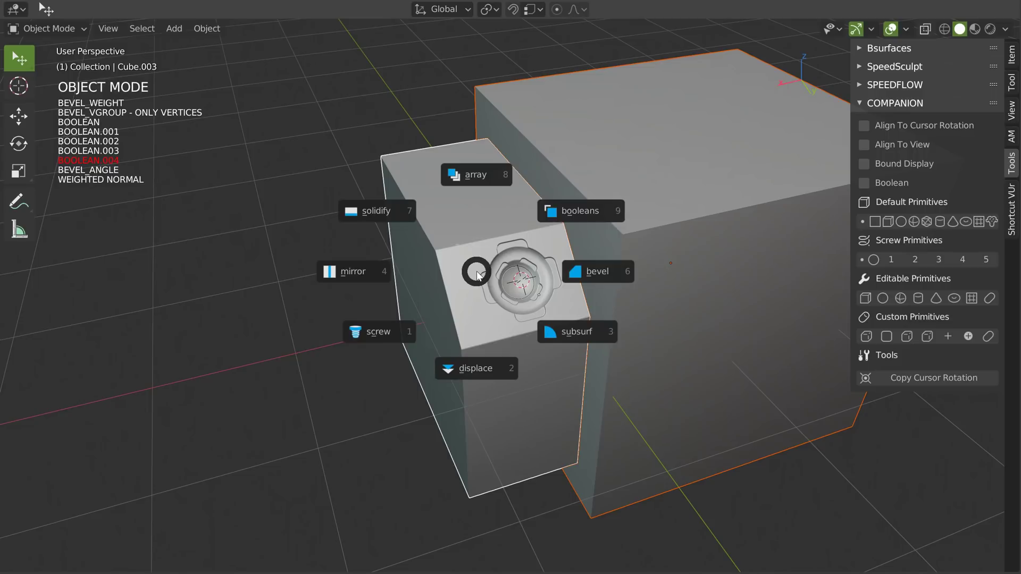
{"action": "left_click", "coordinate": [576, 211]}
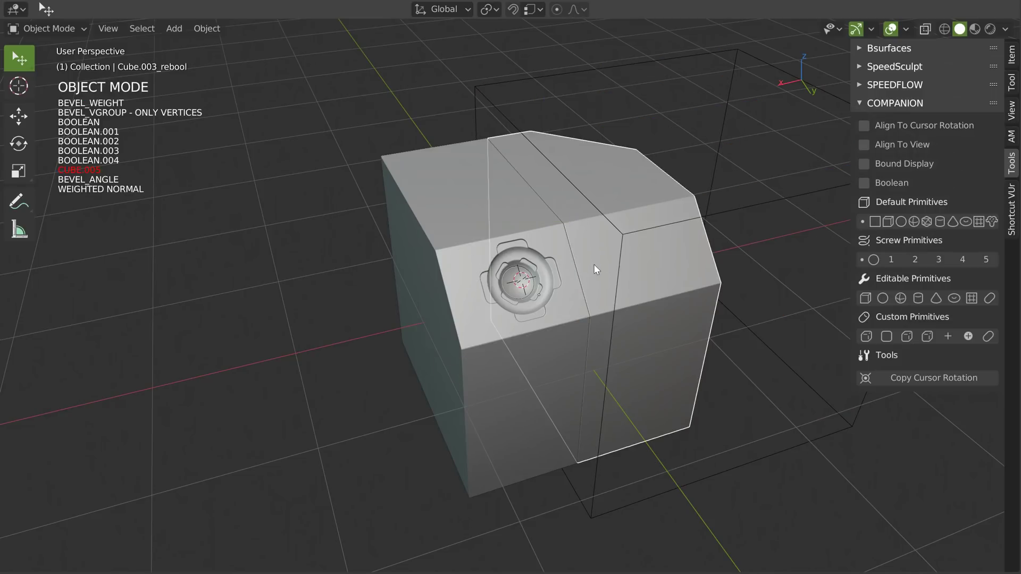
{"action": "middle_click_drag", "start_coordinate": [592, 248], "coordinate": [554, 161]}
{"action": "middle_click_drag", "start_coordinate": [512, 120], "coordinate": [597, 149], "text": "ctrl"}
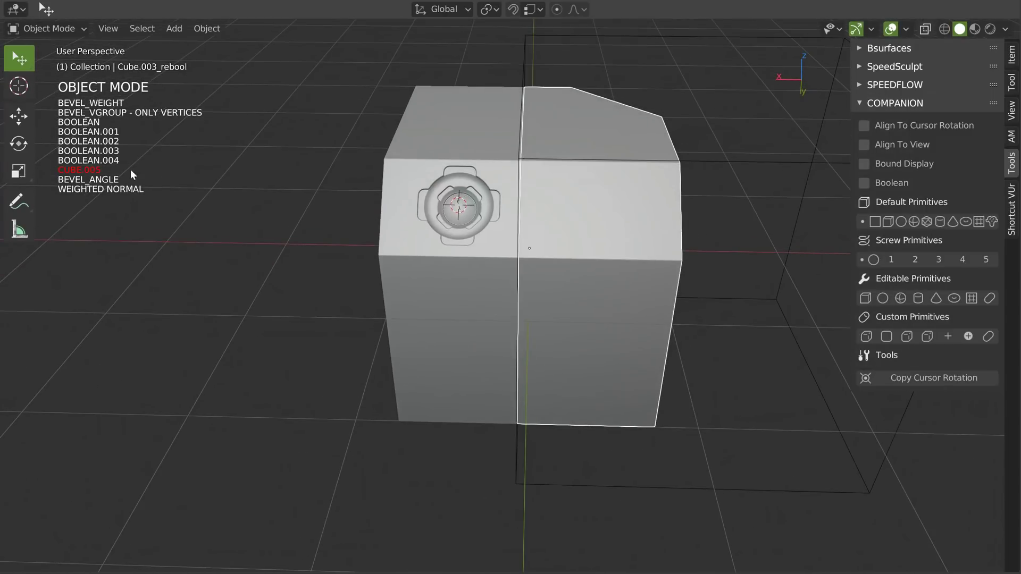
{"action": "middle_click_drag", "start_coordinate": [581, 197], "coordinate": [554, 214]}
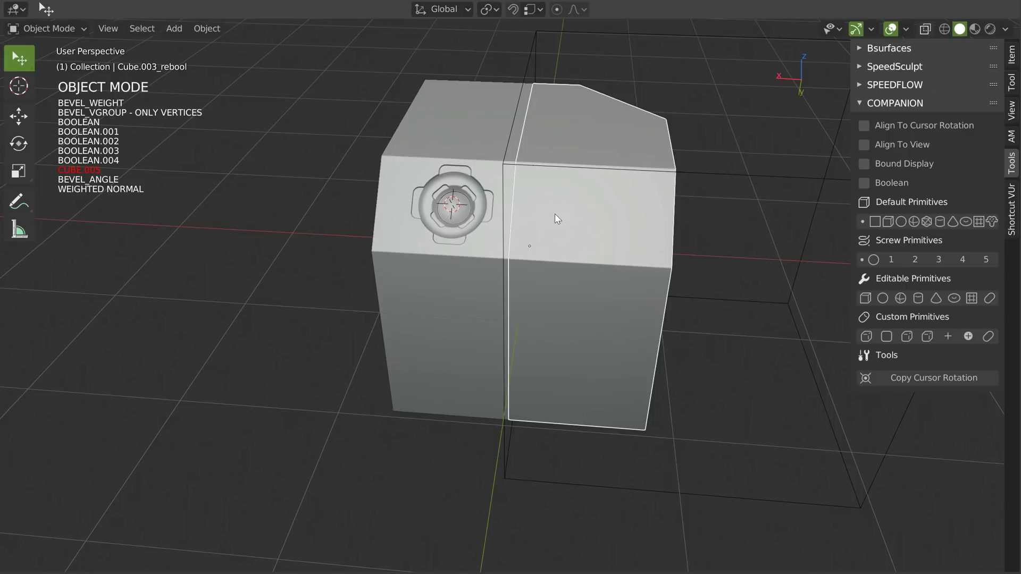
Remove Boolean through Boolean.004 from the split-off half, keeping only its Cube.005 intersect boolean.
{"action": "key", "text": "space"}
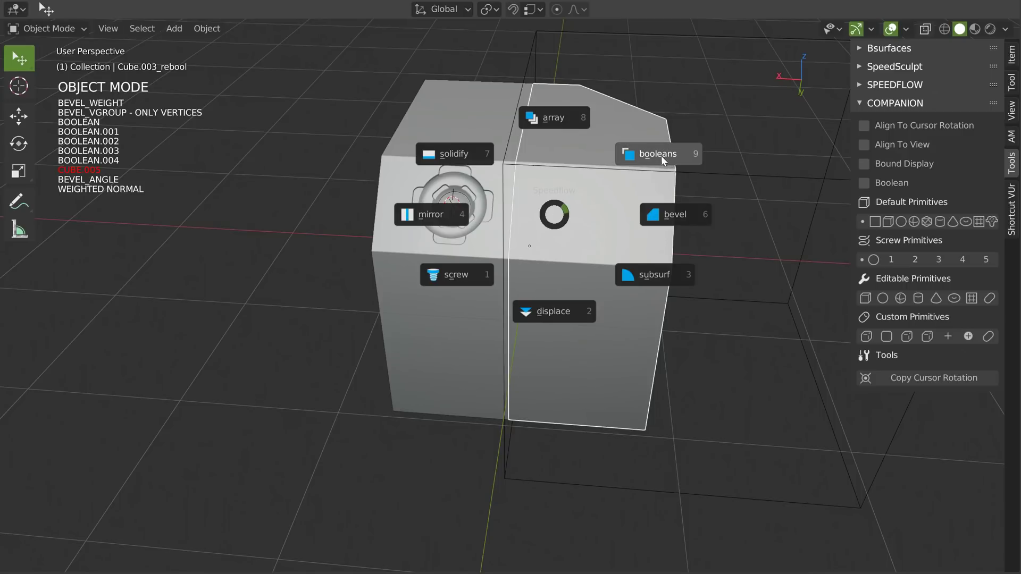
{"action": "left_click", "coordinate": [658, 154]}
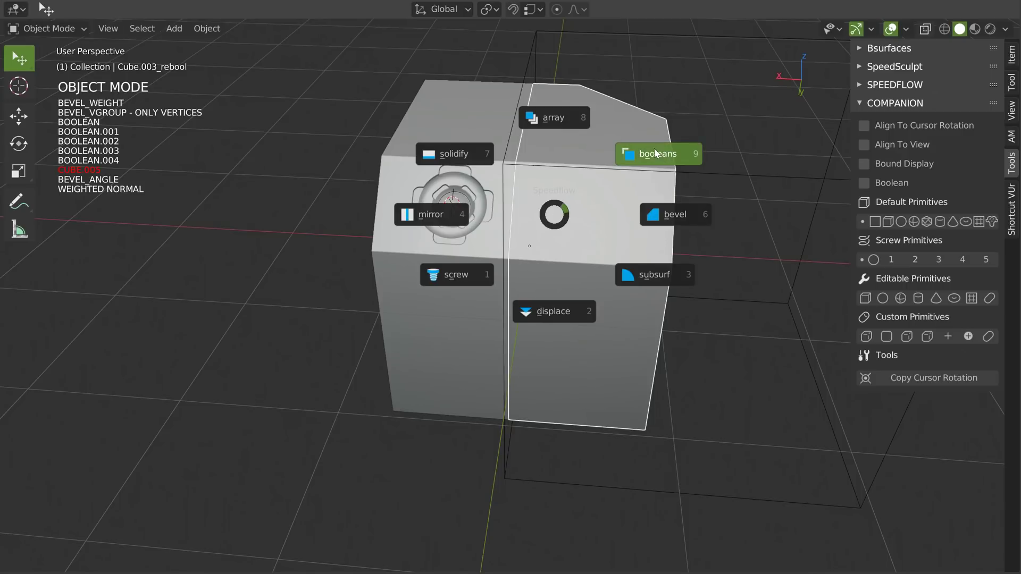
{"action": "key", "text": "Right"}
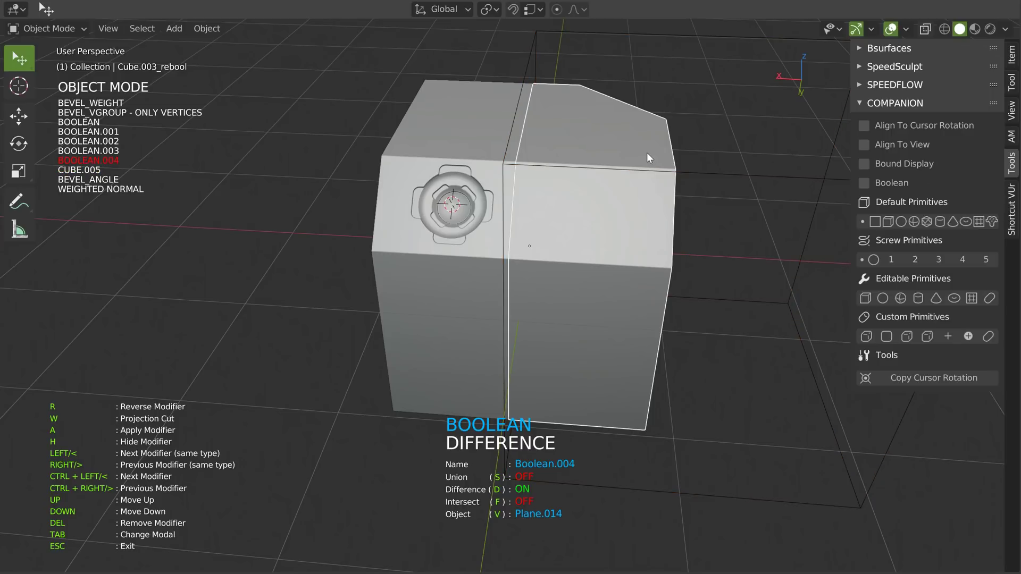
{"action": "key", "text": "Delete"}
{"action": "key", "text": "Right"}
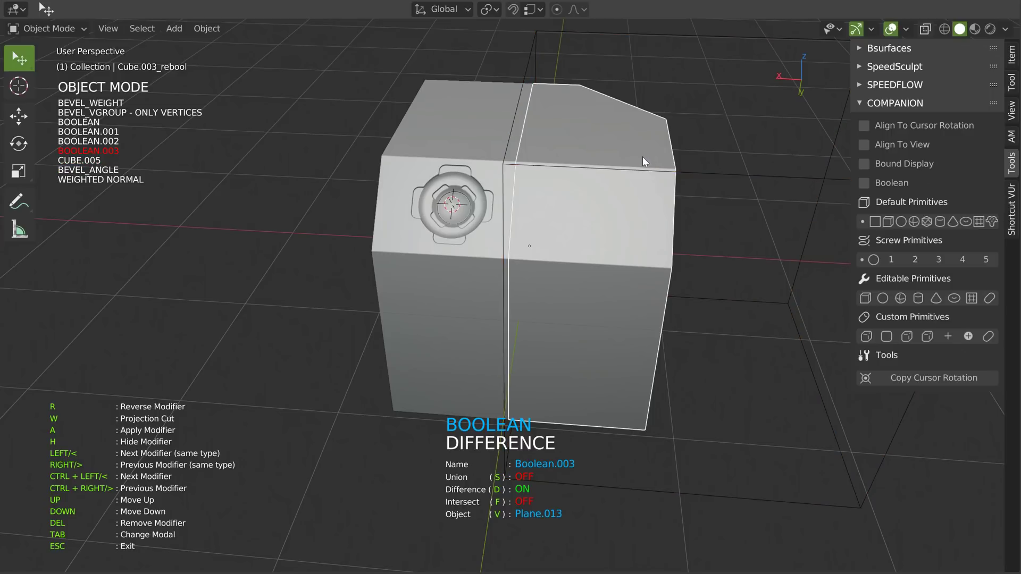
{"action": "key", "text": "Delete"}
{"action": "key", "text": "Right"}
{"action": "key", "text": "Delete"}
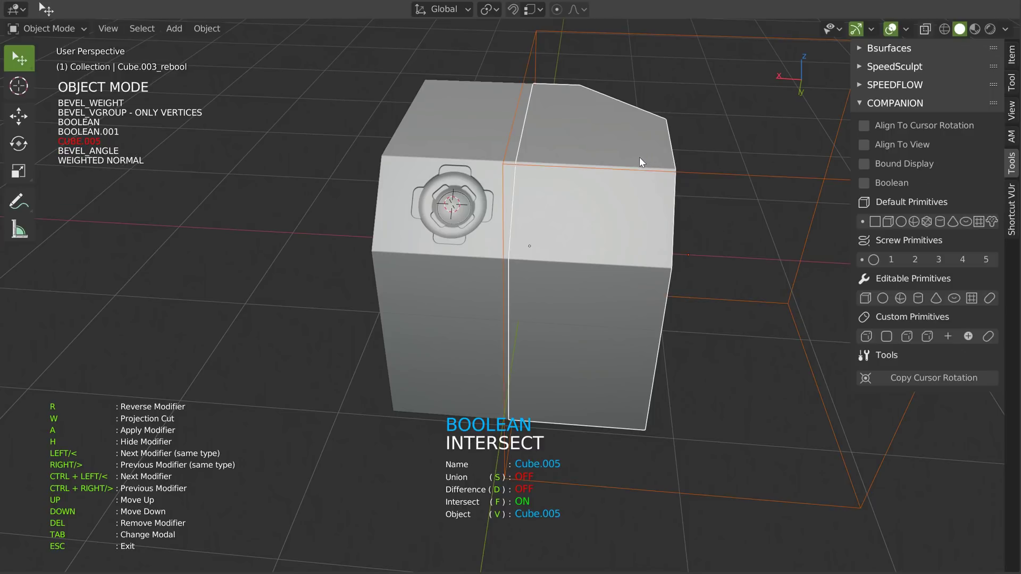
{"action": "key", "text": "Right"}
{"action": "key", "text": "Delete"}
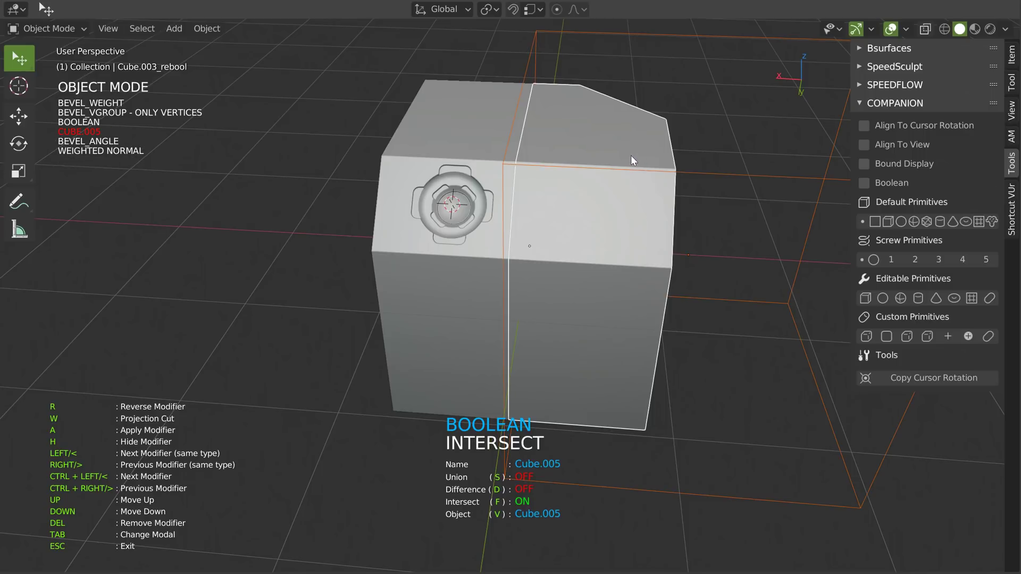
{"action": "key", "text": "Right"}
{"action": "key", "text": "Delete"}
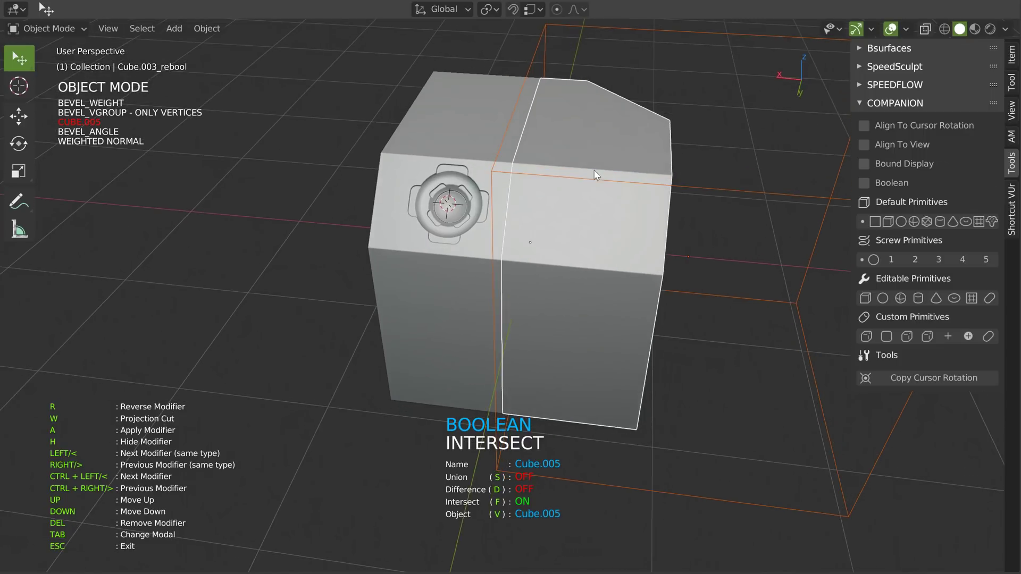
Add a solidify modifier to the splitting cube cutter with a thickness of 0.04 to open a gap between the halves.
{"action": "mouse_move", "coordinate": [582, 205]}
{"action": "middle_mouse_down"}
{"action": "mouse_move", "coordinate": [517, 180]}
{"action": "mouse_move", "coordinate": [587, 201]}
{"action": "middle_mouse_up"}
{"action": "left_click", "coordinate": [707, 168]}
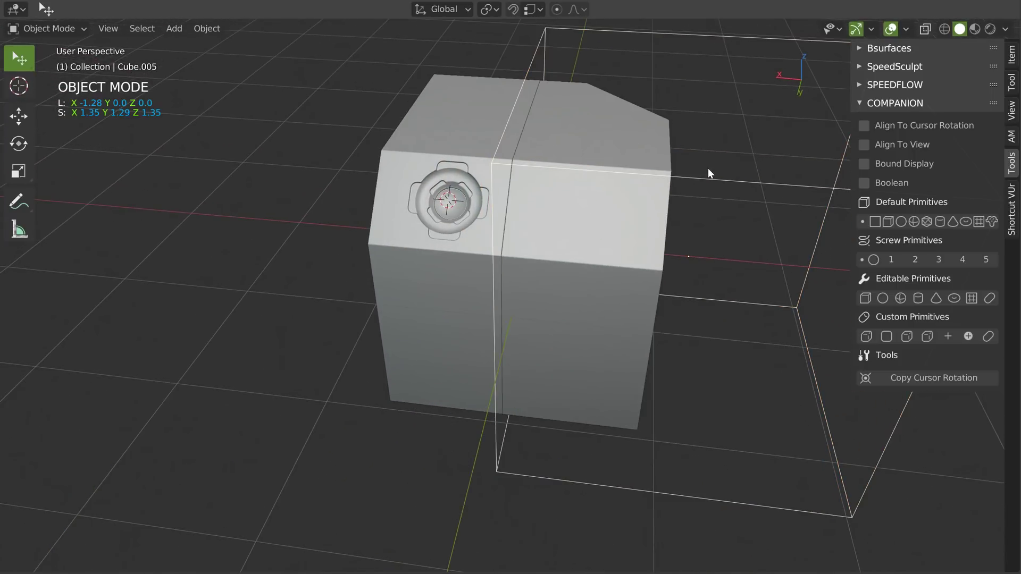
{"action": "key", "text": "shift+space"}
{"action": "left_click", "coordinate": [579, 136]}
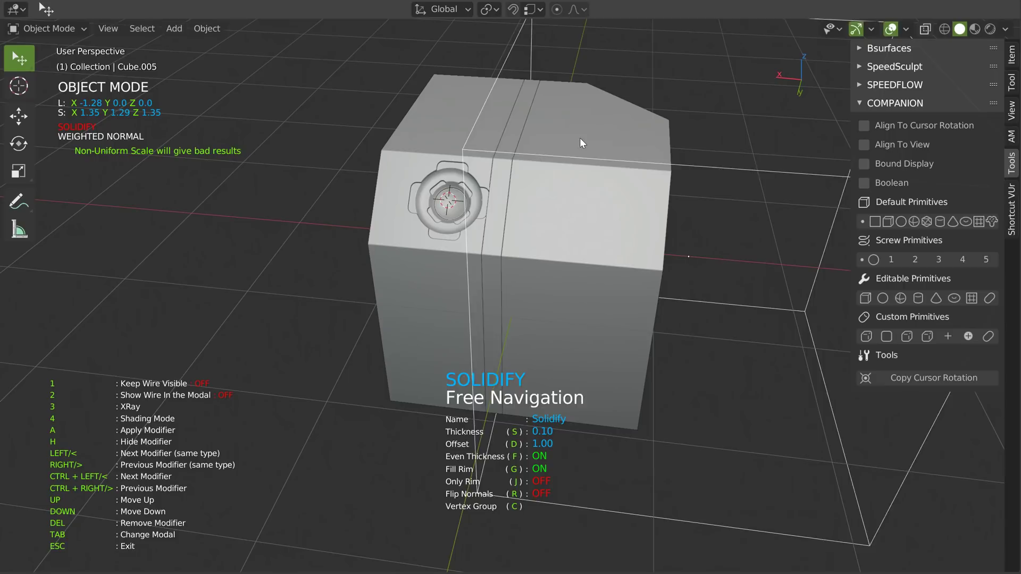
{"action": "left_click", "coordinate": [531, 164]}
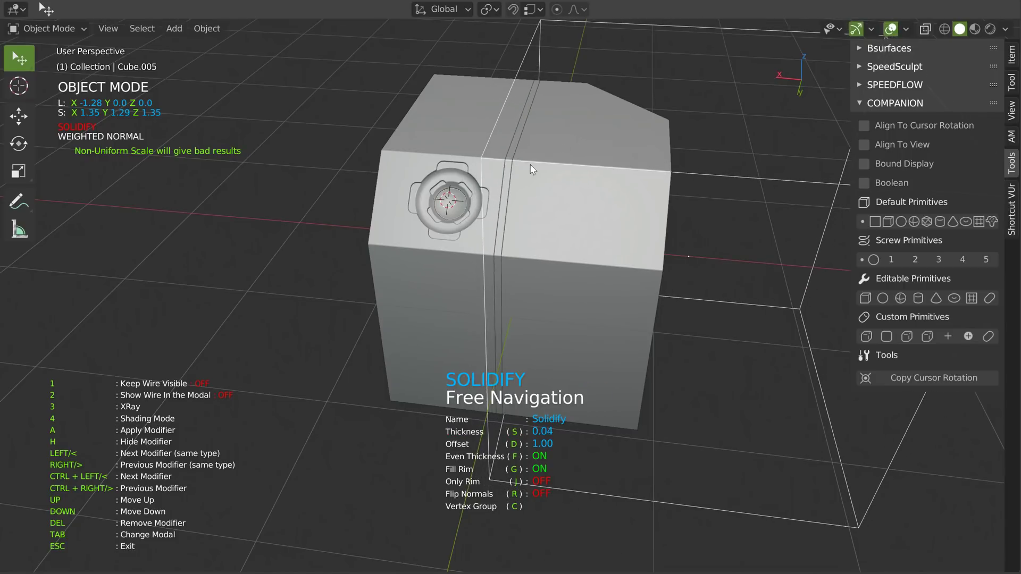
{"action": "middle_click_drag", "start_coordinate": [531, 164], "coordinate": [572, 168]}
{"action": "scroll", "coordinate": [573, 168], "scroll_direction": "up", "scroll_amount": 3}
{"action": "scroll", "coordinate": [535, 223], "scroll_direction": "up", "scroll_amount": 7}
{"action": "scroll", "coordinate": [562, 159], "scroll_direction": "down", "scroll_amount": 4}
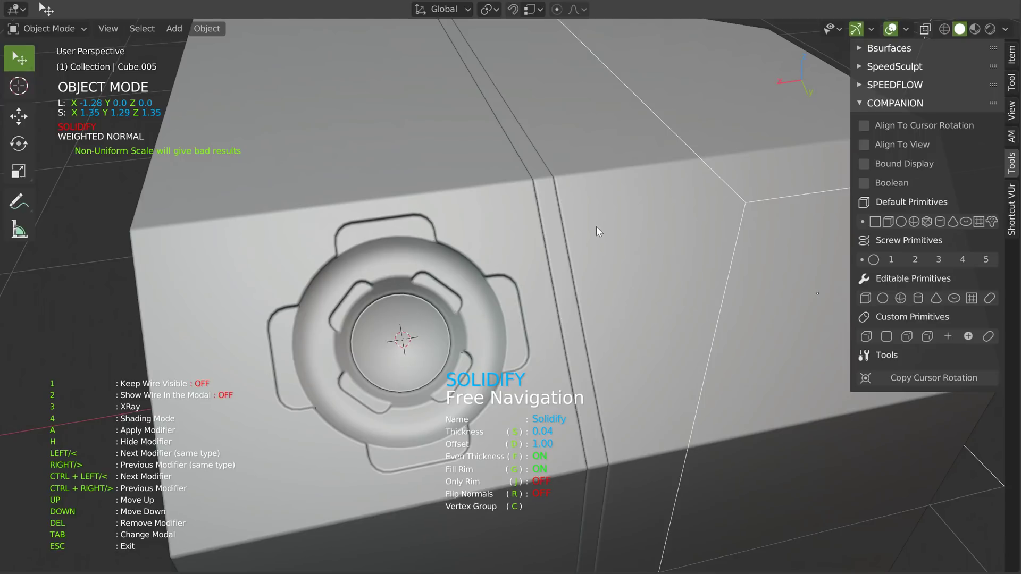
{"action": "scroll", "coordinate": [580, 209], "scroll_direction": "down", "scroll_amount": 4}
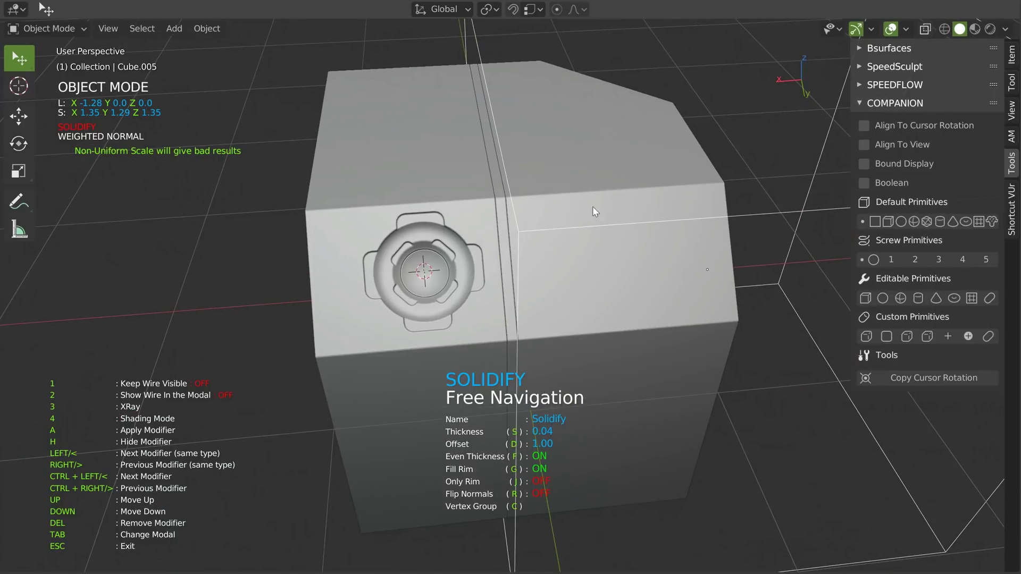
{"action": "scroll", "coordinate": [521, 232], "scroll_direction": "down", "scroll_amount": 3}
{"action": "key", "text": "Escape"}
Hide the splitting cube cutter and select the half carrying the round detail.
{"action": "scroll", "coordinate": [546, 230], "scroll_direction": "down", "scroll_amount": 3}
{"action": "middle_click_drag", "start_coordinate": [545, 229], "coordinate": [611, 240]}
{"action": "key", "text": "h"}
{"action": "left_click", "coordinate": [557, 237]}
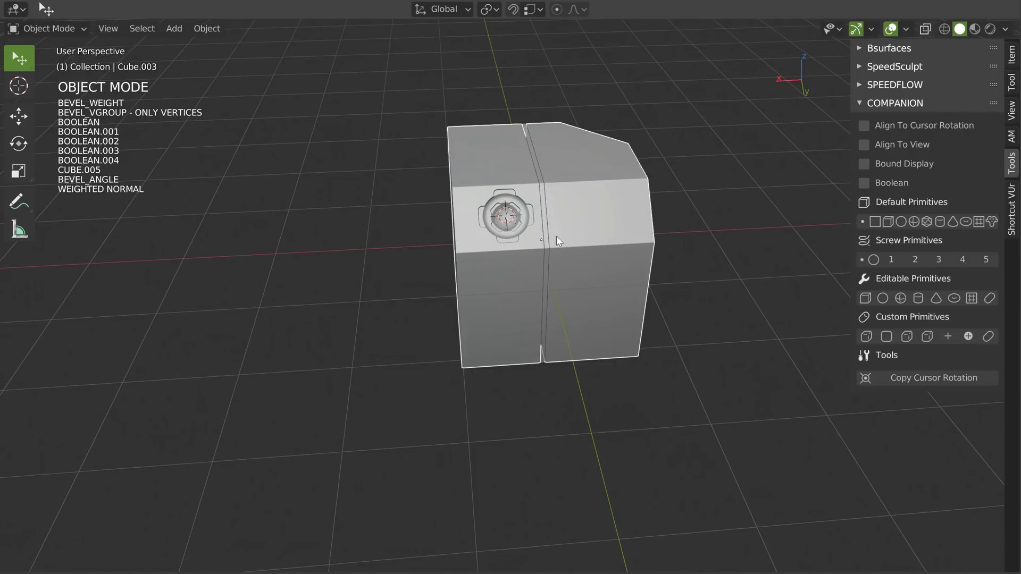
{"action": "middle_click_drag", "start_coordinate": [560, 174], "coordinate": [561, 111]}
{"action": "left_click", "coordinate": [560, 109]}
Check the Cube.005 difference boolean on the original large cube.
{"action": "middle_click_drag", "start_coordinate": [525, 212], "coordinate": [576, 246]}
{"action": "left_click", "coordinate": [611, 258]}
{"action": "key", "text": "shift+space"}
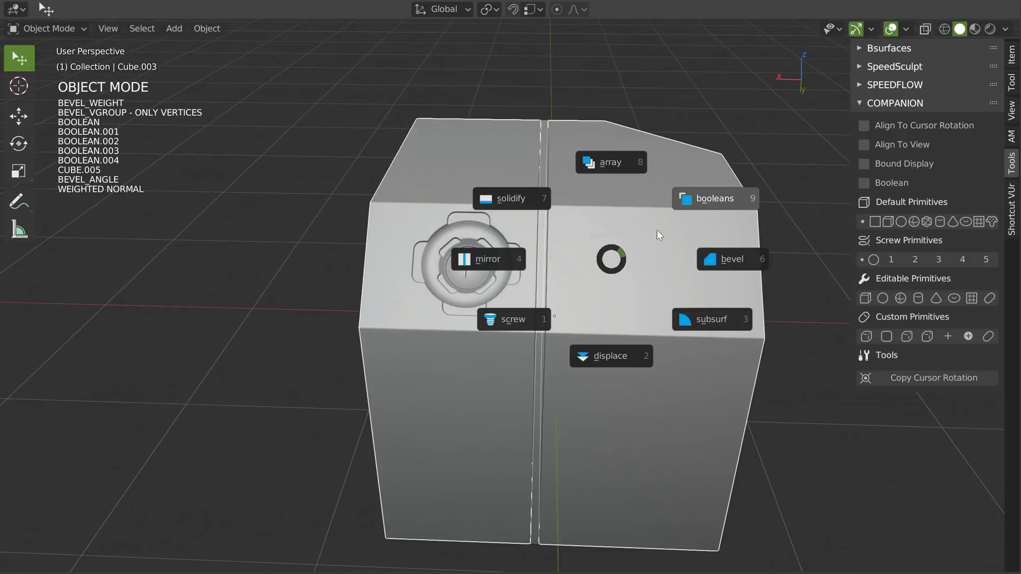
{"action": "left_click", "coordinate": [703, 198]}
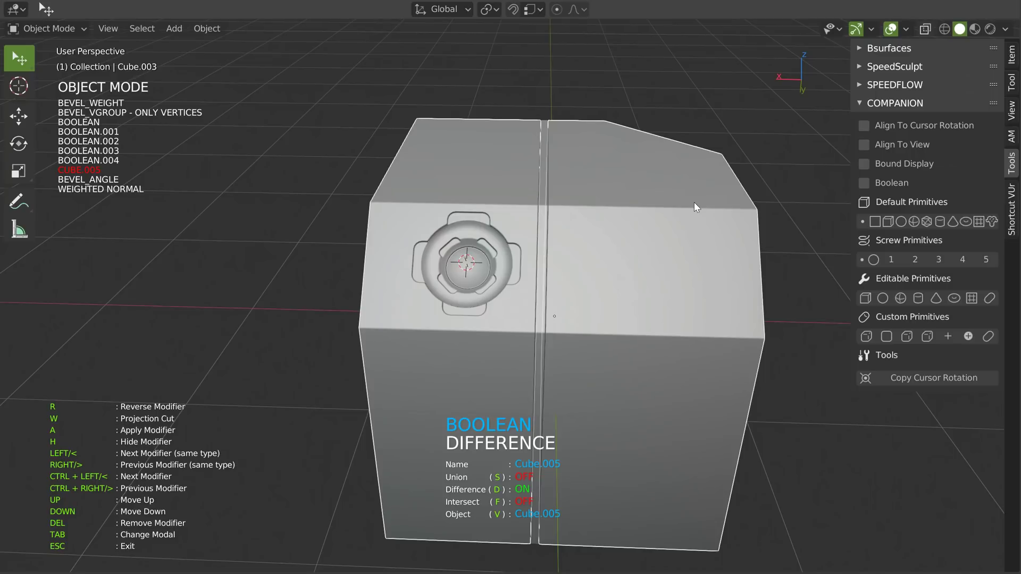
{"action": "key", "text": "Escape"}
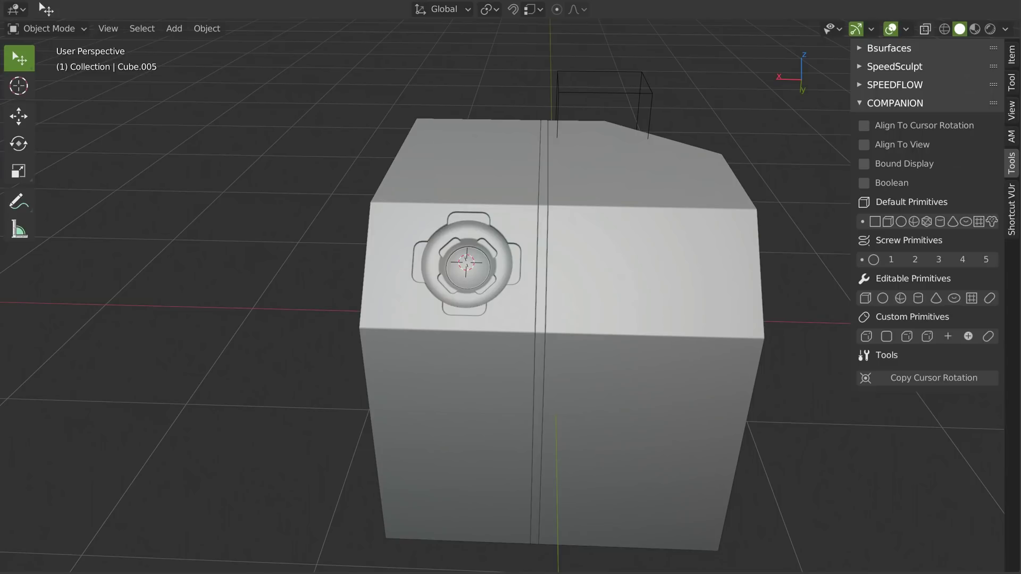
Remove the solidify modifier from the cube cutter that splits the large cube.
{"action": "left_click", "coordinate": [801, 189]}
{"action": "key", "text": "space"}
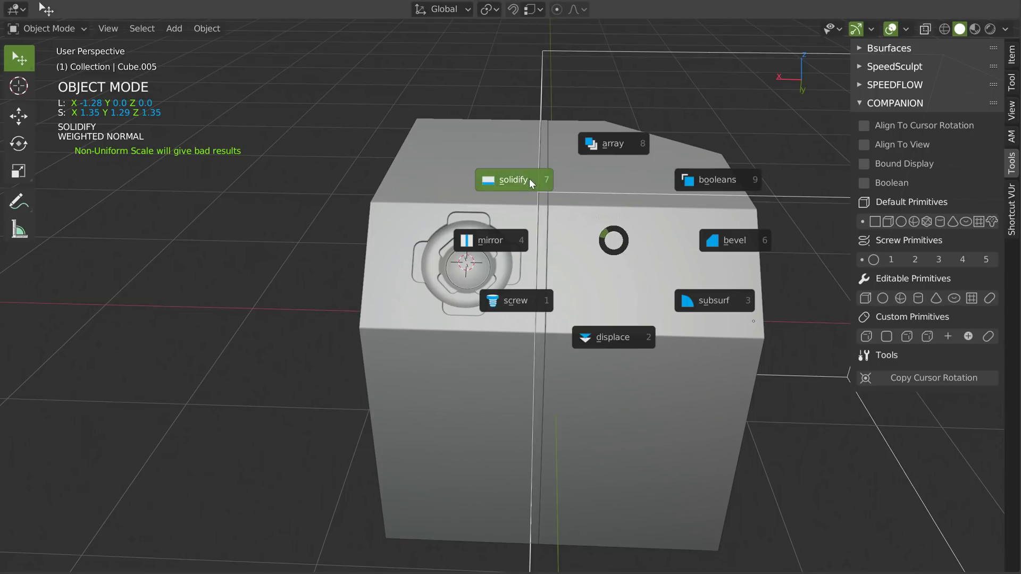
{"action": "left_click", "coordinate": [529, 177]}
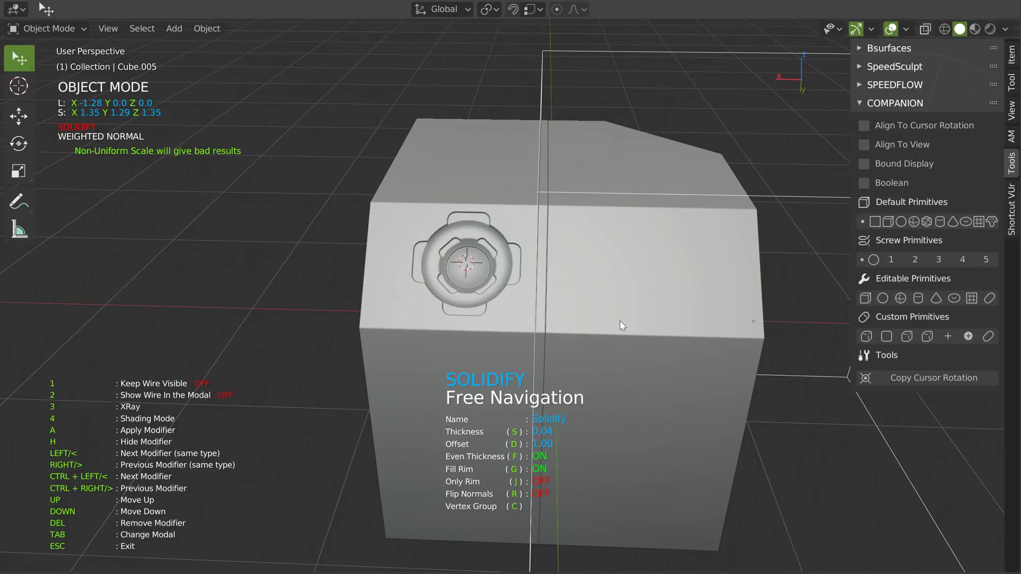
{"action": "key", "text": "Delete"}
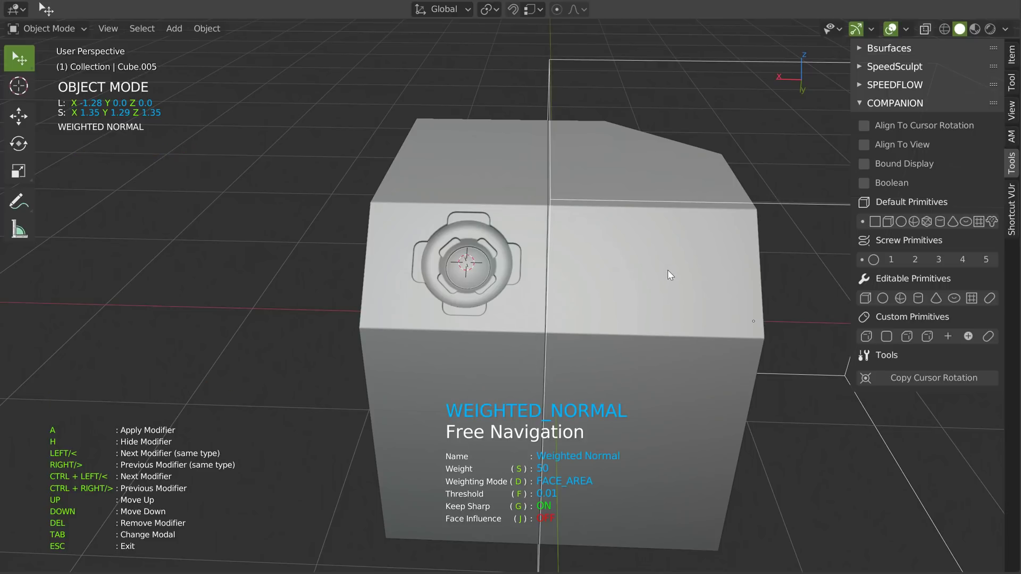
{"action": "key", "text": "Escape"}
Hide the splitting cube cutter and select the split-off half without the round detail.
{"action": "left_click", "coordinate": [665, 283]}
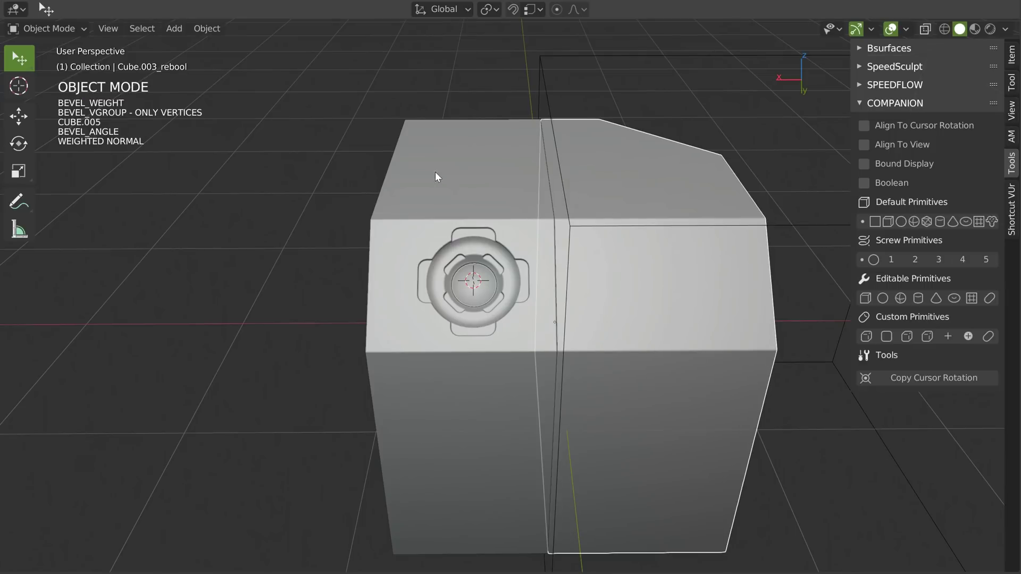
{"action": "left_click", "coordinate": [626, 175]}
{"action": "left_click", "coordinate": [638, 187]}
{"action": "middle_click_drag", "start_coordinate": [649, 200], "coordinate": [674, 275]}
{"action": "left_click", "coordinate": [704, 291]}
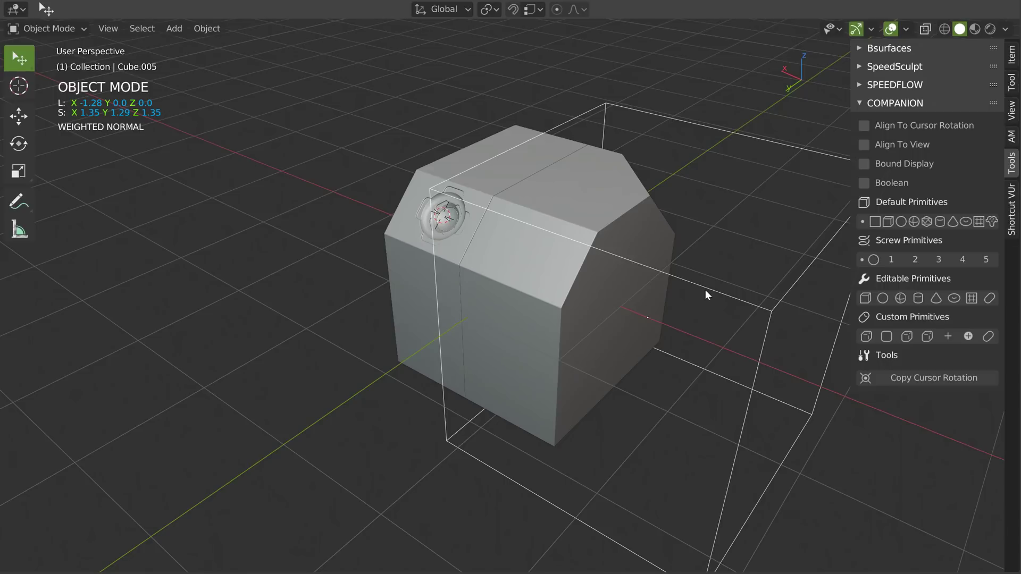
{"action": "left_click", "coordinate": [609, 234]}
Place the 3D cursor on the split-off half's top face, near the front chamfer corner.
{"action": "scroll", "coordinate": [591, 253], "scroll_direction": "up", "scroll_amount": 4}
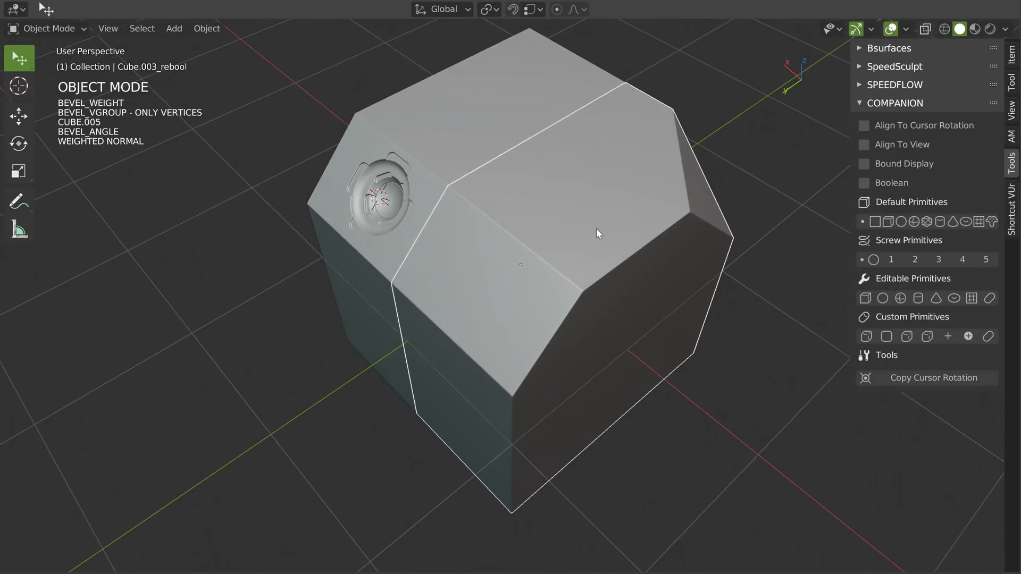
{"action": "right_click", "coordinate": [571, 245], "text": "shift"}
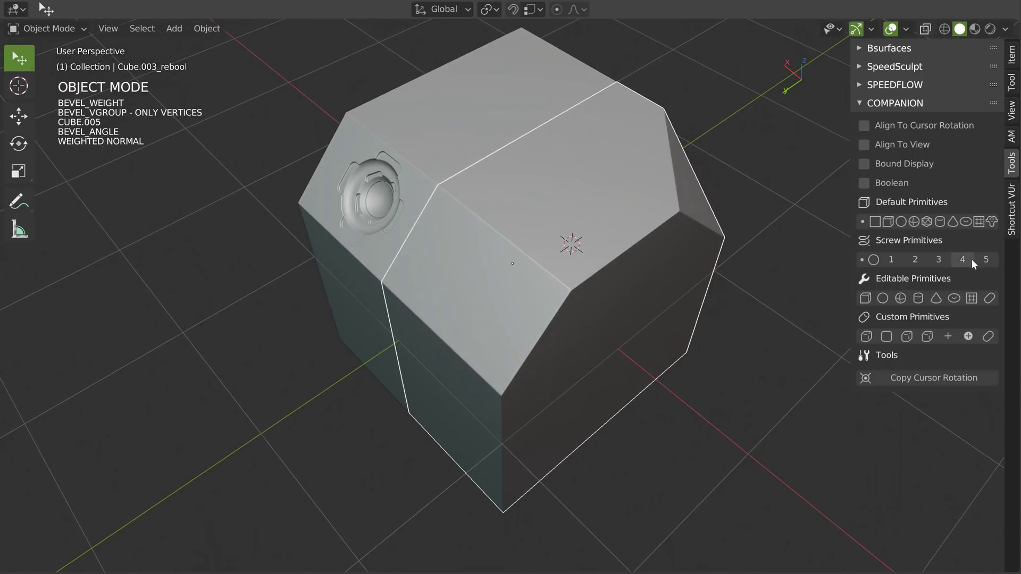
{"action": "left_click", "coordinate": [986, 259]}
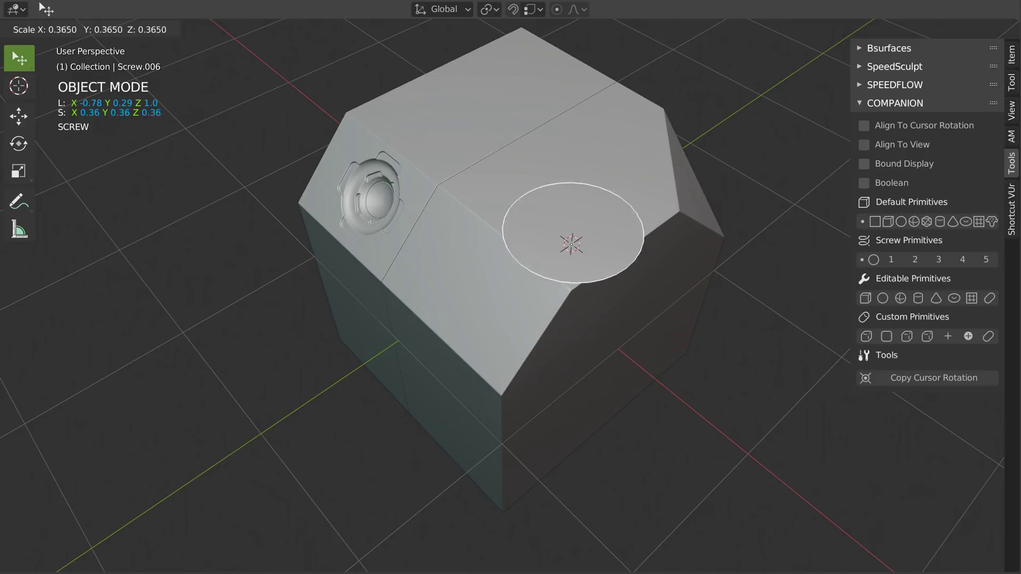
{"action": "left_click", "coordinate": [647, 260]}
{"action": "key", "text": "Delete"}
Enable Align To Cursor Rotation and Boolean for new Companion primitives.
{"action": "left_click", "coordinate": [864, 125]}
{"action": "left_click", "coordinate": [864, 182]}
{"action": "left_click", "coordinate": [986, 260]}
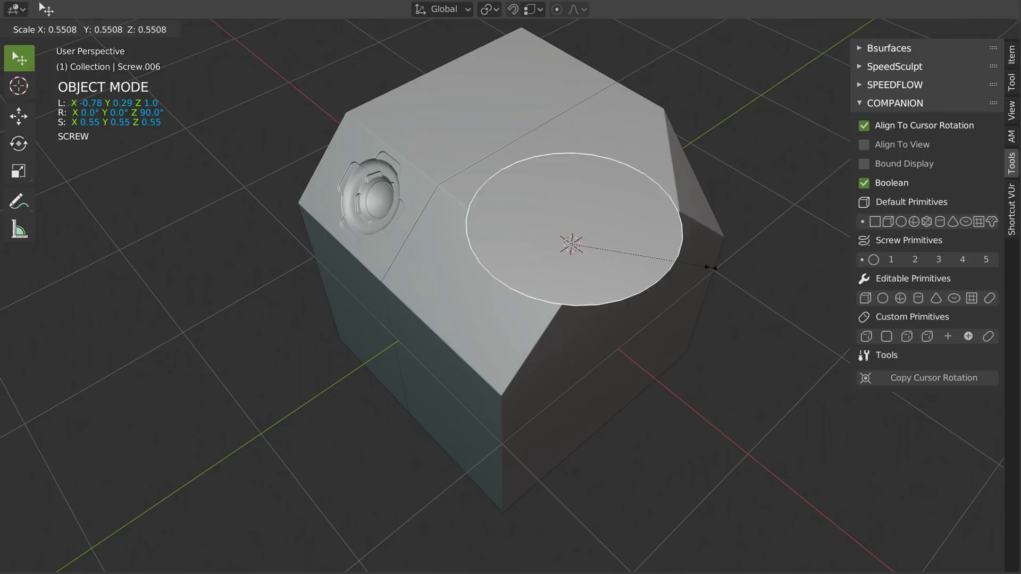
{"action": "left_click", "coordinate": [613, 253]}
{"action": "key", "text": "x"}
{"action": "left_click", "coordinate": [611, 259]}
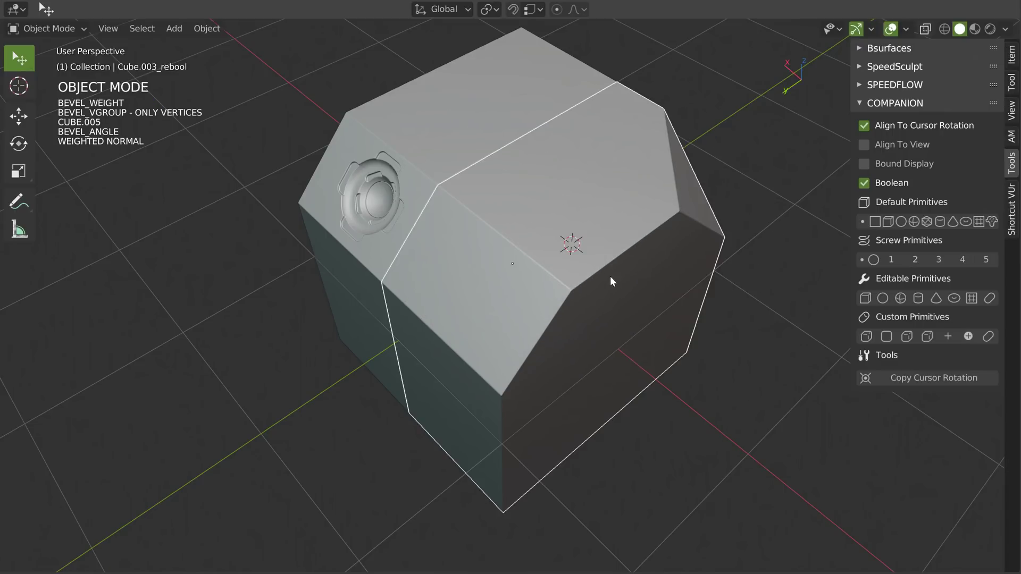
Cut screw primitive 5 into the split-off half at the 3D cursor, scaled to about 0.22.
{"action": "left_click", "coordinate": [986, 260]}
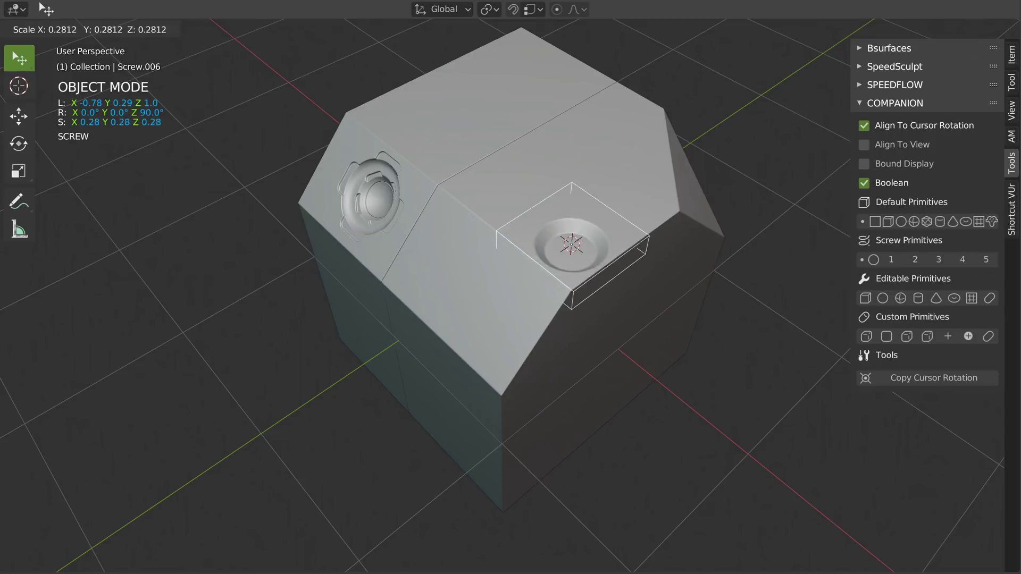
{"action": "left_click", "coordinate": [652, 259]}
{"action": "scroll", "coordinate": [649, 253], "scroll_direction": "up", "scroll_amount": 3}
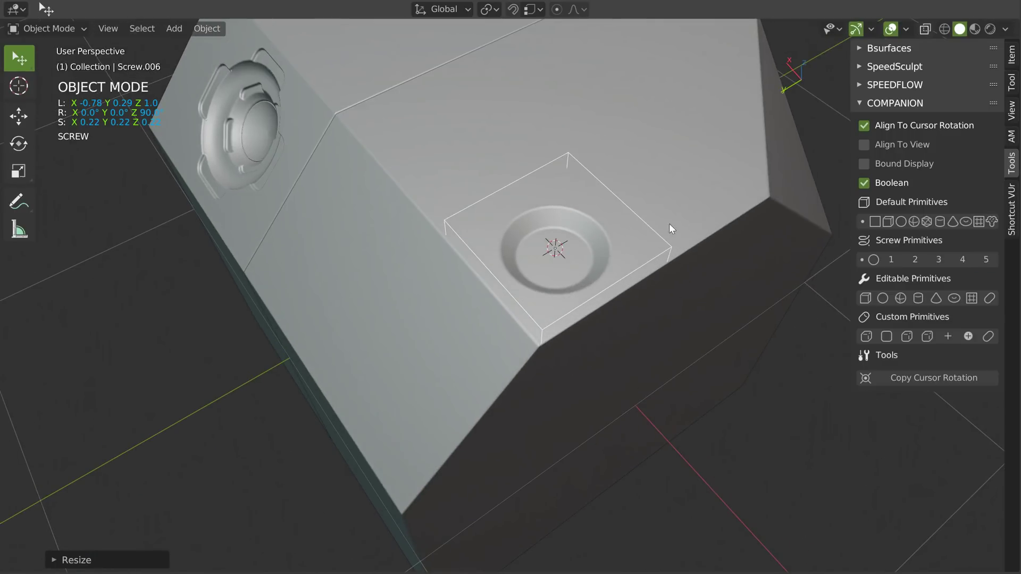
Cut screw primitive 4 into the half's top face between the wide recess and the split line, scaled to about 0.17.
{"action": "left_click", "coordinate": [708, 229]}
{"action": "middle_click_drag", "start_coordinate": [678, 227], "coordinate": [657, 250]}
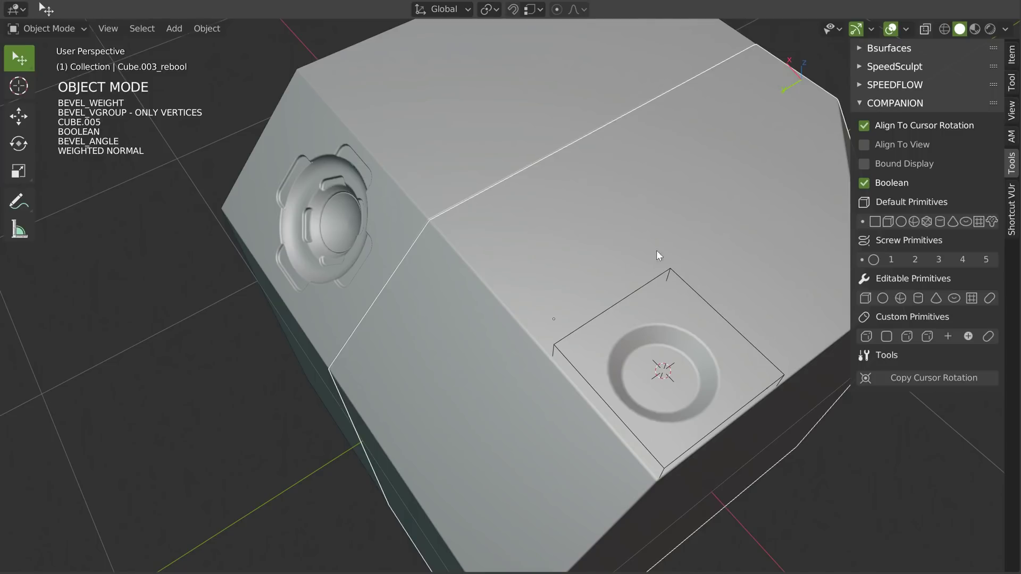
{"action": "right_click", "coordinate": [517, 232], "text": "shift"}
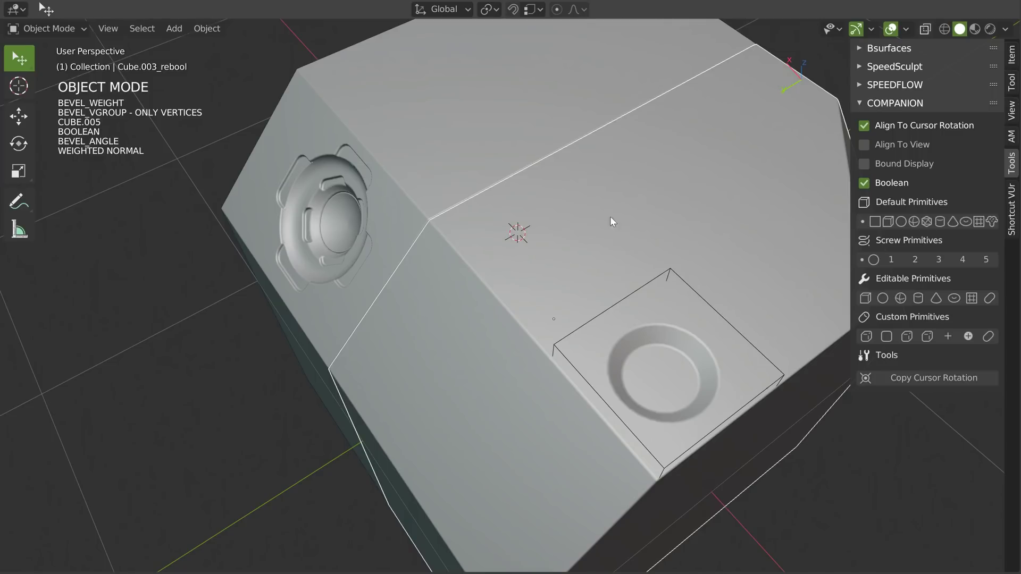
{"action": "left_click", "coordinate": [963, 259]}
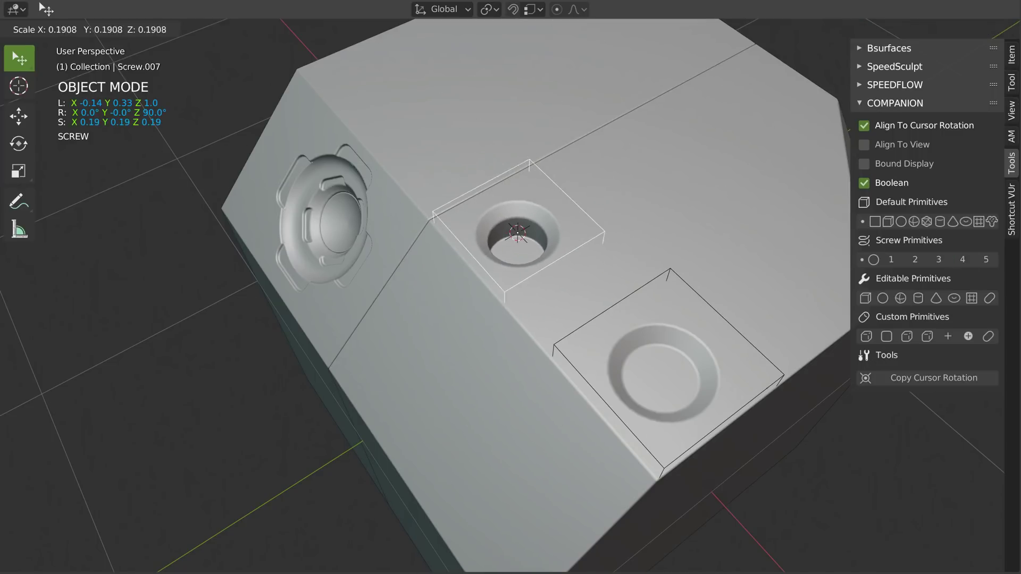
{"action": "left_click", "coordinate": [583, 275]}
Snap the 3D cursor to the wide recess's cutter and cut an editable cylinder into the half there, scaled to about 0.09.
{"action": "middle_click_drag", "start_coordinate": [583, 276], "coordinate": [662, 197]}
{"action": "scroll", "coordinate": [550, 273], "scroll_direction": "up", "scroll_amount": 3}
{"action": "middle_click_drag", "start_coordinate": [550, 273], "coordinate": [617, 205]}
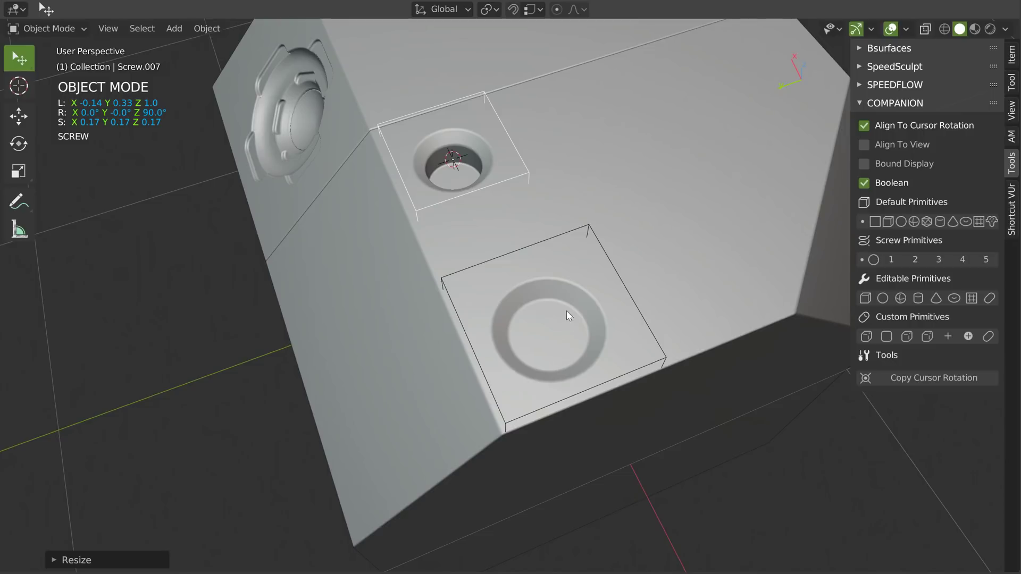
{"action": "left_click", "coordinate": [563, 336]}
{"action": "left_click", "coordinate": [640, 323]}
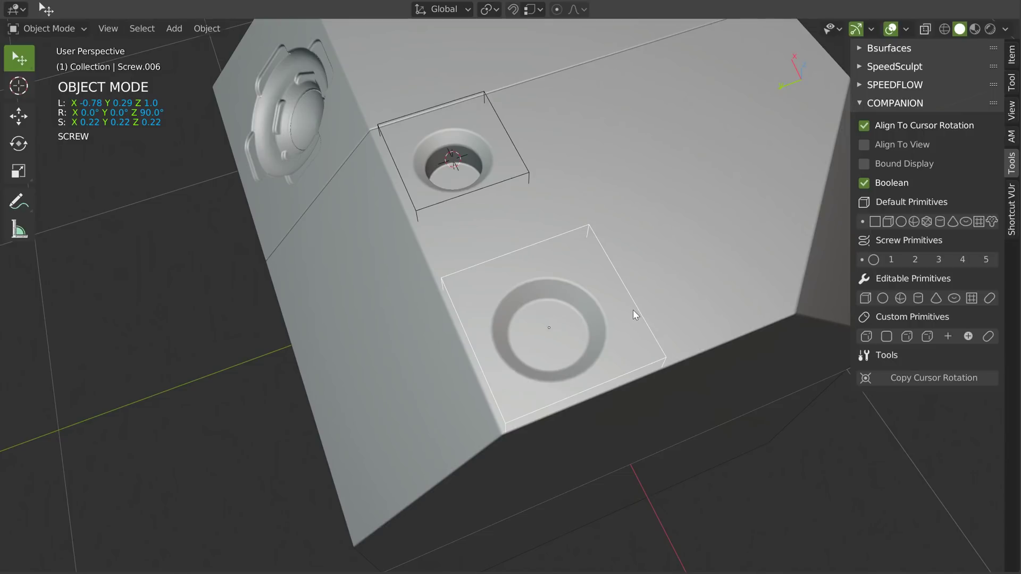
{"action": "key", "text": "shift+s"}
{"action": "left_click", "coordinate": [748, 309]}
{"action": "left_click", "coordinate": [662, 317]}
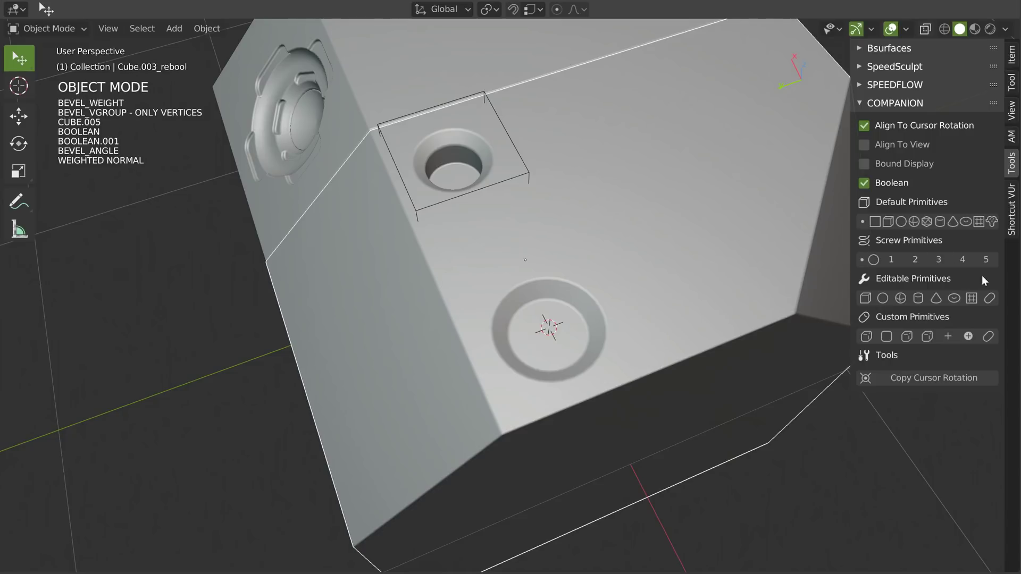
{"action": "left_click", "coordinate": [917, 298]}
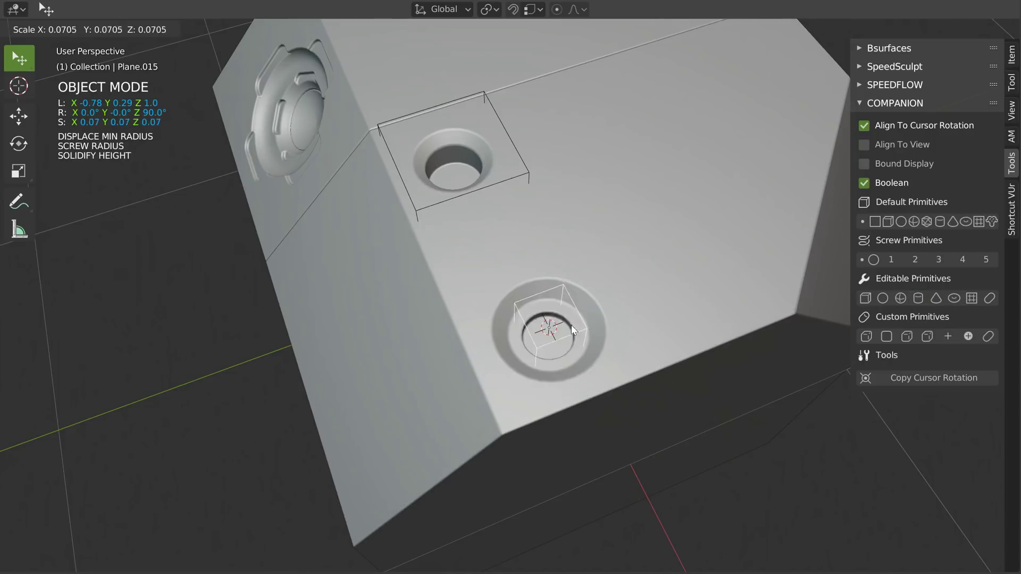
{"action": "left_click", "coordinate": [582, 327]}
Set the editable cylinder's Solidify Height thickness to 1.70.
{"action": "middle_click_drag", "start_coordinate": [582, 327], "coordinate": [583, 292]}
{"action": "key", "text": "space"}
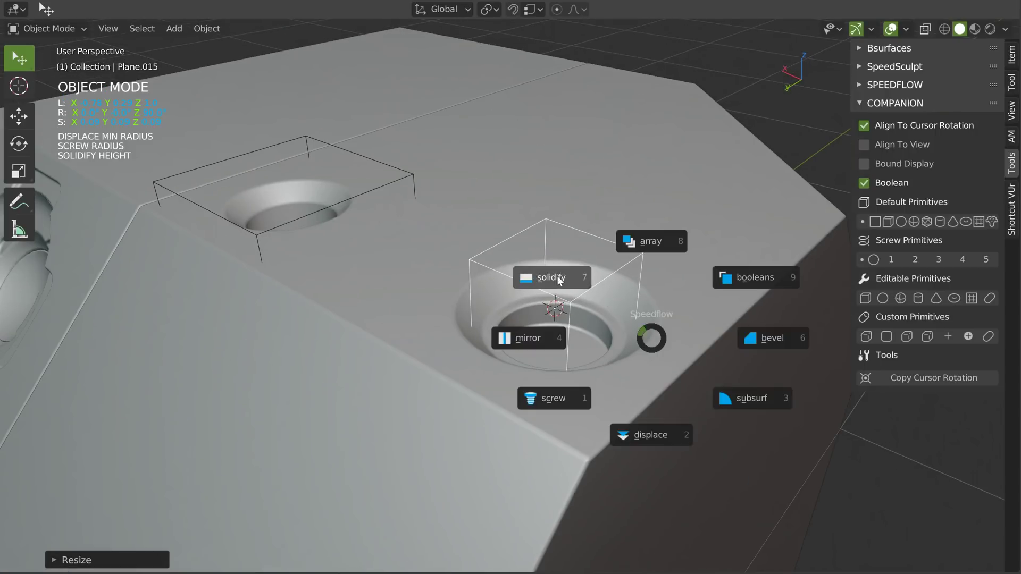
{"action": "left_click", "coordinate": [559, 279]}
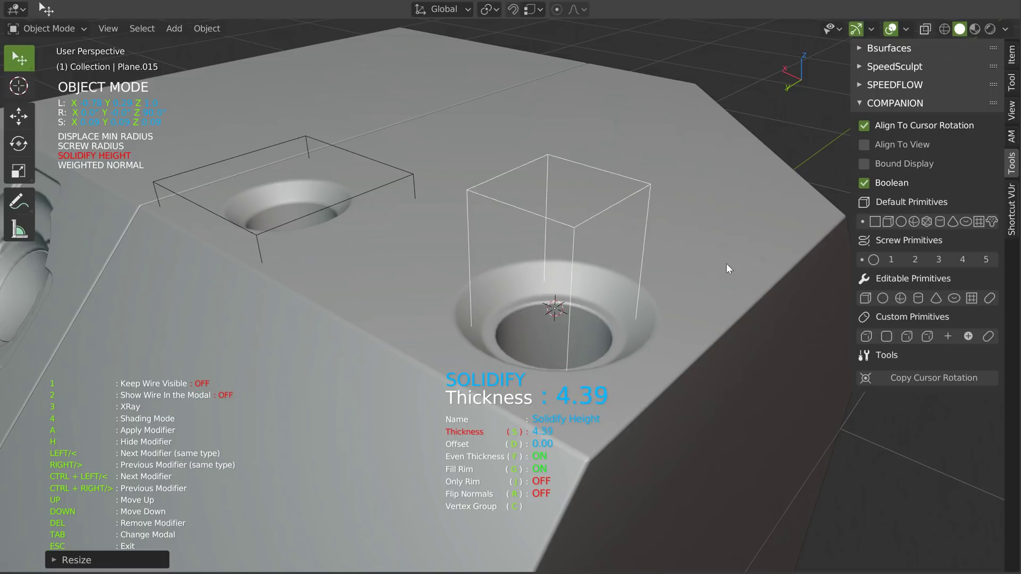
{"action": "left_click", "coordinate": [541, 321]}
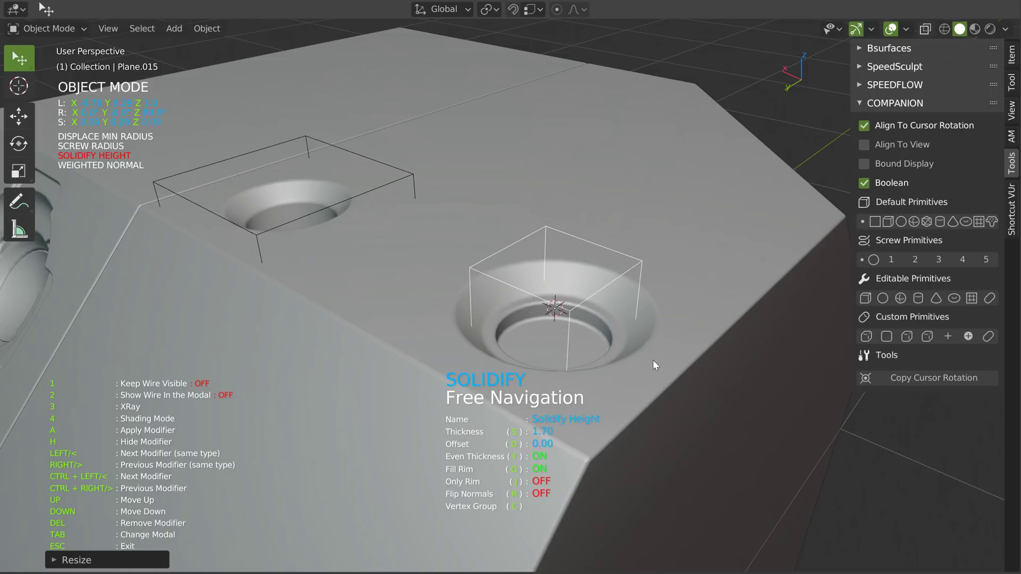
{"action": "key", "text": "Escape"}
Switch the half's Boolean.002, which uses the editable cylinder, from difference to union.
{"action": "left_click", "coordinate": [669, 378]}
{"action": "key", "text": "space"}
{"action": "left_click", "coordinate": [757, 324]}
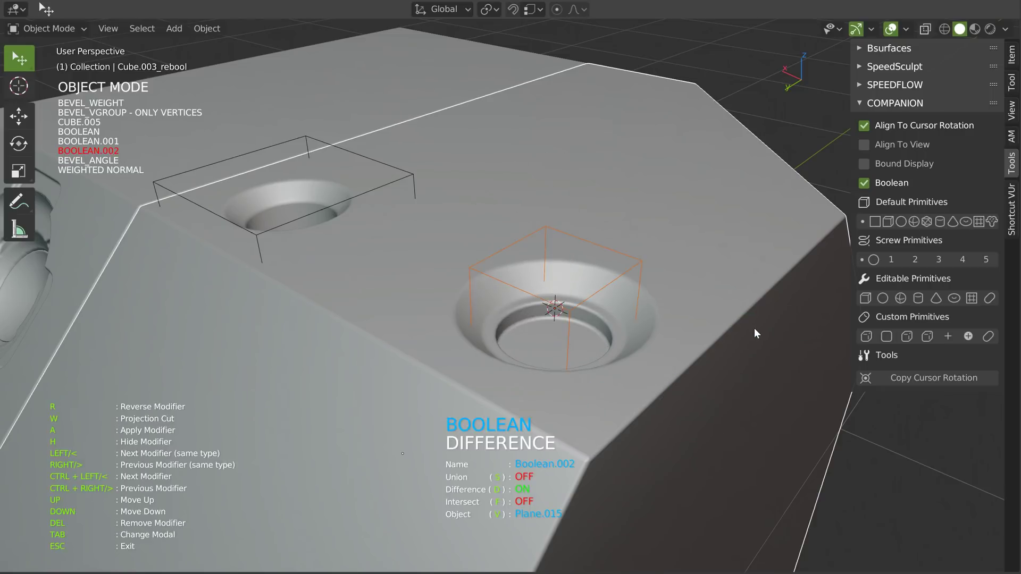
{"action": "key", "text": "s"}
{"action": "middle_click_drag", "start_coordinate": [748, 336], "coordinate": [716, 339]}
{"action": "key", "text": "Escape"}
Set the cylinder's Solidify Height thickness to 1.16 and its offset to 1.00.
{"action": "key", "text": "space"}
{"action": "left_click", "coordinate": [623, 277]}
{"action": "key", "text": "s"}
{"action": "key", "text": "d"}
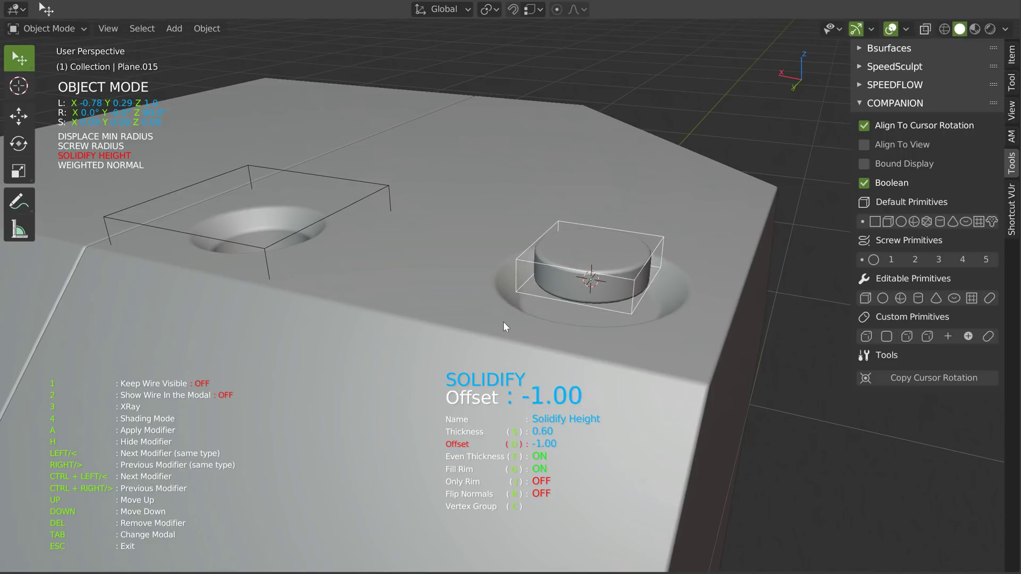
{"action": "key", "text": "d"}
{"action": "key", "text": "s"}
{"action": "key", "text": "s"}
{"action": "middle_click_drag", "start_coordinate": [690, 300], "coordinate": [640, 304]}
{"action": "key", "text": "d"}
{"action": "key", "text": "d"}
Lower the cylinder's mesh in Edit Mode by about 0.03 along global Z so it sits inside the recess.
{"action": "key", "text": "Tab"}
{"action": "key", "text": "g"}
{"action": "key", "text": "y"}
{"action": "key", "text": "z"}
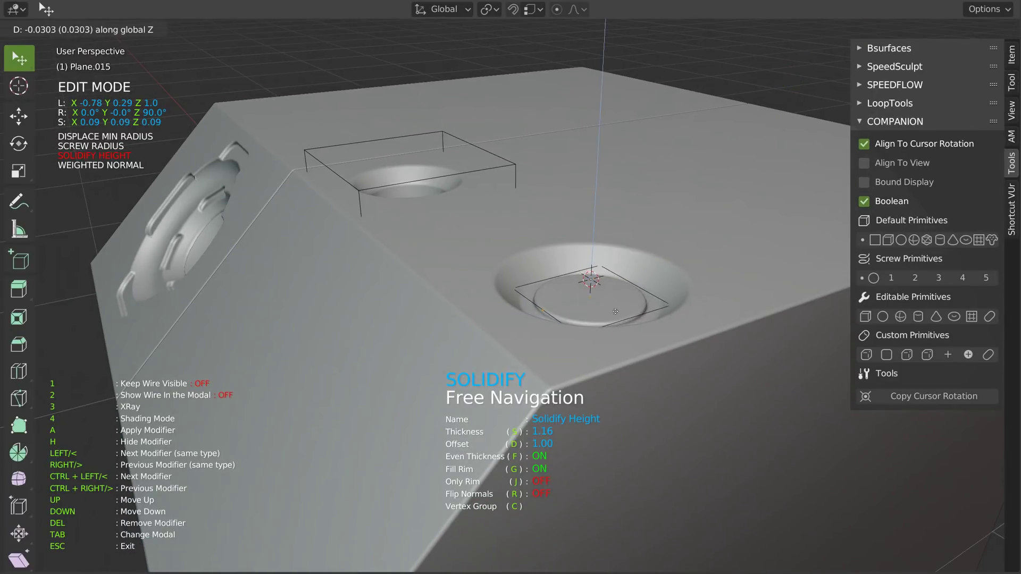
{"action": "left_click", "coordinate": [619, 312]}
{"action": "middle_click_drag", "start_coordinate": [621, 305], "coordinate": [555, 388]}
{"action": "key", "text": "Tab"}
{"action": "key", "text": "Escape"}
Cut an adjustable round screw primitive into the half's top face near the split line's far end.
{"action": "middle_click_drag", "start_coordinate": [745, 273], "coordinate": [625, 237], "text": "shift"}
{"action": "left_click", "coordinate": [629, 326]}
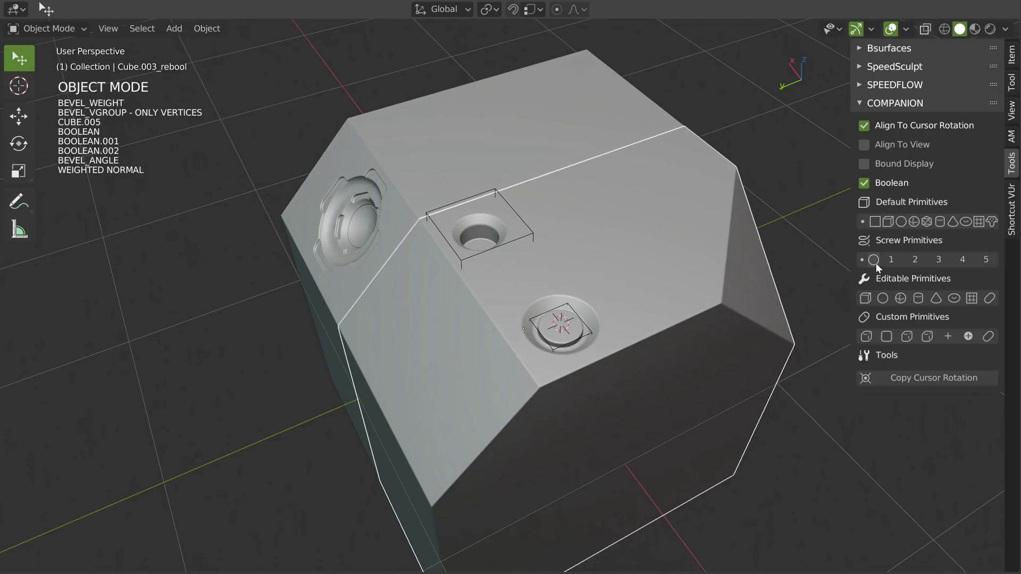
{"action": "right_click", "coordinate": [670, 159], "text": "shift"}
{"action": "left_click", "coordinate": [873, 259]}
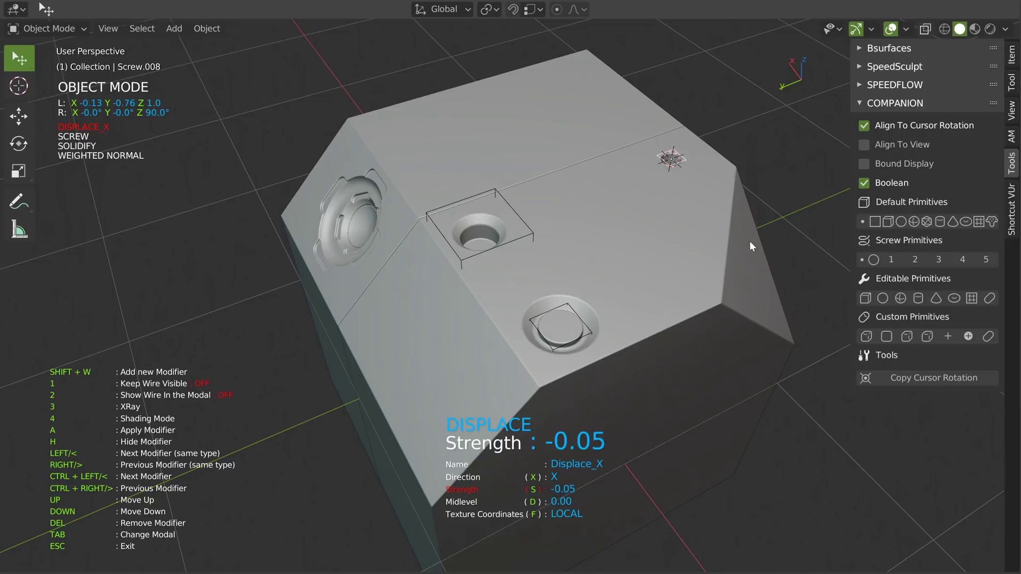
{"action": "middle_click_drag", "start_coordinate": [758, 242], "coordinate": [579, 266]}
{"action": "key", "text": "Escape"}
Cut a countersunk screw primitive into the half's triangular corner face, aligned to the cursor rotation and scaled to about 0.55.
{"action": "left_click", "coordinate": [586, 292]}
{"action": "middle_click_drag", "start_coordinate": [618, 343], "coordinate": [689, 181]}
{"action": "right_click", "coordinate": [553, 332], "text": "shift"}
{"action": "scroll", "coordinate": [590, 272], "scroll_direction": "up", "scroll_amount": 1}
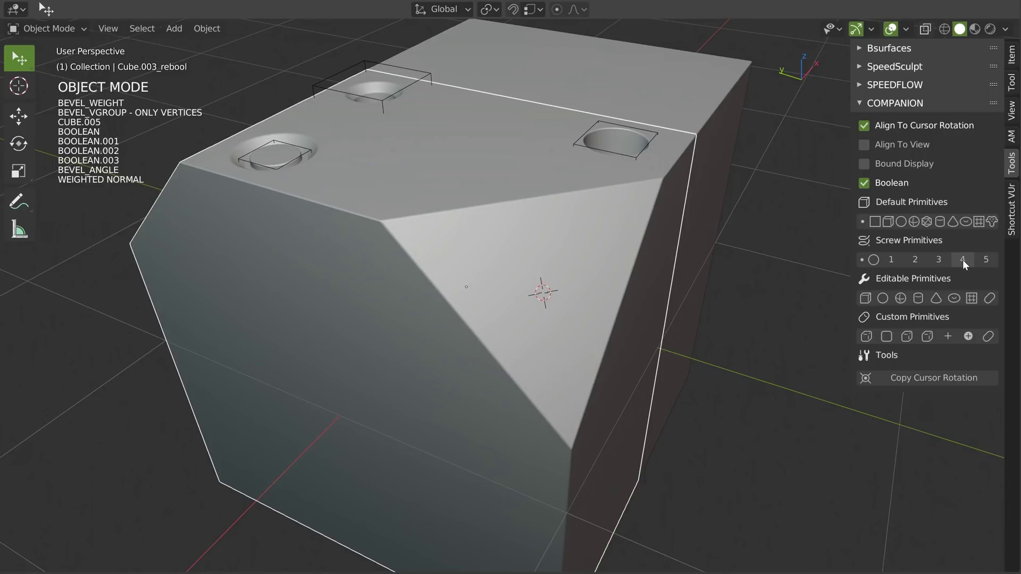
{"action": "left_click", "coordinate": [923, 258]}
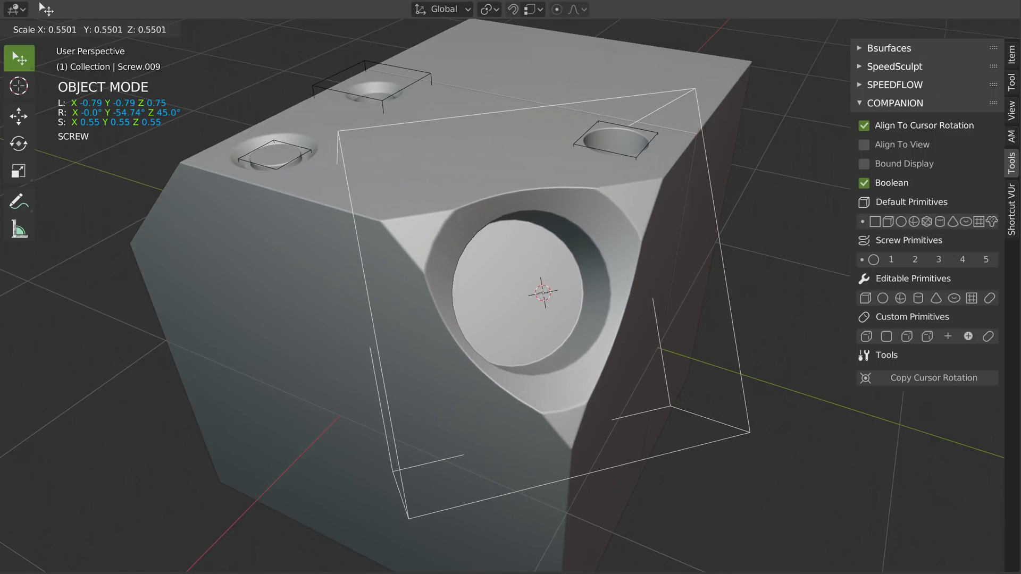
{"action": "left_click", "coordinate": [777, 280]}
Toggle the visibility of the half's vertices-only vertex-group bevel to compare the corner cut with and without it.
{"action": "middle_click_drag", "start_coordinate": [777, 280], "coordinate": [733, 279]}
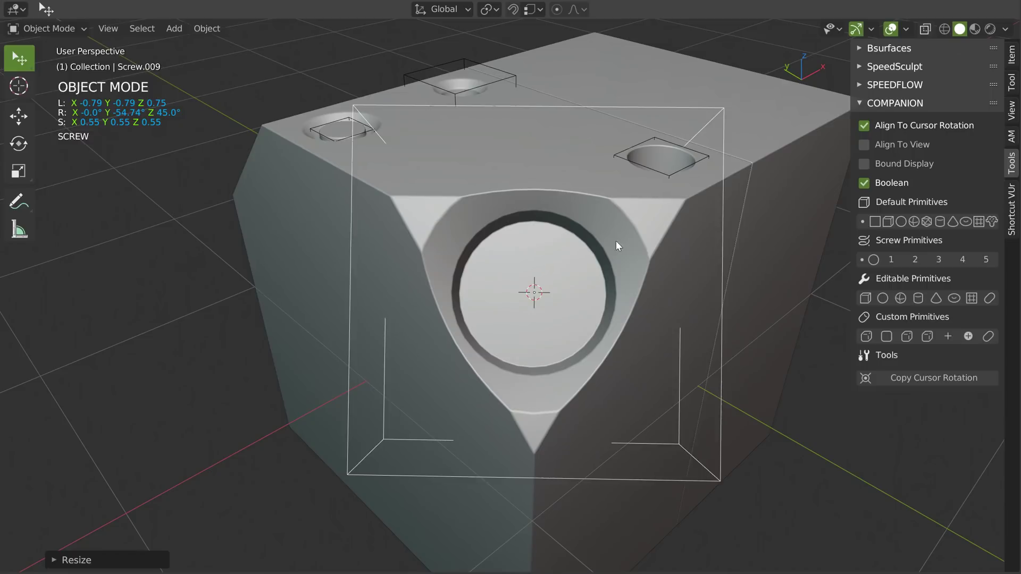
{"action": "left_click", "coordinate": [675, 222]}
{"action": "key", "text": "alt+shift+space"}
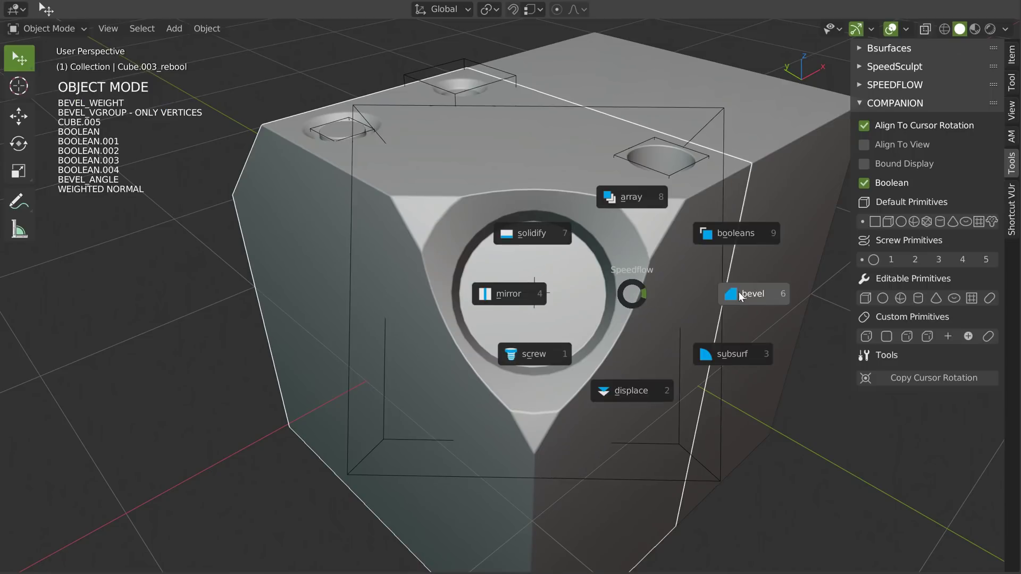
{"action": "left_click", "coordinate": [754, 297]}
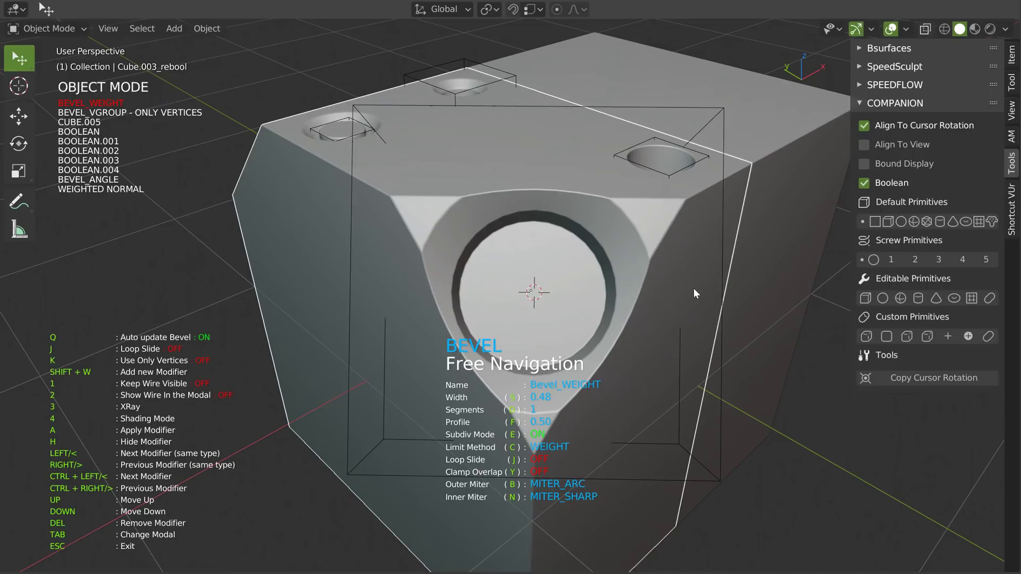
{"action": "key", "text": "Left"}
{"action": "key", "text": "h"}
{"action": "key", "text": "h"}
{"action": "key", "text": "h"}
{"action": "middle_click_drag", "start_coordinate": [693, 292], "coordinate": [606, 276]}
{"action": "key", "text": "h"}
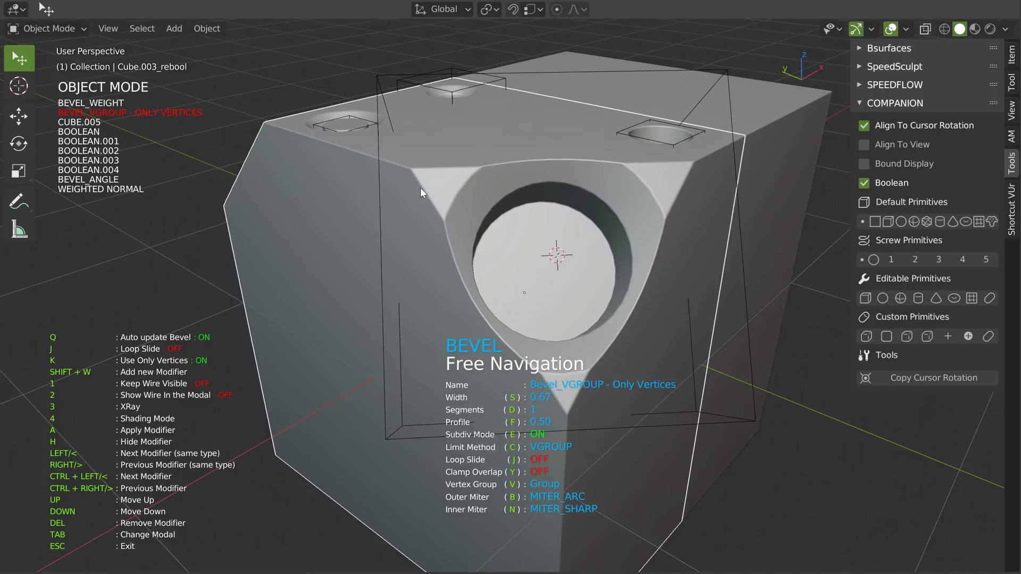
{"action": "key", "text": "Escape"}
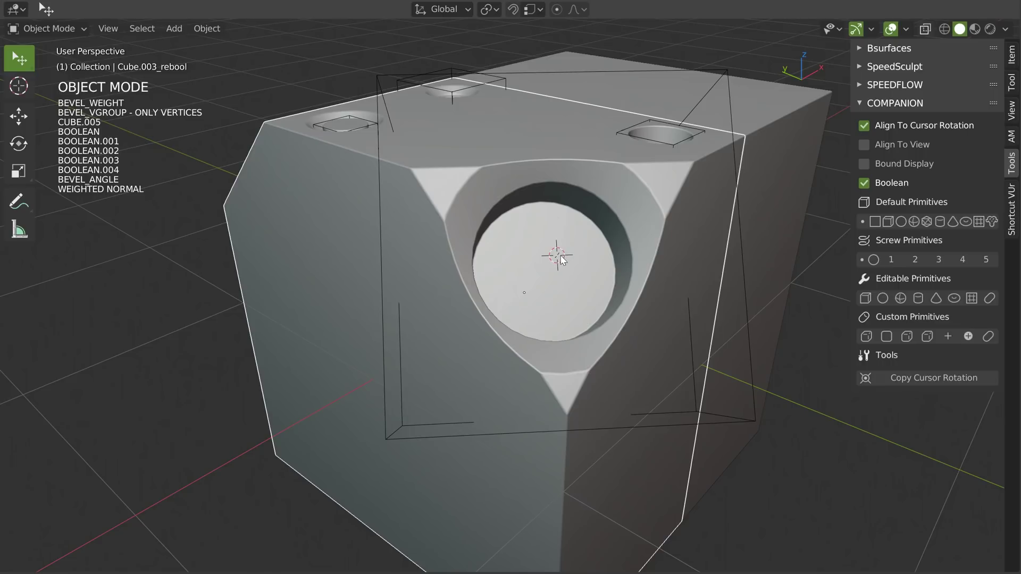
{"action": "middle_click_drag", "start_coordinate": [557, 257], "coordinate": [1001, 158]}
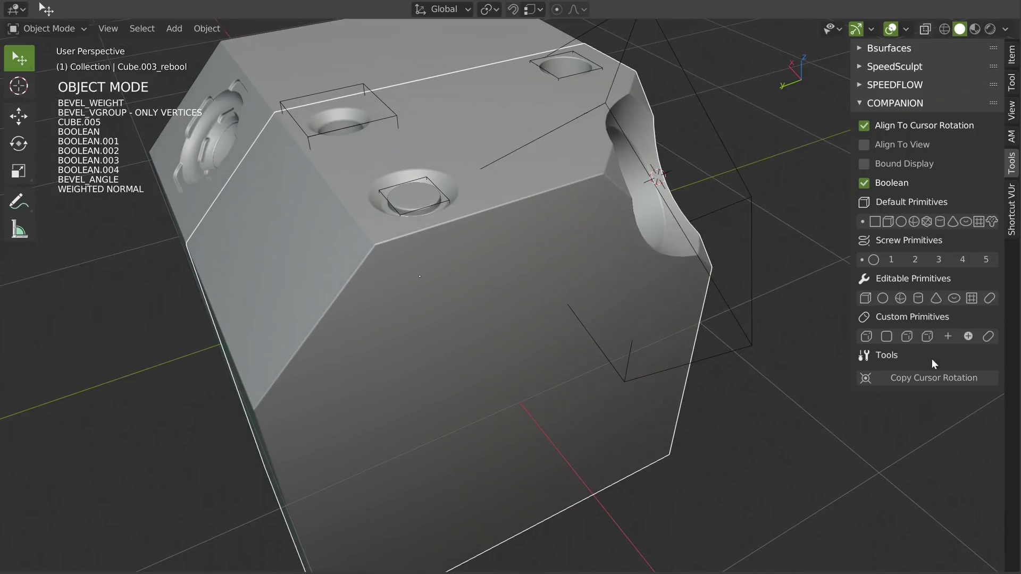
Cut countersunk screw primitive 4 into the upper corner of the half's large vertical face, scaled to about 0.21.
{"action": "middle_click_drag", "start_coordinate": [649, 289], "coordinate": [680, 278]}
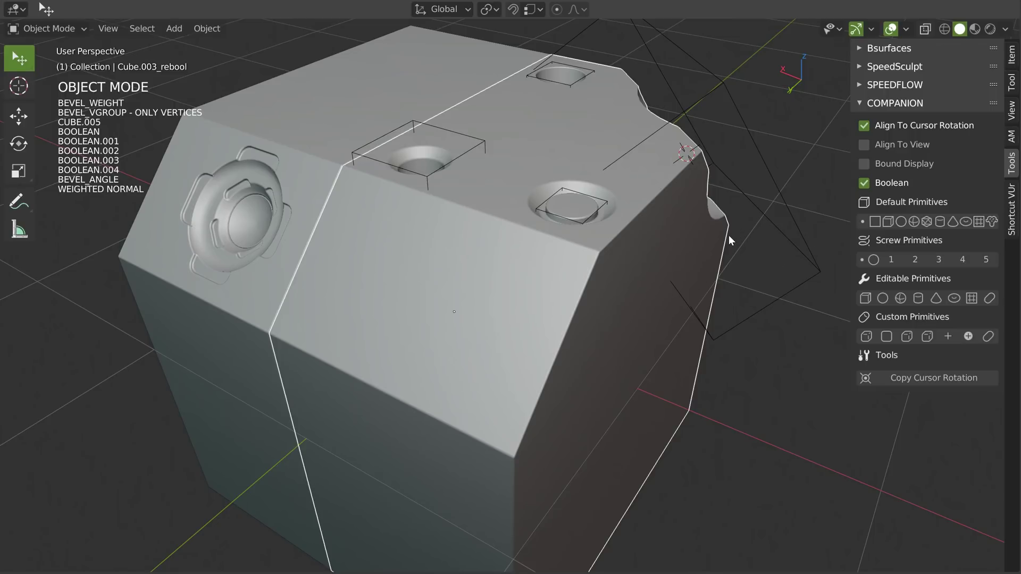
{"action": "middle_click_drag", "start_coordinate": [589, 308], "coordinate": [588, 310]}
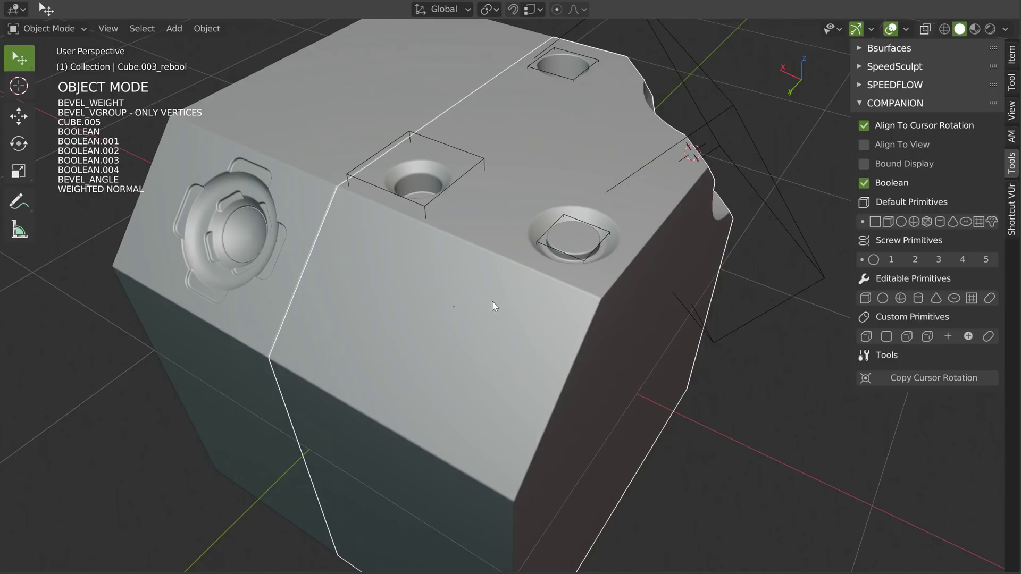
{"action": "middle_click_drag", "start_coordinate": [420, 260], "coordinate": [483, 215]}
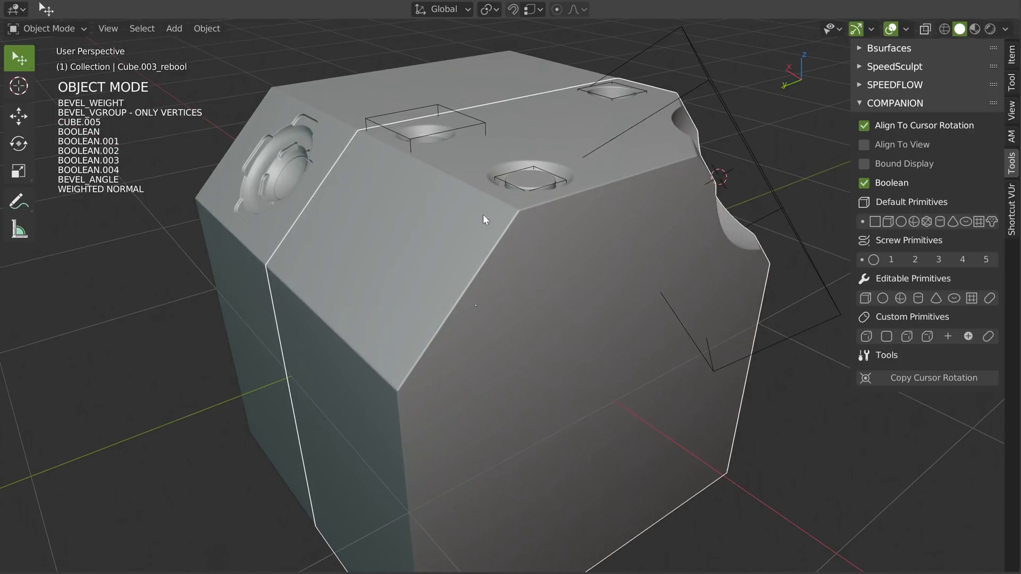
{"action": "middle_click_drag", "start_coordinate": [530, 185], "coordinate": [528, 238]}
{"action": "middle_click_drag", "start_coordinate": [639, 177], "coordinate": [826, 219]}
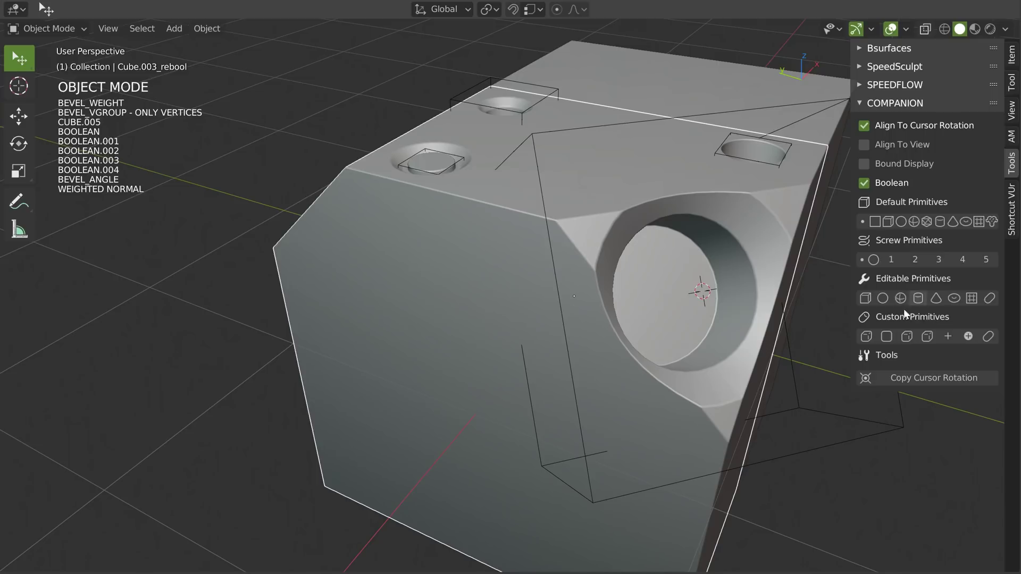
{"action": "middle_click_drag", "start_coordinate": [713, 335], "coordinate": [257, 274]}
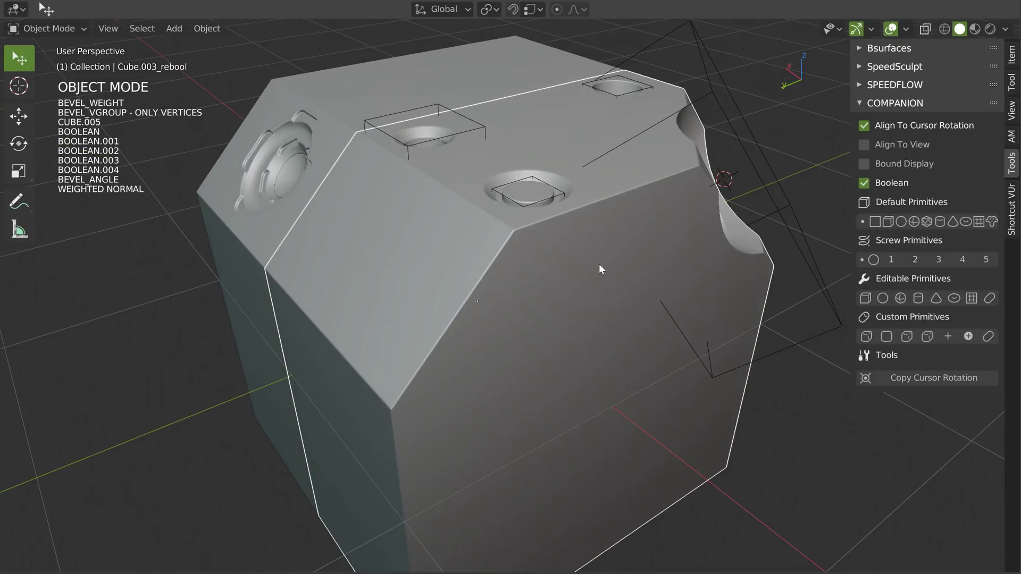
{"action": "middle_click_drag", "start_coordinate": [599, 265], "coordinate": [592, 254]}
{"action": "right_click", "coordinate": [481, 239], "text": "shift"}
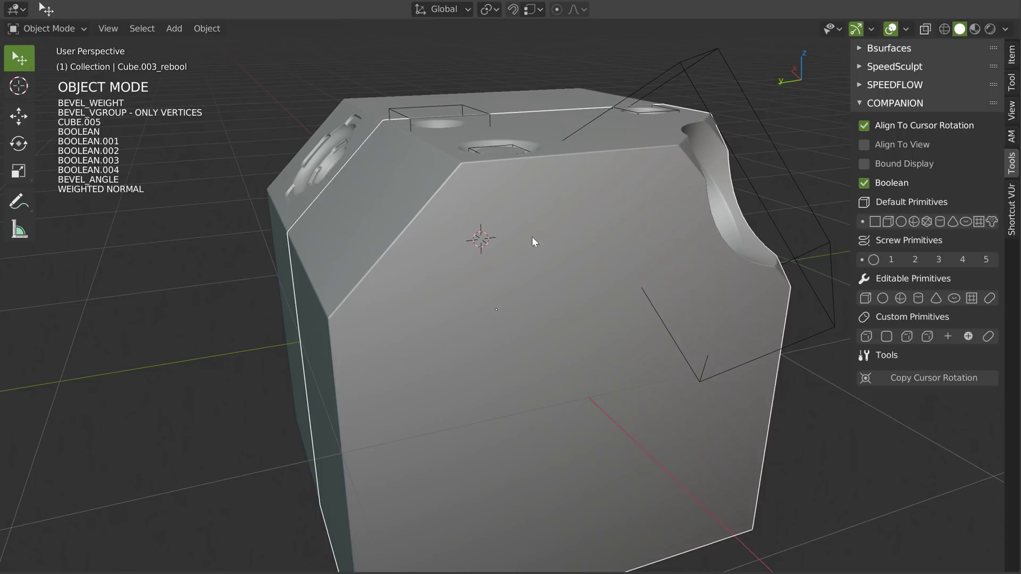
{"action": "left_click", "coordinate": [965, 261]}
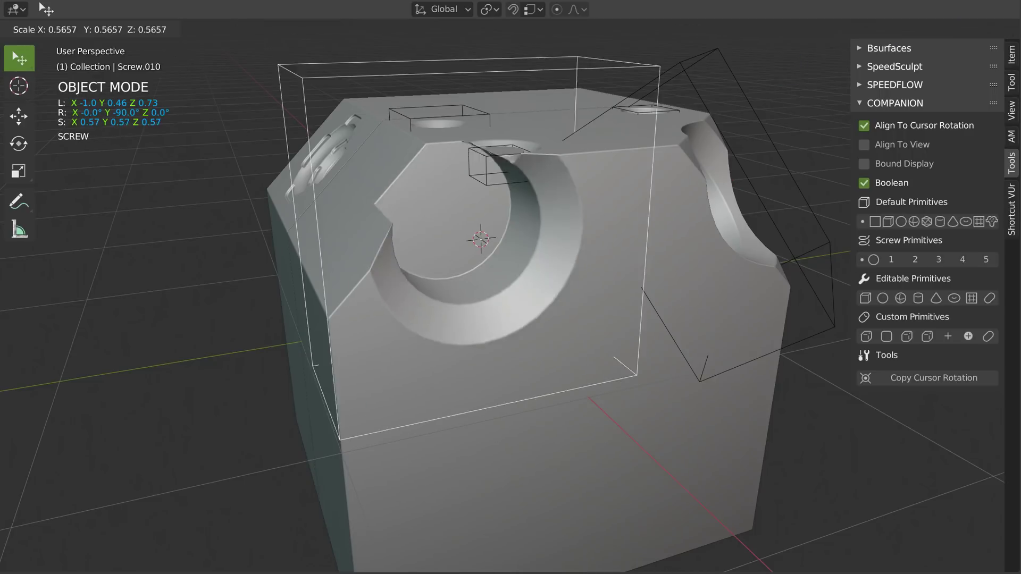
{"action": "left_click", "coordinate": [590, 277]}
Cut a counterbored screw primitive near the lower corner of the same vertical face, scaled to about 0.2.
{"action": "middle_click_drag", "start_coordinate": [590, 277], "coordinate": [624, 196]}
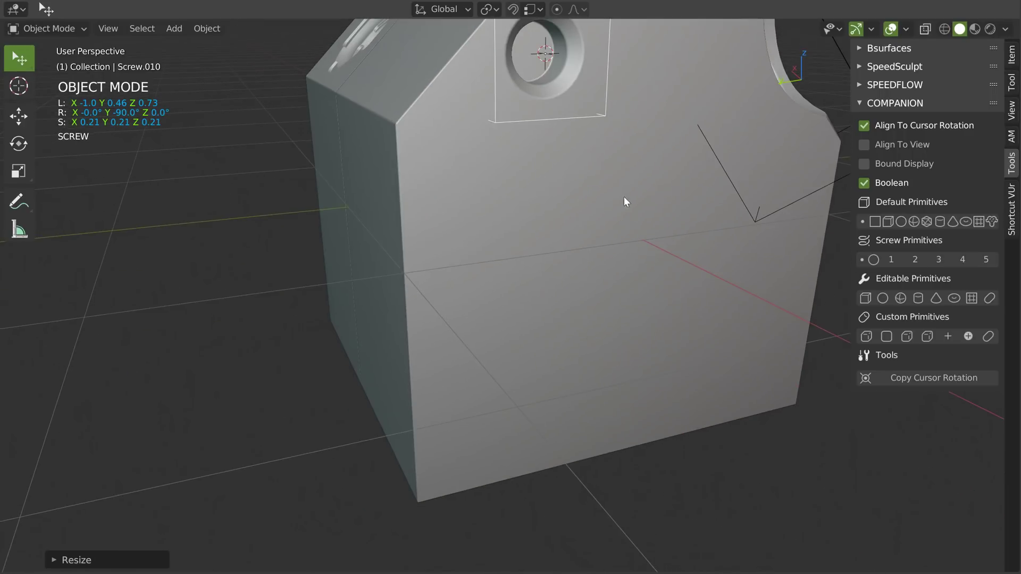
{"action": "left_click", "coordinate": [471, 419]}
{"action": "right_click", "coordinate": [472, 420], "text": "shift"}
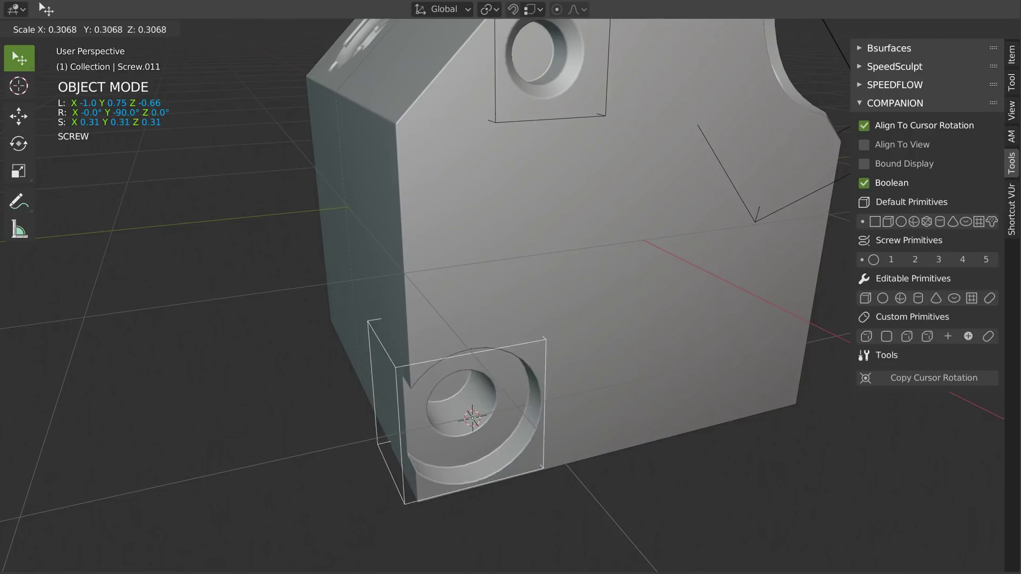
{"action": "left_click", "coordinate": [544, 391]}
Duplicate the lower screw cutter in place and switch the copy's display mode to textured.
{"action": "scroll", "coordinate": [544, 392], "scroll_direction": "up", "scroll_amount": 4}
{"action": "mouse_move", "coordinate": [524, 314]}
{"action": "middle_mouse_down"}
{"action": "mouse_move", "coordinate": [592, 330]}
{"action": "mouse_move", "coordinate": [527, 368]}
{"action": "middle_mouse_up"}
{"action": "scroll", "coordinate": [535, 362], "scroll_direction": "up", "scroll_amount": 4}
{"action": "key", "text": "shift+d"}
{"action": "right_click", "coordinate": [538, 360]}
{"action": "key", "text": "q"}
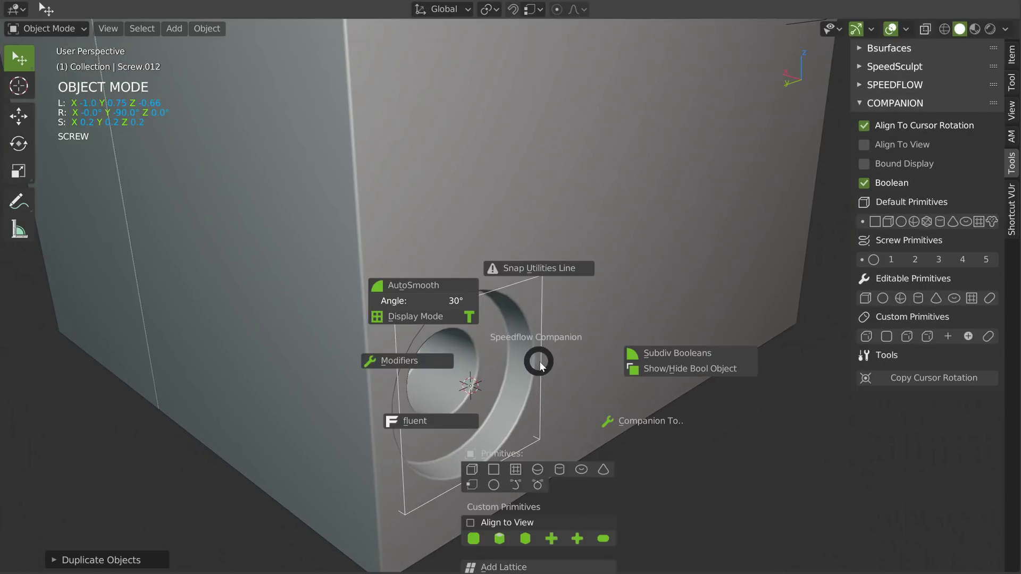
{"action": "left_click", "coordinate": [414, 315]}
Add an angle-limited bevel to the duplicated screw and move it about 0.03 along global X.
{"action": "middle_click_drag", "start_coordinate": [501, 359], "coordinate": [528, 356]}
{"action": "key", "text": "space"}
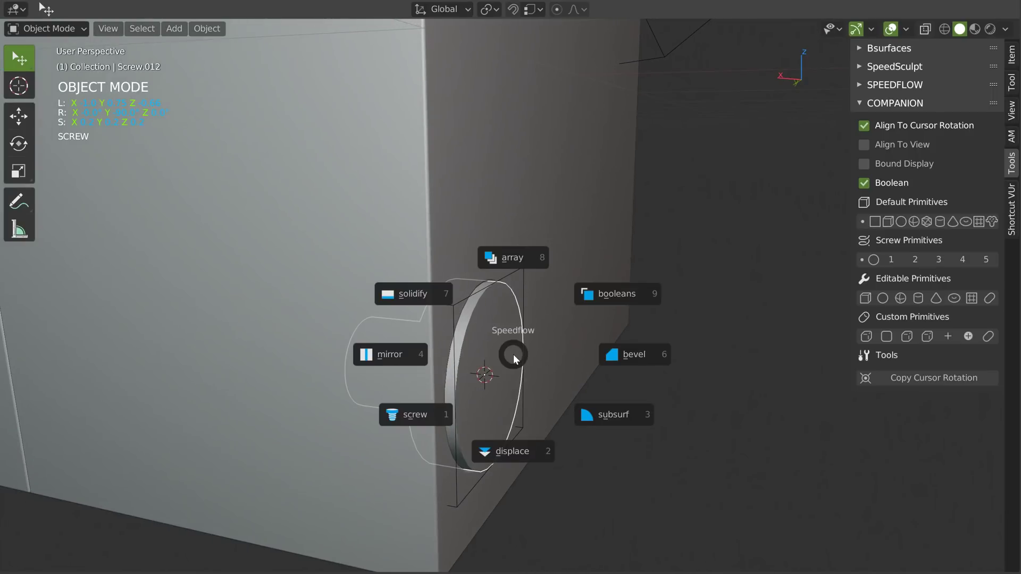
{"action": "left_click", "coordinate": [653, 356]}
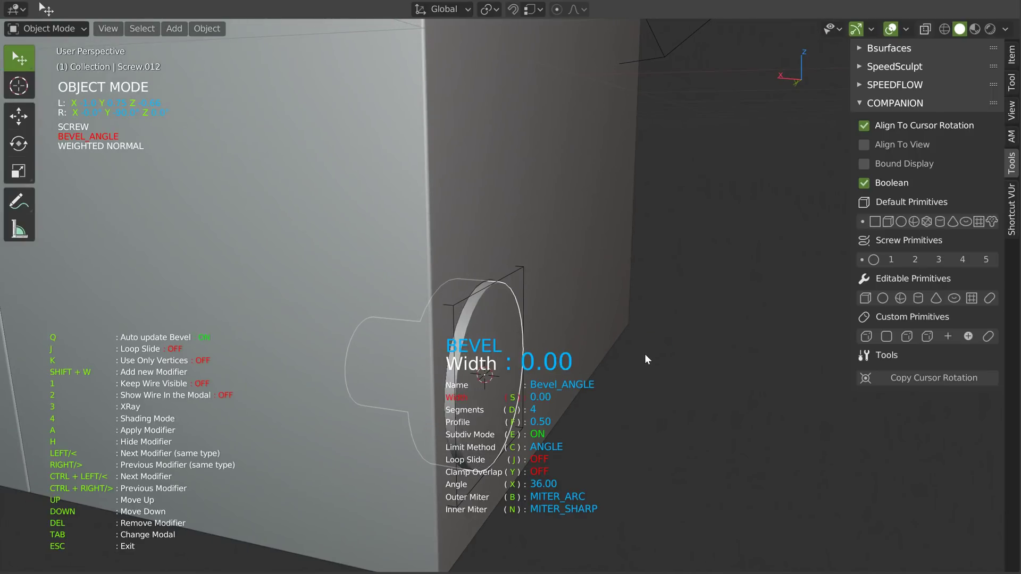
{"action": "key", "text": "Escape"}
{"action": "key", "text": "g"}
{"action": "key", "text": "x"}
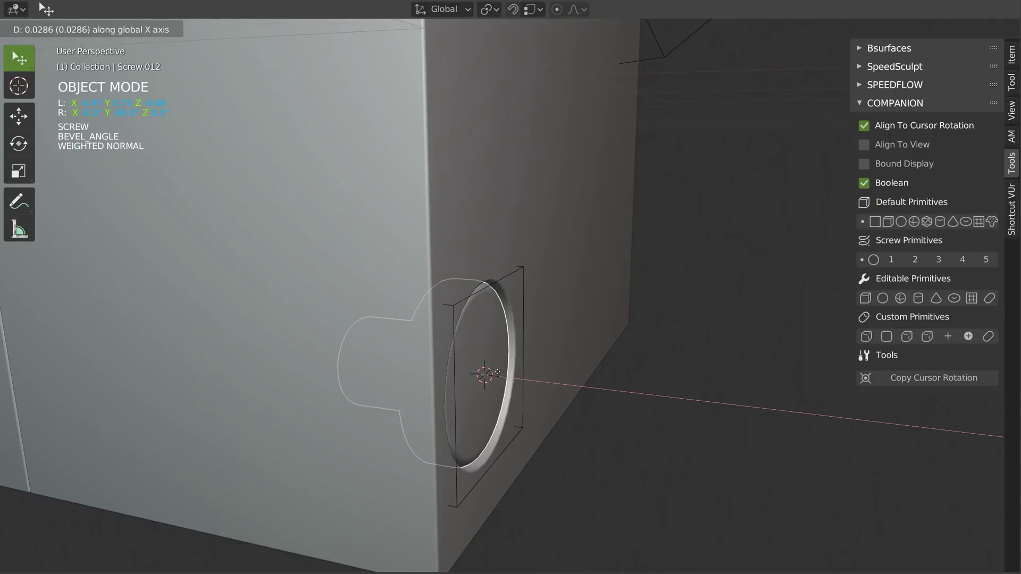
{"action": "left_click", "coordinate": [498, 375]}
In Edit Mode, move the duplicated screw's selected profile geometry about 0.05 along global Z.
{"action": "middle_click_drag", "start_coordinate": [498, 374], "coordinate": [532, 309]}
{"action": "scroll", "coordinate": [517, 304], "scroll_direction": "down", "scroll_amount": 3}
{"action": "key", "text": "Tab"}
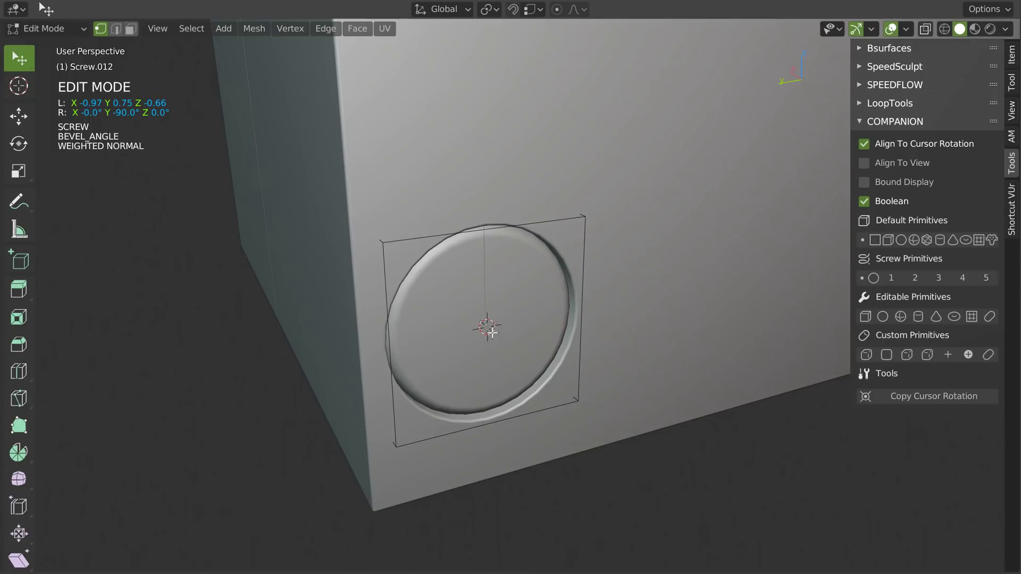
{"action": "key", "text": "g"}
{"action": "key", "text": "z"}
{"action": "right_click", "coordinate": [507, 301]}
{"action": "scroll", "coordinate": [495, 300], "scroll_direction": "up", "scroll_amount": 2}
{"action": "key", "text": "g"}
{"action": "key", "text": "z"}
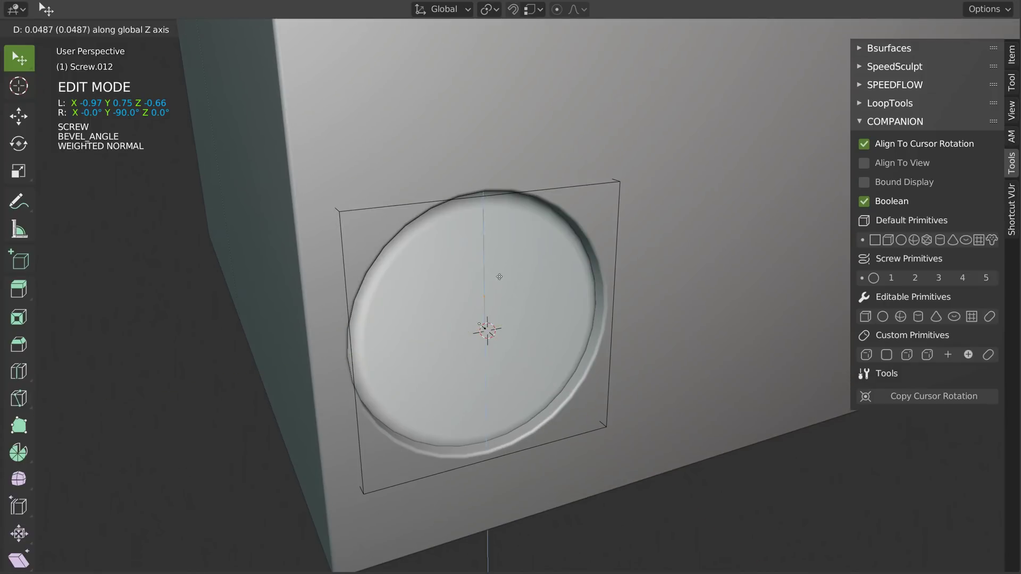
{"action": "left_click", "coordinate": [492, 274]}
Extend the screw profile along global Z and shift its selected geometry along global X to shape a rounded centre.
{"action": "key", "text": "alt+d"}
{"action": "key", "text": "z"}
{"action": "left_click", "coordinate": [490, 246]}
{"action": "left_click", "coordinate": [483, 289]}
{"action": "middle_click_drag", "start_coordinate": [489, 340], "coordinate": [462, 302]}
{"action": "key", "text": "g"}
{"action": "key", "text": "x"}
{"action": "left_click", "coordinate": [494, 325]}
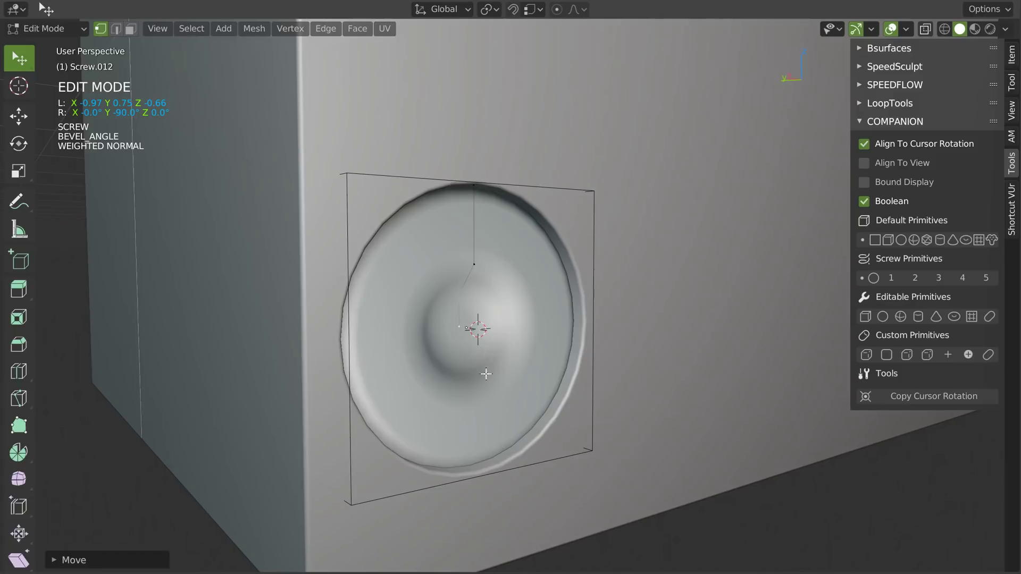
Turn off Flip Normals on the duplicated screw's Screw modifier and recheck the modifier's settings.
{"action": "key", "text": "Tab"}
{"action": "key", "text": "space"}
{"action": "left_click", "coordinate": [419, 359]}
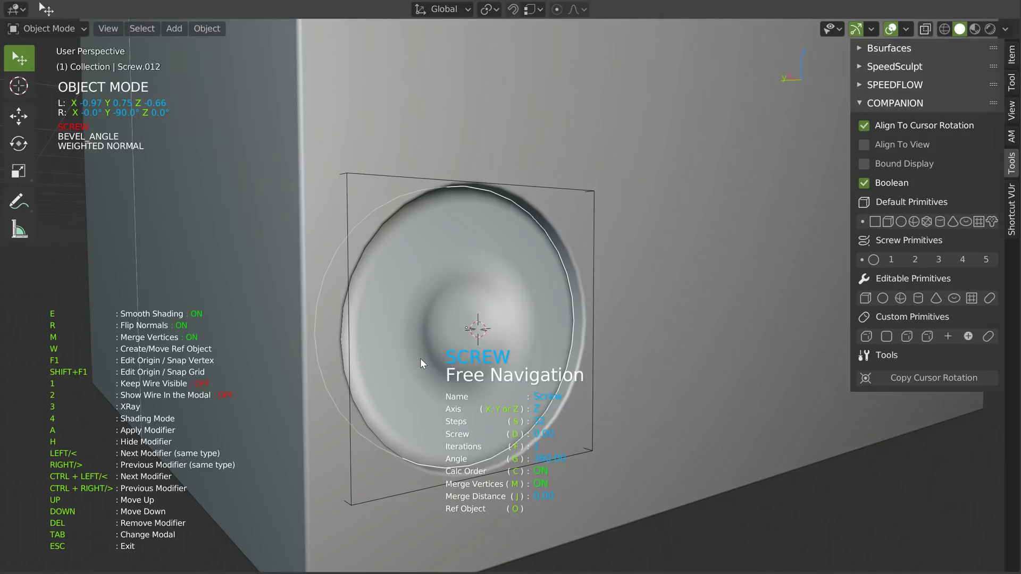
{"action": "key", "text": "r"}
{"action": "key", "text": "r"}
{"action": "middle_click_drag", "start_coordinate": [424, 362], "coordinate": [526, 318]}
{"action": "key", "text": "Escape"}
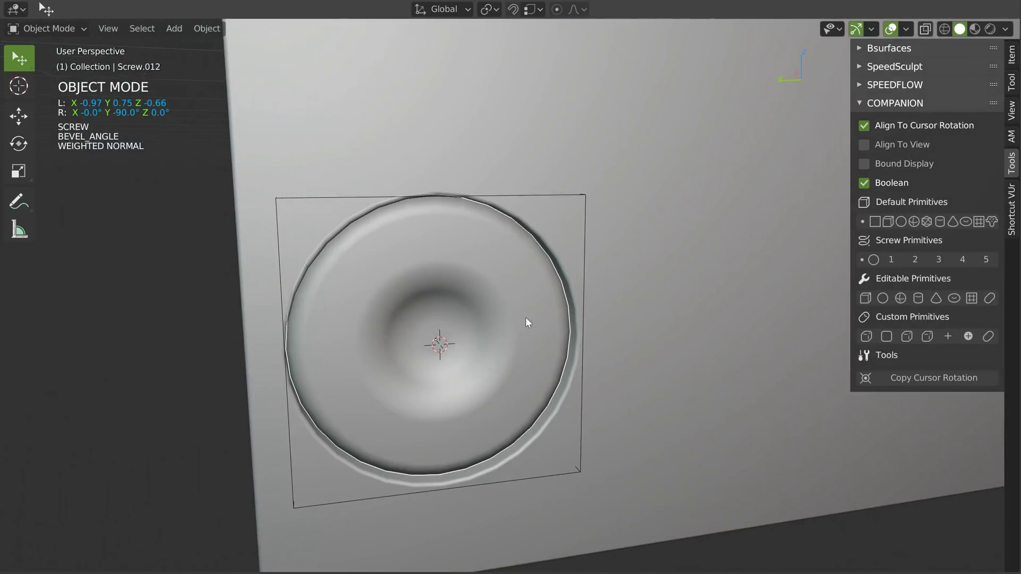
{"action": "key", "text": "alt+q"}
{"action": "left_click", "coordinate": [439, 378]}
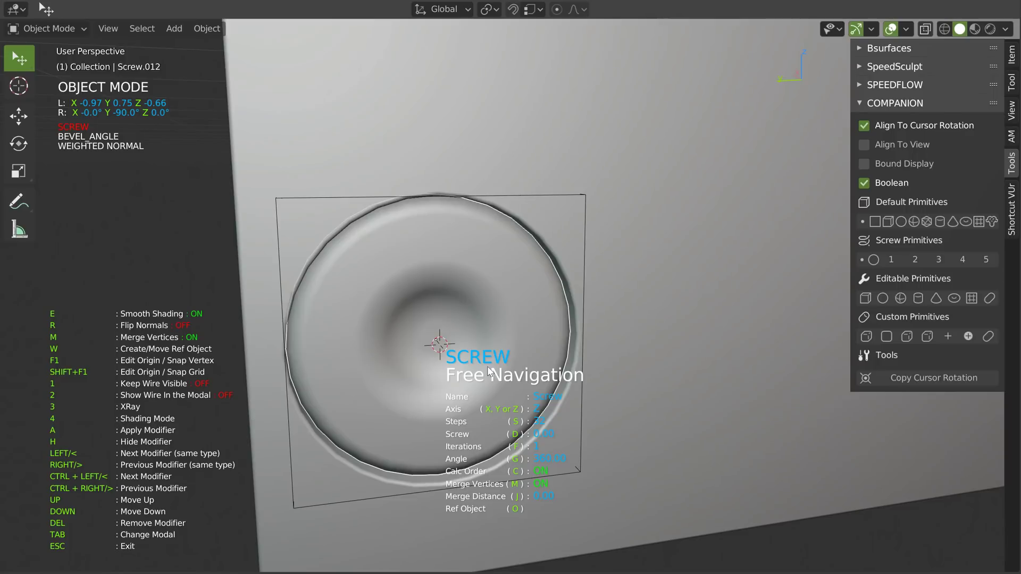
{"action": "middle_click_drag", "start_coordinate": [492, 330], "coordinate": [470, 261]}
Add a vertex-group bevel to the screw profile's selected vertices, order it above the angle bevel and adjust its width.
{"action": "key", "text": "alt+q"}
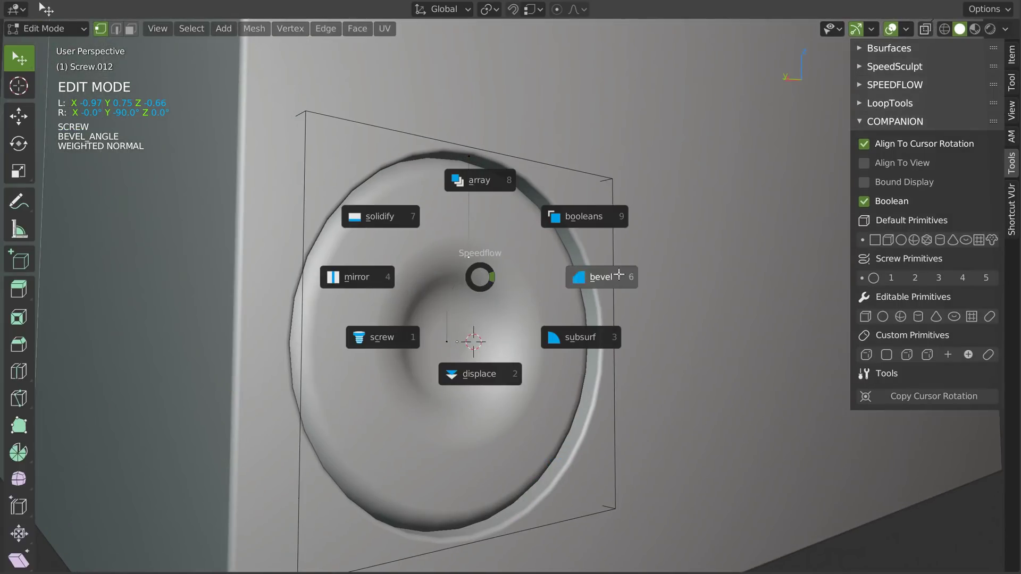
{"action": "left_click", "coordinate": [611, 273]}
{"action": "left_click", "coordinate": [605, 276]}
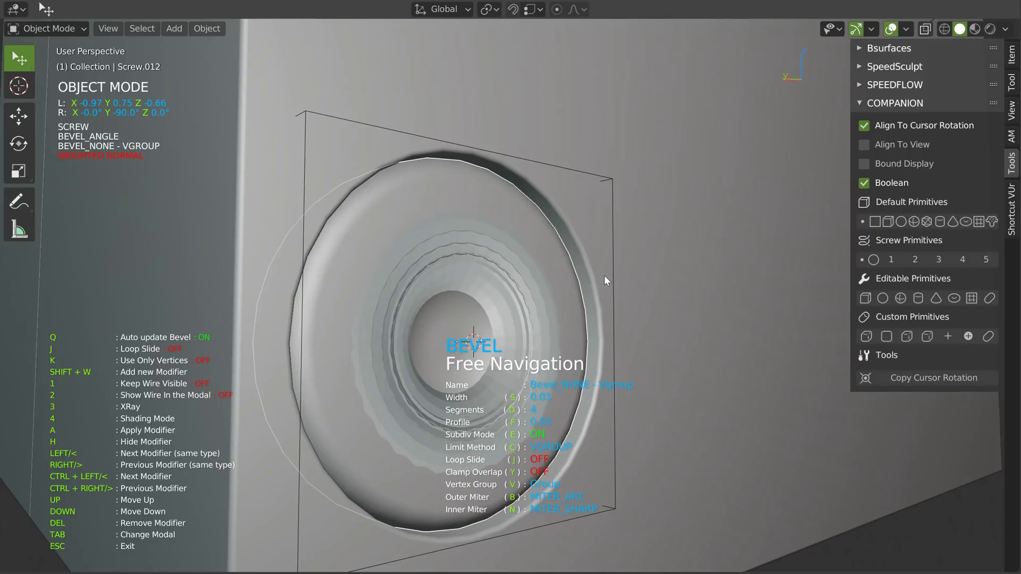
{"action": "key", "text": "Up"}
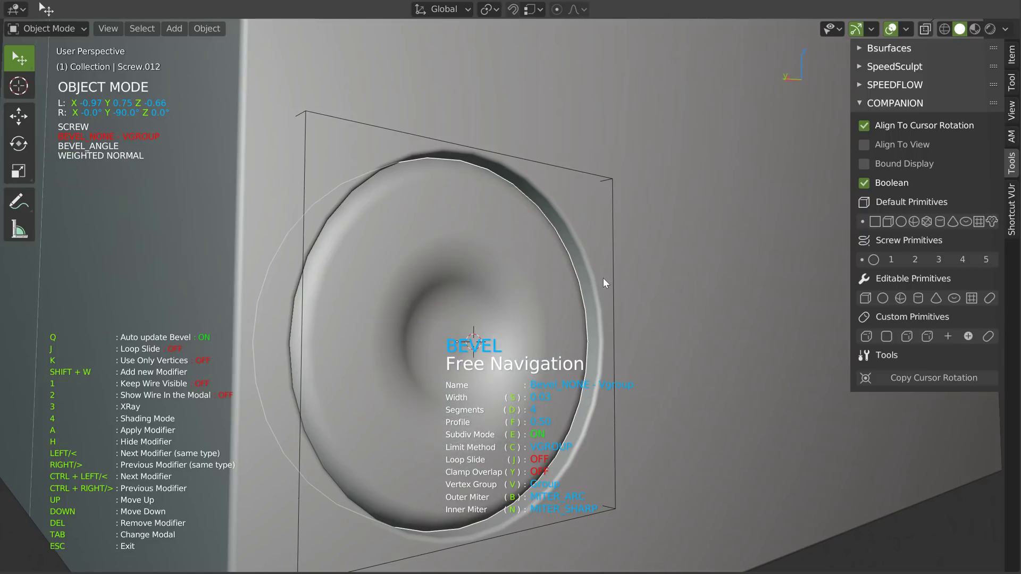
{"action": "key", "text": "s"}
{"action": "left_click", "coordinate": [595, 280]}
{"action": "middle_click_drag", "start_coordinate": [597, 280], "coordinate": [525, 299]}
{"action": "left_click", "coordinate": [525, 299]}
{"action": "middle_click_drag", "start_coordinate": [558, 258], "coordinate": [572, 273], "text": "ctrl"}
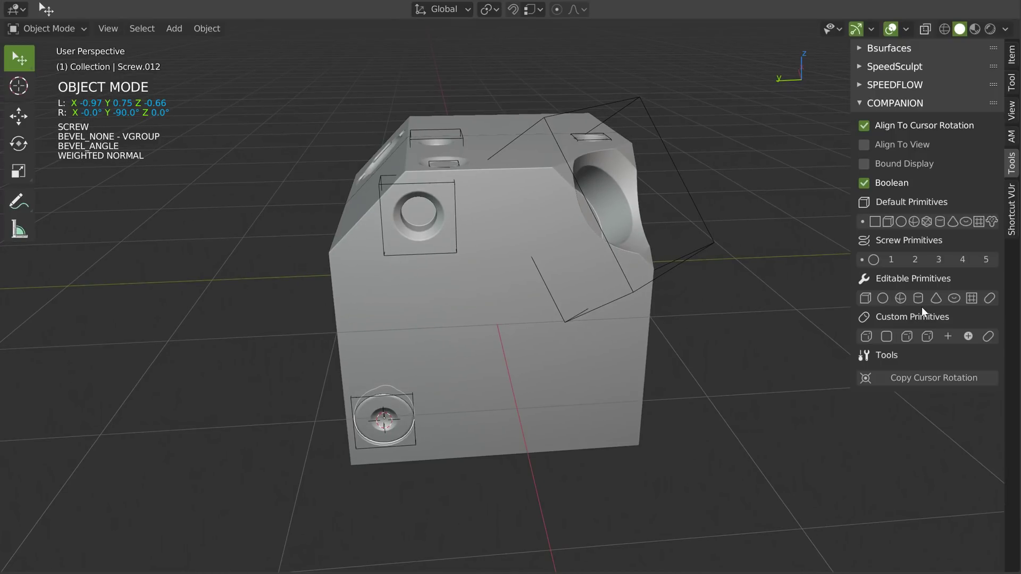
{"action": "middle_click_drag", "start_coordinate": [751, 284], "coordinate": [737, 229]}
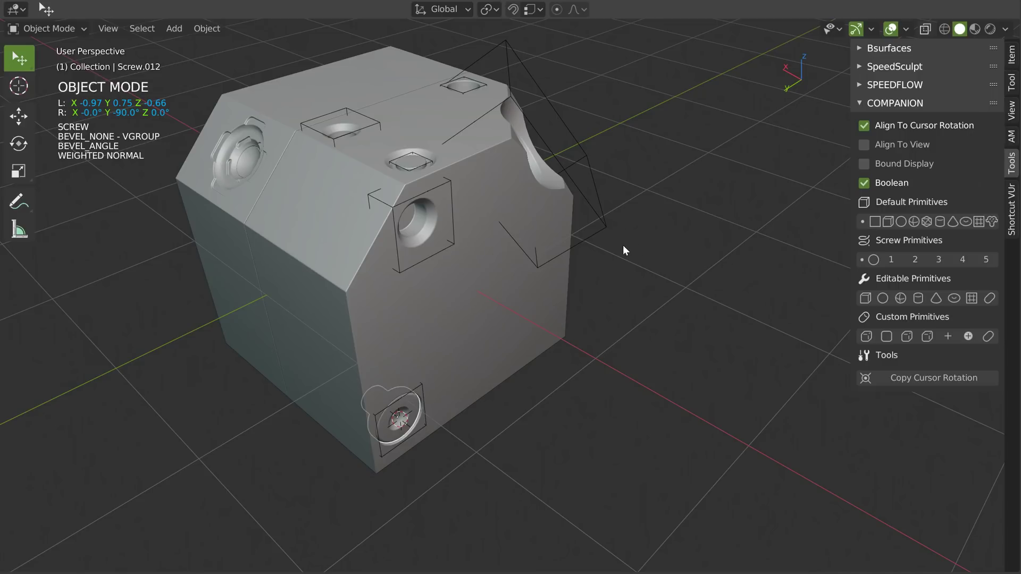
{"action": "middle_click_drag", "start_coordinate": [417, 410], "coordinate": [482, 258]}
{"action": "middle_click_drag", "start_coordinate": [546, 257], "coordinate": [467, 164]}
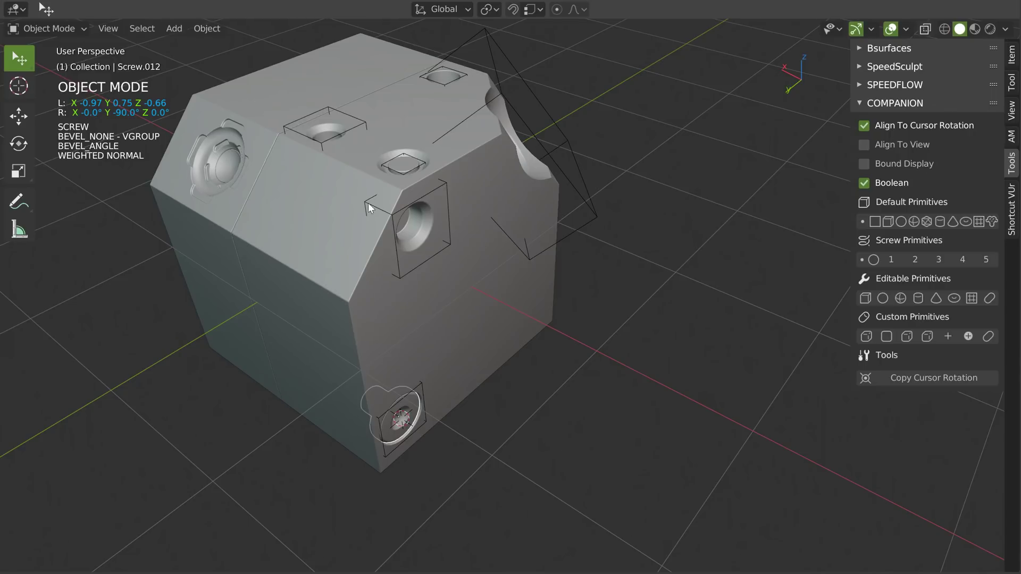
{"action": "middle_click_drag", "start_coordinate": [370, 206], "coordinate": [549, 292]}
{"action": "middle_click_drag", "start_coordinate": [799, 270], "coordinate": [540, 261]}
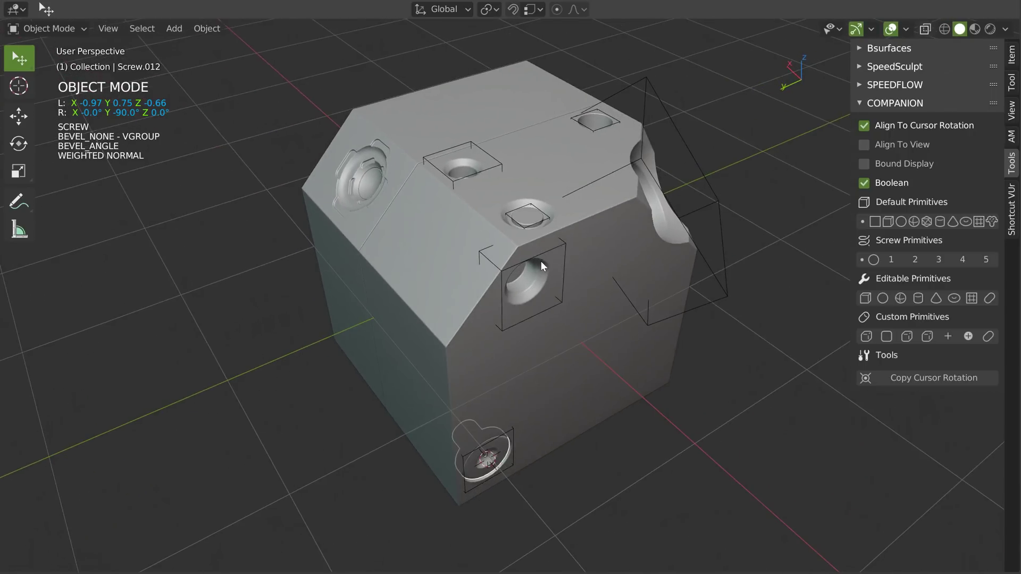
Select the small cylinder inside the top-face recess and snap the 3D cursor to it.
{"action": "scroll", "coordinate": [512, 231], "scroll_direction": "up", "scroll_amount": 2}
{"action": "middle_click_drag", "start_coordinate": [538, 154], "coordinate": [540, 199]}
{"action": "scroll", "coordinate": [541, 260], "scroll_direction": "up", "scroll_amount": 3}
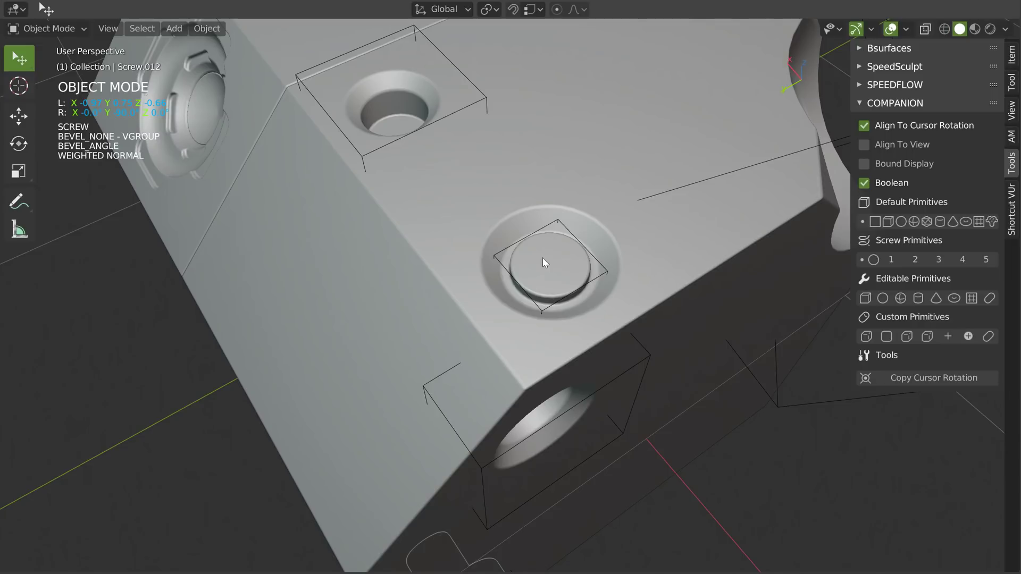
{"action": "left_click", "coordinate": [601, 265]}
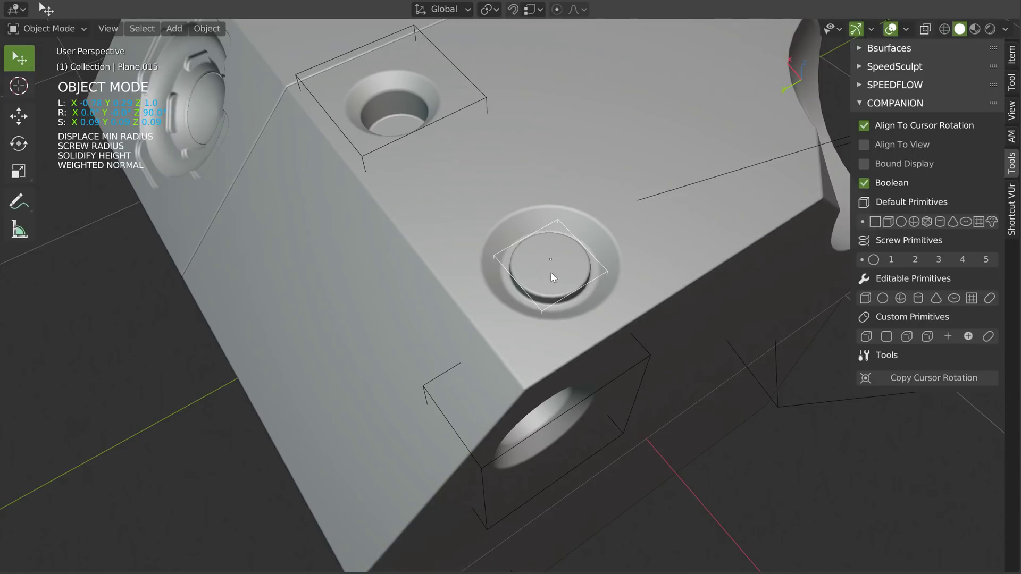
{"action": "key", "text": "shift+s"}
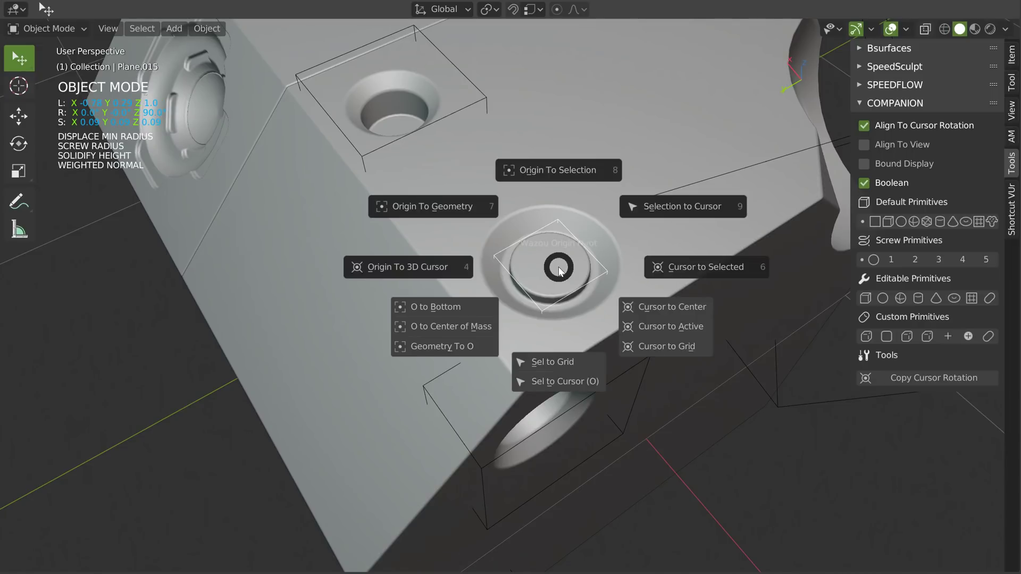
{"action": "left_click", "coordinate": [709, 266]}
{"action": "scroll", "coordinate": [544, 278], "scroll_direction": "up", "scroll_amount": 2}
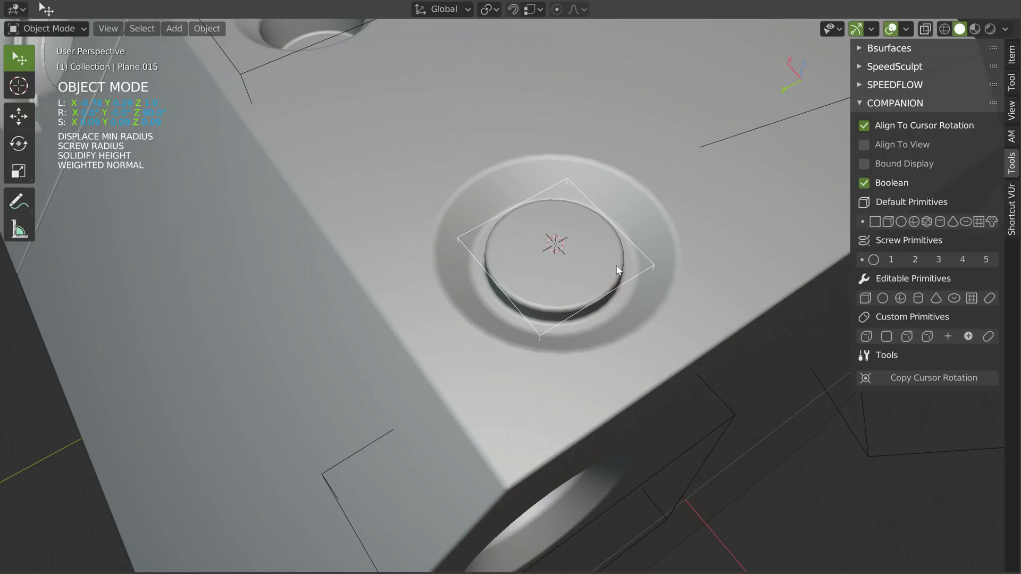
{"action": "scroll", "coordinate": [617, 270], "scroll_direction": "down", "scroll_amount": 4}
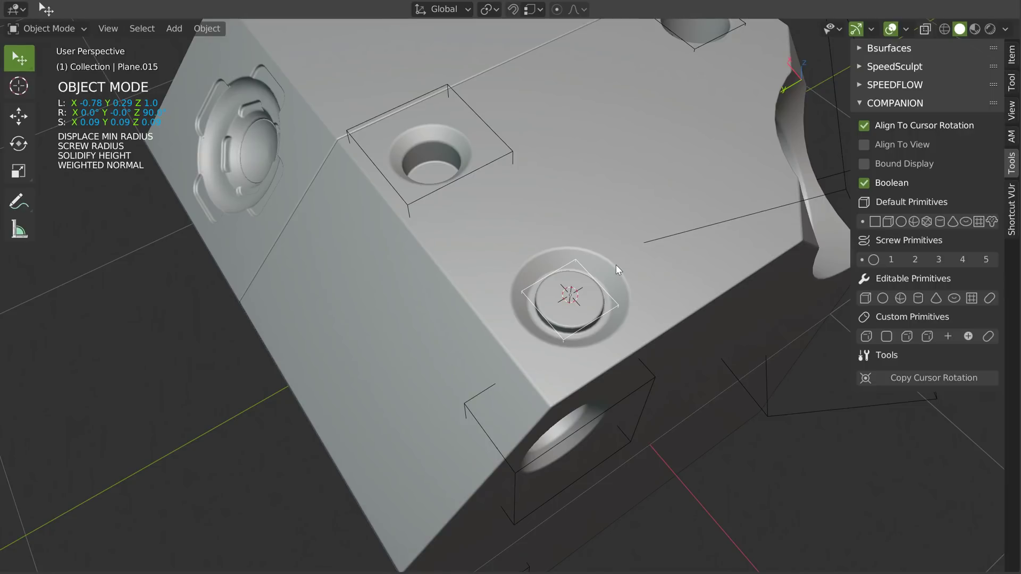
{"action": "scroll", "coordinate": [671, 269], "scroll_direction": "down", "scroll_amount": 6}
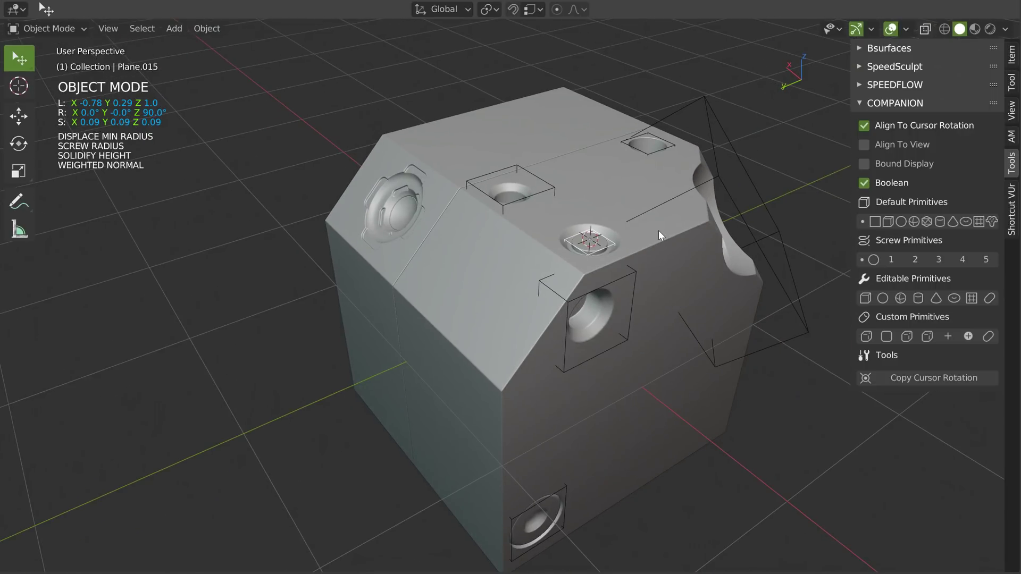
Cut a rounded-square custom primitive into the middle of the half's top face, scaled to about 0.17.
{"action": "middle_click_drag", "start_coordinate": [658, 231], "coordinate": [566, 243]}
{"action": "middle_click_drag", "start_coordinate": [550, 336], "coordinate": [512, 253]}
{"action": "left_click", "coordinate": [513, 255]}
{"action": "right_click", "coordinate": [494, 235], "text": "shift"}
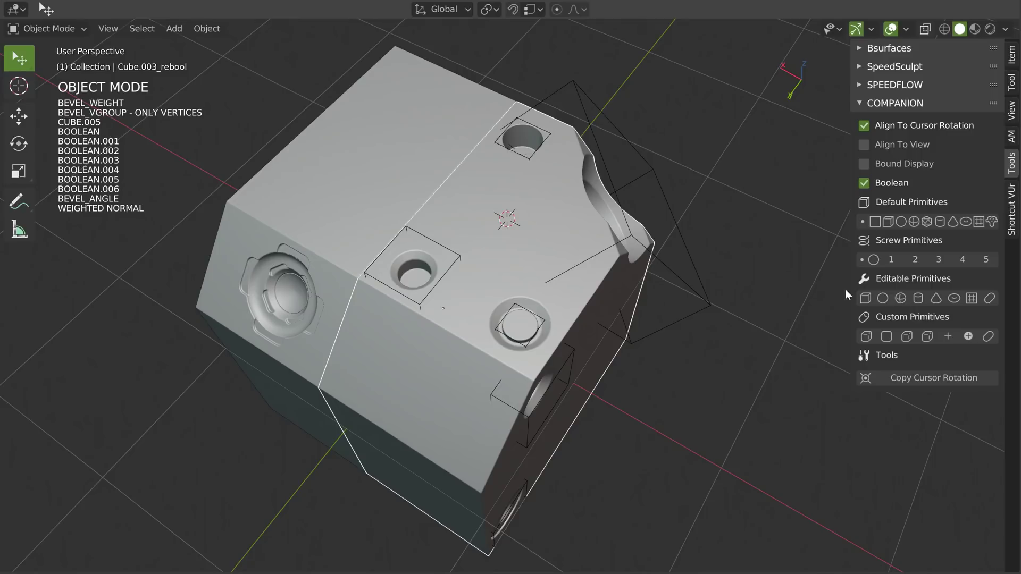
{"action": "left_click", "coordinate": [926, 336]}
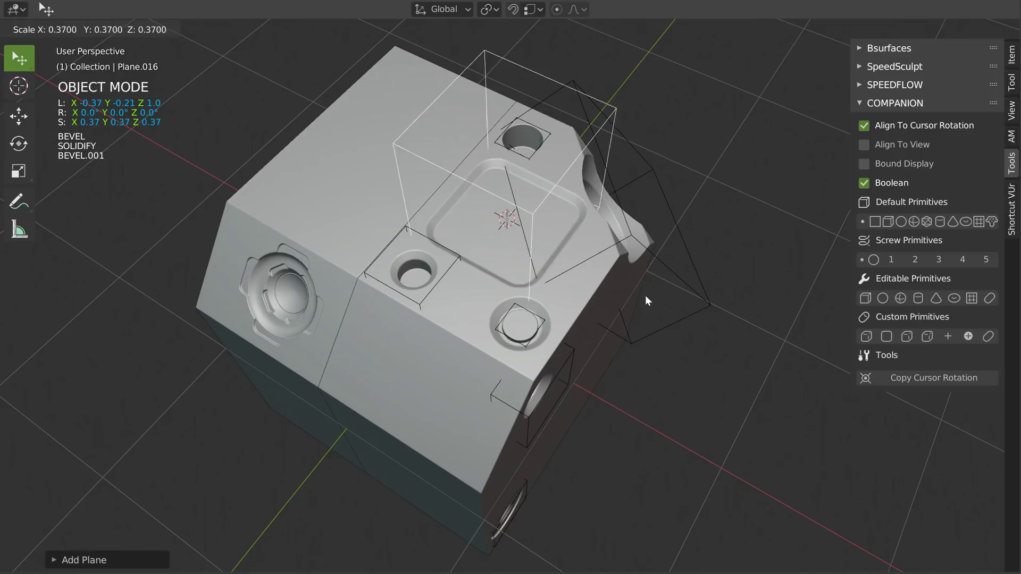
{"action": "left_click", "coordinate": [557, 274]}
{"action": "middle_click_drag", "start_coordinate": [556, 274], "coordinate": [571, 241]}
{"action": "scroll", "coordinate": [571, 241], "scroll_direction": "up", "scroll_amount": 3}
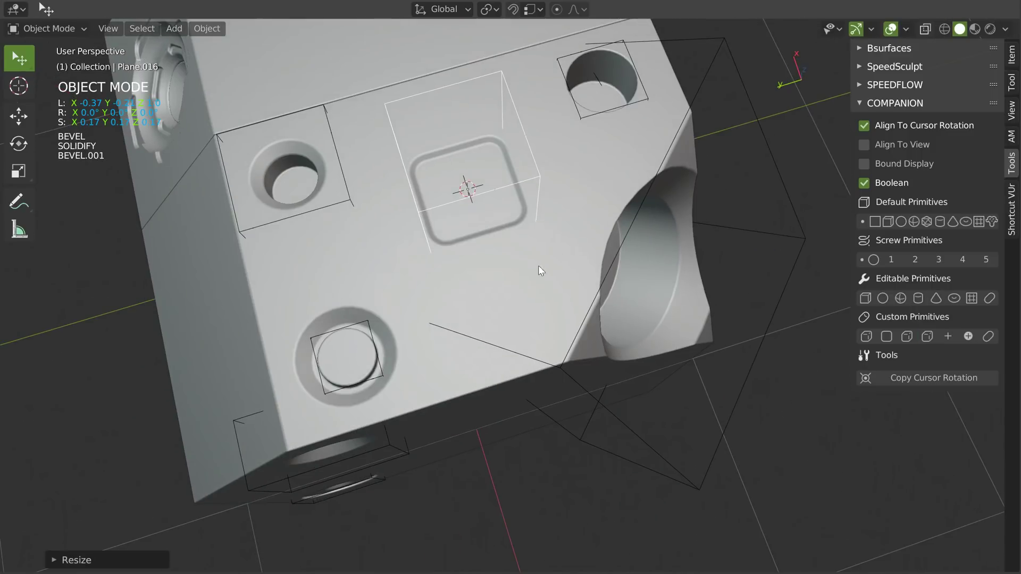
Scale the rounded-square cutter's mesh along Y and X into a long, narrow rounded slot.
{"action": "key", "text": "Tab"}
{"action": "key", "text": "s"}
{"action": "key", "text": "y"}
{"action": "left_click", "coordinate": [655, 149]}
{"action": "middle_click_drag", "start_coordinate": [553, 162], "coordinate": [633, 177]}
{"action": "key", "text": "s"}
{"action": "key", "text": "x"}
{"action": "left_click", "coordinate": [547, 174]}
{"action": "key", "text": "Tab"}
Add an Array modifier to the slot cutter to make two parallel slots, and move it along X to about -0.55.
{"action": "key", "text": "shift+w"}
{"action": "left_click", "coordinate": [538, 113]}
{"action": "key", "text": "Escape"}
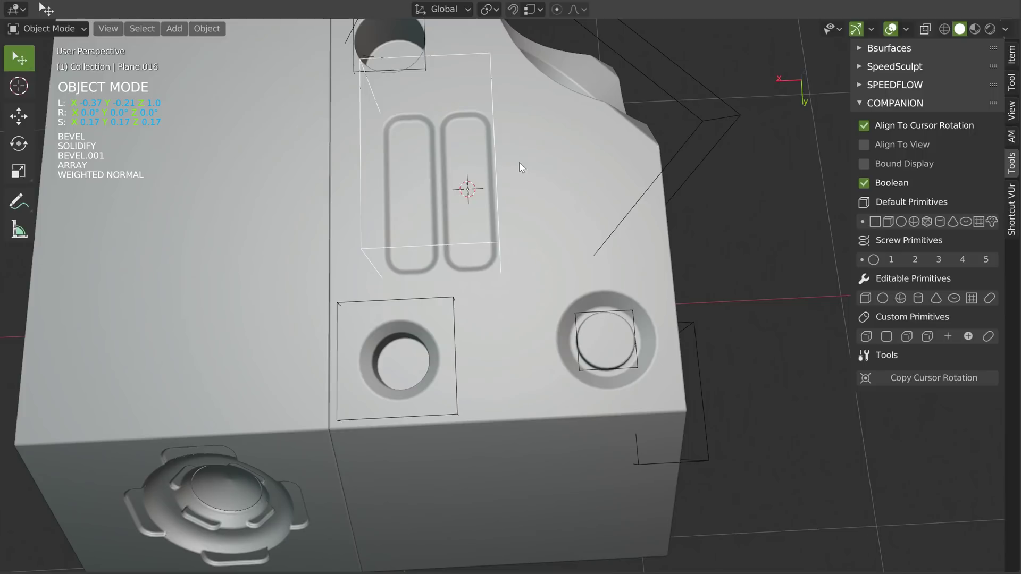
{"action": "middle_click_drag", "start_coordinate": [533, 191], "coordinate": [627, 204]}
{"action": "key", "text": "g"}
{"action": "key", "text": "x"}
{"action": "left_click", "coordinate": [553, 213]}
Examine the cube's detailed faces, the round detail on the chamfer and the new pair of slots.
{"action": "middle_click_drag", "start_coordinate": [644, 273], "coordinate": [626, 158]}
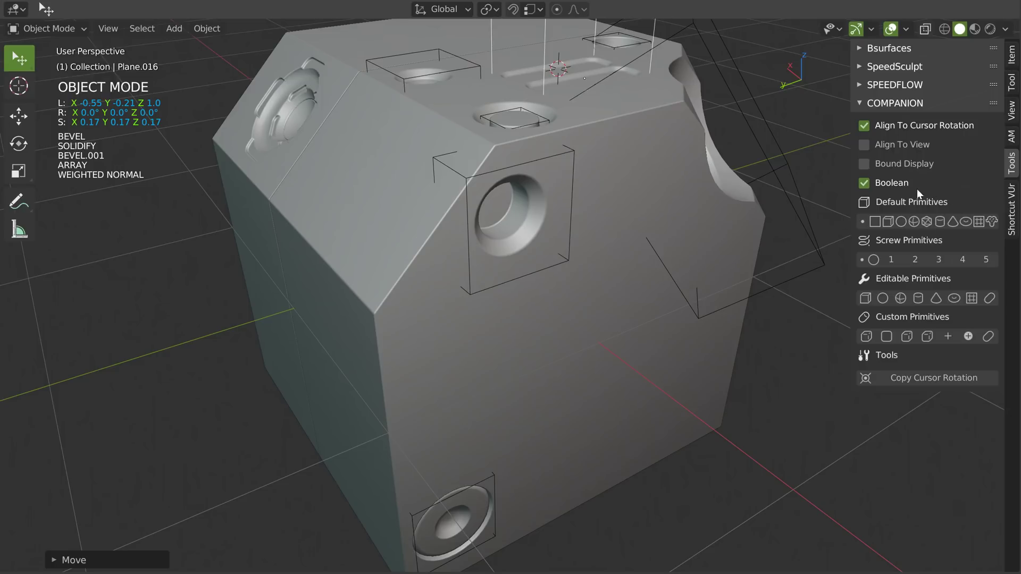
{"action": "mouse_move", "coordinate": [682, 219]}
{"action": "middle_mouse_down"}
{"action": "mouse_move", "coordinate": [629, 212]}
{"action": "mouse_move", "coordinate": [629, 234]}
{"action": "mouse_move", "coordinate": [618, 228]}
{"action": "mouse_move", "coordinate": [691, 229]}
{"action": "middle_mouse_up"}
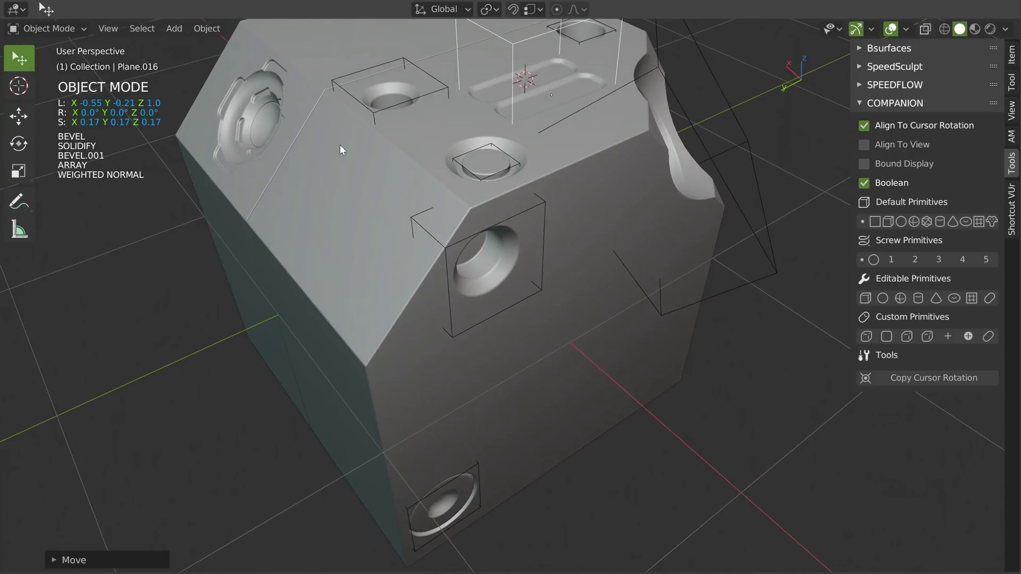
{"action": "middle_click_drag", "start_coordinate": [528, 187], "coordinate": [552, 189]}
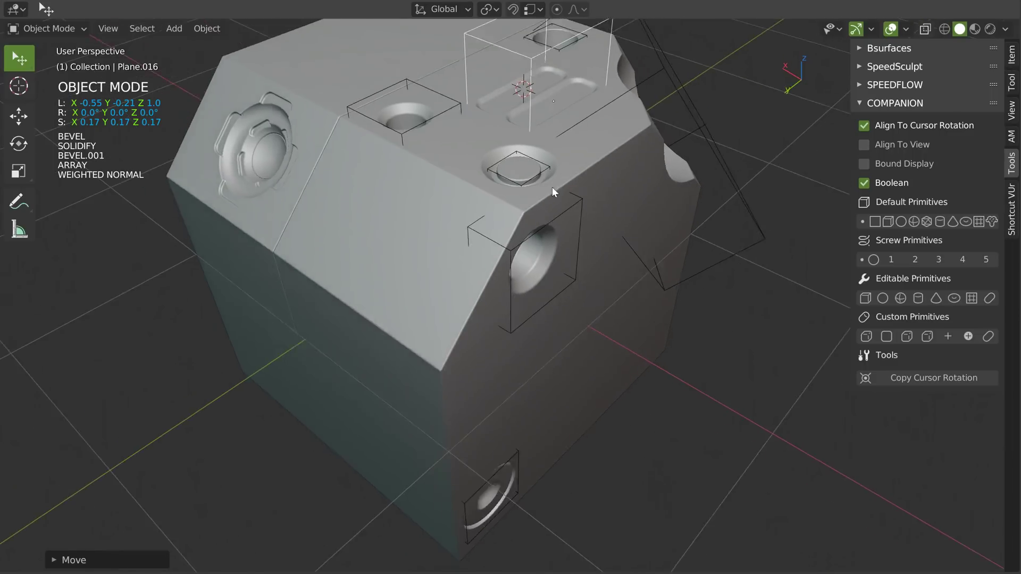
{"action": "scroll", "coordinate": [532, 194], "scroll_direction": "down", "scroll_amount": 2}
{"action": "scroll", "coordinate": [362, 181], "scroll_direction": "up", "scroll_amount": 5}
{"action": "middle_click_drag", "start_coordinate": [358, 155], "coordinate": [377, 128]}
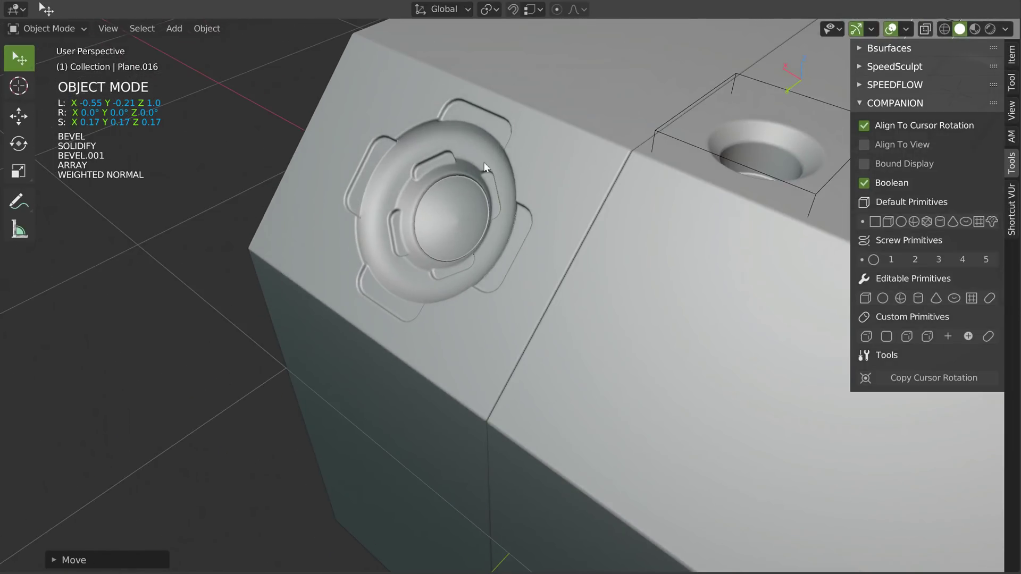
{"action": "scroll", "coordinate": [495, 178], "scroll_direction": "down", "scroll_amount": 4}
{"action": "middle_click_drag", "start_coordinate": [507, 190], "coordinate": [587, 199]}
{"action": "scroll", "coordinate": [516, 231], "scroll_direction": "up", "scroll_amount": 3}
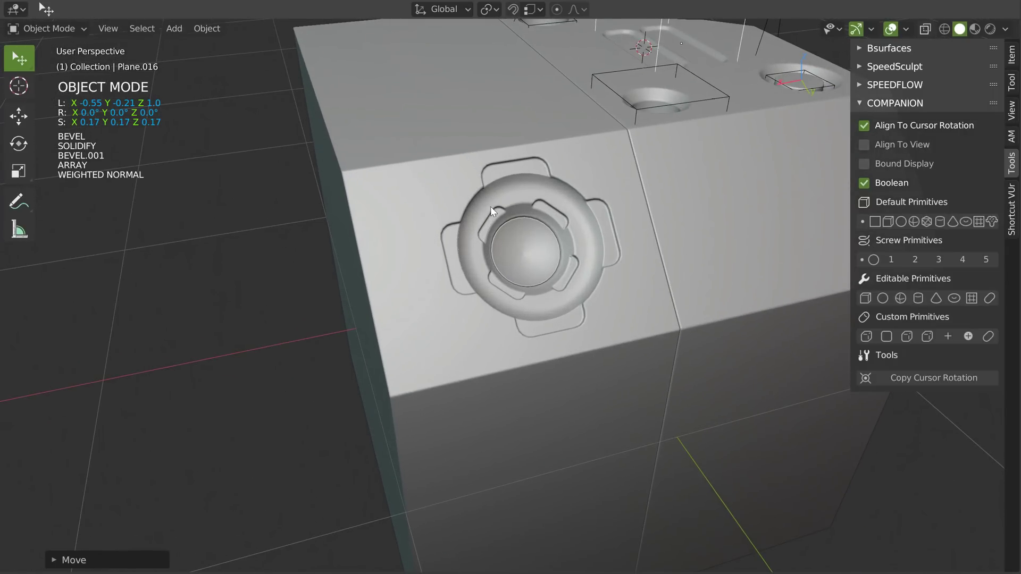
{"action": "scroll", "coordinate": [546, 184], "scroll_direction": "down", "scroll_amount": 3}
{"action": "middle_click_drag", "start_coordinate": [608, 116], "coordinate": [617, 261]}
{"action": "scroll", "coordinate": [603, 165], "scroll_direction": "up", "scroll_amount": 2}
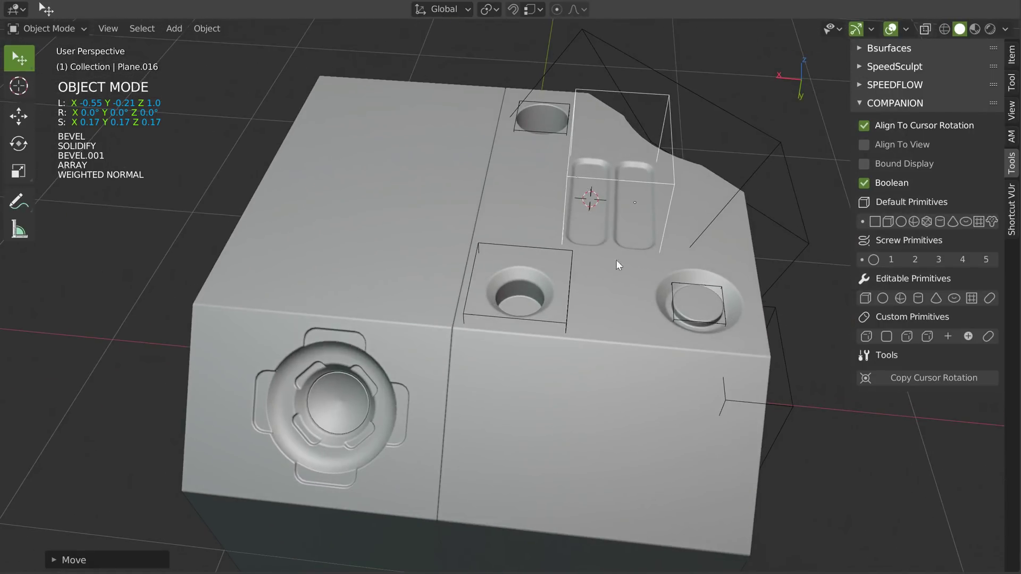
Duplicate the round hole's screw cutter on the top face as a boolean and move it about -0.32 along X.
{"action": "left_click", "coordinate": [569, 294]}
{"action": "key", "text": "space"}
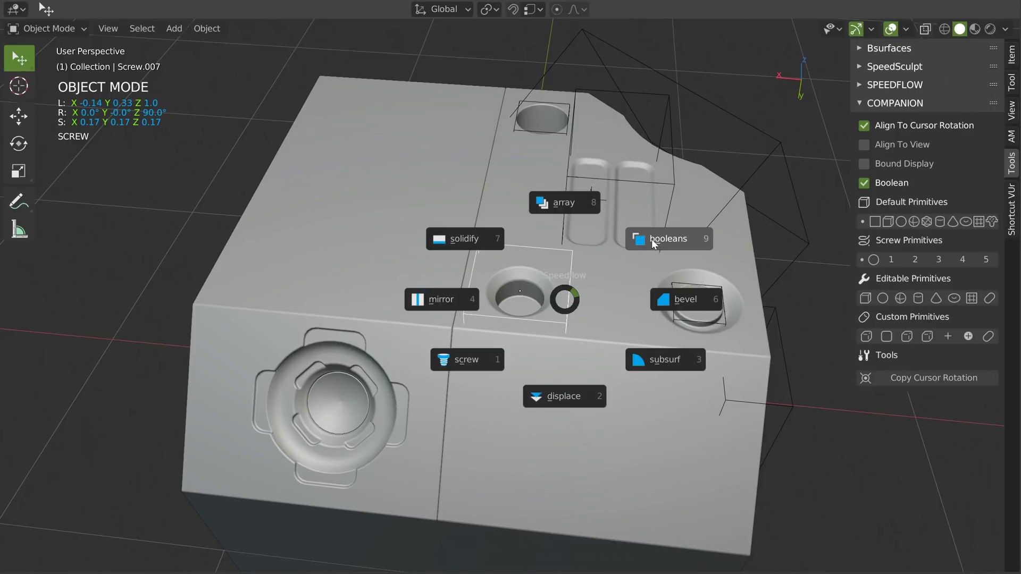
{"action": "left_click", "coordinate": [688, 238]}
{"action": "key", "text": "x"}
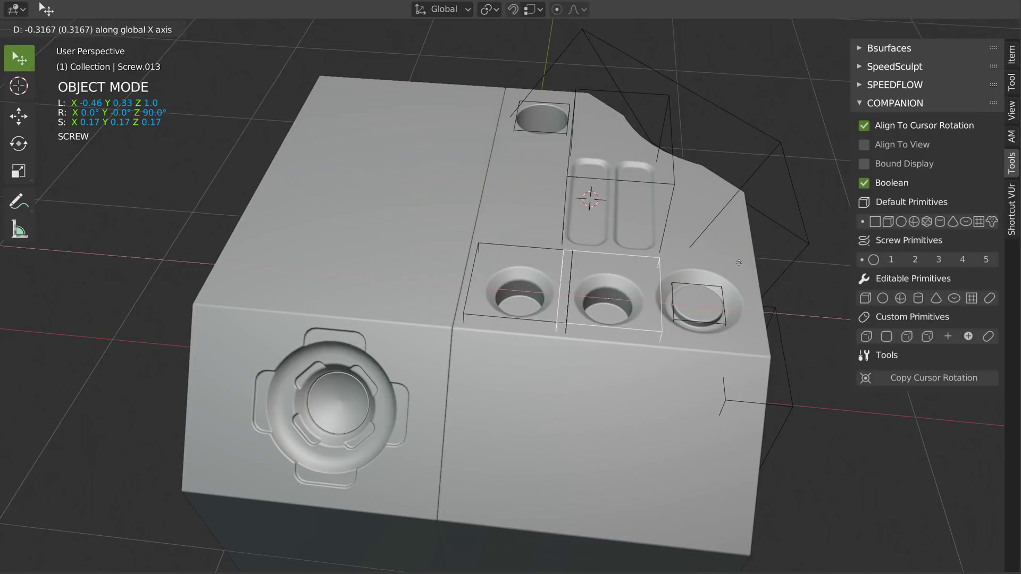
{"action": "left_click", "coordinate": [622, 292]}
Enable snapping and try to move the duplicated hole cutter onto the adjacent sloped chamfer face.
{"action": "middle_click_drag", "start_coordinate": [599, 292], "coordinate": [589, 253]}
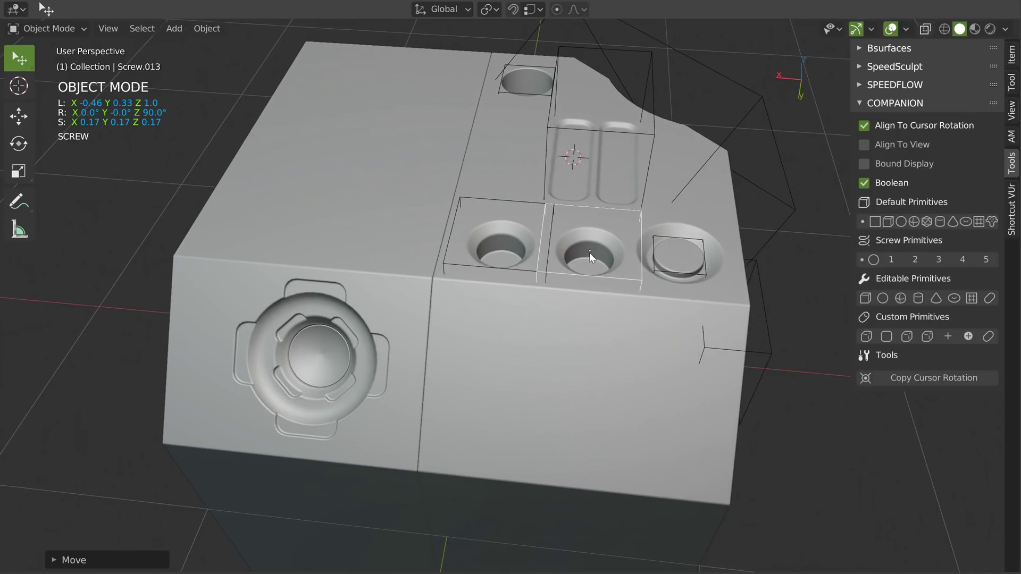
{"action": "key", "text": "ctrl+shift+Tab"}
{"action": "left_click", "coordinate": [708, 257]}
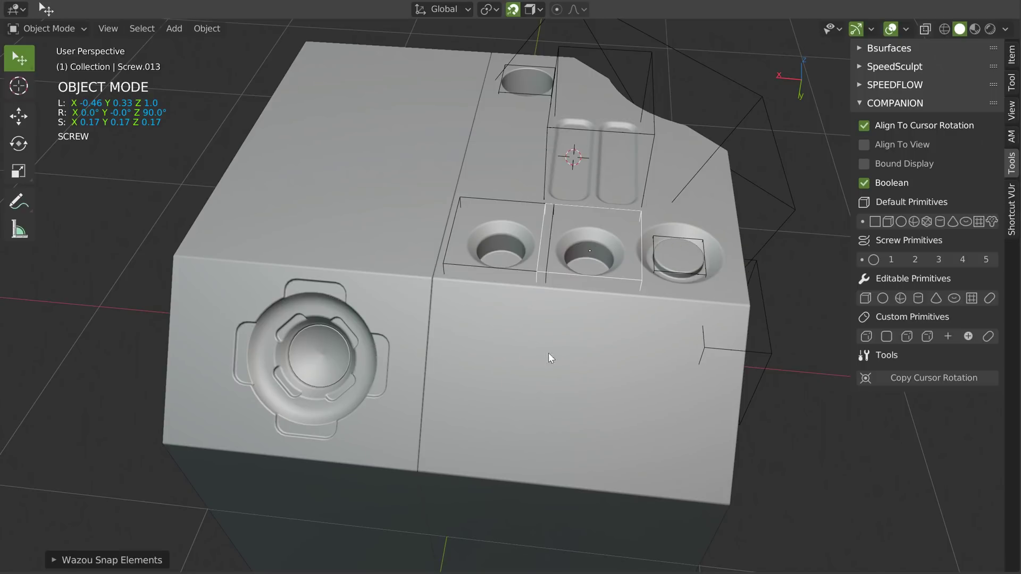
{"action": "middle_click_drag", "start_coordinate": [599, 353], "coordinate": [581, 279]}
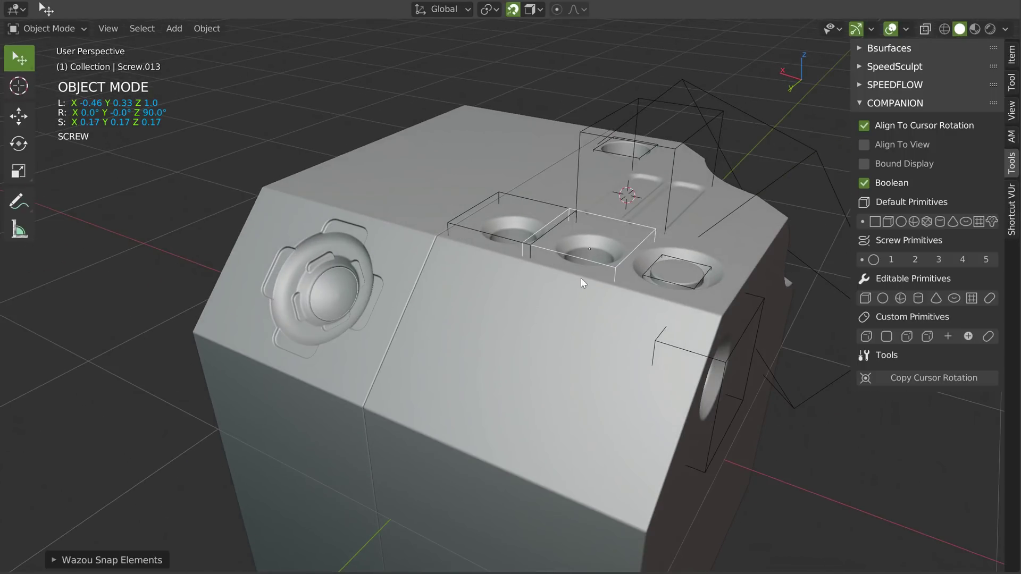
{"action": "key", "text": "g"}
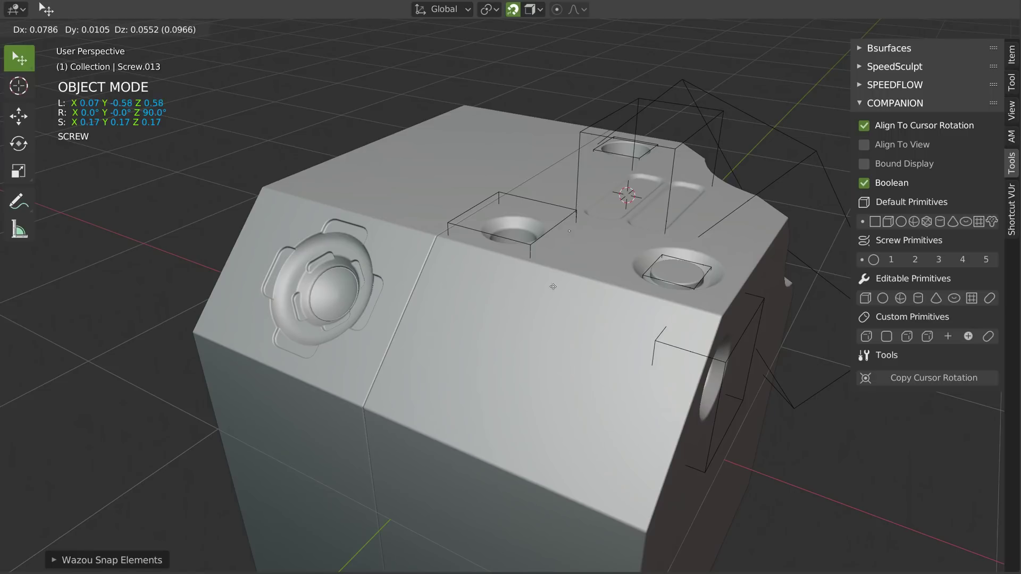
{"action": "left_click", "coordinate": [588, 267]}
{"action": "middle_click_drag", "start_coordinate": [589, 267], "coordinate": [649, 189]}
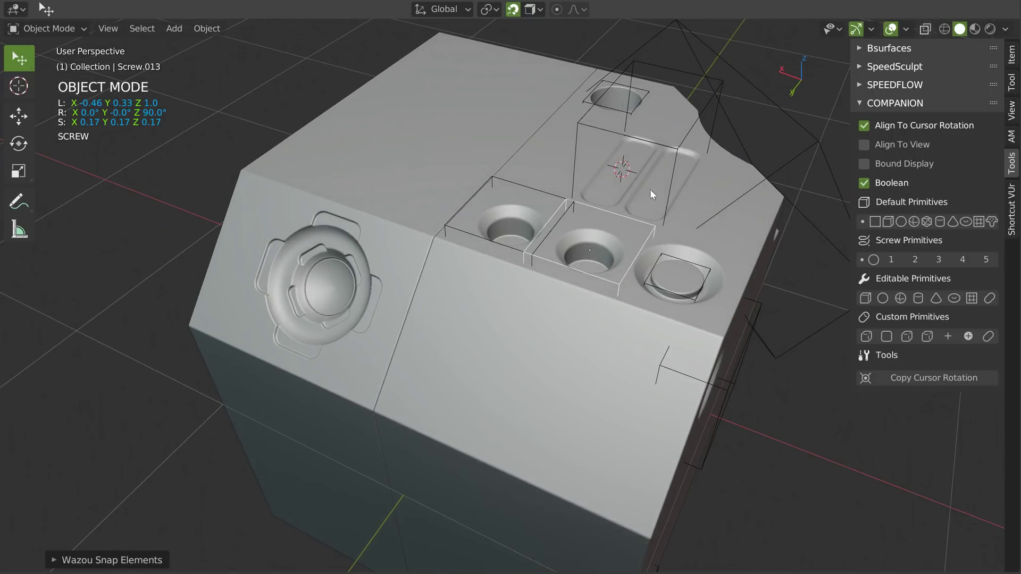
{"action": "middle_click_drag", "start_coordinate": [537, 339], "coordinate": [503, 398]}
{"action": "middle_click_drag", "start_coordinate": [534, 287], "coordinate": [502, 366]}
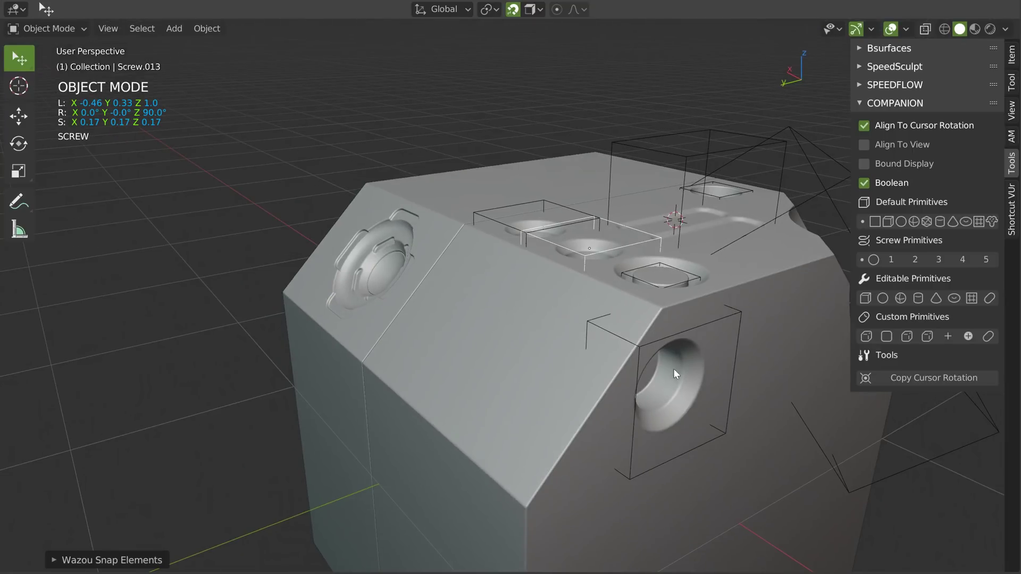
{"action": "middle_click_drag", "start_coordinate": [753, 389], "coordinate": [584, 286]}
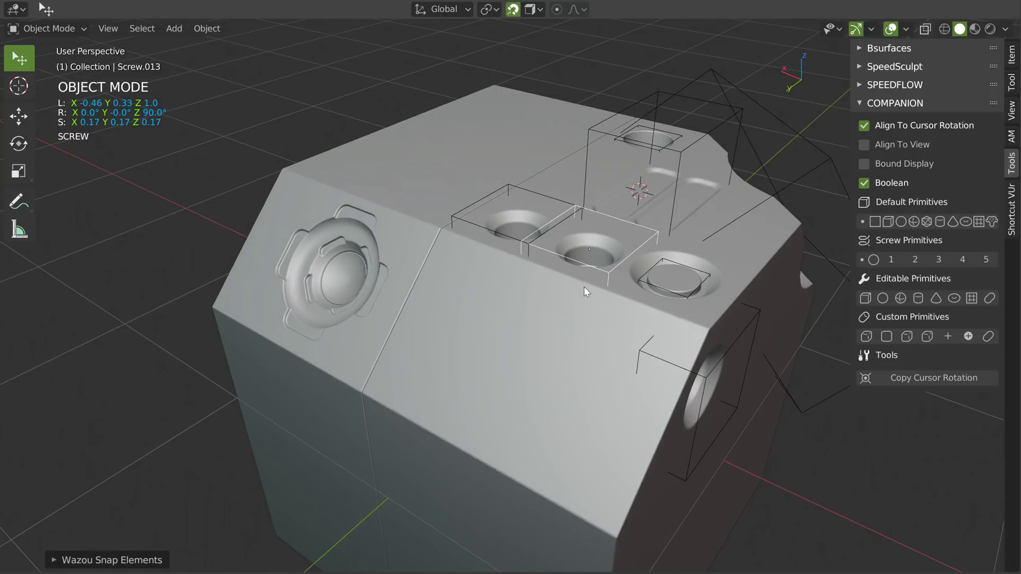
Place the 3D cursor on the sloped chamfer face and copy its rotation to the duplicated hole cutter.
{"action": "right_click", "coordinate": [524, 370], "text": "shift"}
{"action": "left_click", "coordinate": [940, 380]}
{"action": "middle_click_drag", "start_coordinate": [634, 283], "coordinate": [577, 276]}
{"action": "key", "text": "g"}
{"action": "key", "text": "y"}
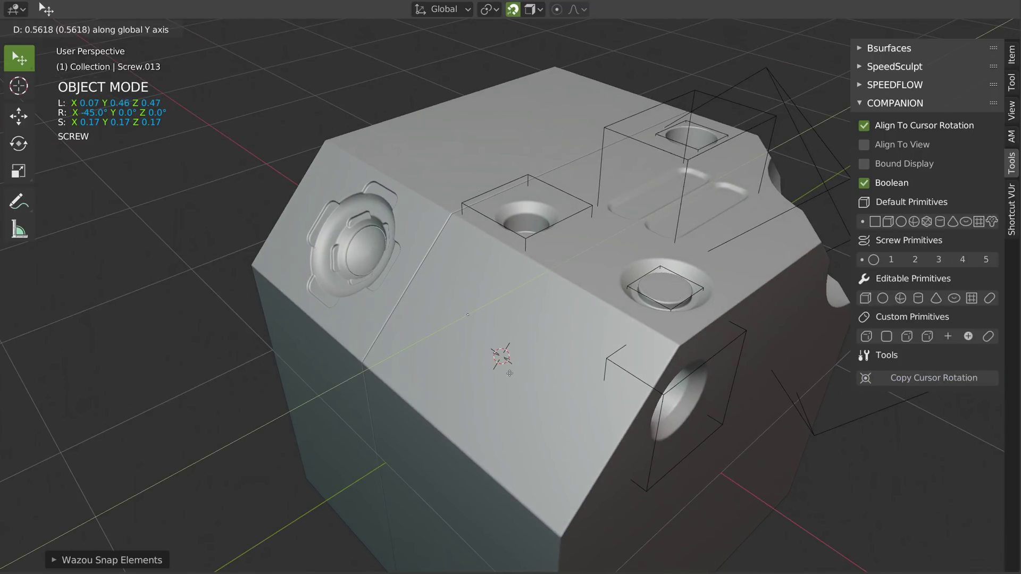
{"action": "middle_click_drag", "start_coordinate": [587, 323], "coordinate": [561, 289]}
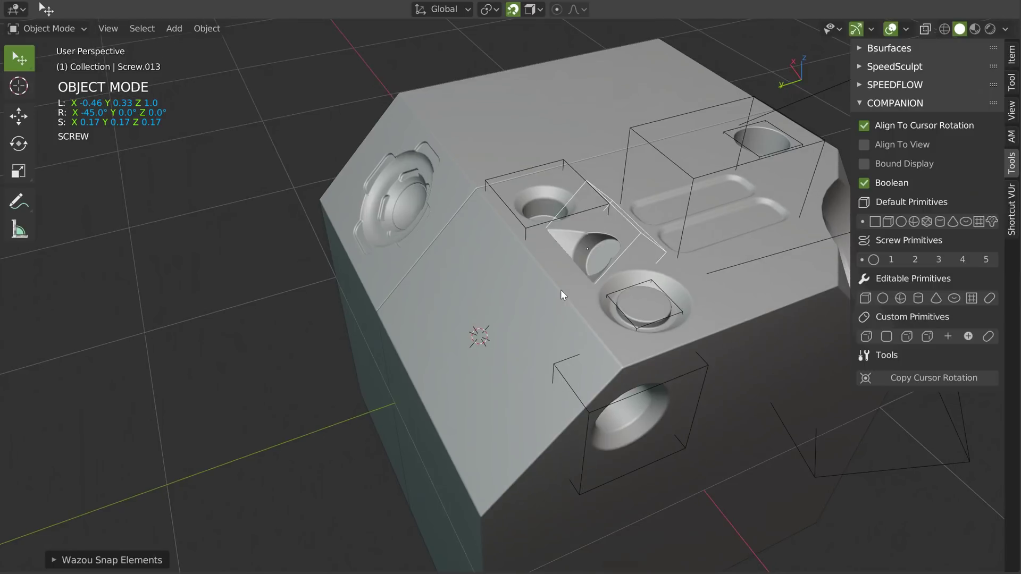
{"action": "left_click", "coordinate": [580, 289]}
Snap the hole cutter to the 3D cursor and move it along X to about -0.18.
{"action": "key", "text": "shift+s"}
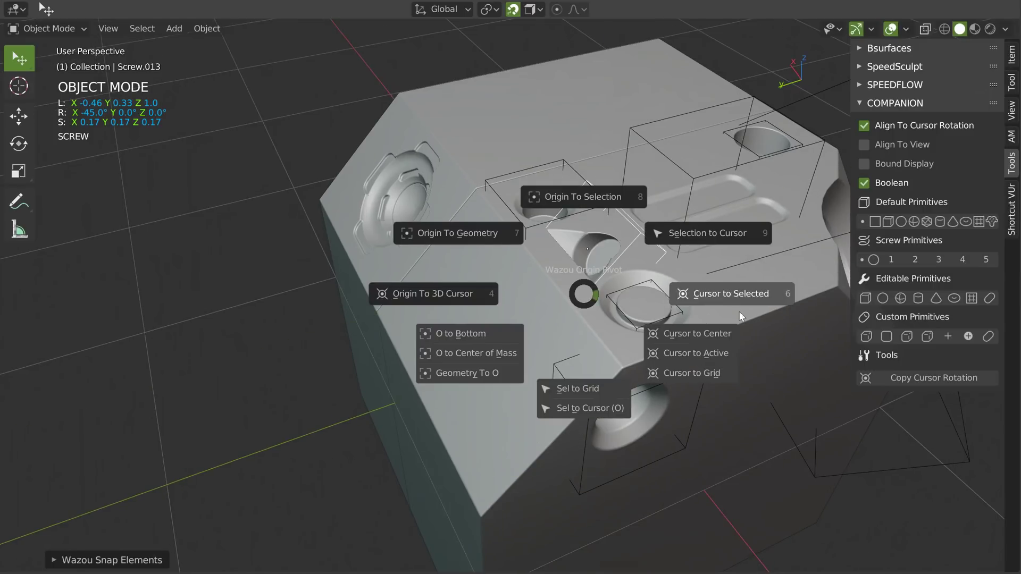
{"action": "left_click", "coordinate": [703, 234]}
{"action": "middle_click_drag", "start_coordinate": [679, 232], "coordinate": [540, 288]}
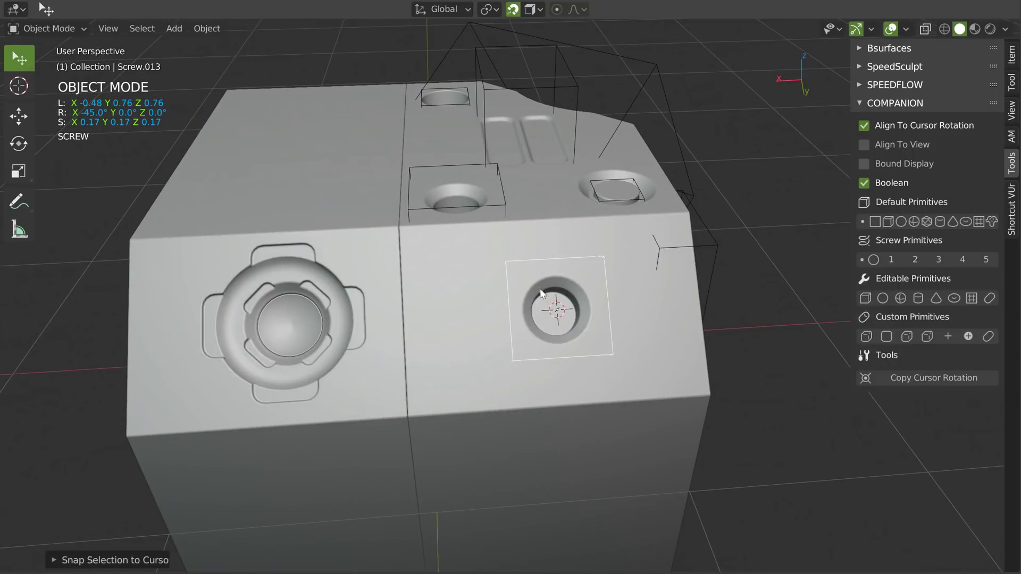
{"action": "key", "text": "g"}
{"action": "key", "text": "x"}
{"action": "left_click", "coordinate": [488, 324]}
Move the hole cutter to the corner cut's small flat using the 3D cursor's location and copied rotation.
{"action": "middle_click_drag", "start_coordinate": [487, 324], "coordinate": [566, 326]}
{"action": "scroll", "coordinate": [532, 332], "scroll_direction": "up", "scroll_amount": 2}
{"action": "right_click", "coordinate": [503, 344], "text": "shift"}
{"action": "middle_click_drag", "start_coordinate": [503, 346], "coordinate": [510, 308]}
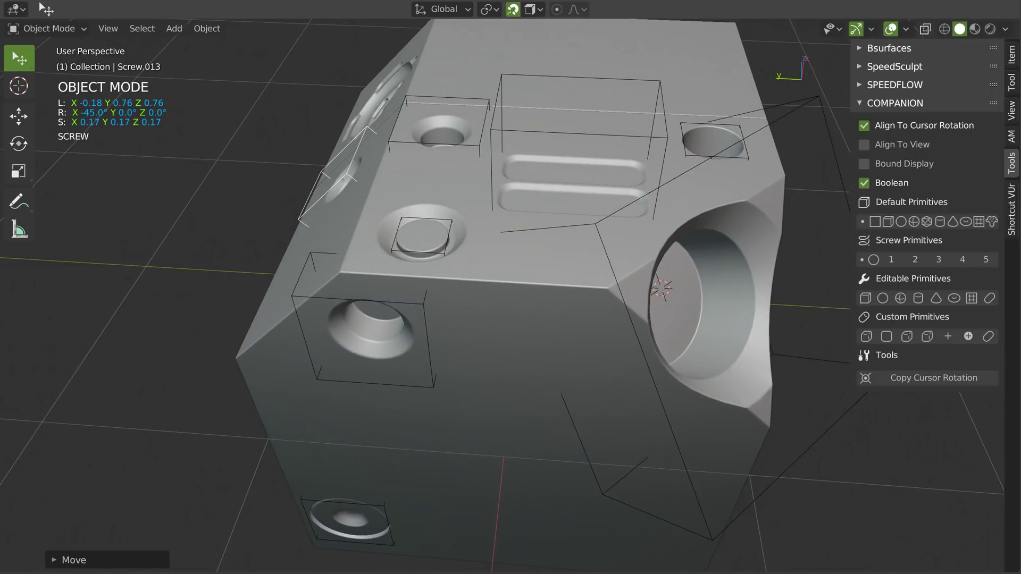
{"action": "left_click", "coordinate": [931, 377]}
{"action": "key", "text": "shift+s"}
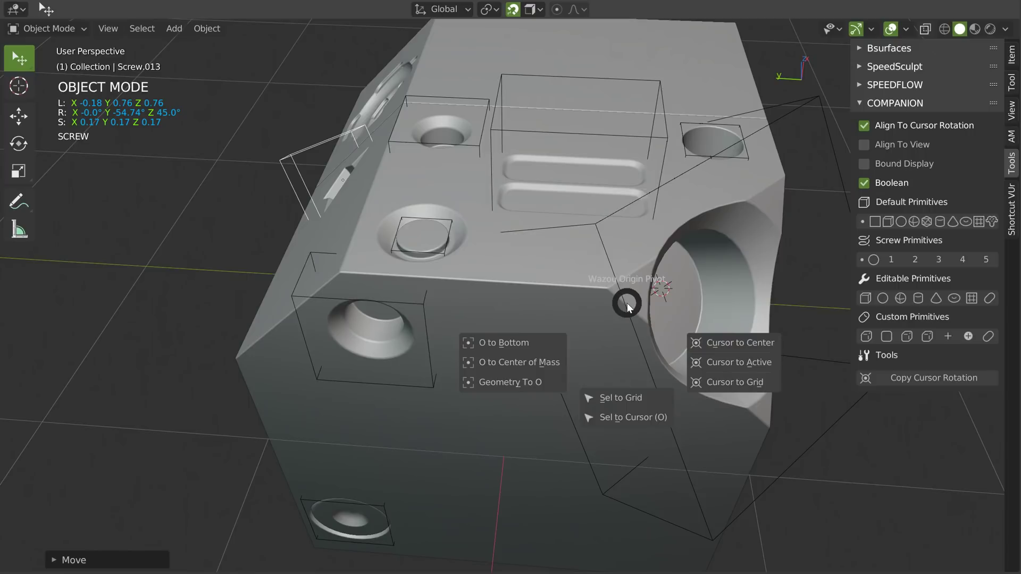
{"action": "left_click", "coordinate": [732, 243]}
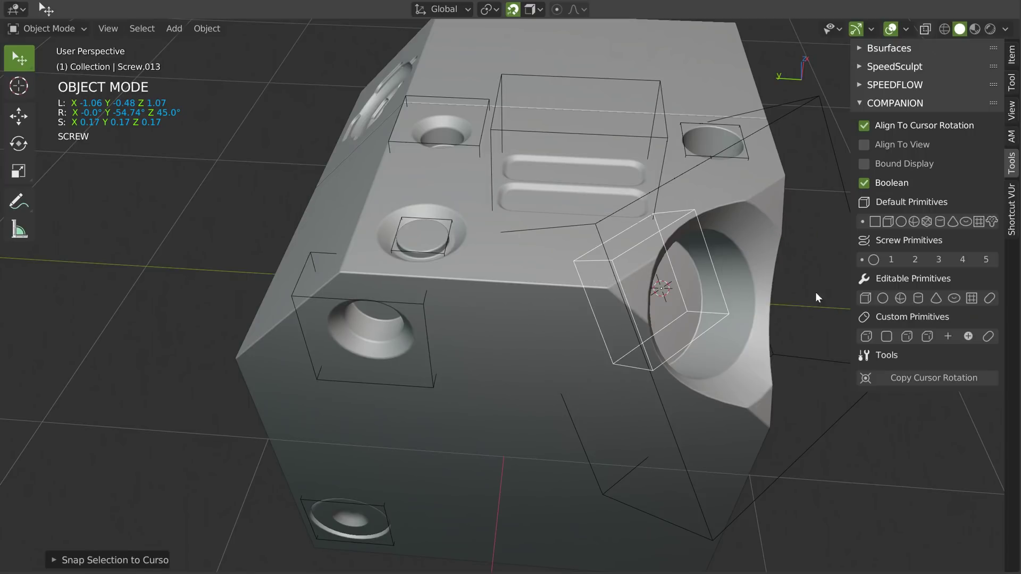
Scale the corner hole cutter down to about 0.07 and push it along its local Z into the surface.
{"action": "key", "text": "s"}
{"action": "left_click", "coordinate": [725, 284]}
{"action": "middle_click_drag", "start_coordinate": [724, 284], "coordinate": [707, 283]}
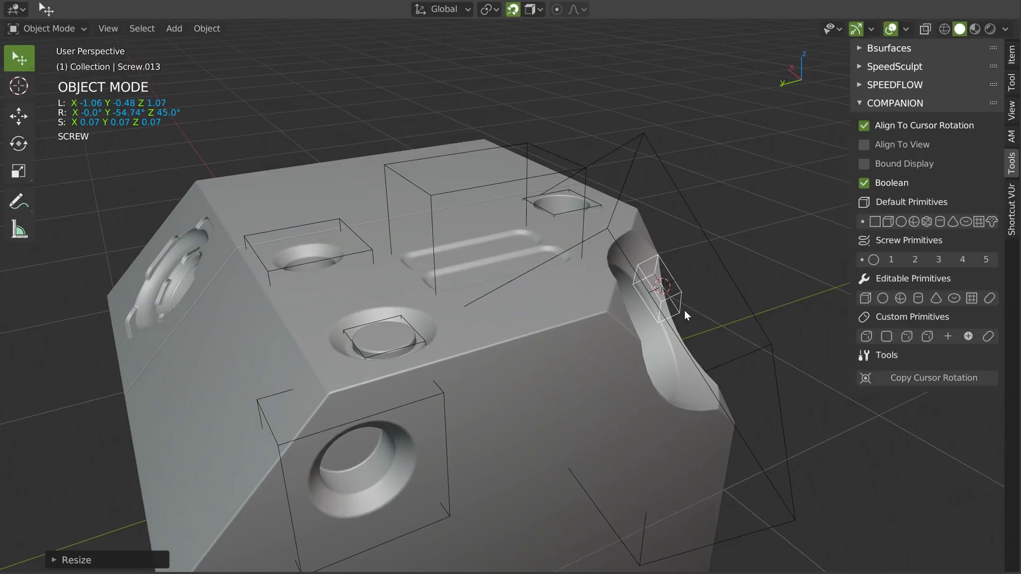
{"action": "key", "text": "g"}
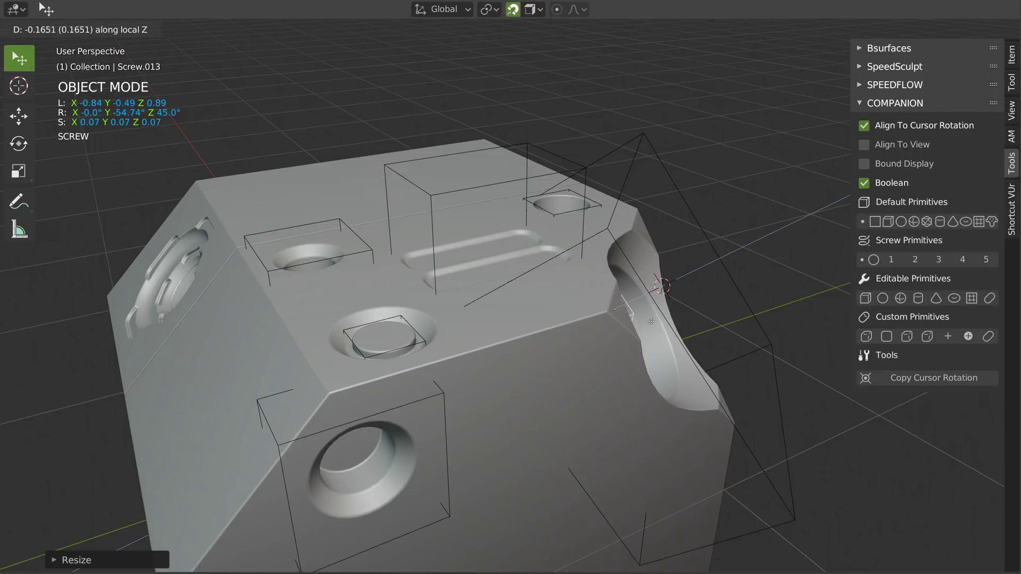
{"action": "left_click", "coordinate": [654, 319]}
Select the large screw cutter around the corner recess and hide it.
{"action": "middle_click_drag", "start_coordinate": [654, 319], "coordinate": [587, 334]}
{"action": "scroll", "coordinate": [595, 333], "scroll_direction": "up", "scroll_amount": 2}
{"action": "middle_click_drag", "start_coordinate": [666, 270], "coordinate": [589, 128]}
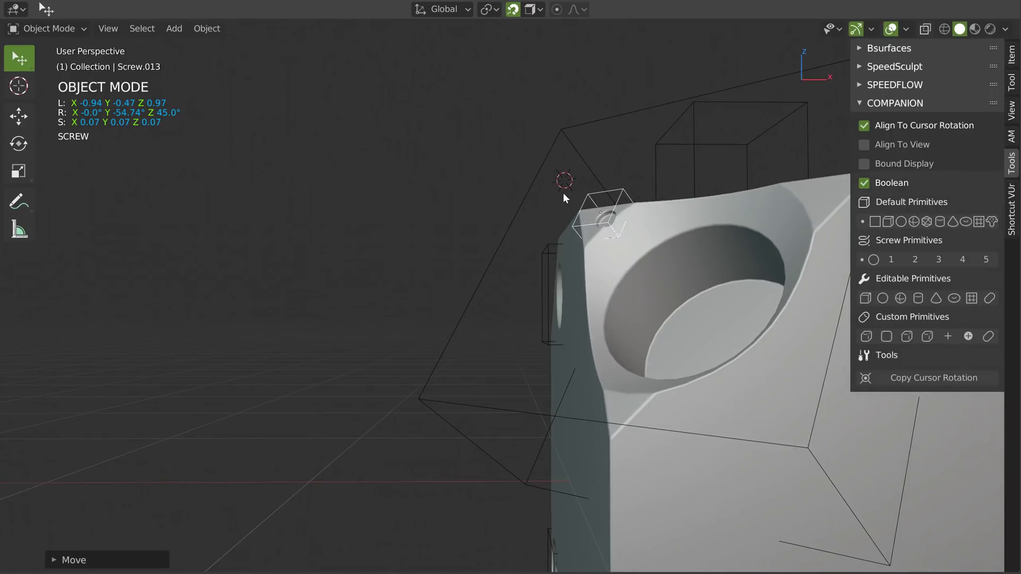
{"action": "left_click", "coordinate": [589, 126]}
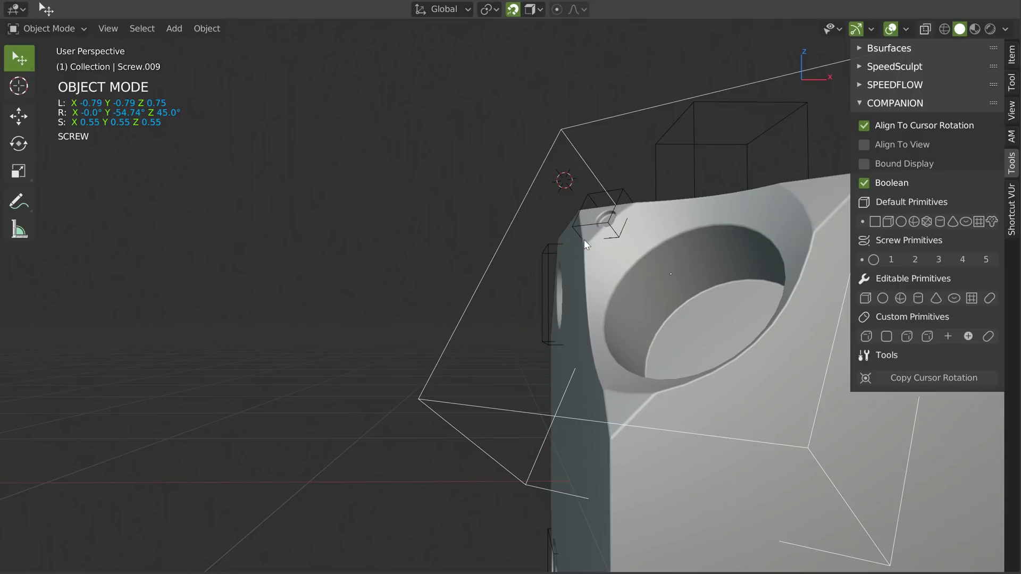
{"action": "key", "text": "h"}
{"action": "middle_click_drag", "start_coordinate": [586, 216], "coordinate": [540, 244]}
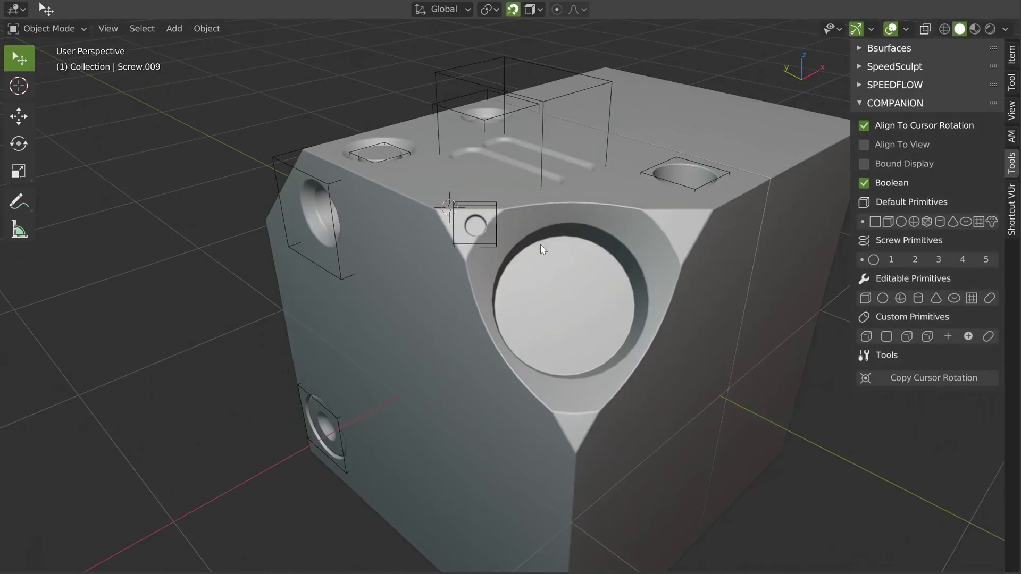
{"action": "scroll", "coordinate": [646, 216], "scroll_direction": "up", "scroll_amount": 1}
{"action": "middle_click_drag", "start_coordinate": [646, 216], "coordinate": [601, 205], "text": "shift"}
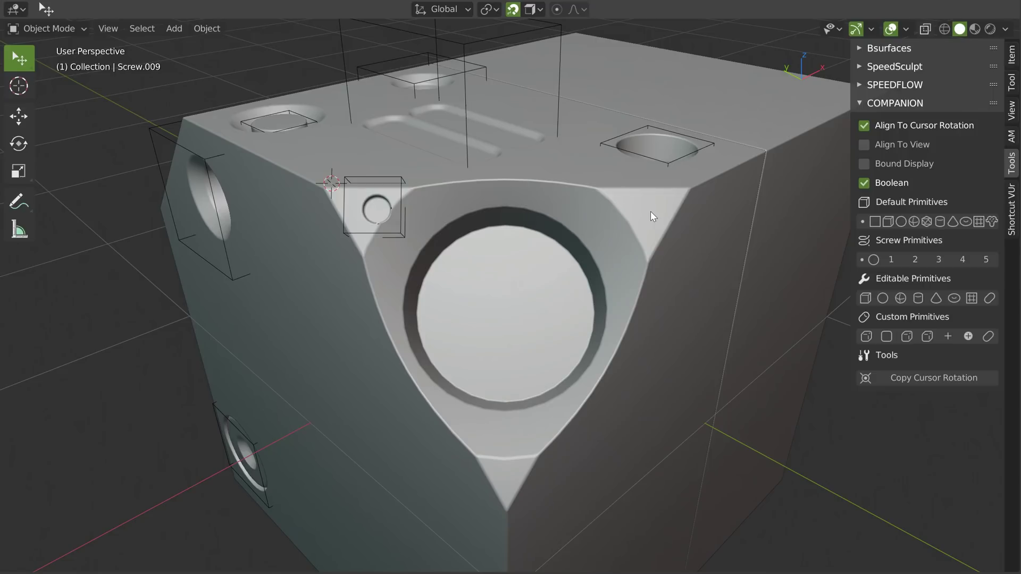
Place the 3D cursor on the opposite upper flat beside the corner recess and snap the small hole cutter to it.
{"action": "right_click", "coordinate": [649, 211], "text": "shift"}
{"action": "middle_click_drag", "start_coordinate": [649, 211], "coordinate": [674, 198]}
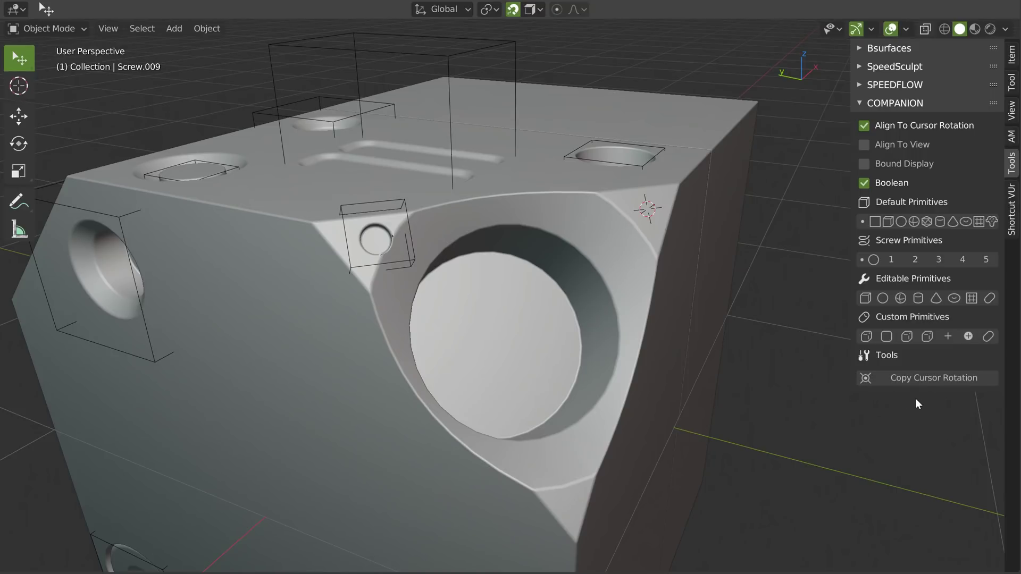
{"action": "left_click", "coordinate": [916, 379]}
{"action": "left_click", "coordinate": [400, 202]}
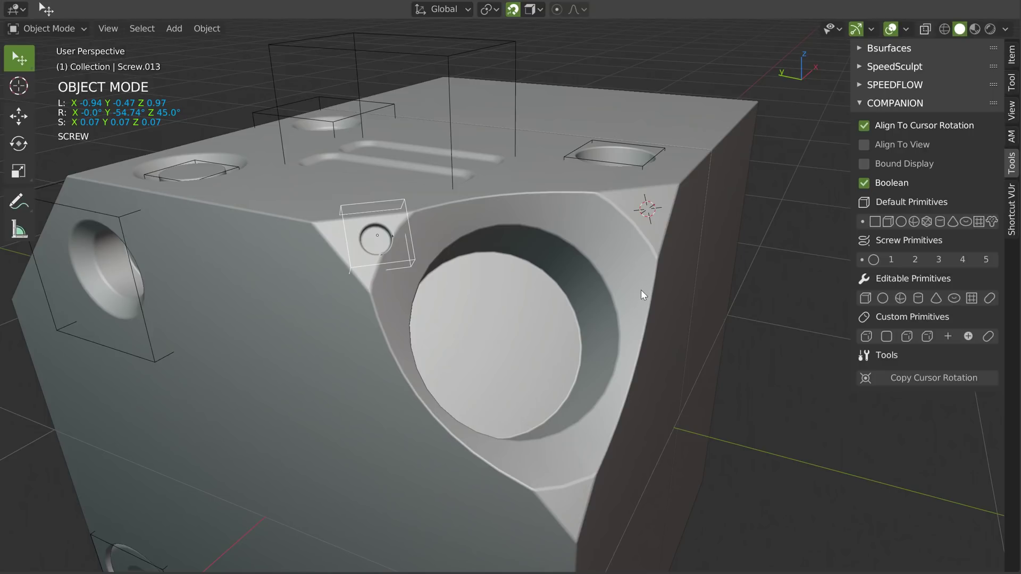
{"action": "key", "text": "shift+s"}
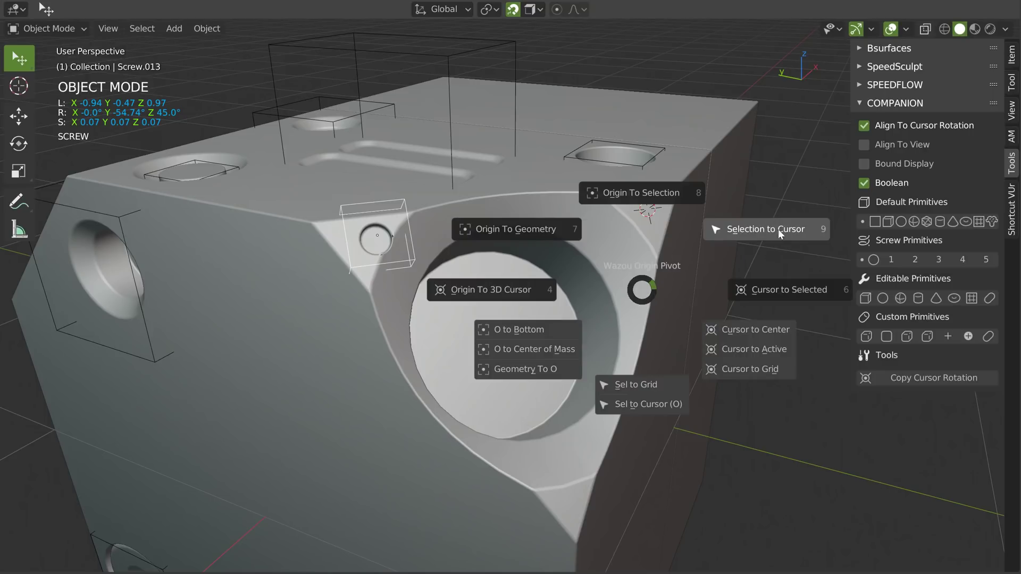
{"action": "left_click", "coordinate": [773, 228]}
{"action": "middle_click_drag", "start_coordinate": [787, 241], "coordinate": [690, 229]}
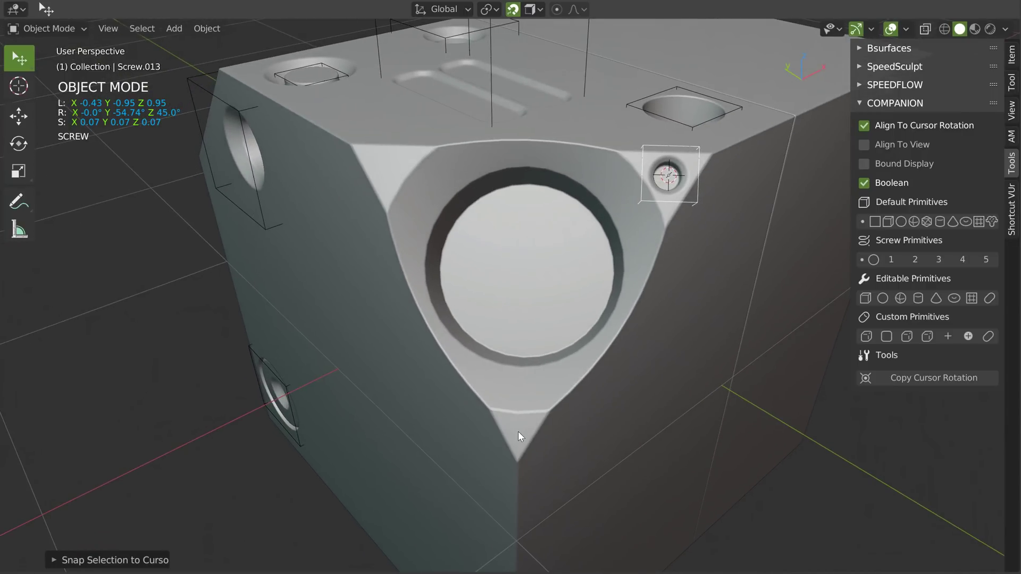
Duplicate the small hole cutter with its boolean, copy the 3D cursor's rotation and snap it onto the circular recess floor.
{"action": "right_click", "coordinate": [498, 222], "text": "shift"}
{"action": "key", "text": "space"}
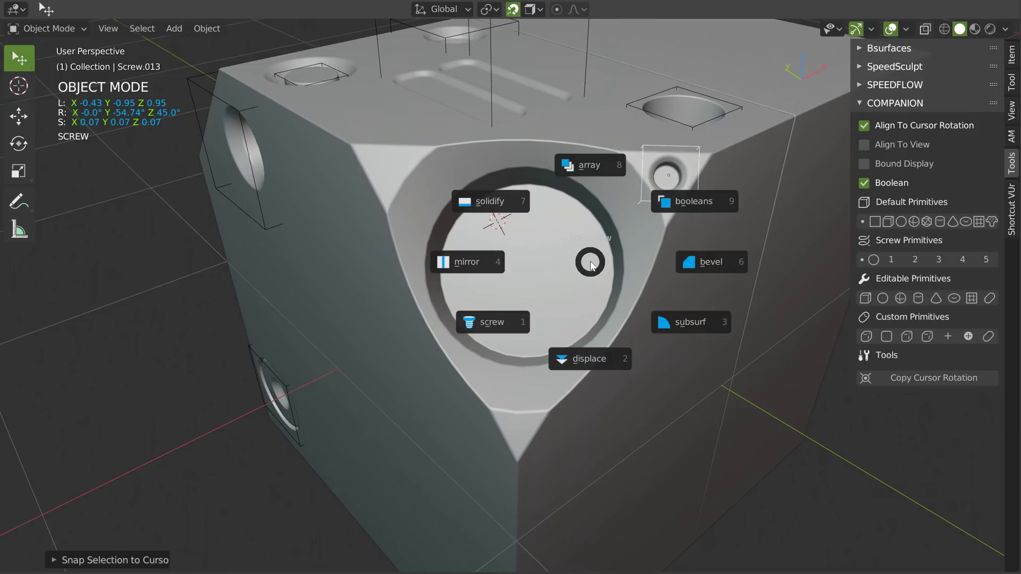
{"action": "left_click", "coordinate": [692, 202]}
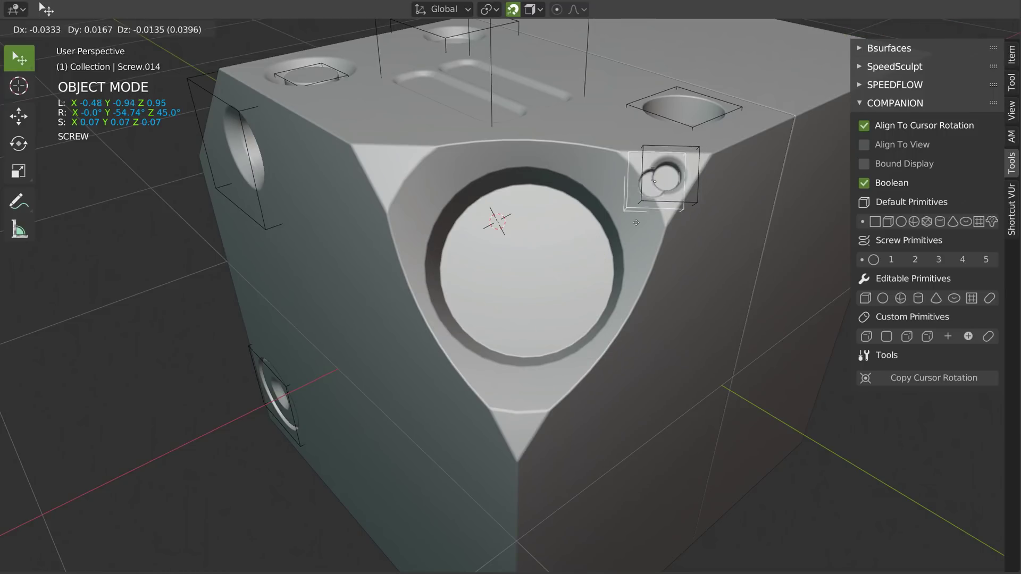
{"action": "left_click", "coordinate": [901, 379]}
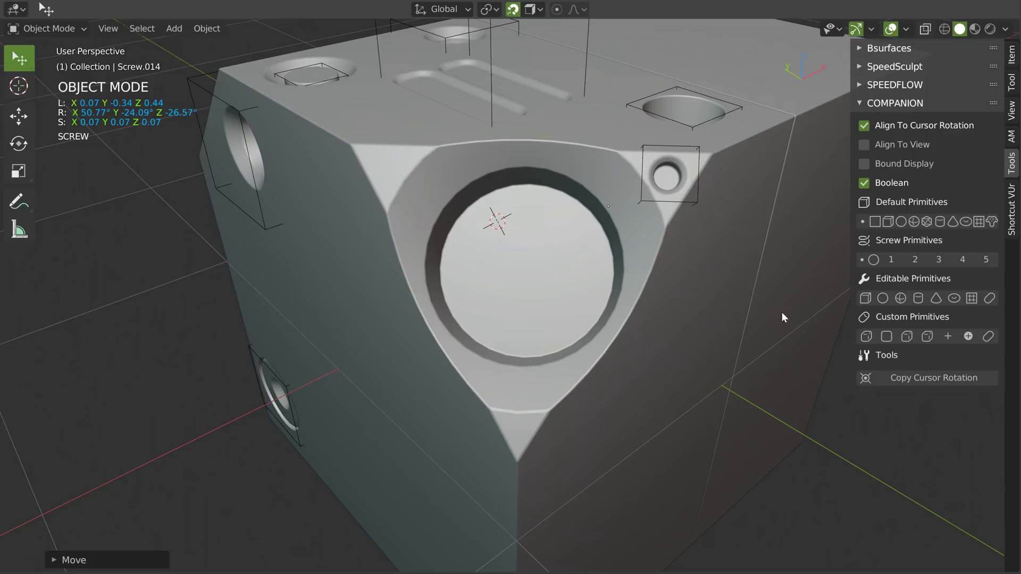
{"action": "key", "text": "shift+s"}
{"action": "left_click", "coordinate": [745, 224]}
Select the block and add an editable capsule boolean cutter at the center of the recess floor, scaled to about 0.24.
{"action": "middle_click_drag", "start_coordinate": [731, 224], "coordinate": [563, 219]}
{"action": "middle_click_drag", "start_coordinate": [481, 215], "coordinate": [909, 425]}
{"action": "scroll", "coordinate": [513, 237], "scroll_direction": "down", "scroll_amount": 3}
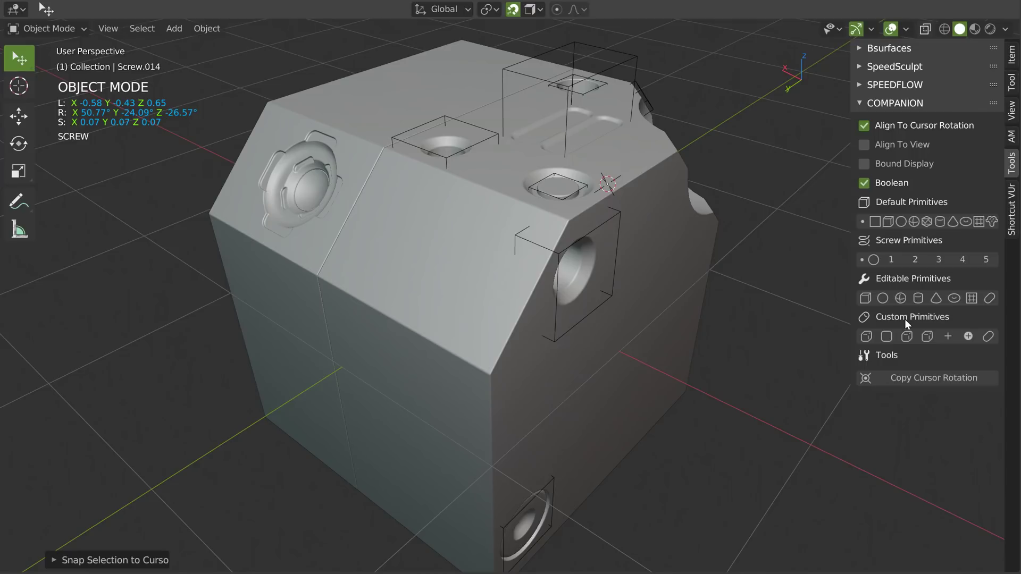
{"action": "middle_click_drag", "start_coordinate": [643, 263], "coordinate": [544, 265]}
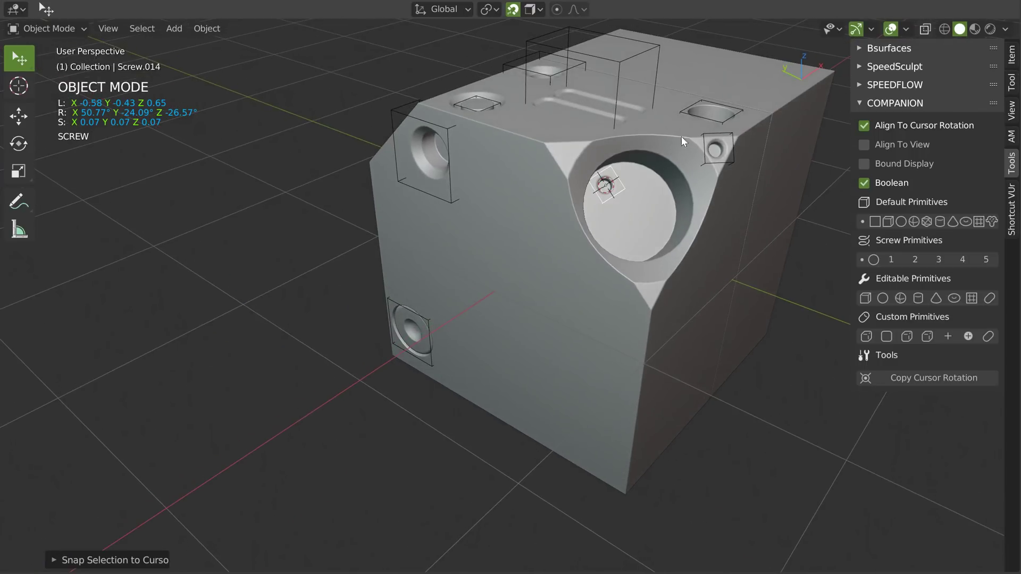
{"action": "middle_click_drag", "start_coordinate": [681, 136], "coordinate": [643, 181]}
{"action": "scroll", "coordinate": [645, 175], "scroll_direction": "up", "scroll_amount": 2}
{"action": "scroll", "coordinate": [634, 202], "scroll_direction": "up", "scroll_amount": 3}
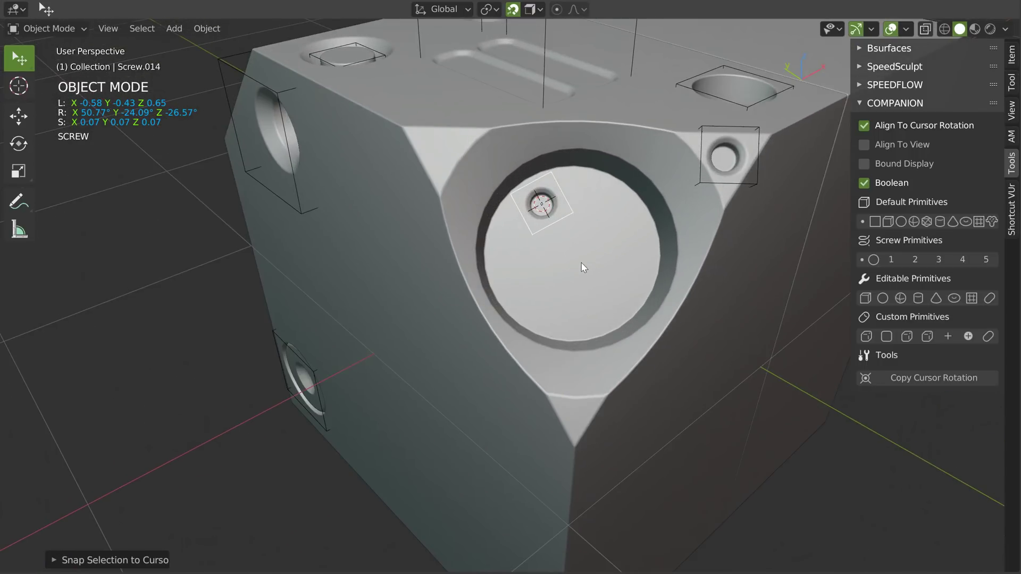
{"action": "left_click", "coordinate": [579, 260]}
{"action": "right_click", "coordinate": [577, 262], "text": "shift"}
{"action": "left_click", "coordinate": [990, 299]}
{"action": "left_click", "coordinate": [645, 287]}
{"action": "middle_click_drag", "start_coordinate": [623, 291], "coordinate": [643, 295]}
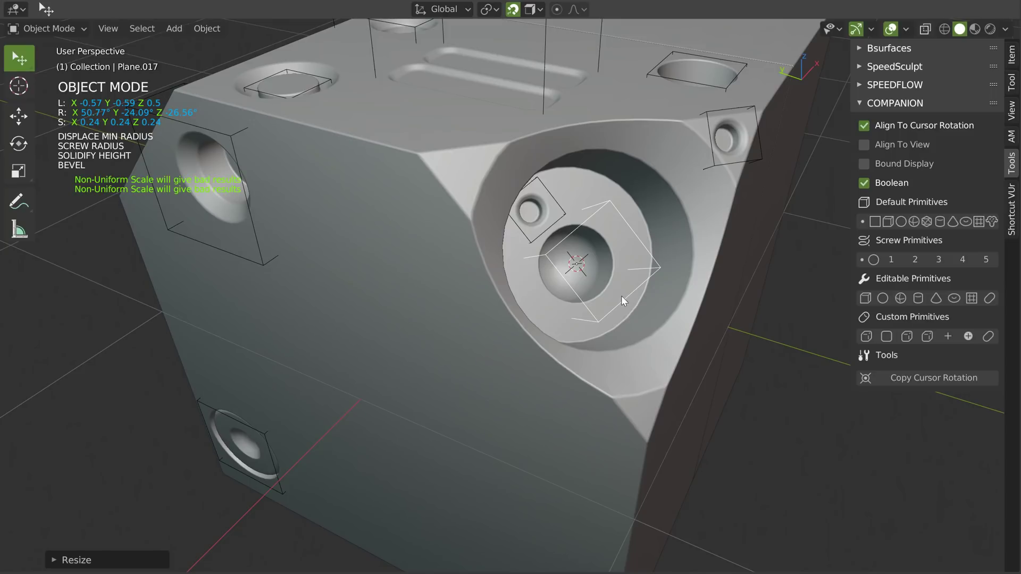
Clear the selection and place the 3D cursor on the recess floor between the central pocket and its upper rim, beside the small hole.
{"action": "middle_click_drag", "start_coordinate": [624, 241], "coordinate": [610, 199]}
{"action": "key", "text": "alt+a"}
{"action": "right_click", "coordinate": [614, 204], "text": "shift"}
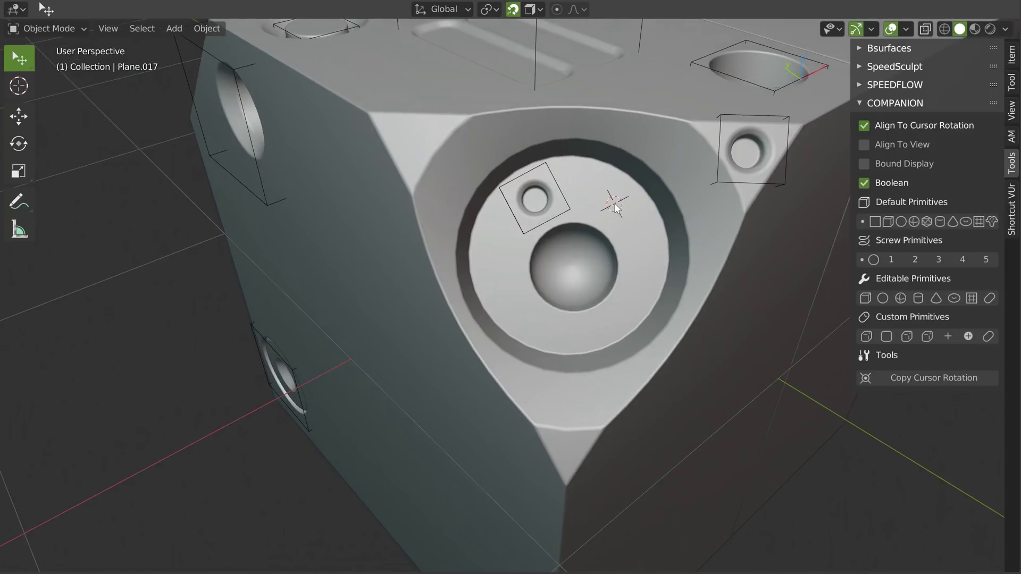
{"action": "left_click", "coordinate": [987, 336]}
{"action": "key", "text": "s"}
{"action": "left_click", "coordinate": [569, 244]}
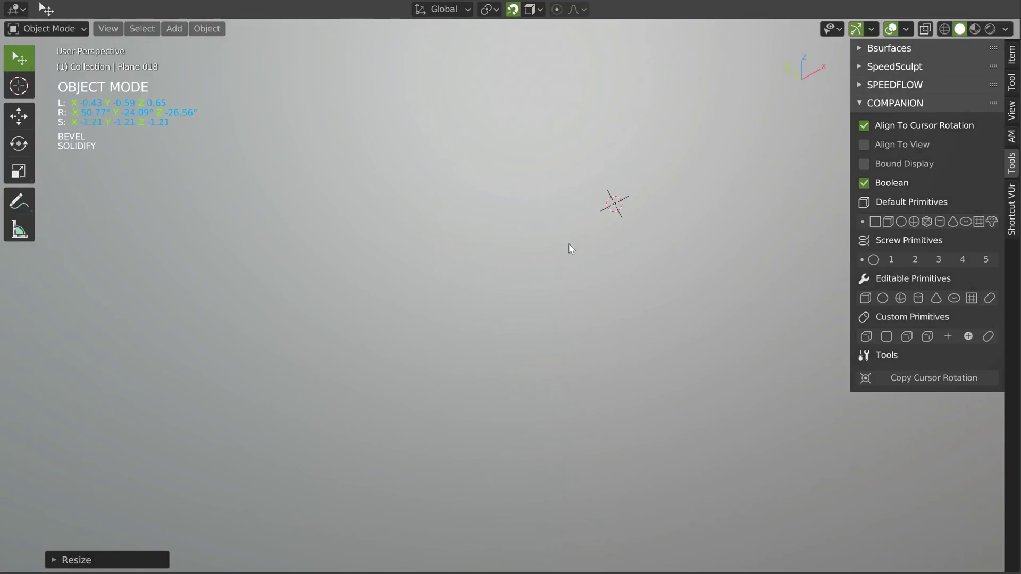
{"action": "key", "text": "s"}
{"action": "left_click", "coordinate": [614, 205]}
{"action": "middle_click_drag", "start_coordinate": [614, 205], "coordinate": [630, 230]}
{"action": "key", "text": "x"}
{"action": "left_click", "coordinate": [633, 220]}
Select the block and add a custom rounded slot boolean cutter at the 3D cursor, scaled down to about 0.04.
{"action": "left_click", "coordinate": [632, 210]}
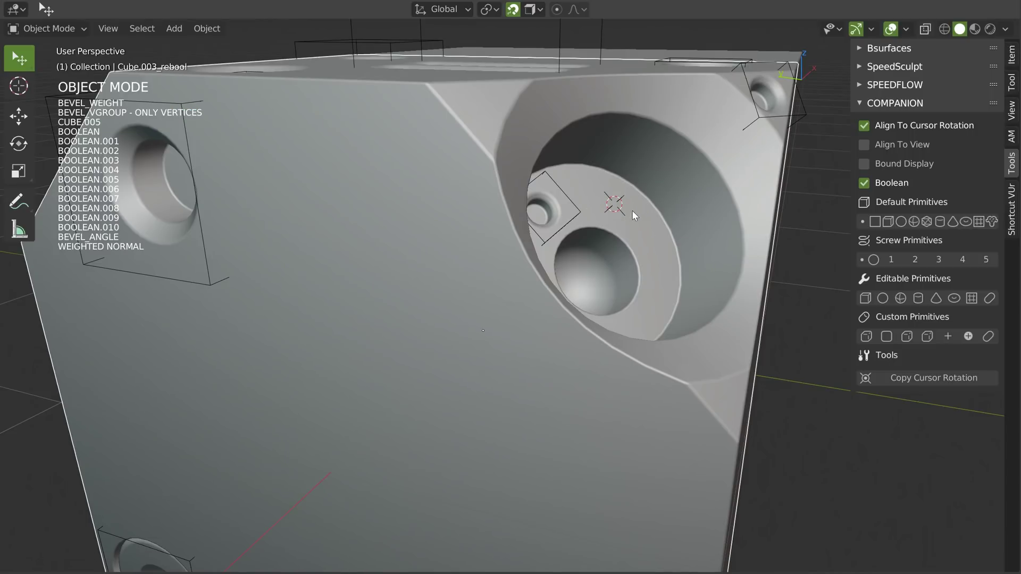
{"action": "left_click", "coordinate": [990, 336]}
{"action": "key", "text": "s"}
{"action": "left_click", "coordinate": [606, 234]}
{"action": "key", "text": "s"}
{"action": "left_click", "coordinate": [652, 240]}
{"action": "middle_click_drag", "start_coordinate": [650, 242], "coordinate": [665, 267]}
Rotate the slot cutter around its local Z axis to follow the curve of the circular recess floor.
{"action": "key", "text": "r"}
{"action": "key", "text": "z"}
{"action": "key", "text": "z"}
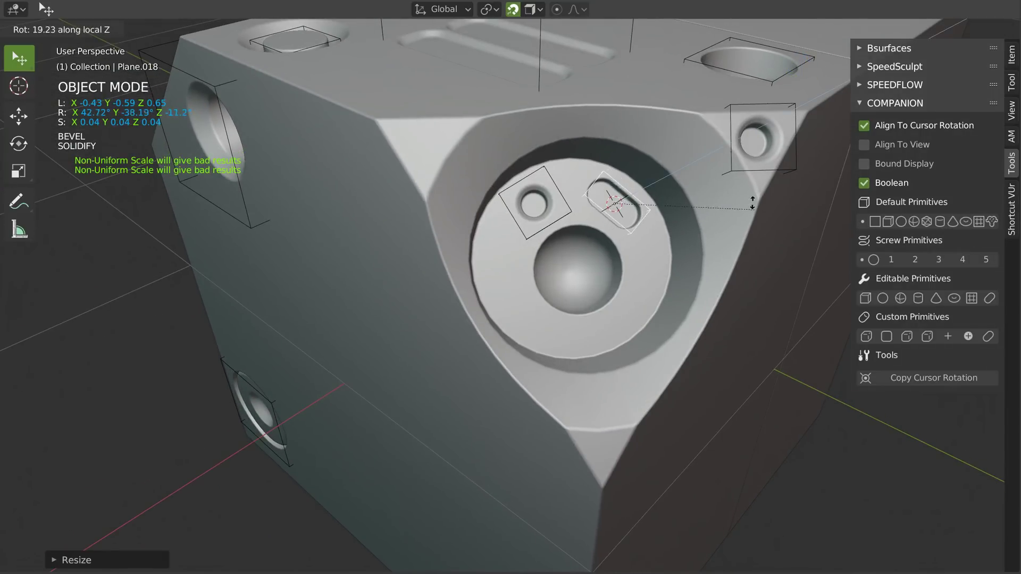
{"action": "left_click", "coordinate": [742, 189]}
{"action": "middle_click_drag", "start_coordinate": [741, 188], "coordinate": [623, 120]}
{"action": "middle_click_drag", "start_coordinate": [531, 289], "coordinate": [655, 241]}
{"action": "middle_click_drag", "start_coordinate": [675, 344], "coordinate": [638, 298]}
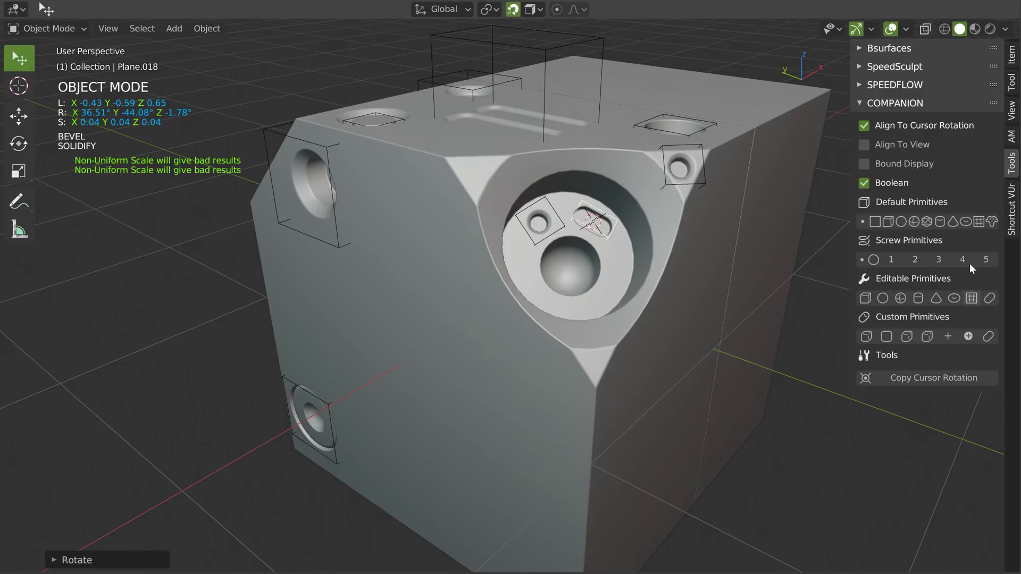
{"action": "middle_click_drag", "start_coordinate": [620, 234], "coordinate": [599, 170]}
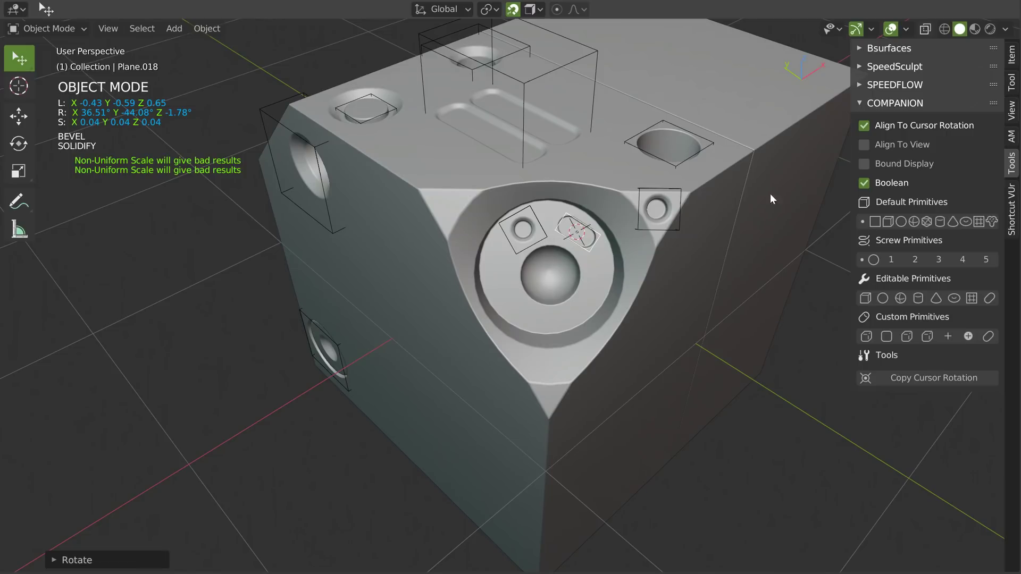
{"action": "key", "text": "space"}
{"action": "middle_click_drag", "start_coordinate": [538, 229], "coordinate": [560, 225]}
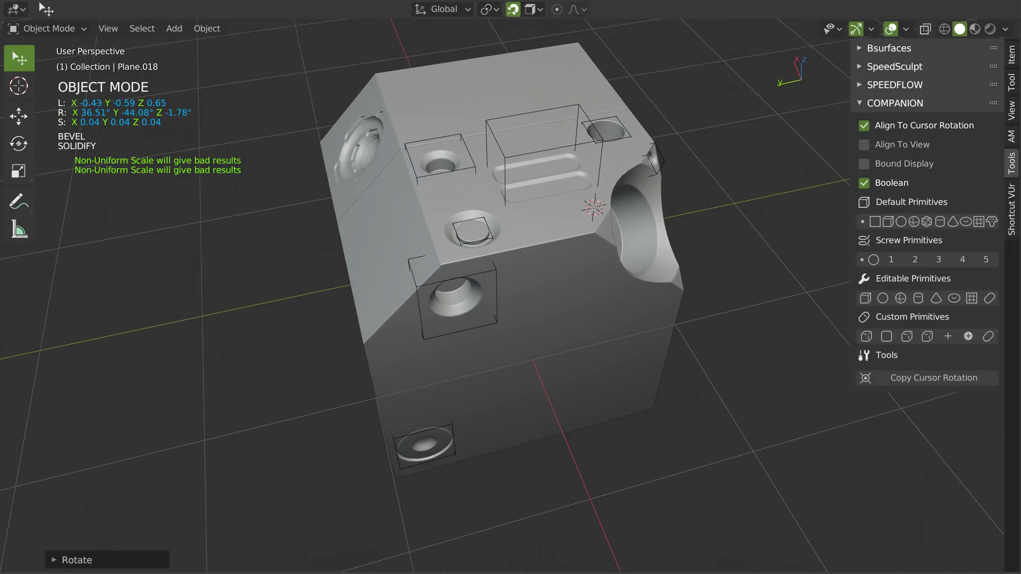